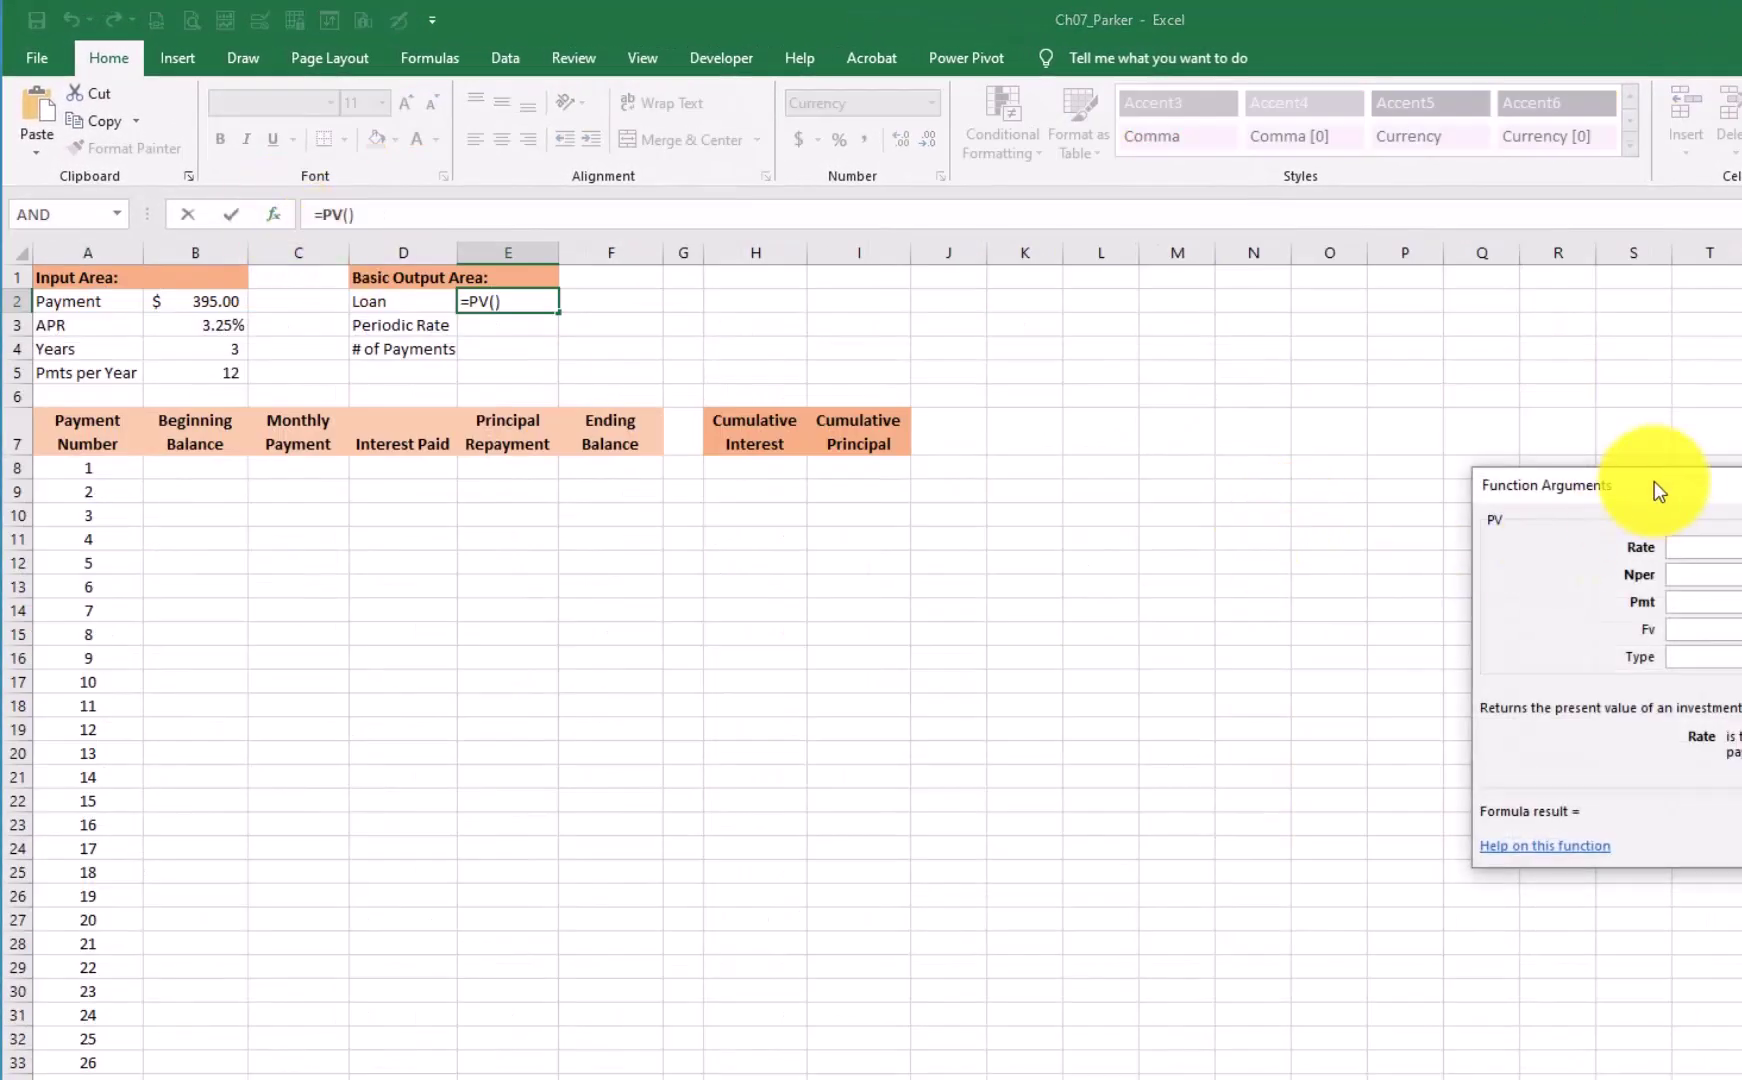
- Move the PV Function Arguments dialog toward the middle of the screen, beside the loan sheet
{"action": "left_click_drag", "start_coordinate": [1654, 490], "coordinate": [1195, 365]}
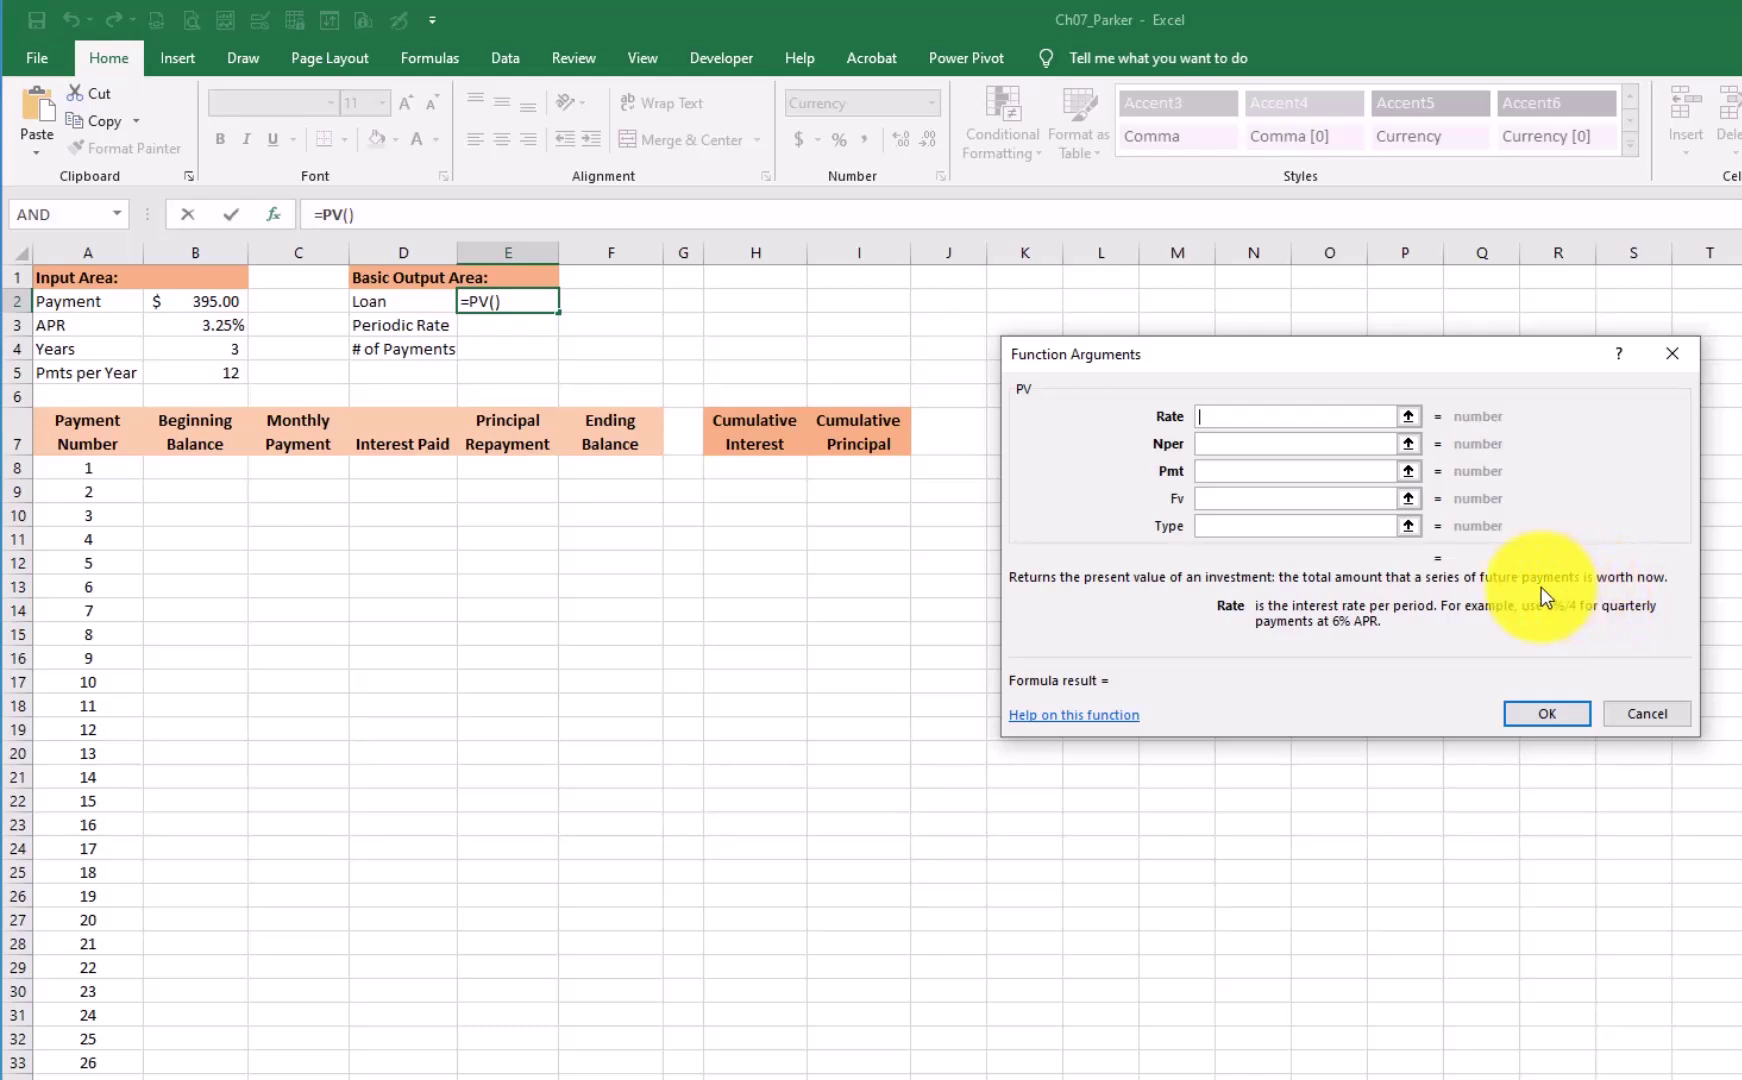
- Cancel the unfinished PV formula and enter =B3/B5 in E3 for a 0.271% periodic rate
{"action": "key", "text": "Escape"}
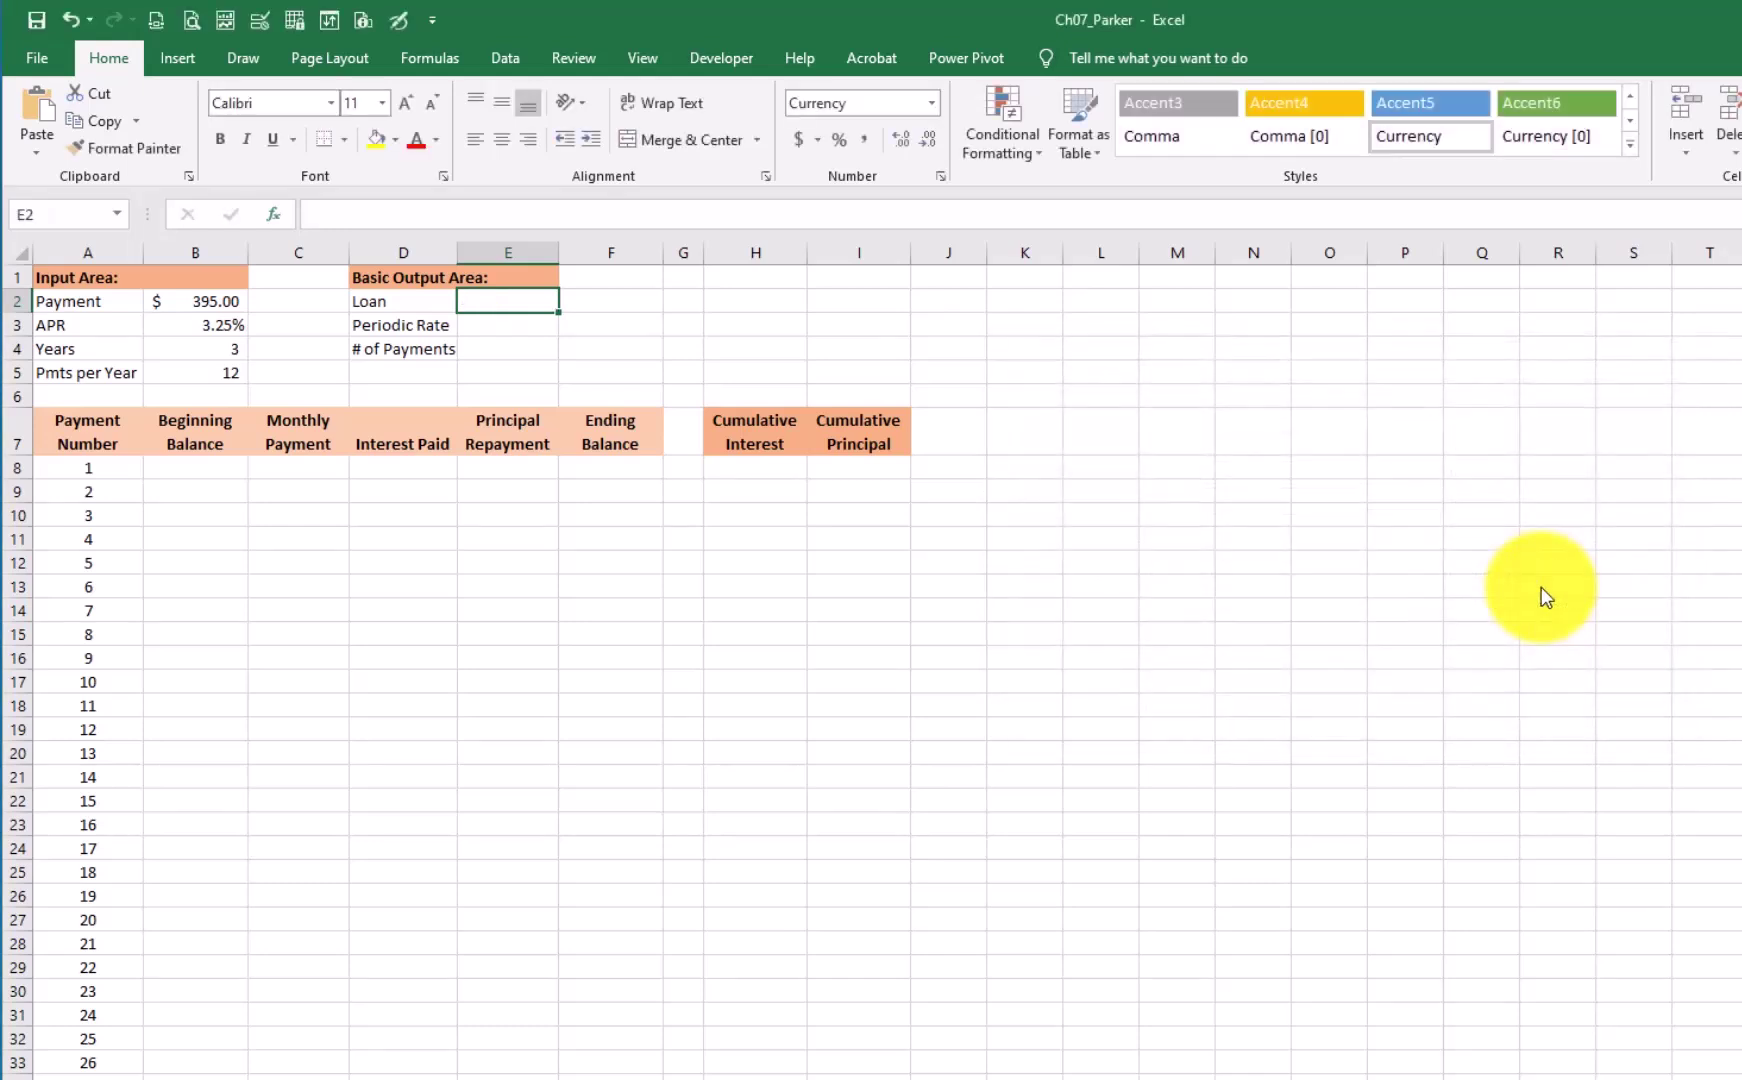
{"action": "left_click", "coordinate": [502, 320]}
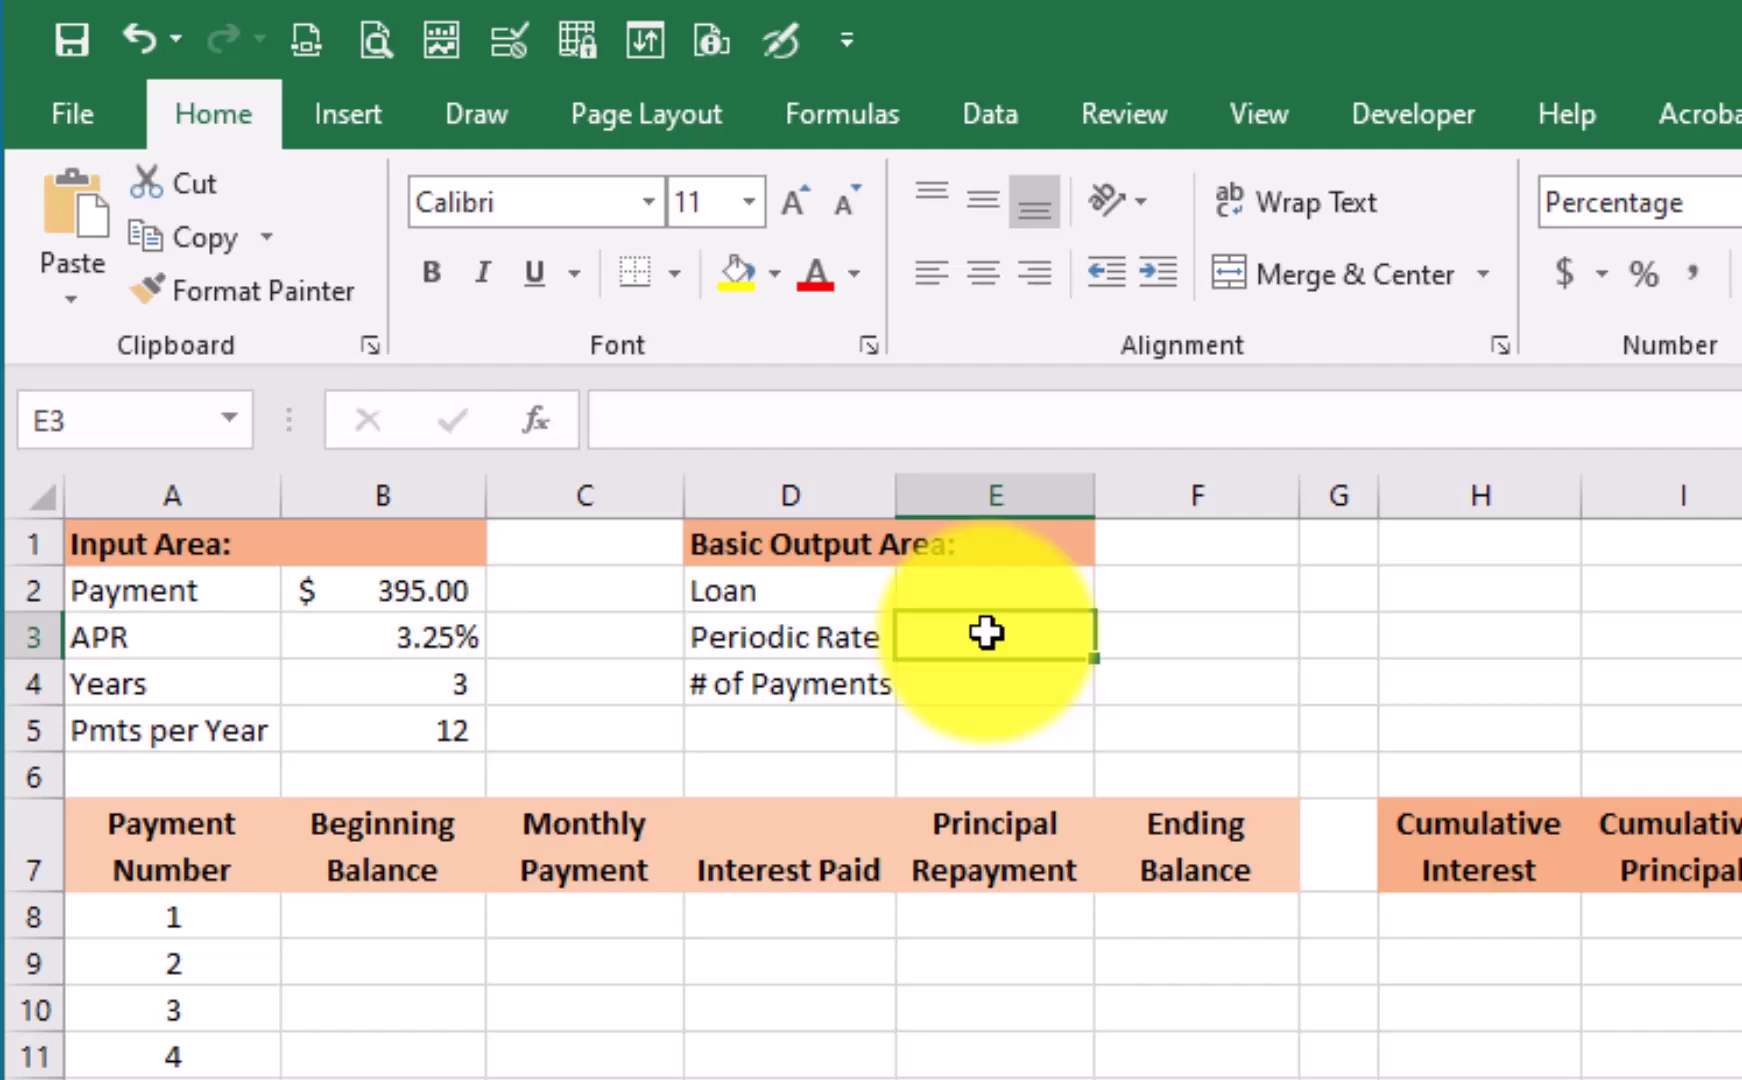
{"action": "type", "text": "="}
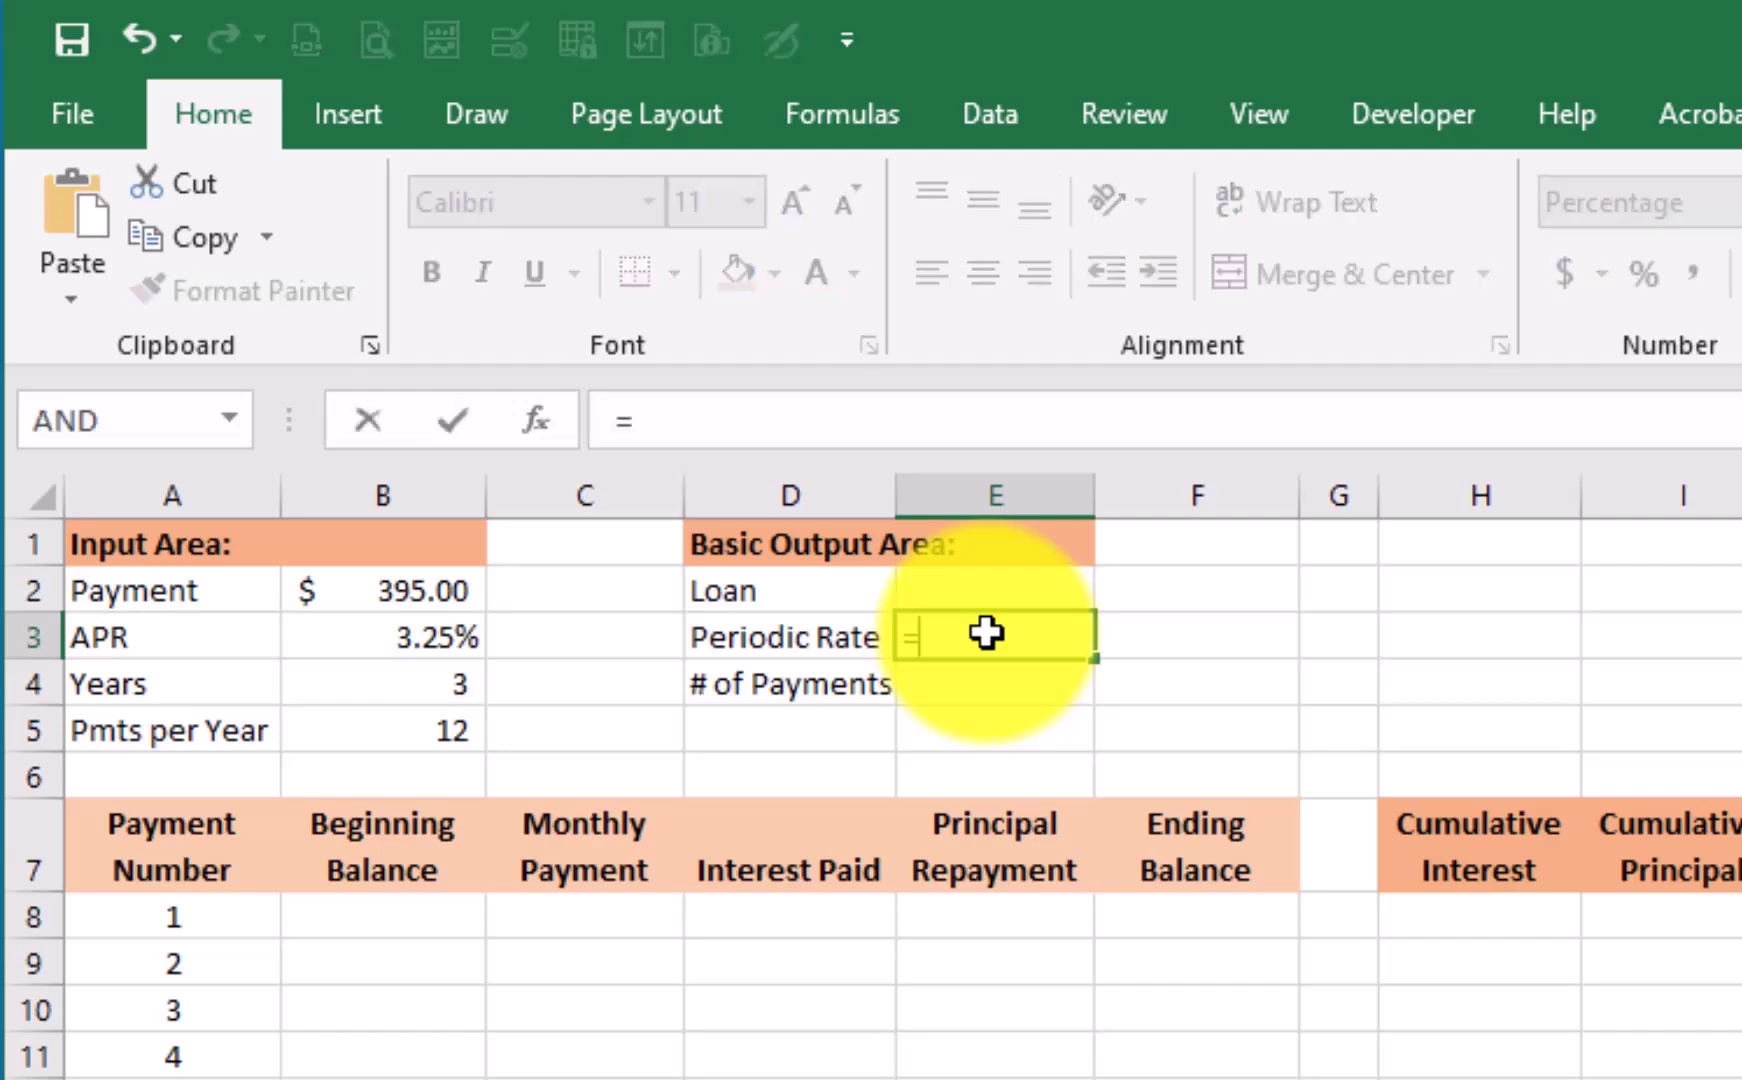
{"action": "left_click", "coordinate": [405, 623]}
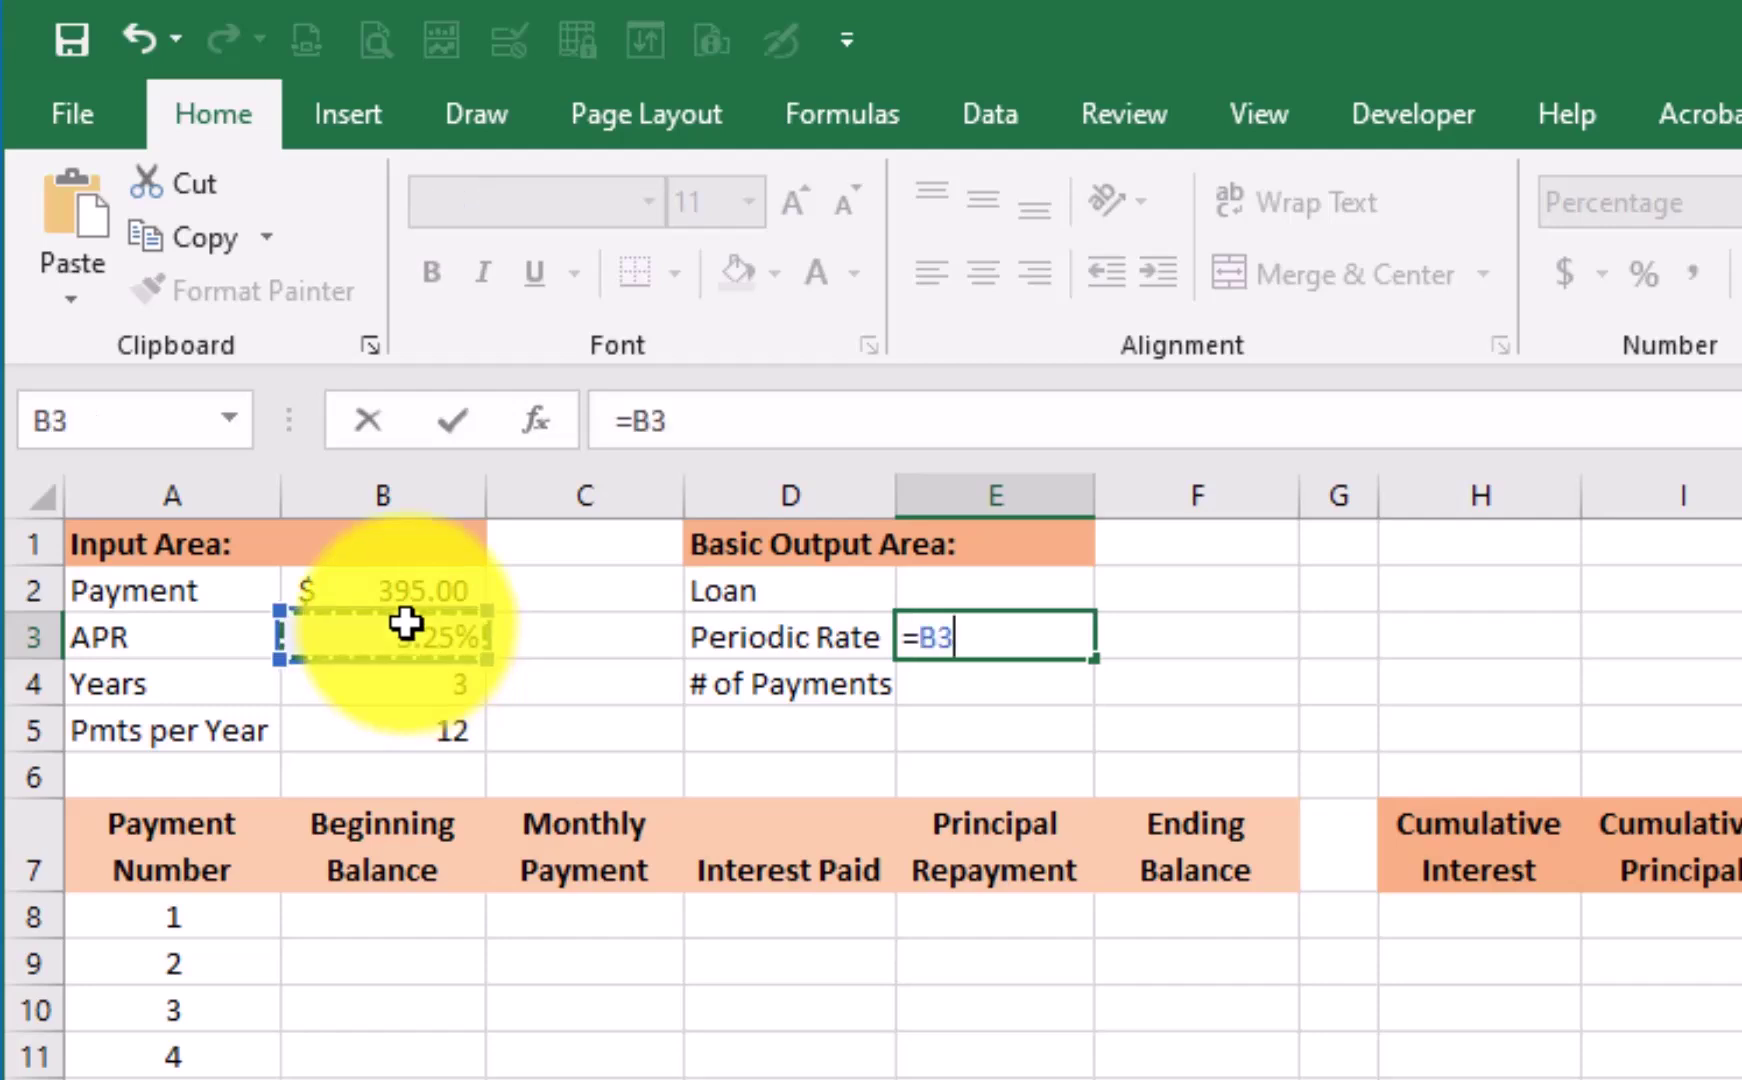
{"action": "type", "text": "/"}
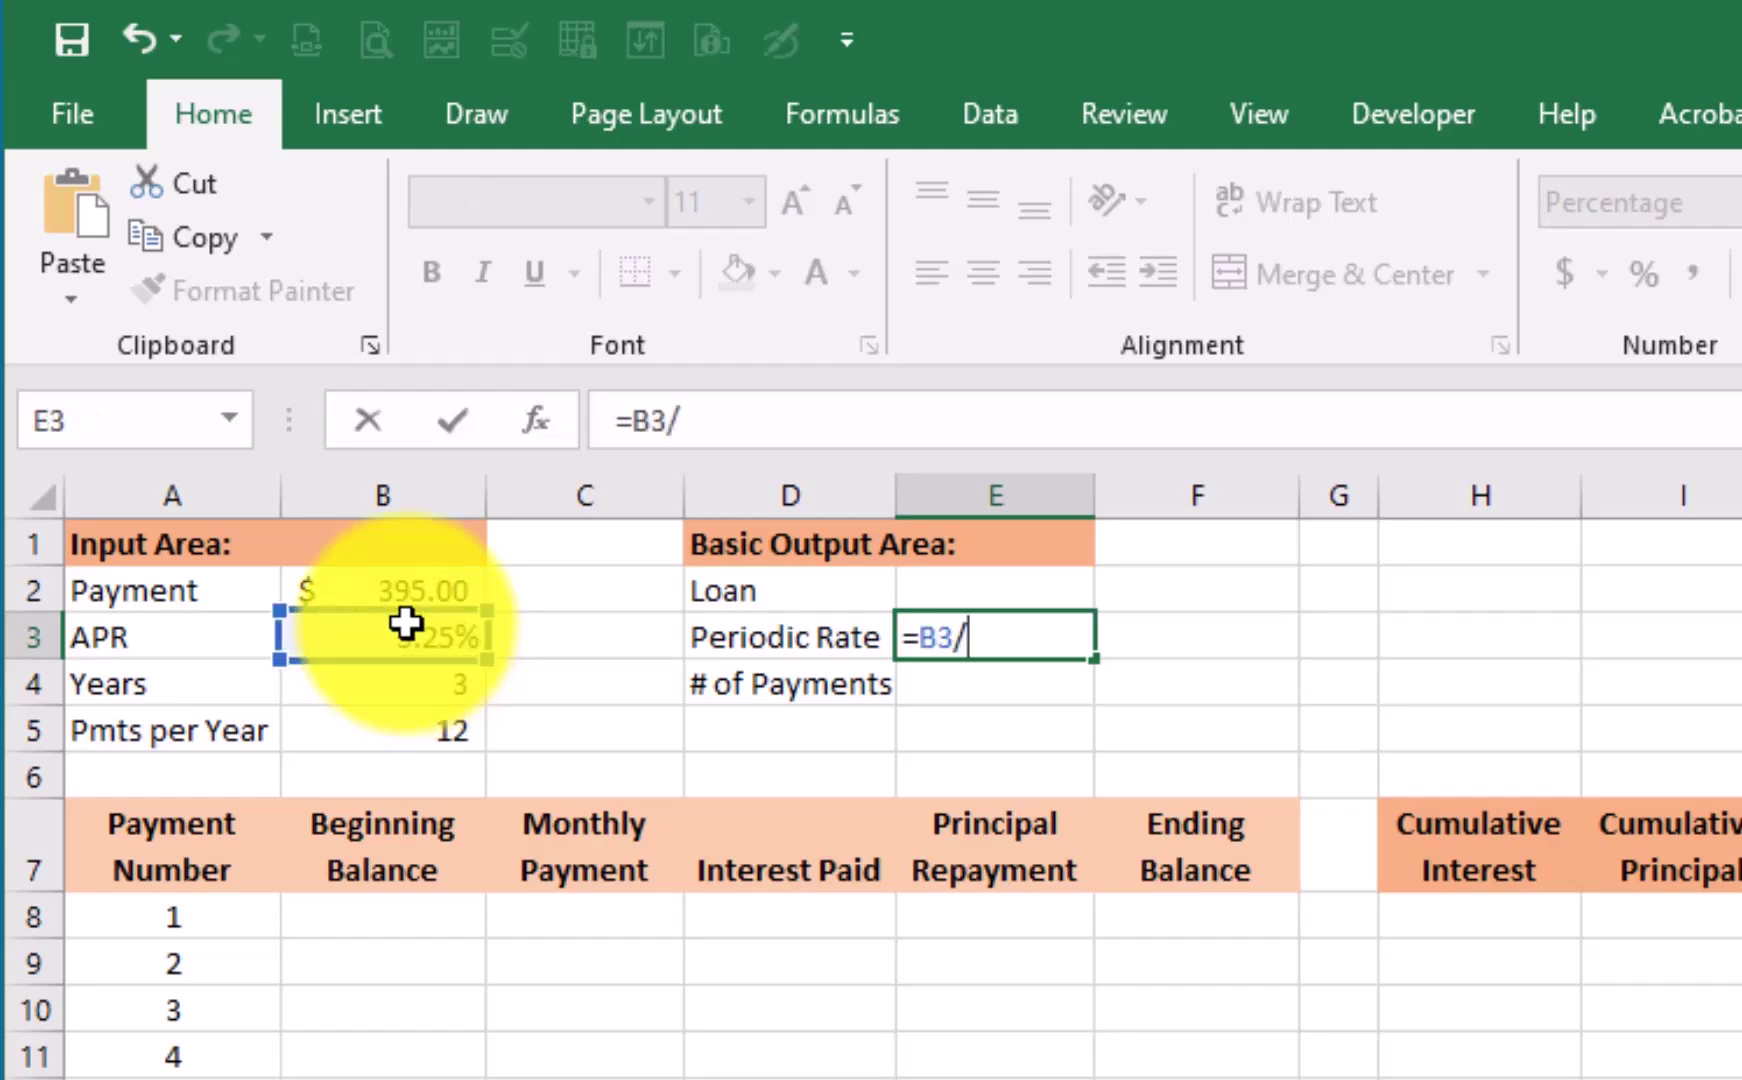
{"action": "left_click", "coordinate": [416, 738]}
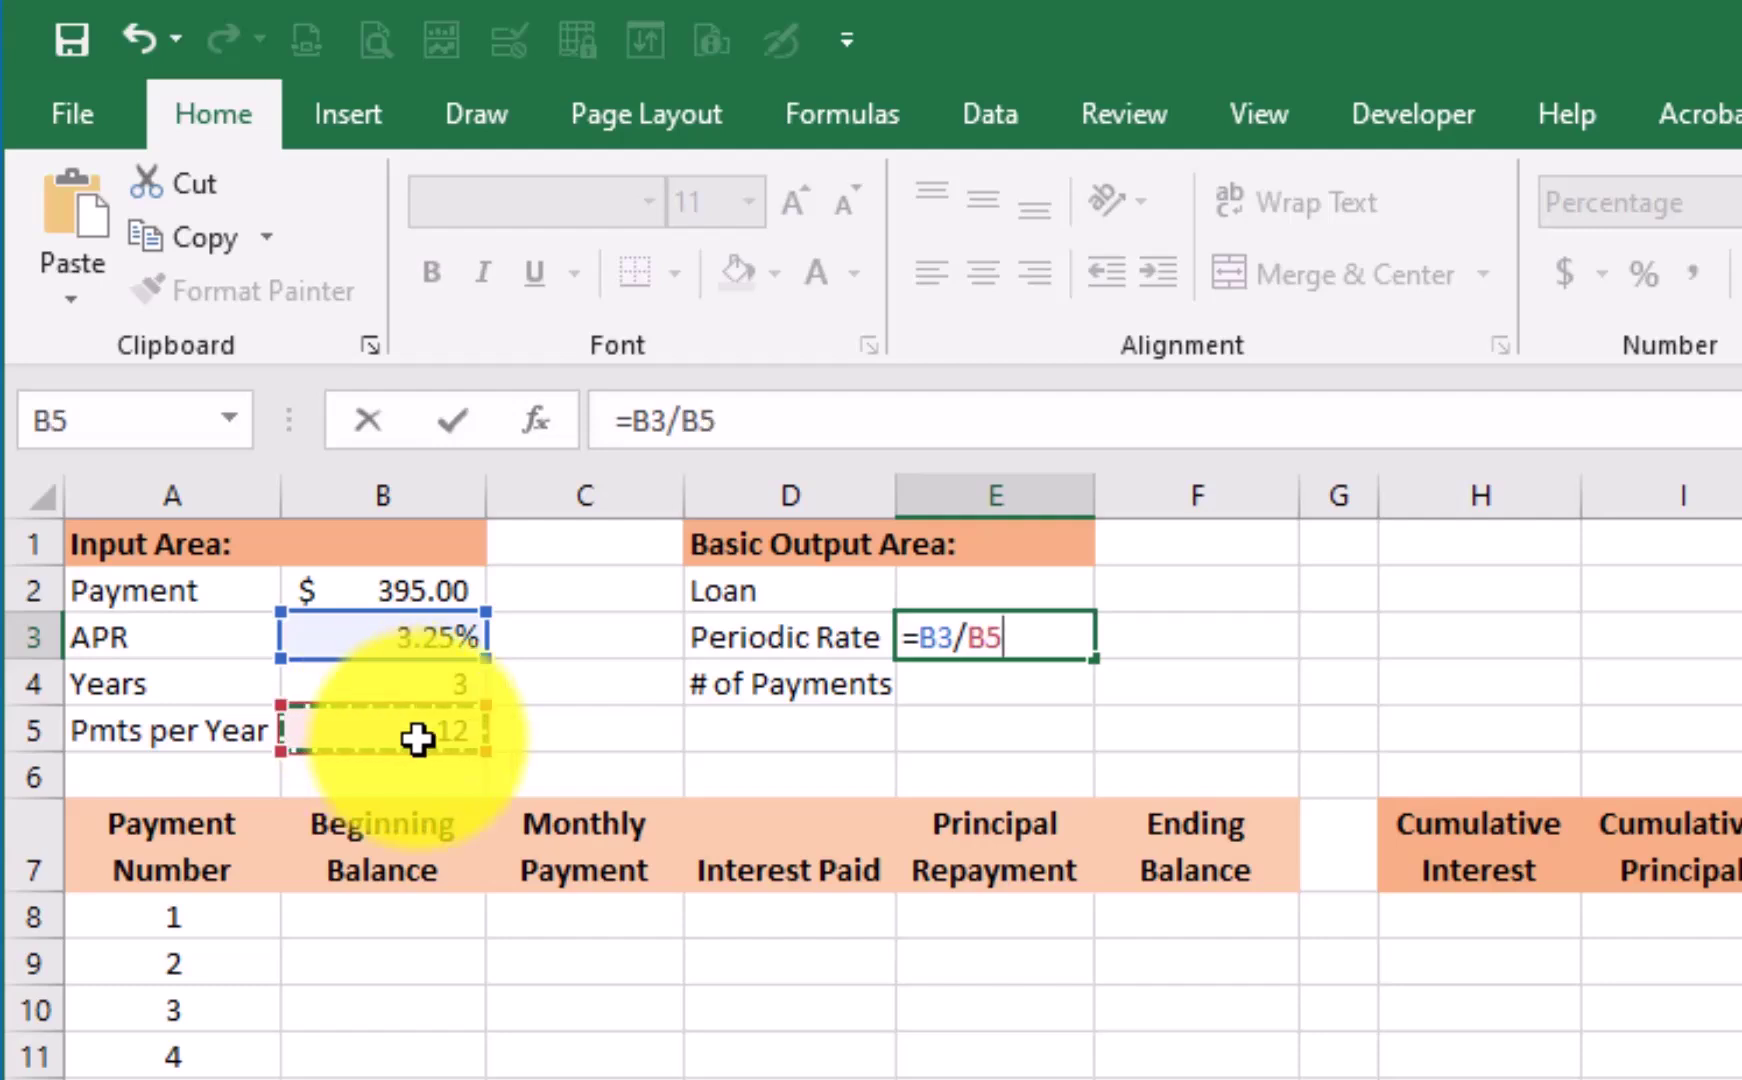
{"action": "key", "text": "Return"}
- Enter =B4*B5 in E4 to get 36 payments
{"action": "type", "text": "="}
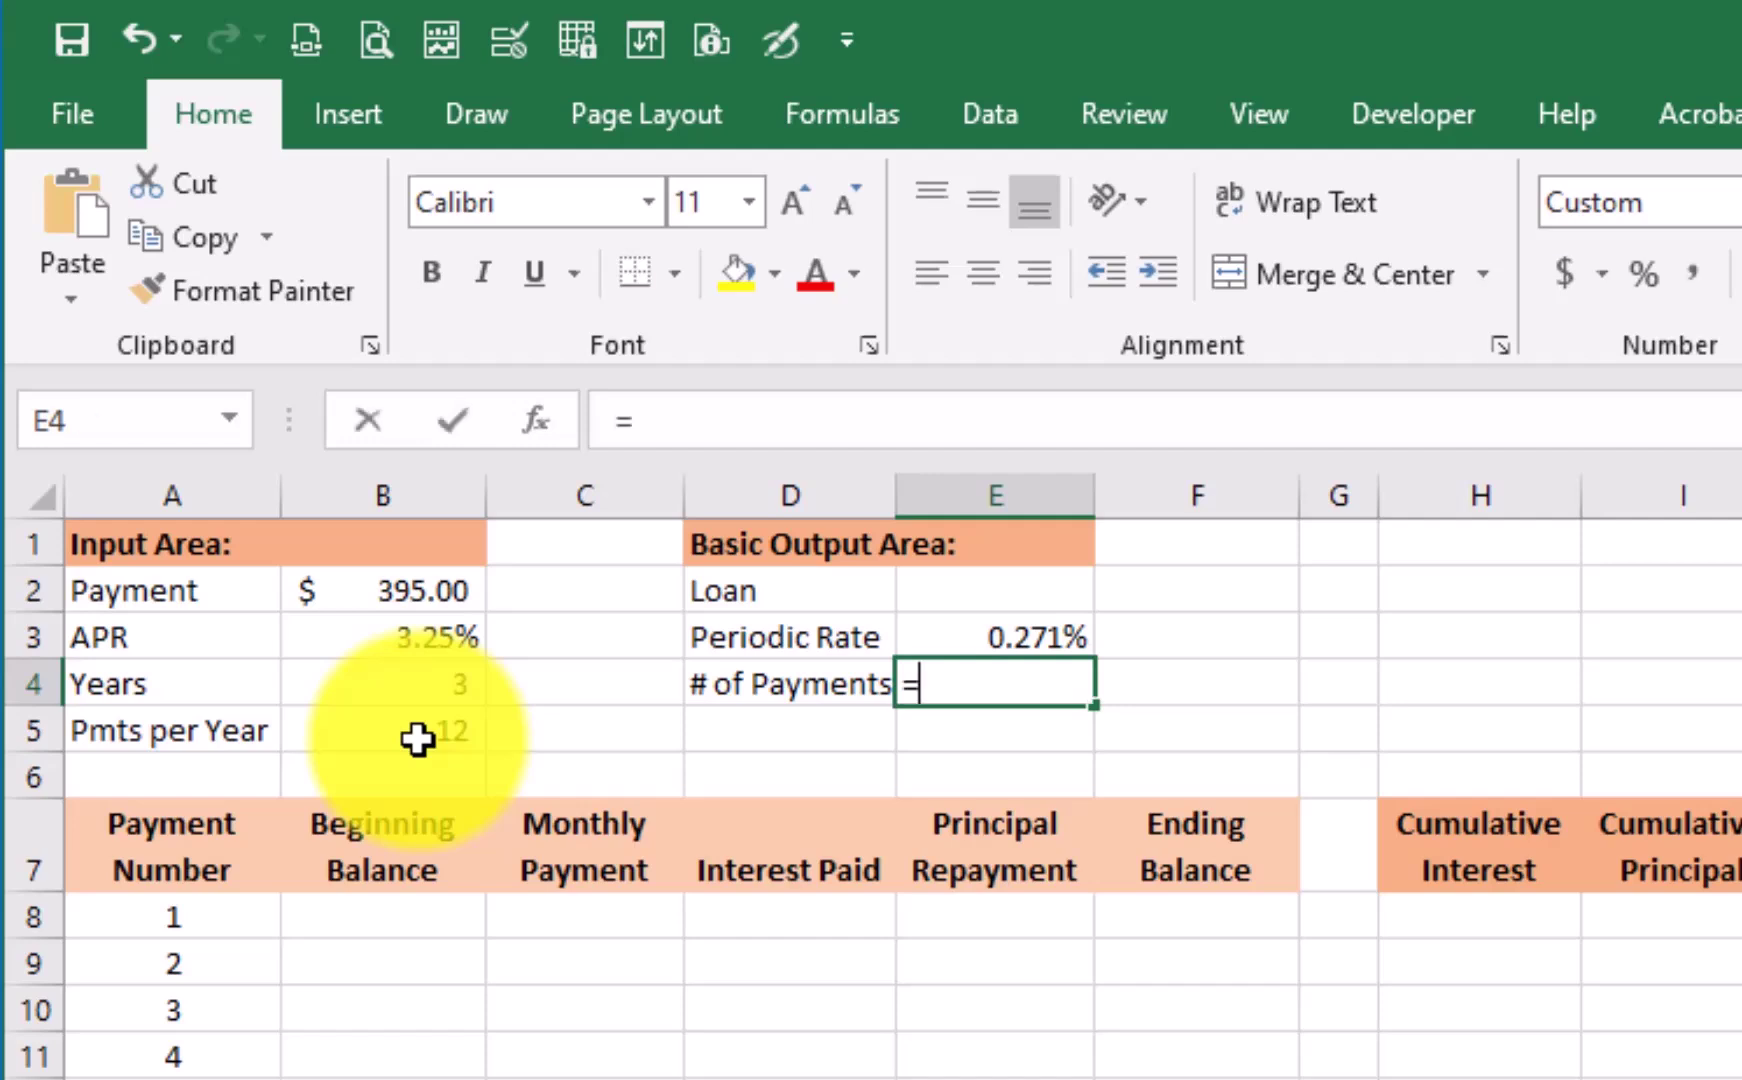
{"action": "left_click", "coordinate": [355, 678]}
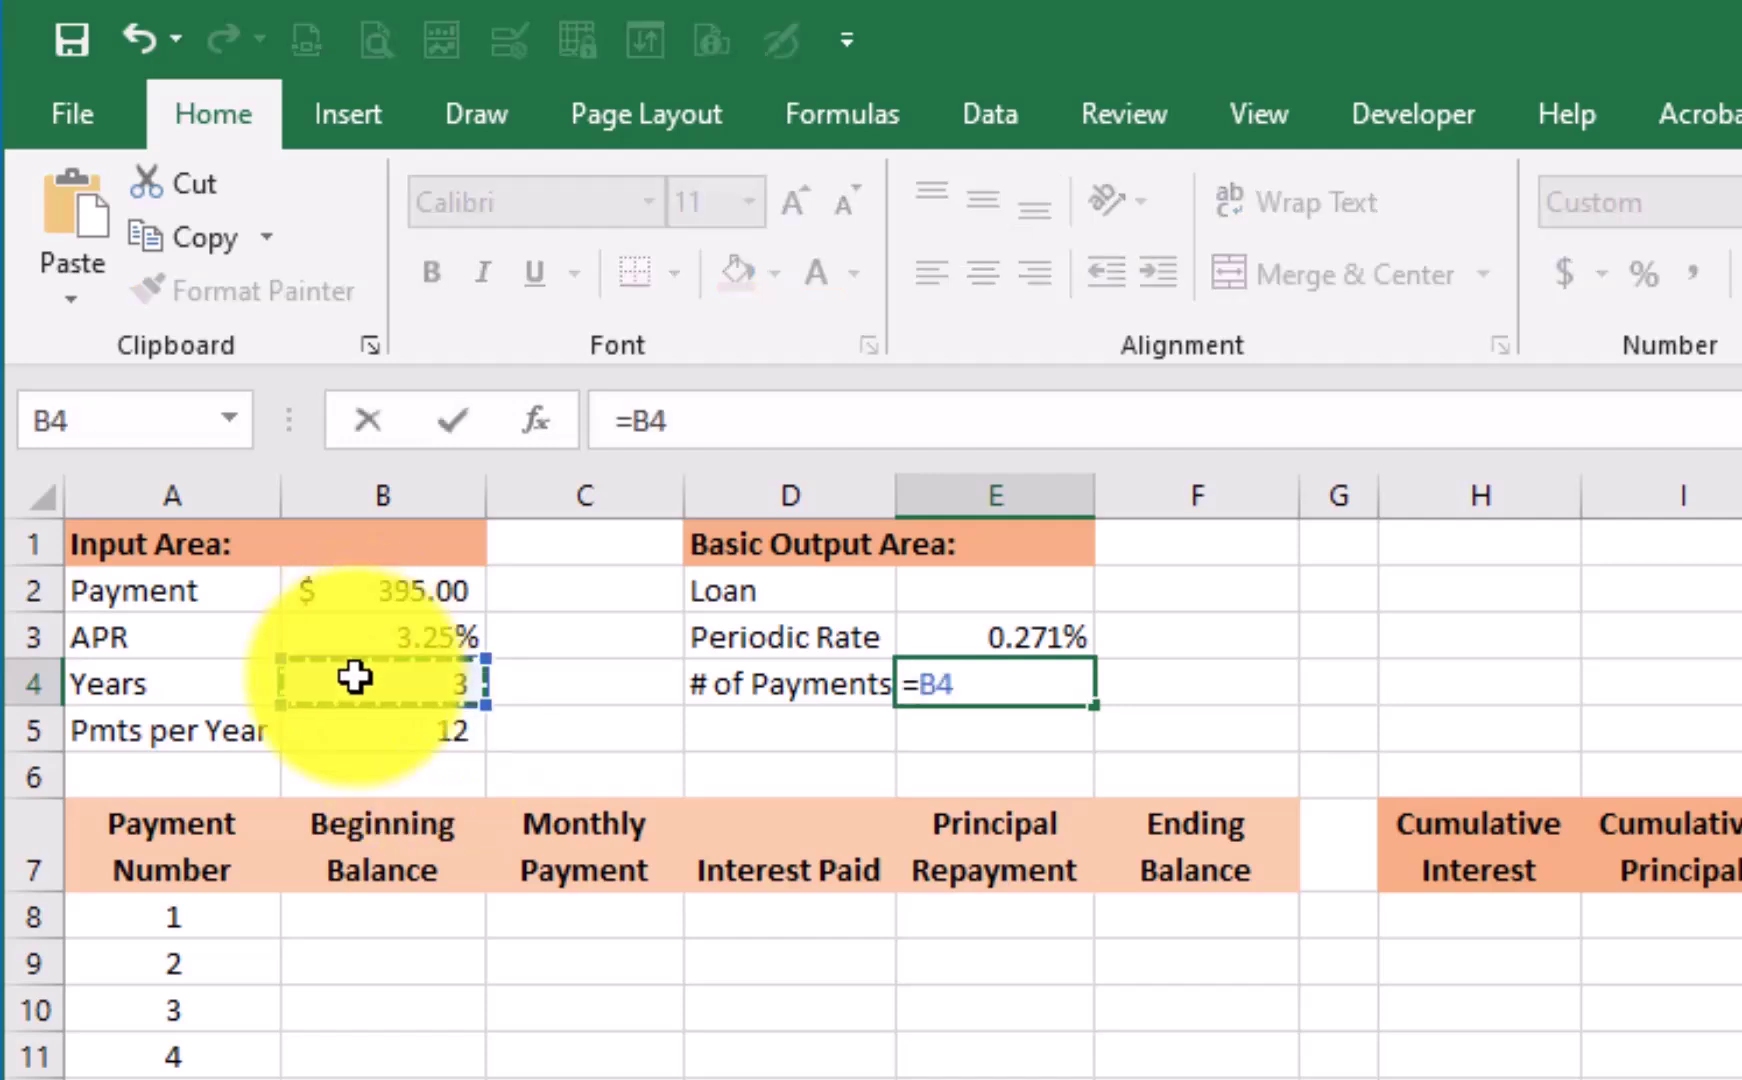
{"action": "type", "text": "*"}
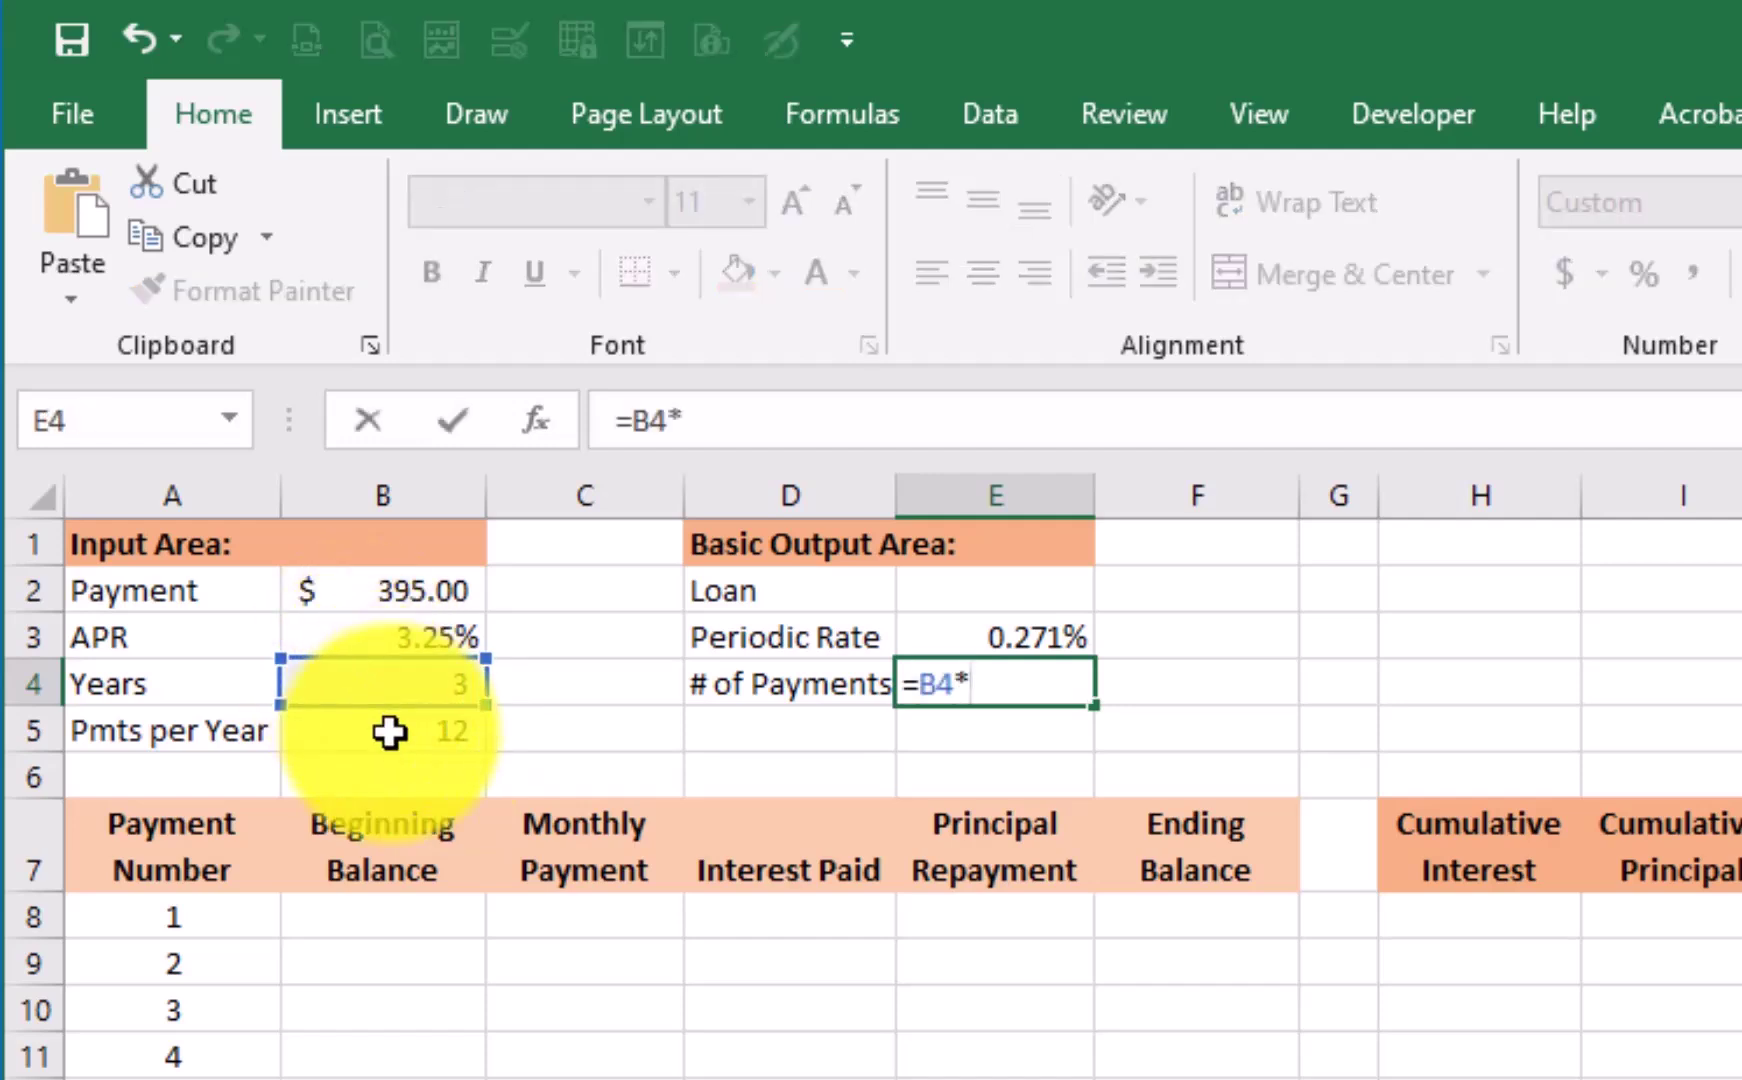
{"action": "left_click", "coordinate": [395, 733]}
{"action": "key", "text": "Return"}
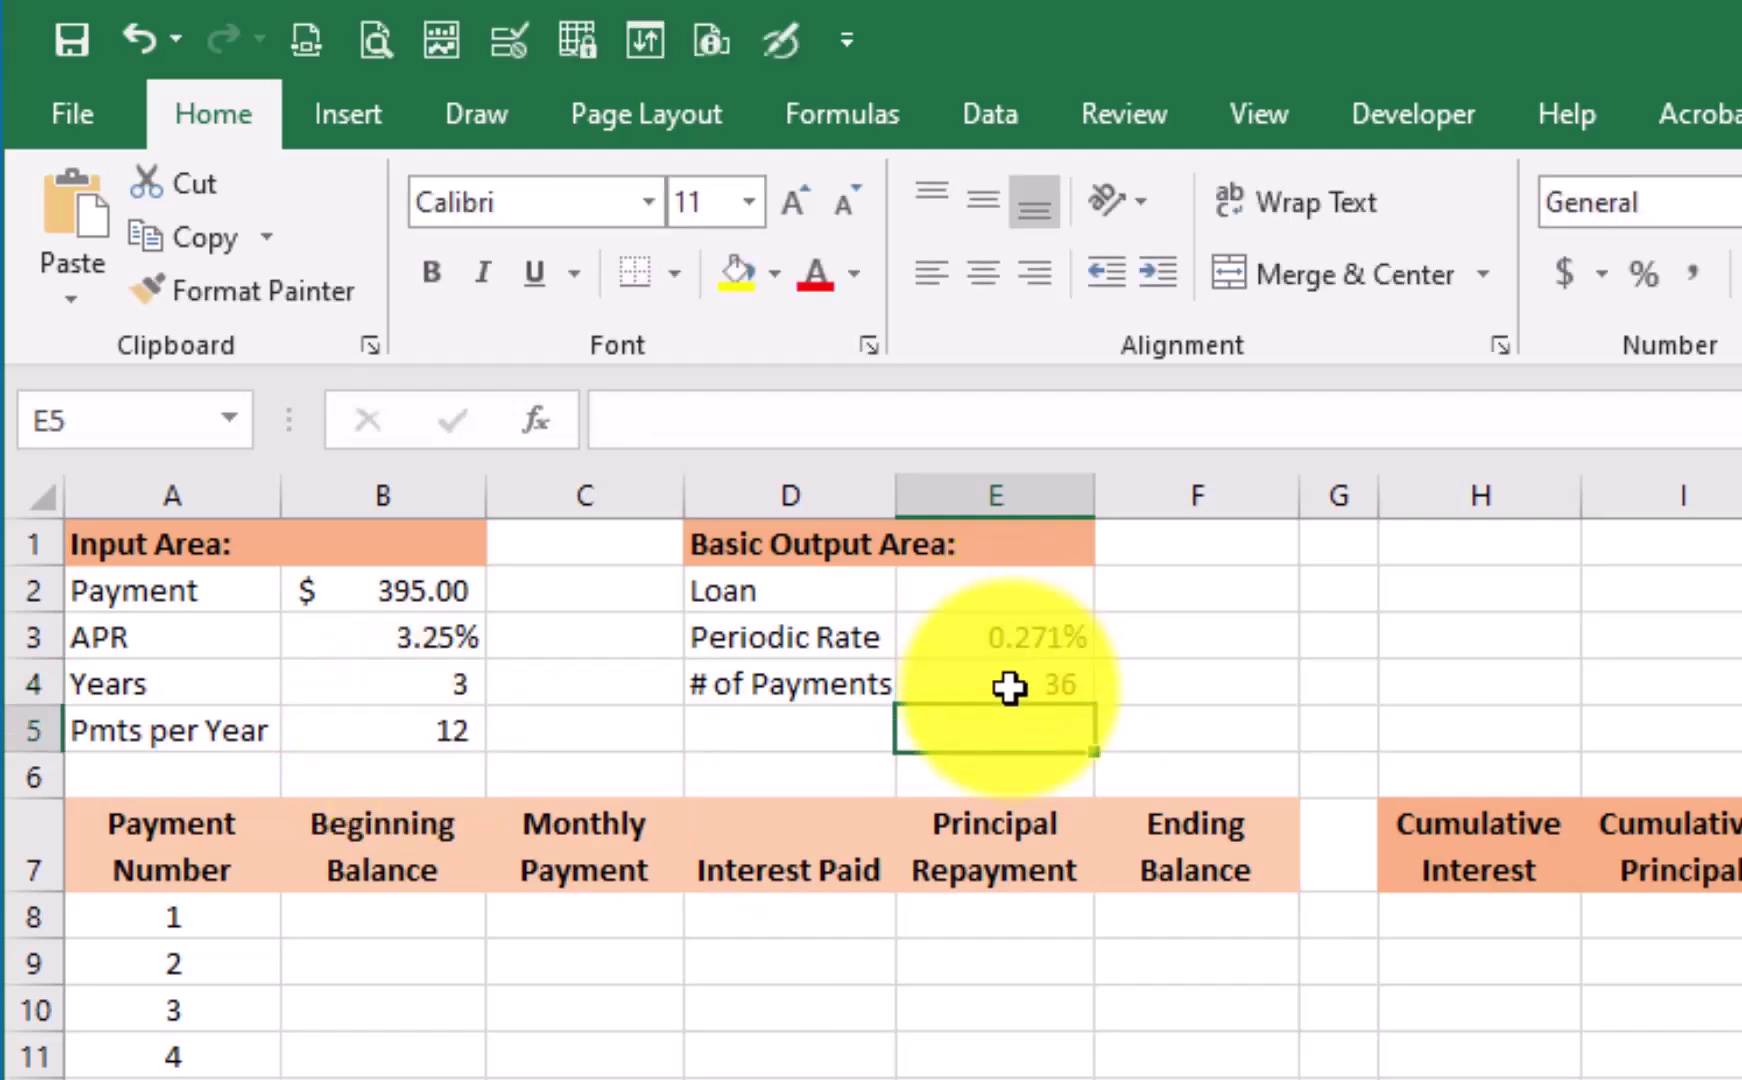
- Enter =PV(E3,E4,-B2) in E2 through Function Arguments, giving a $13,531.33 loan
{"action": "left_click", "coordinate": [996, 582]}
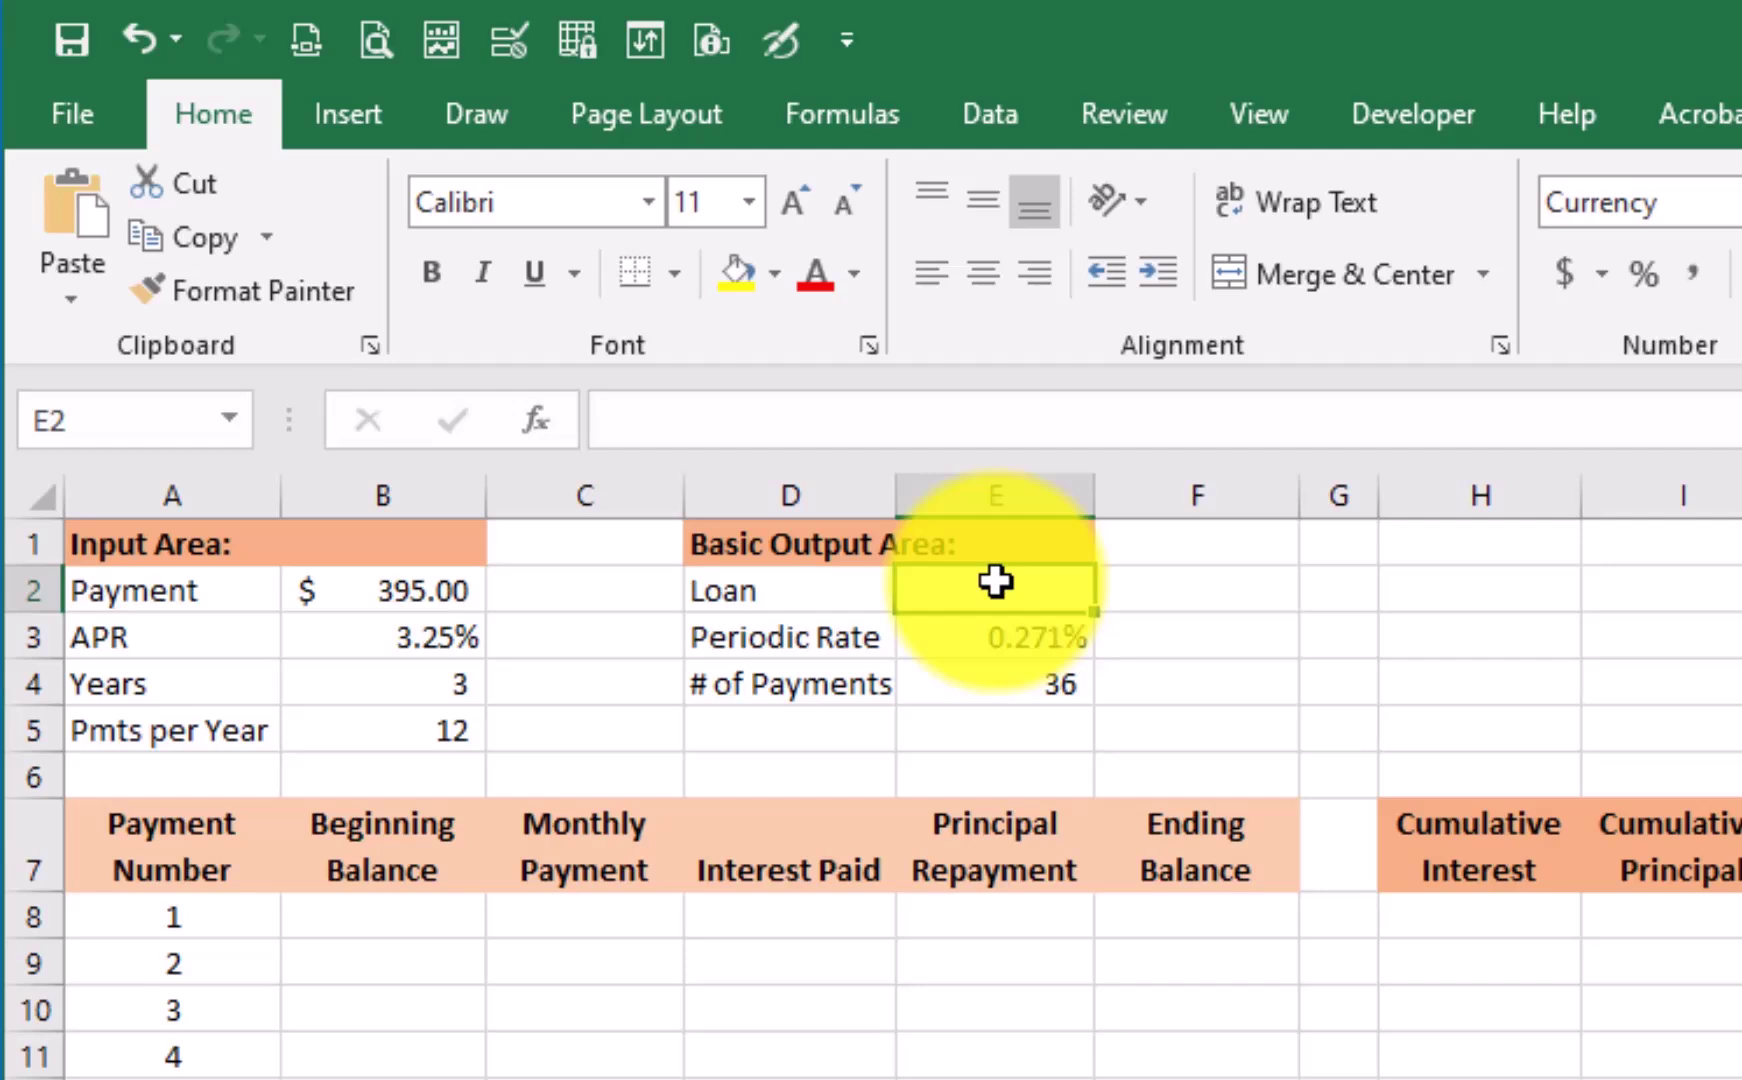
{"action": "type", "text": "=pv"}
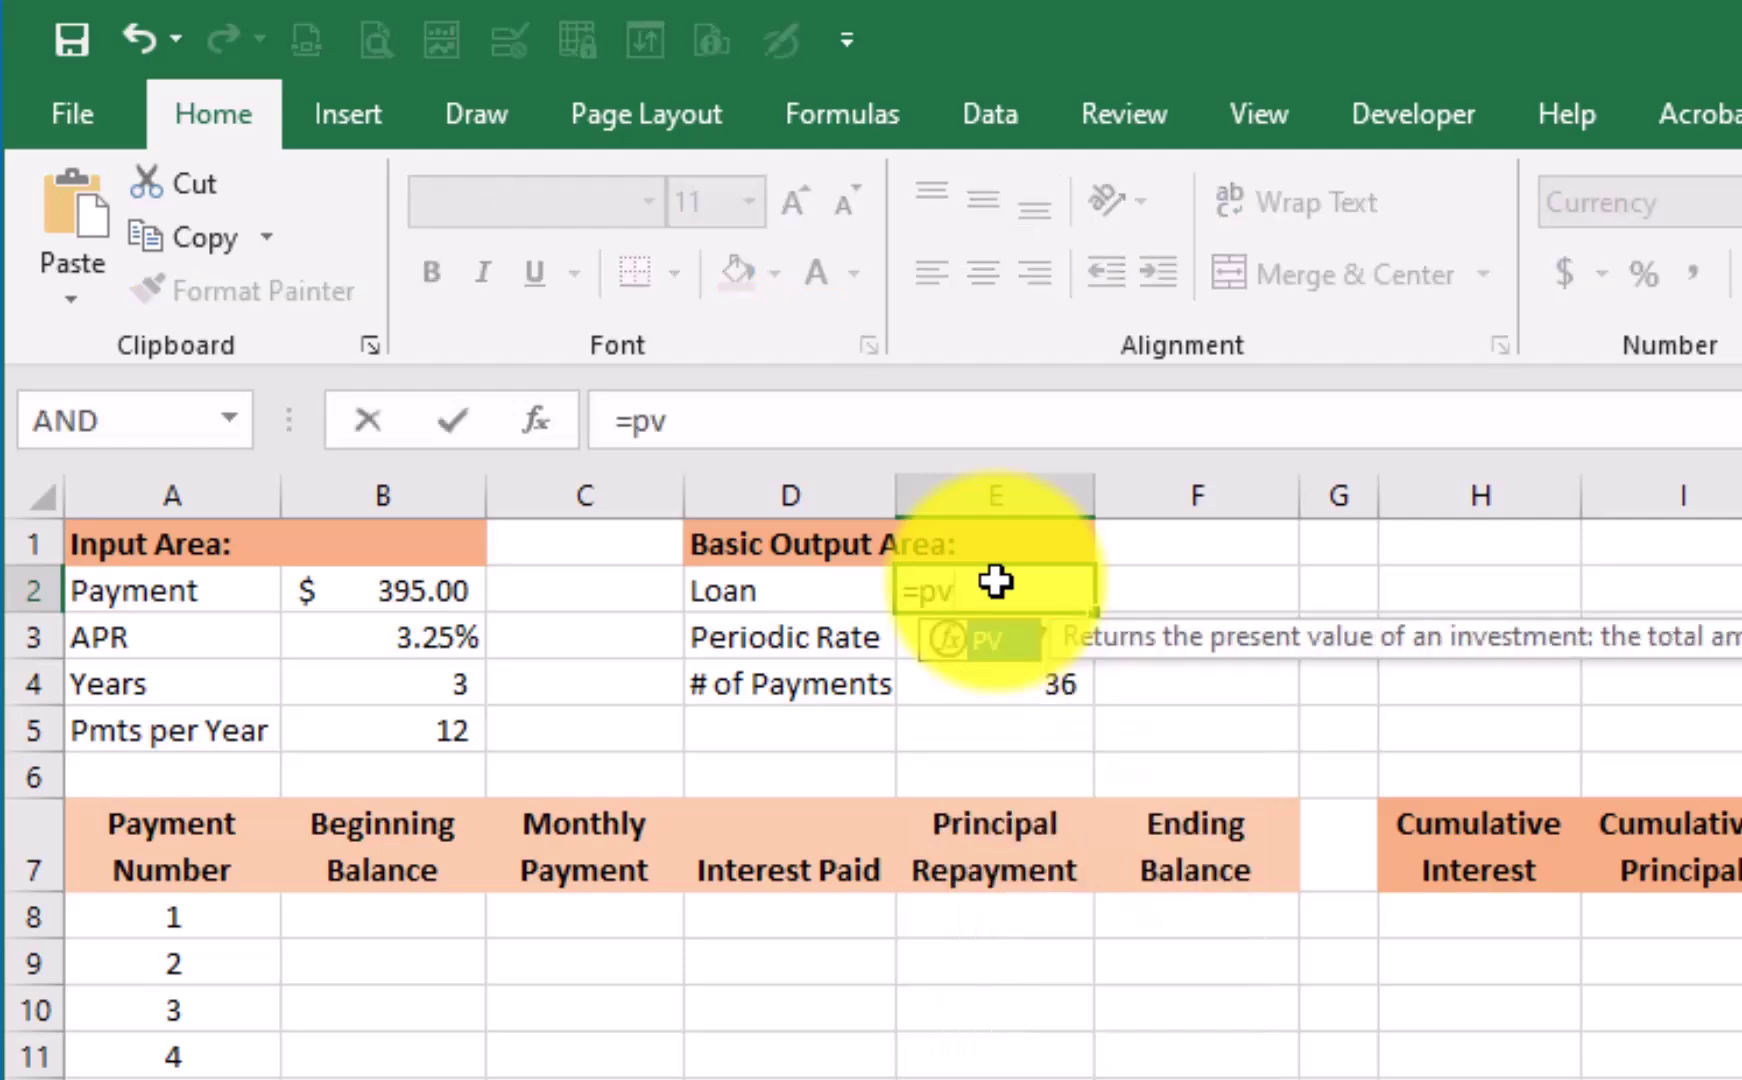
{"action": "key", "text": "Tab"}
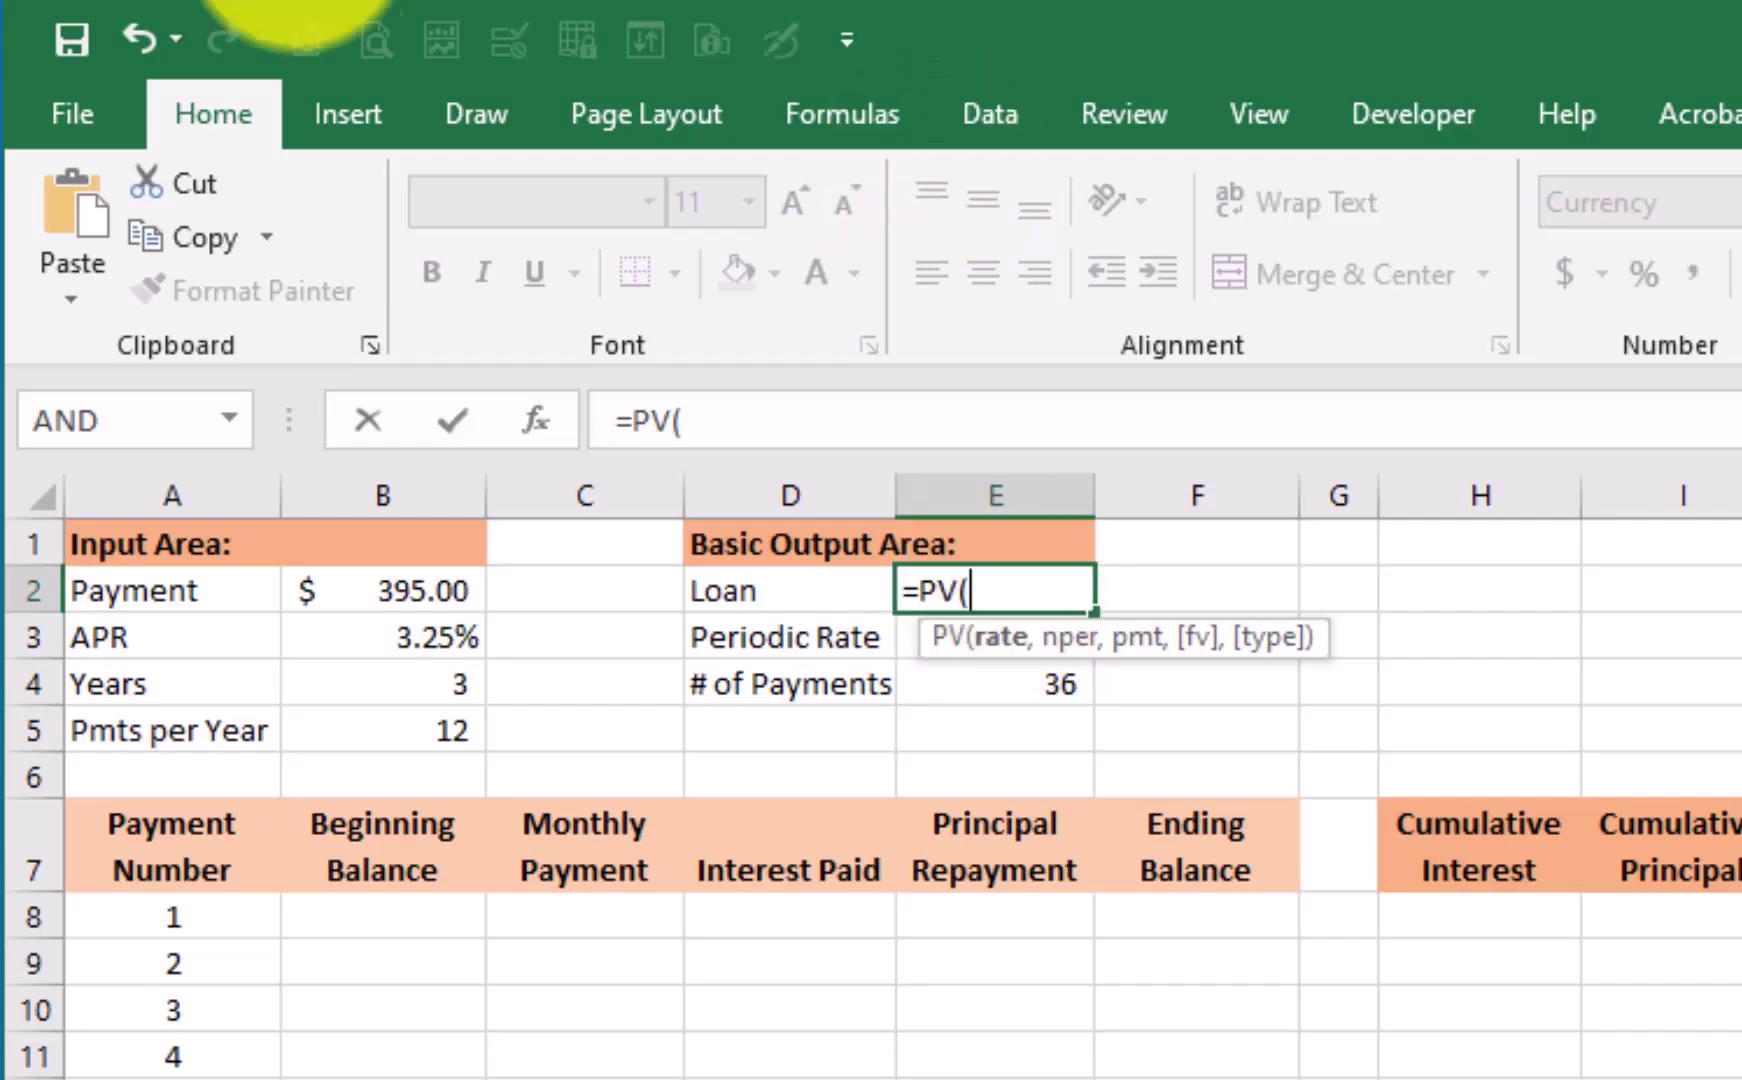
{"action": "left_click", "coordinate": [535, 421]}
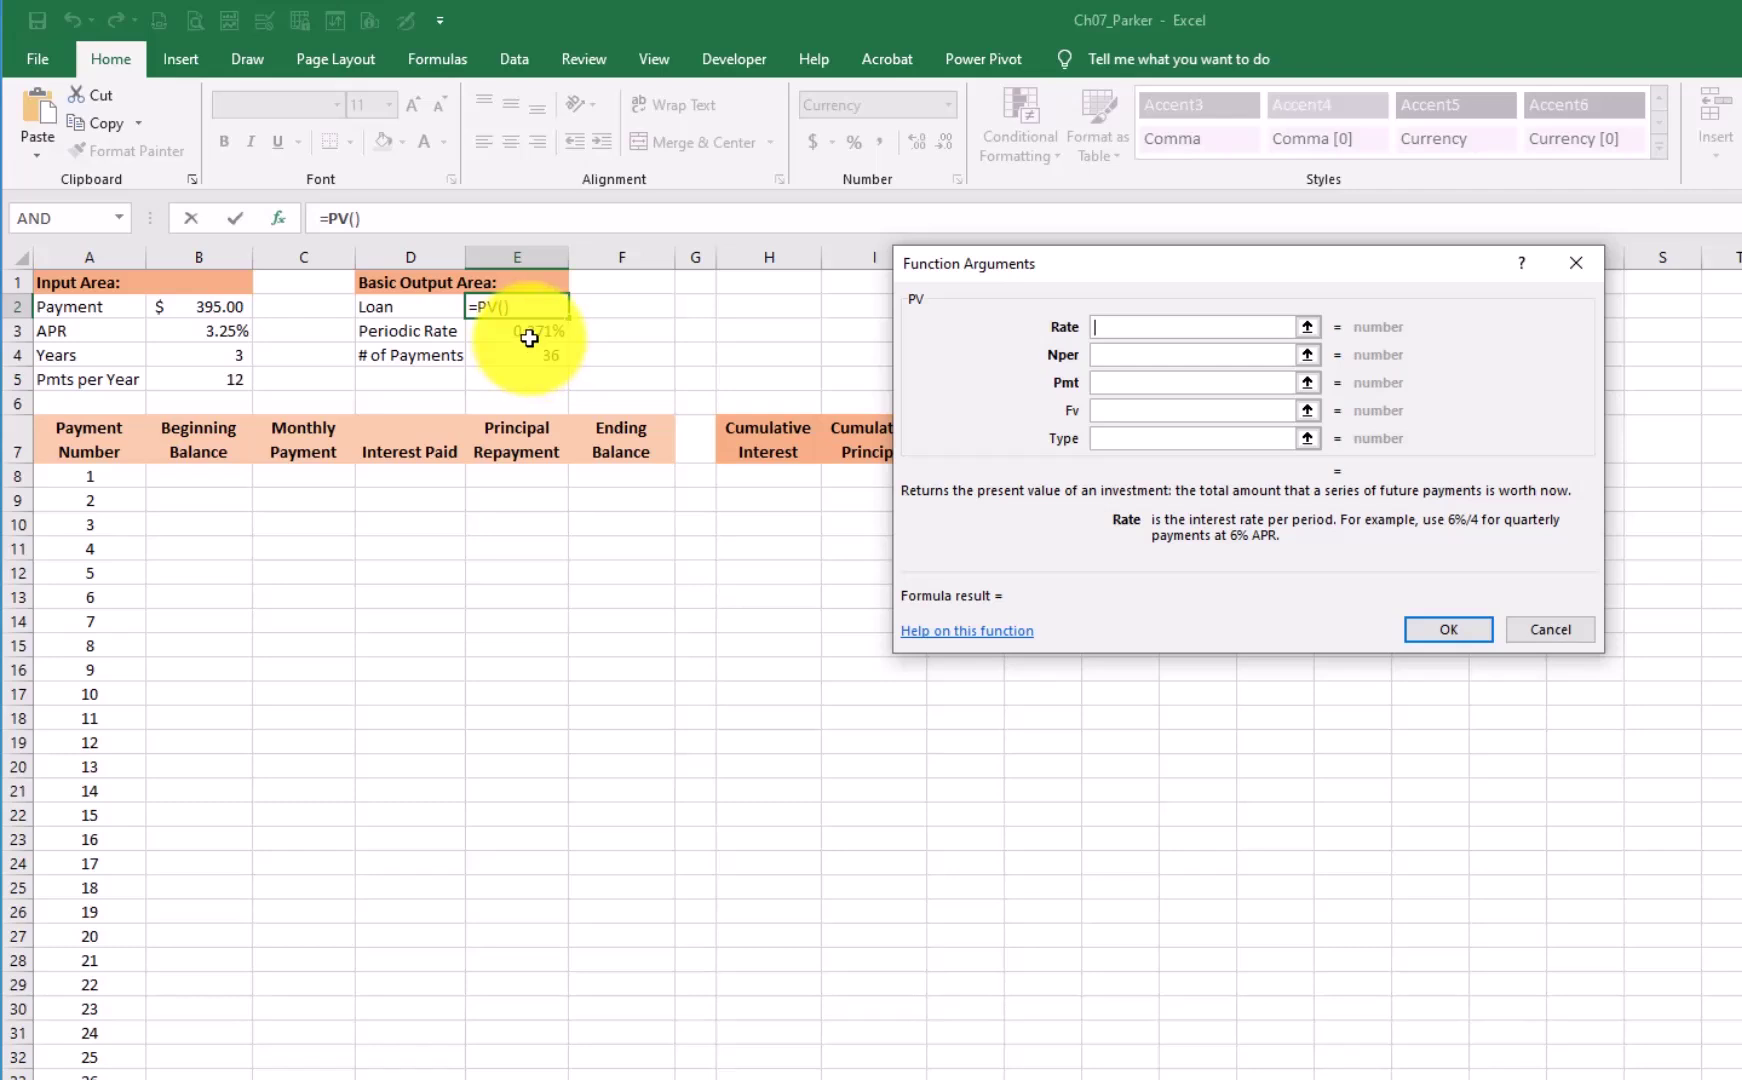
{"action": "left_click", "coordinate": [532, 330]}
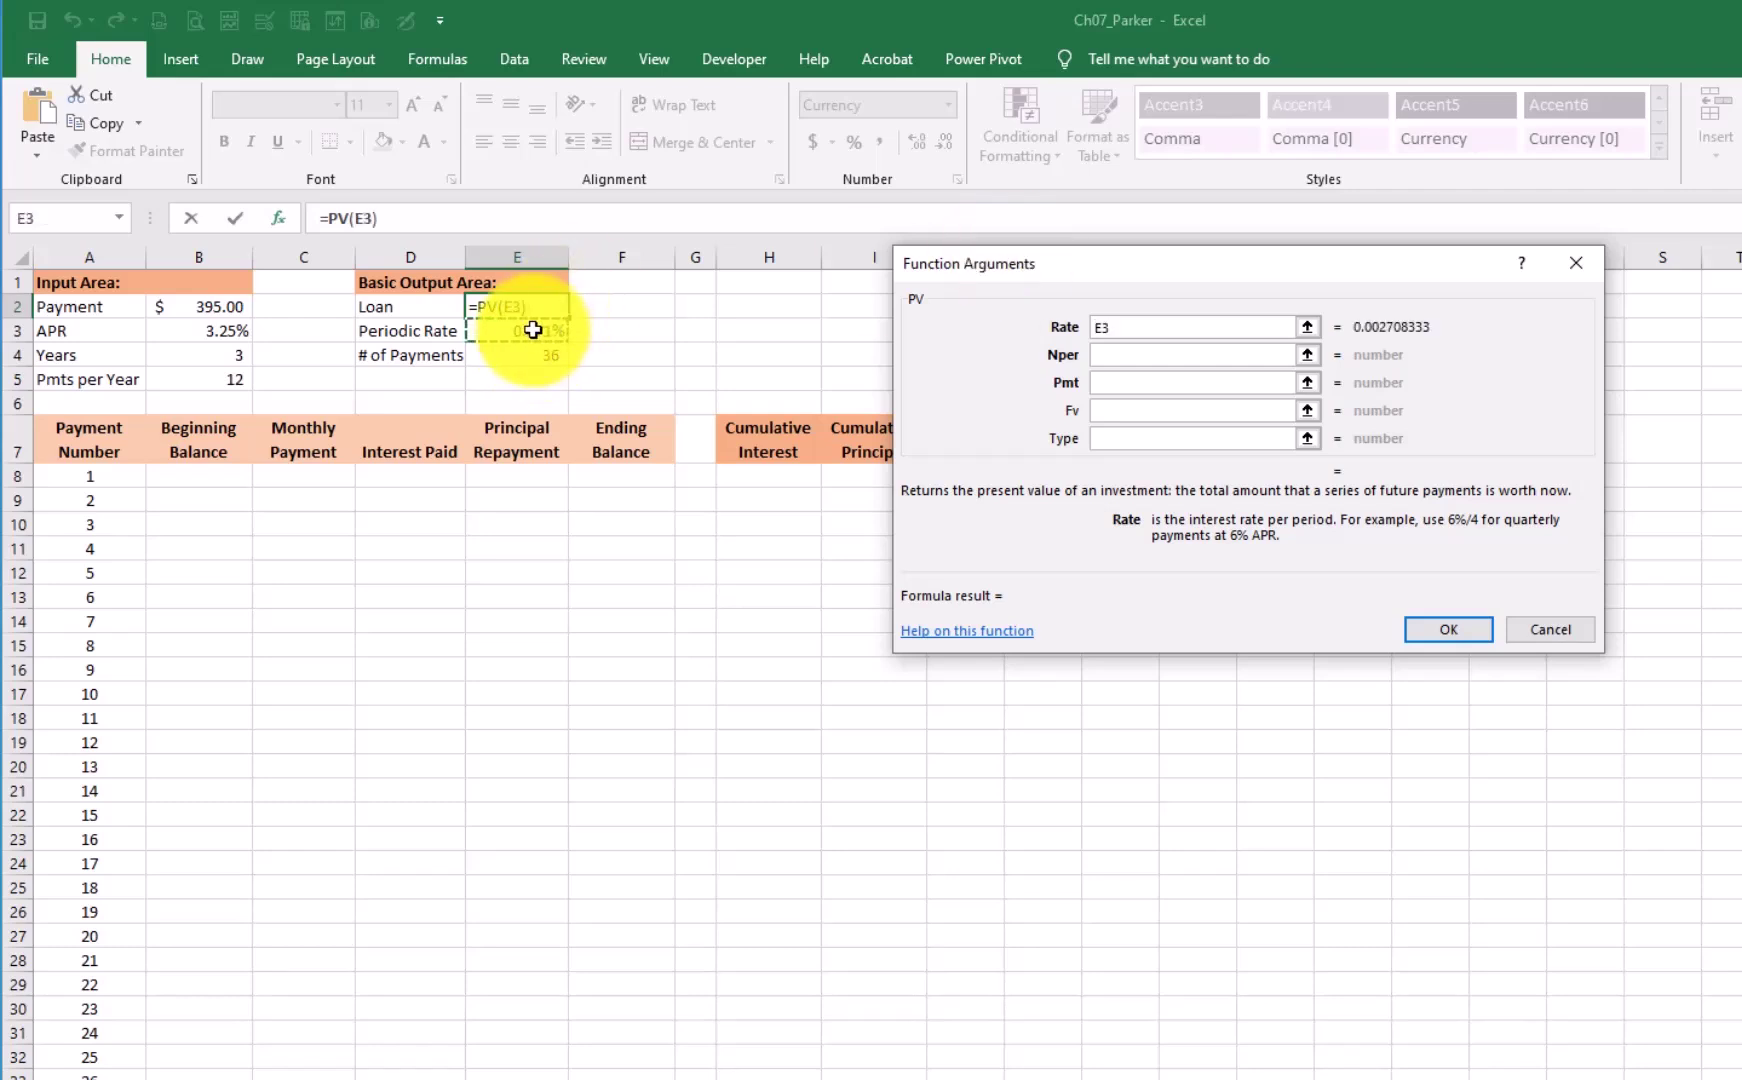
{"action": "key", "text": "Tab"}
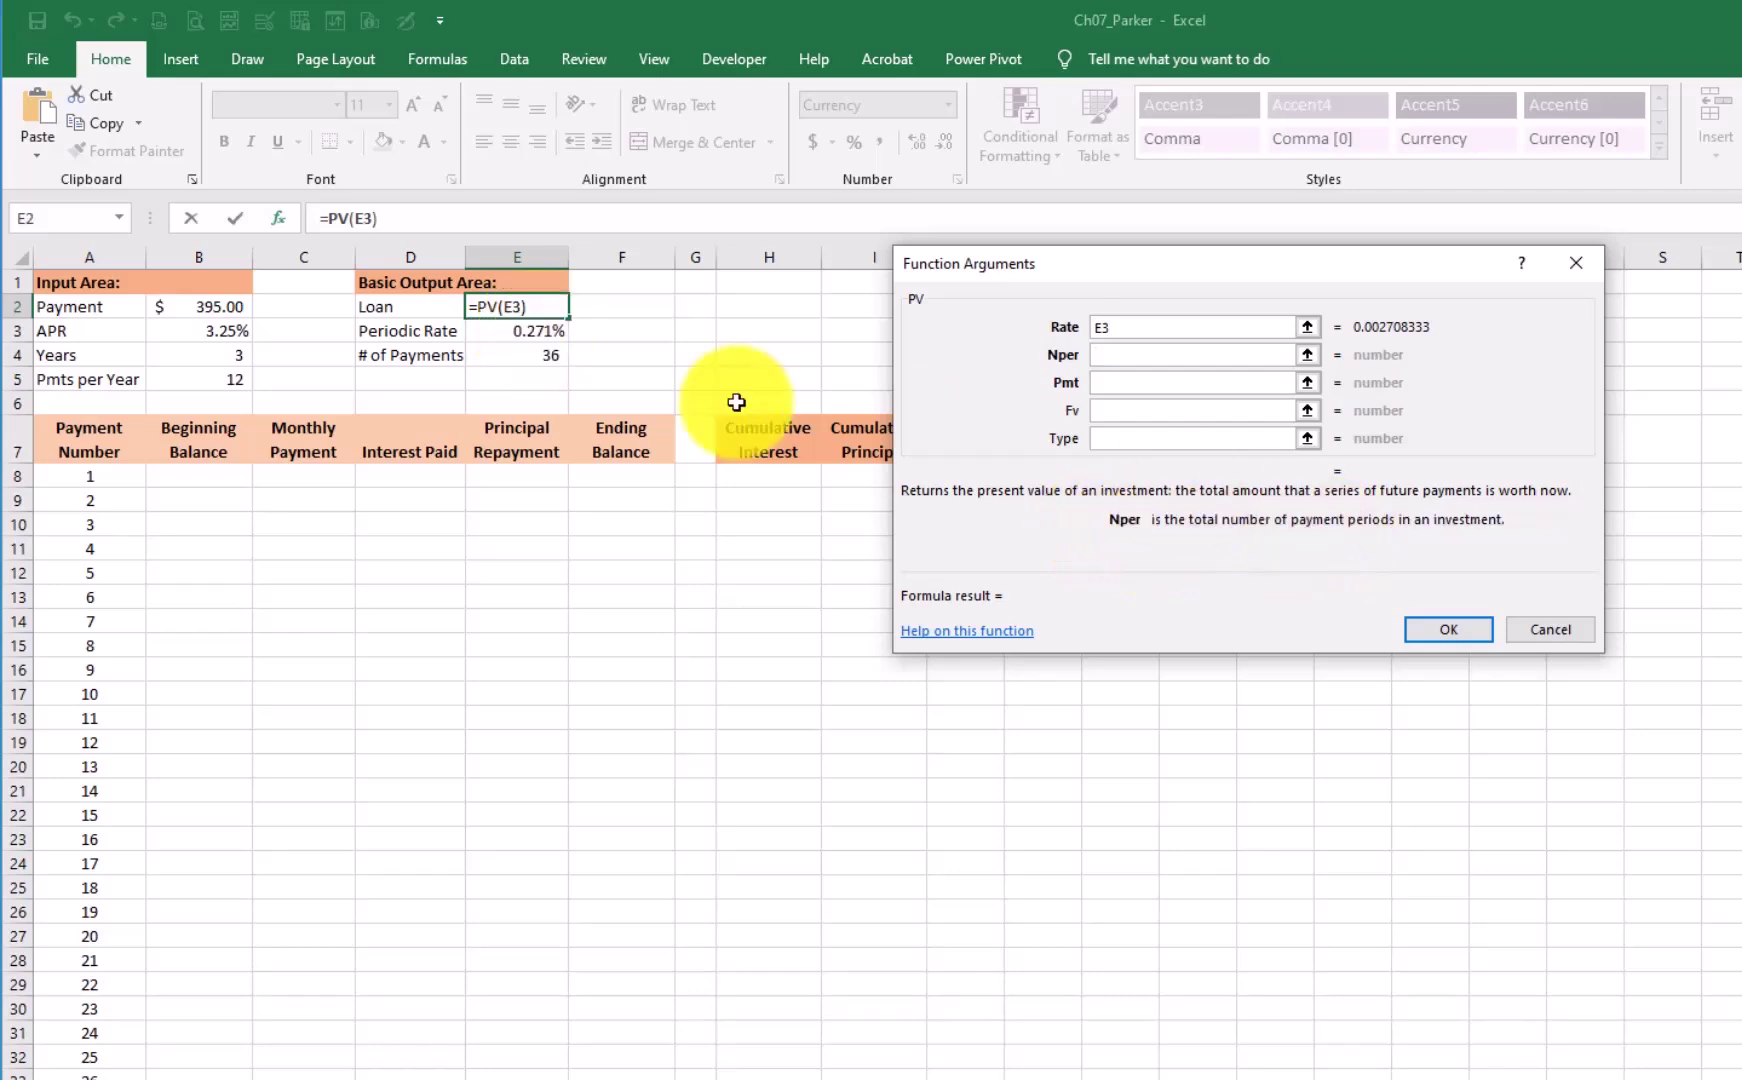
{"action": "left_click", "coordinate": [522, 350]}
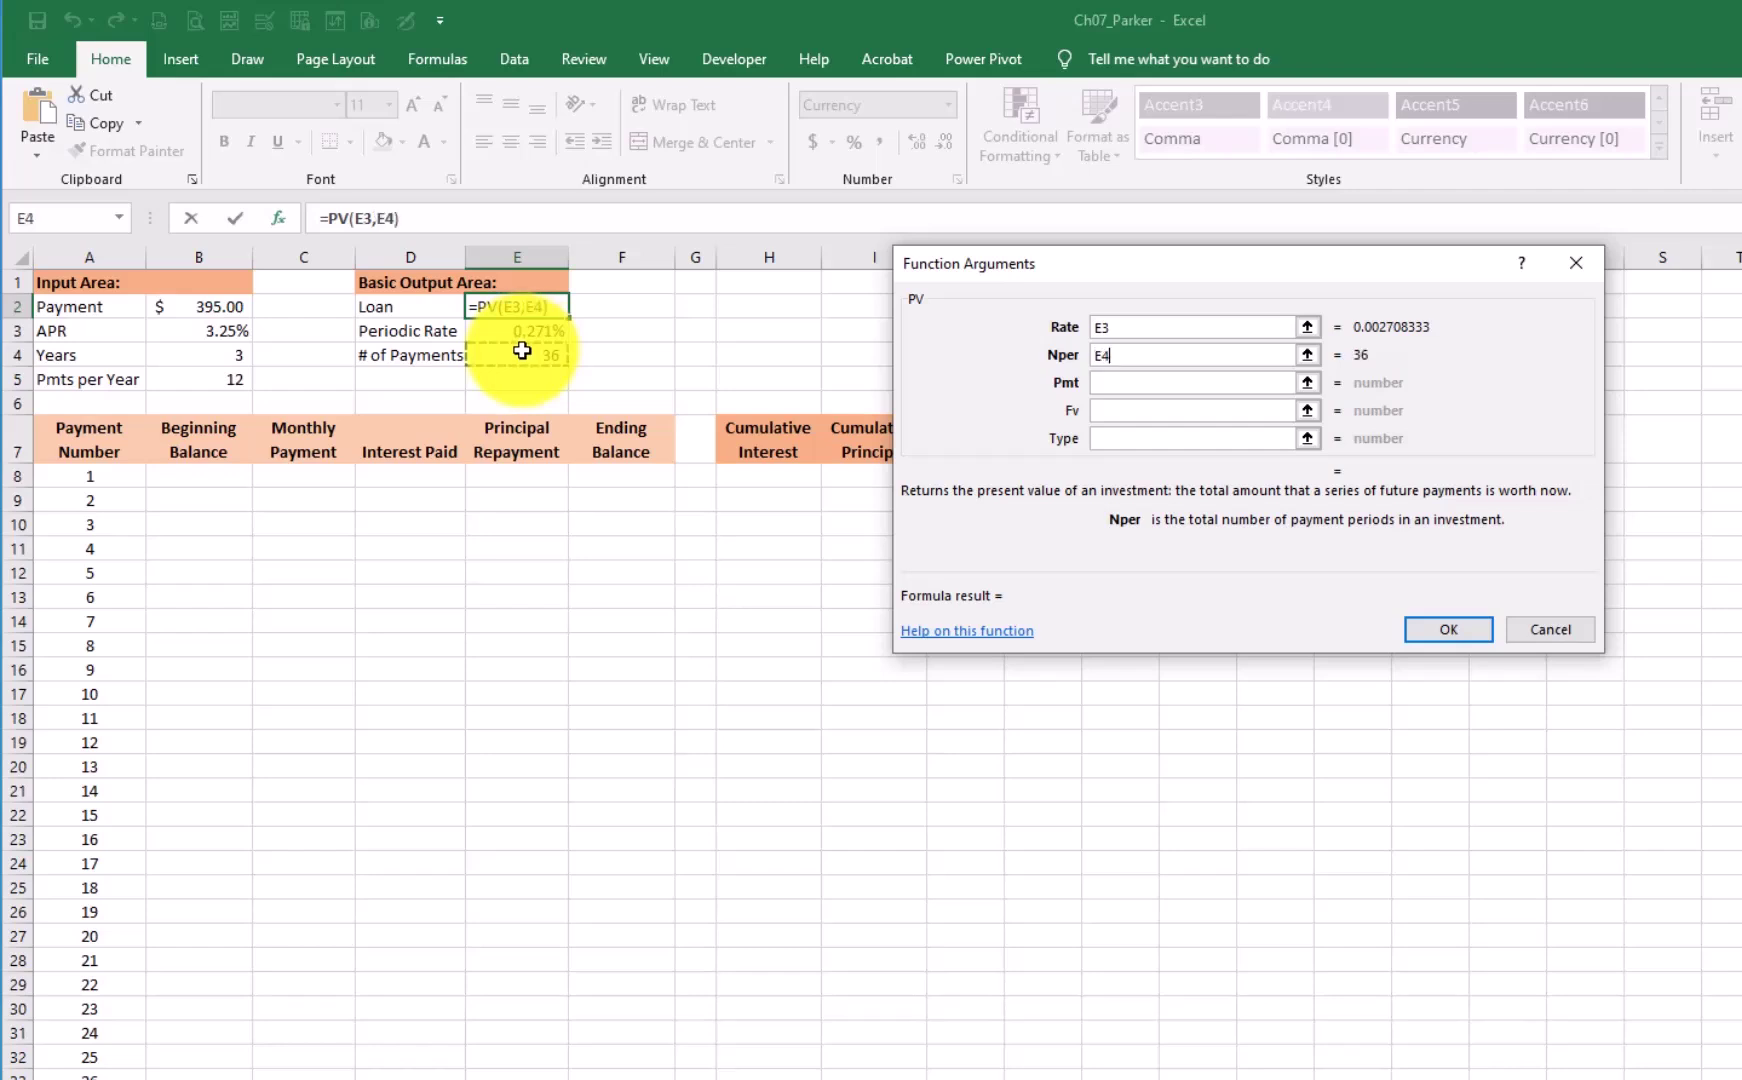
{"action": "key", "text": "Tab"}
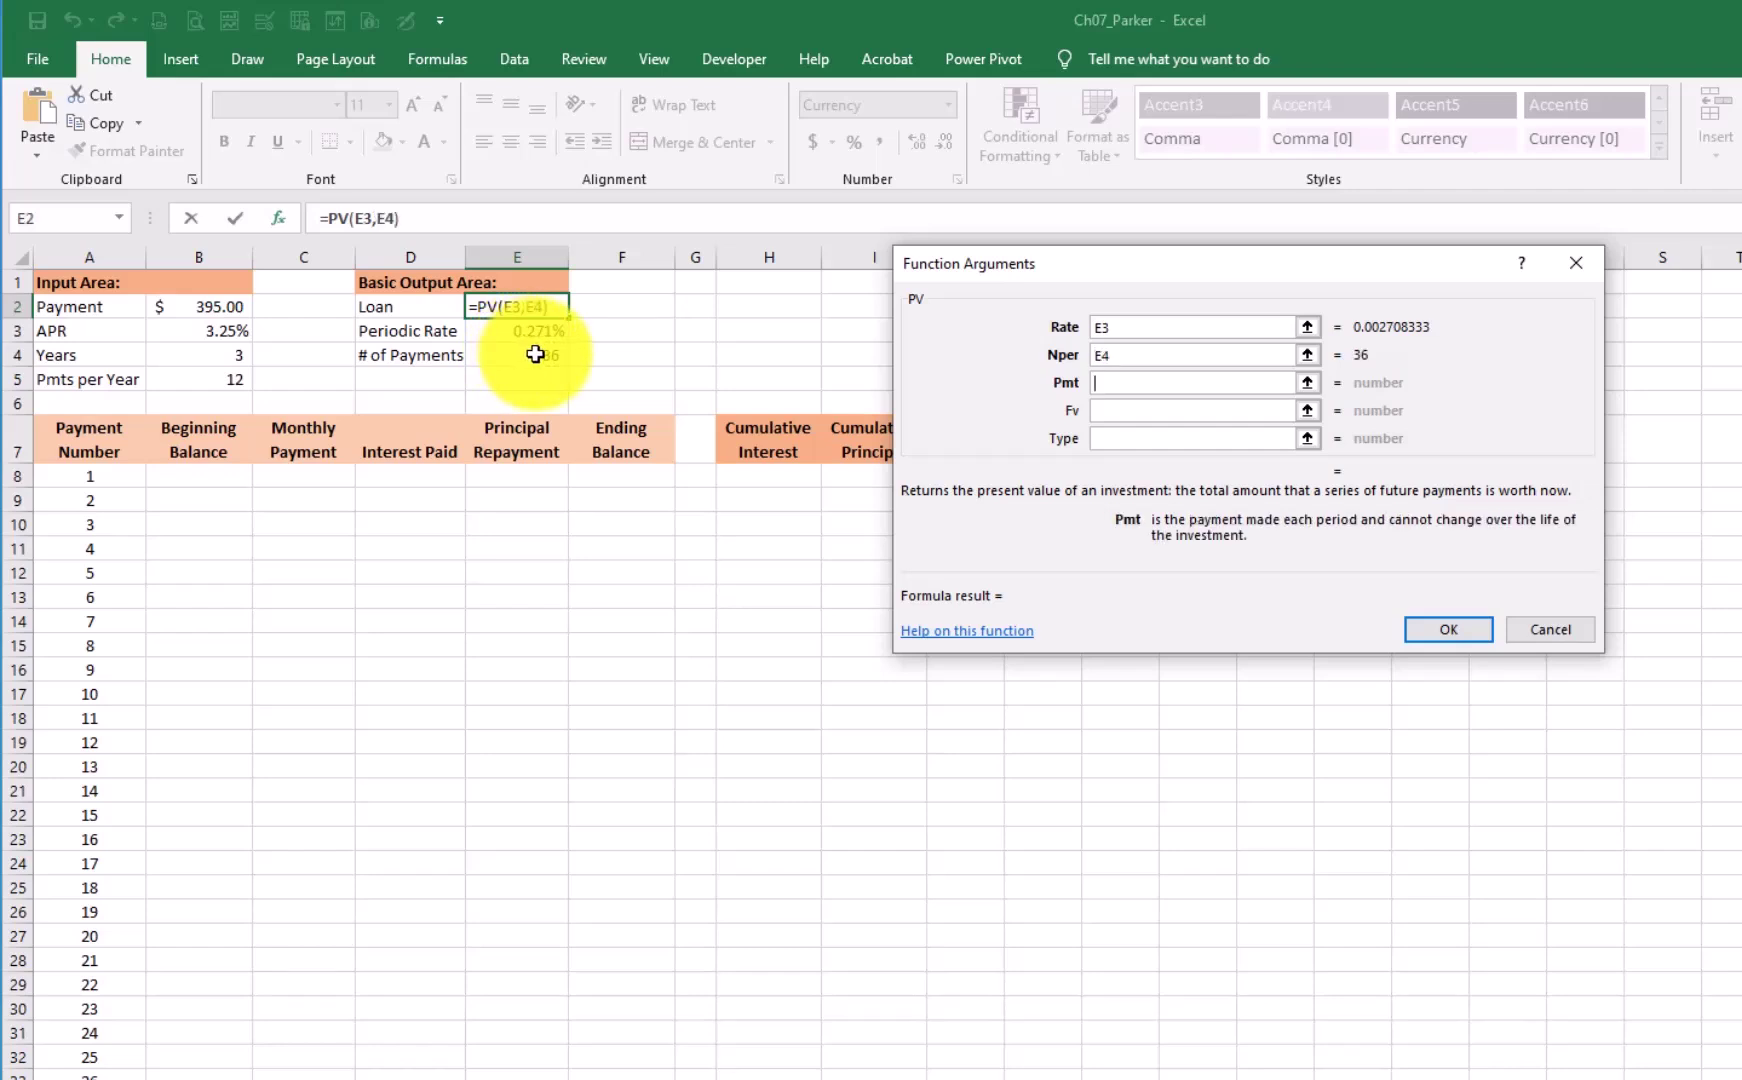
{"action": "type", "text": "-"}
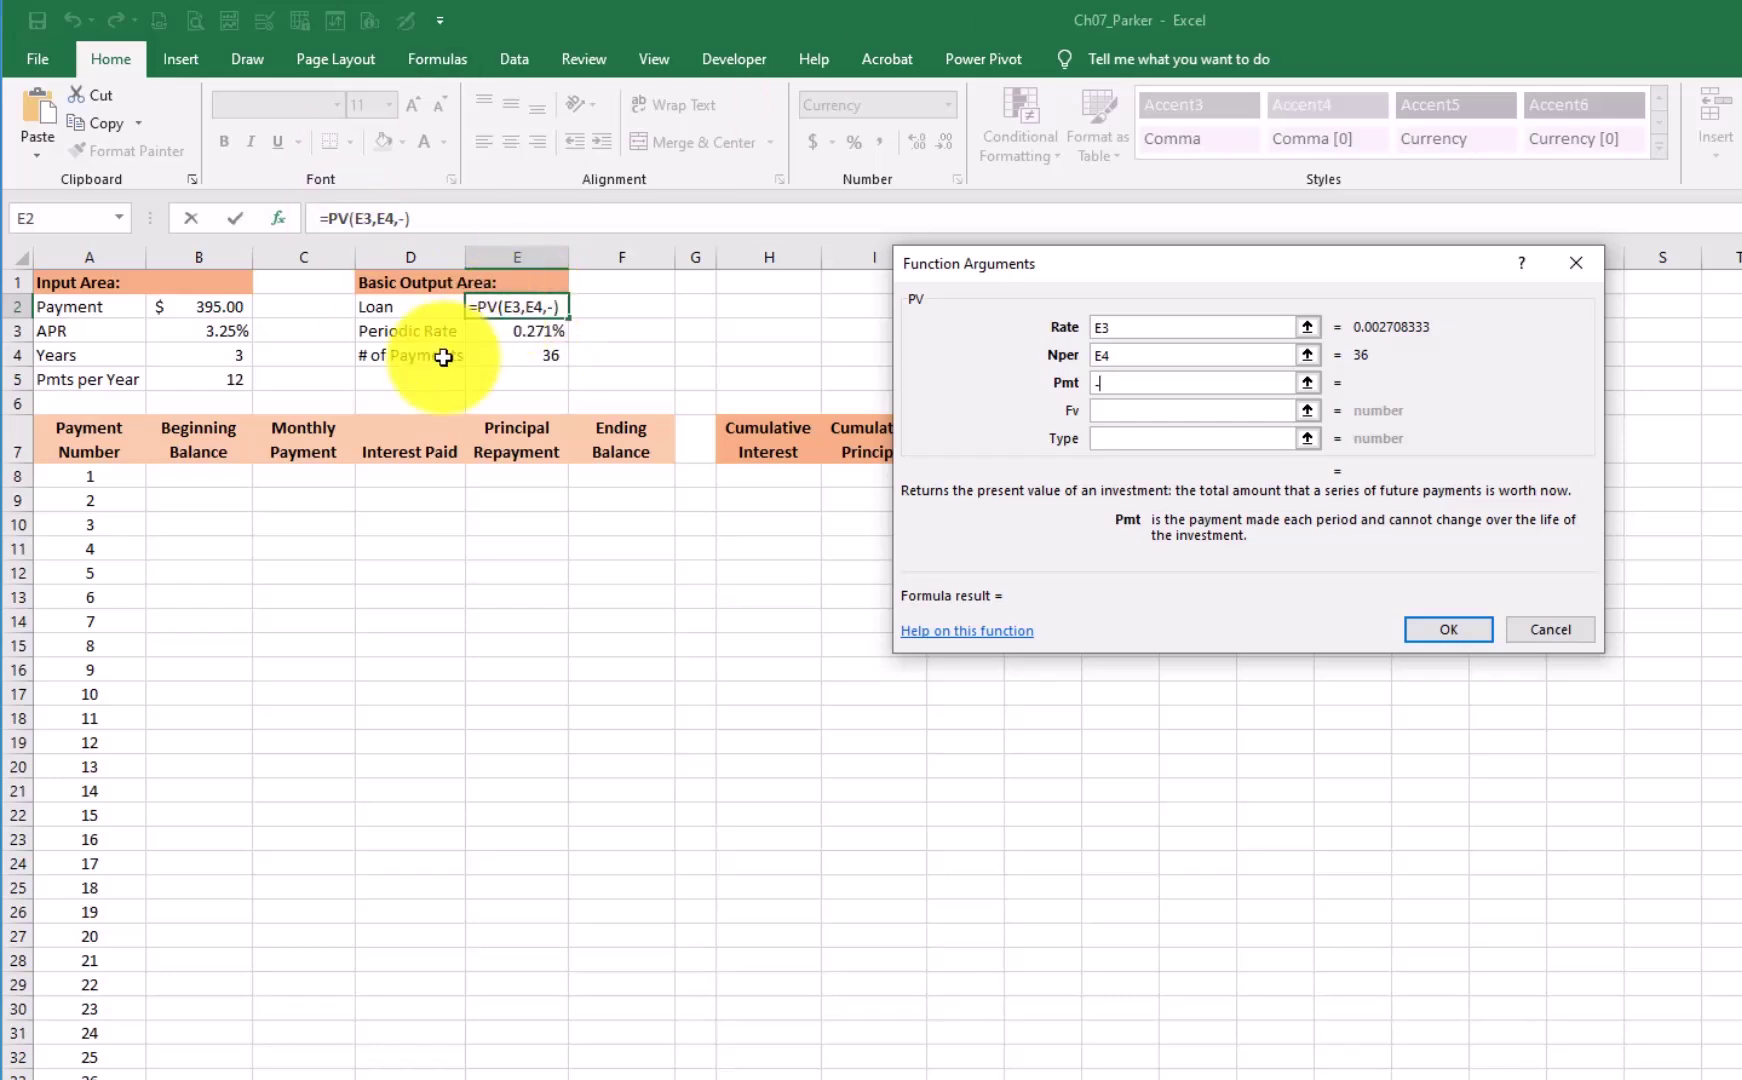
{"action": "left_click", "coordinate": [202, 304]}
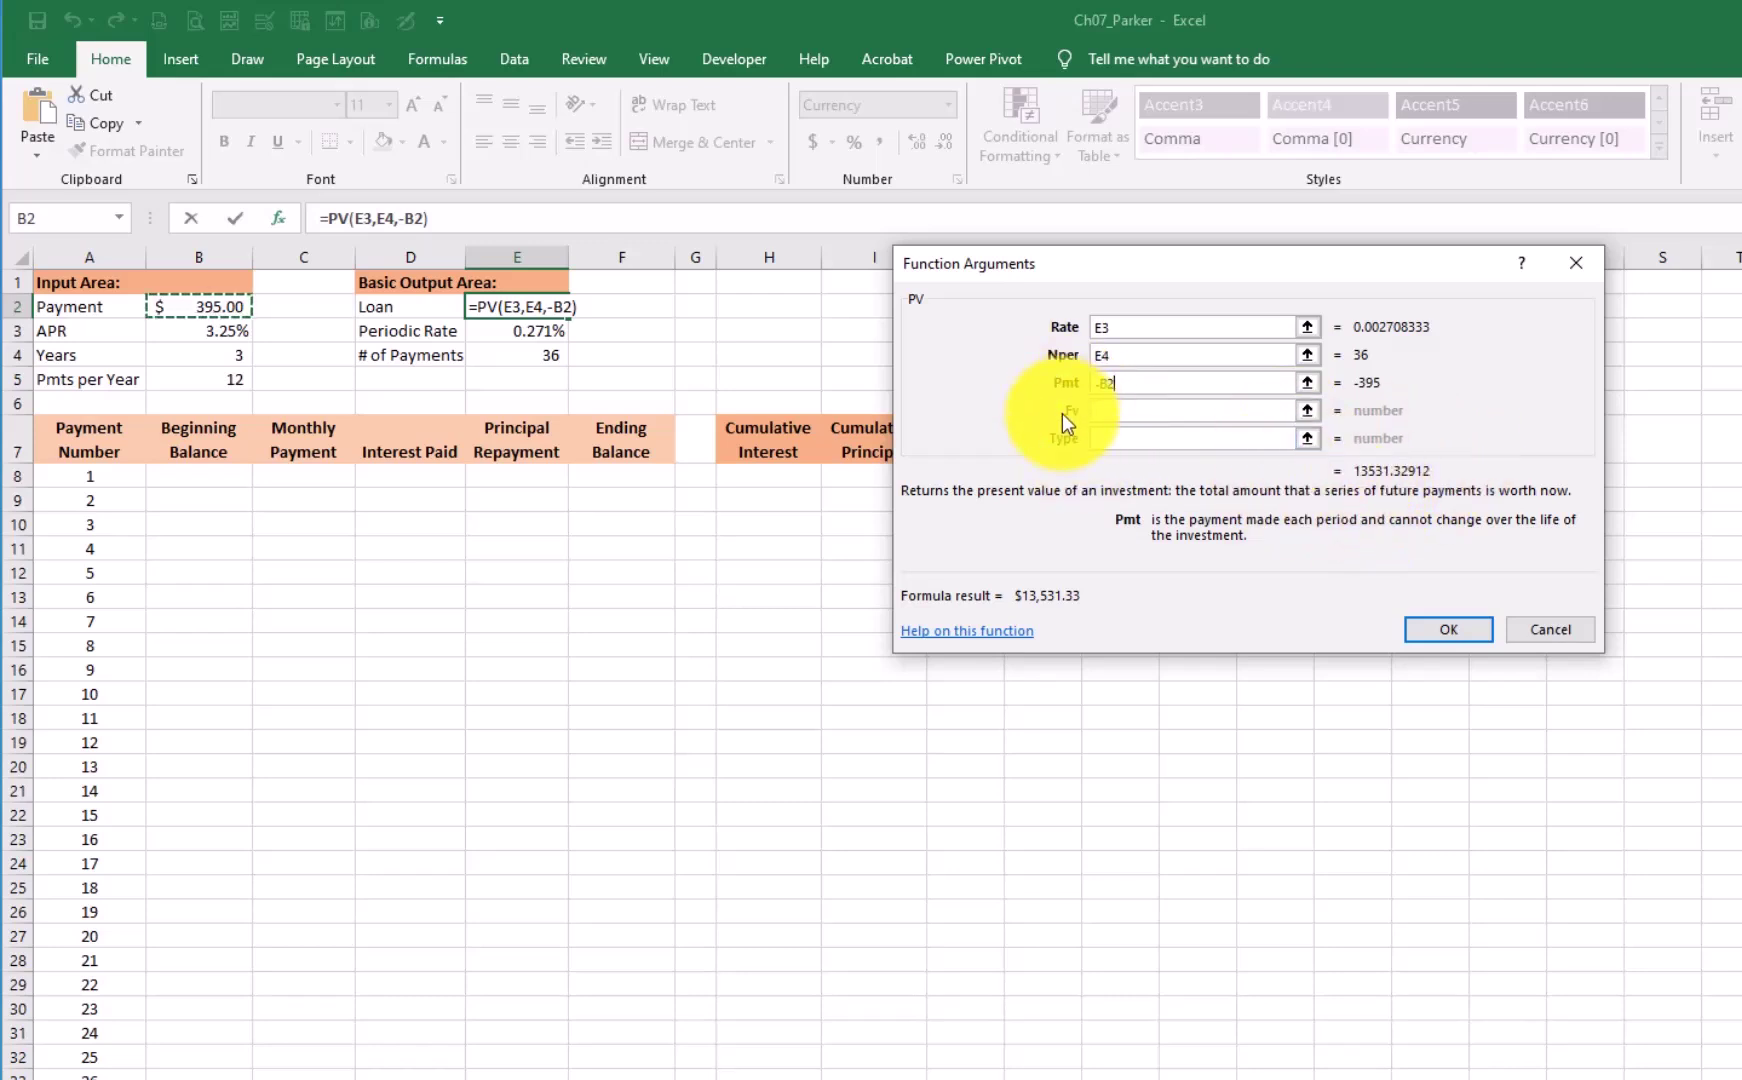
{"action": "left_click", "coordinate": [1449, 629]}
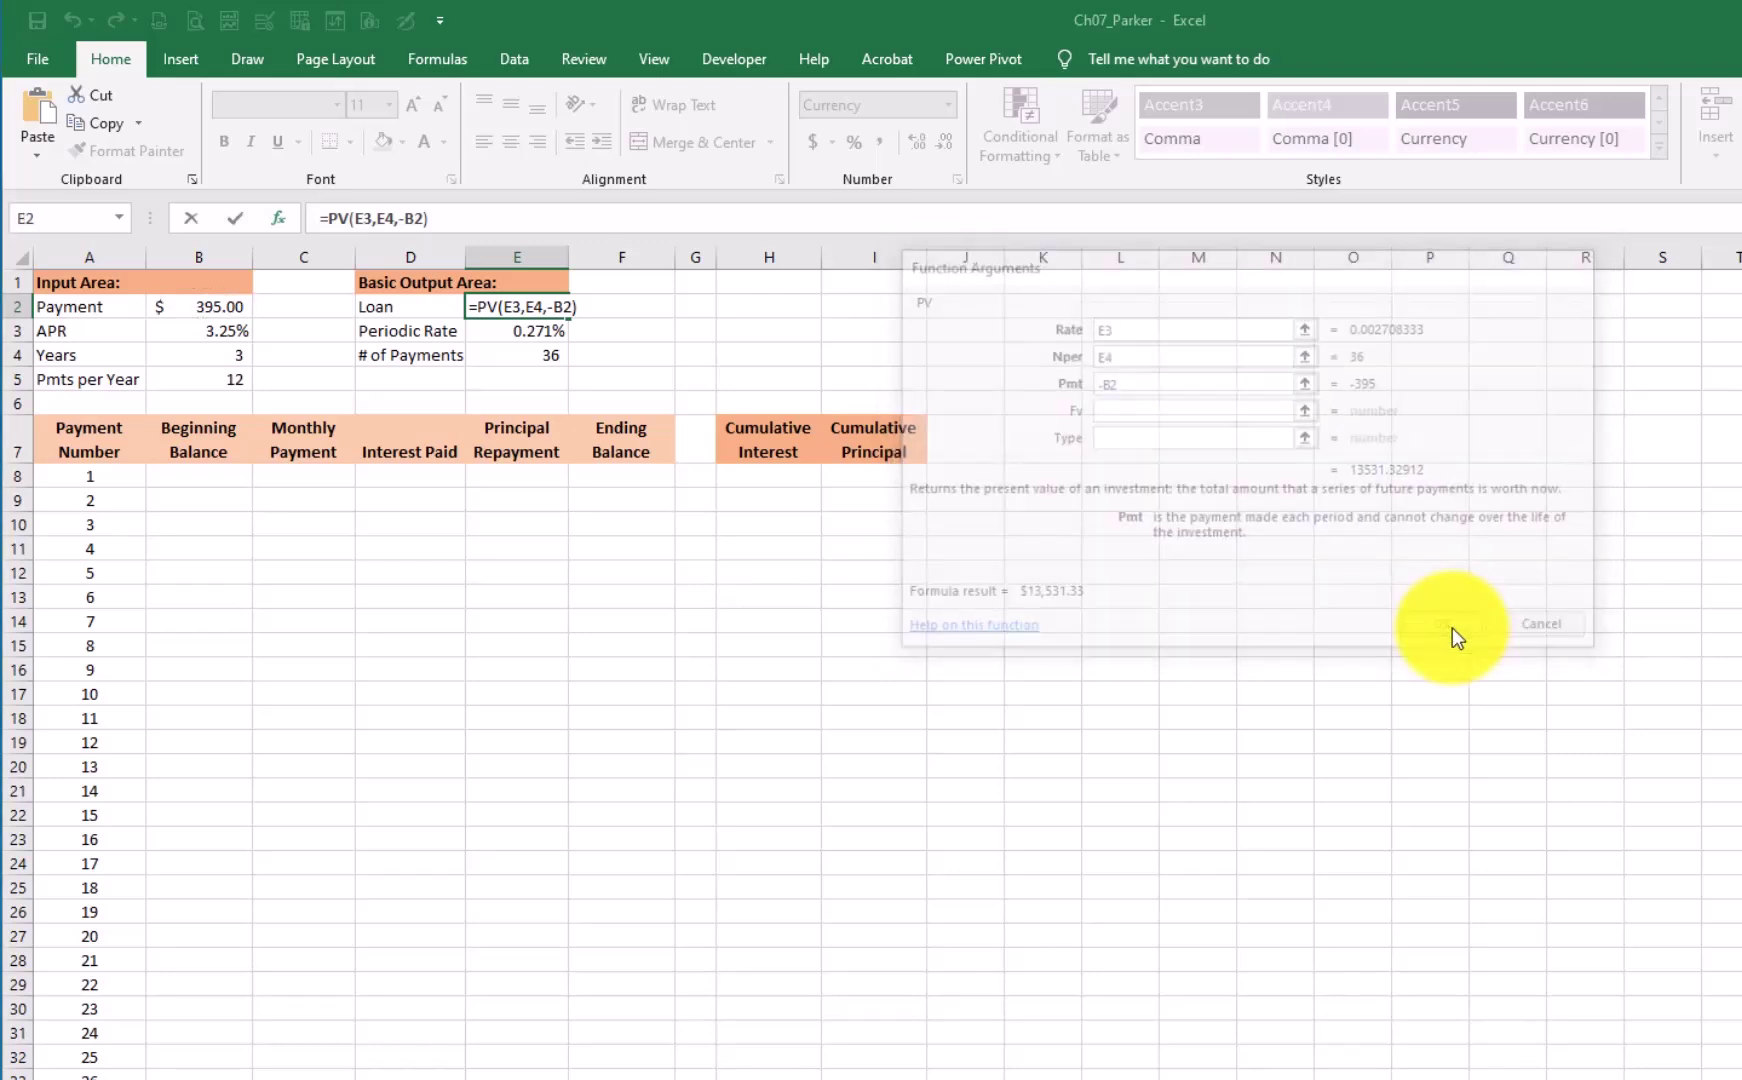
- Set the first Beginning Balance in B8 to =E2 ($13,531.33)
{"action": "left_click", "coordinate": [200, 476]}
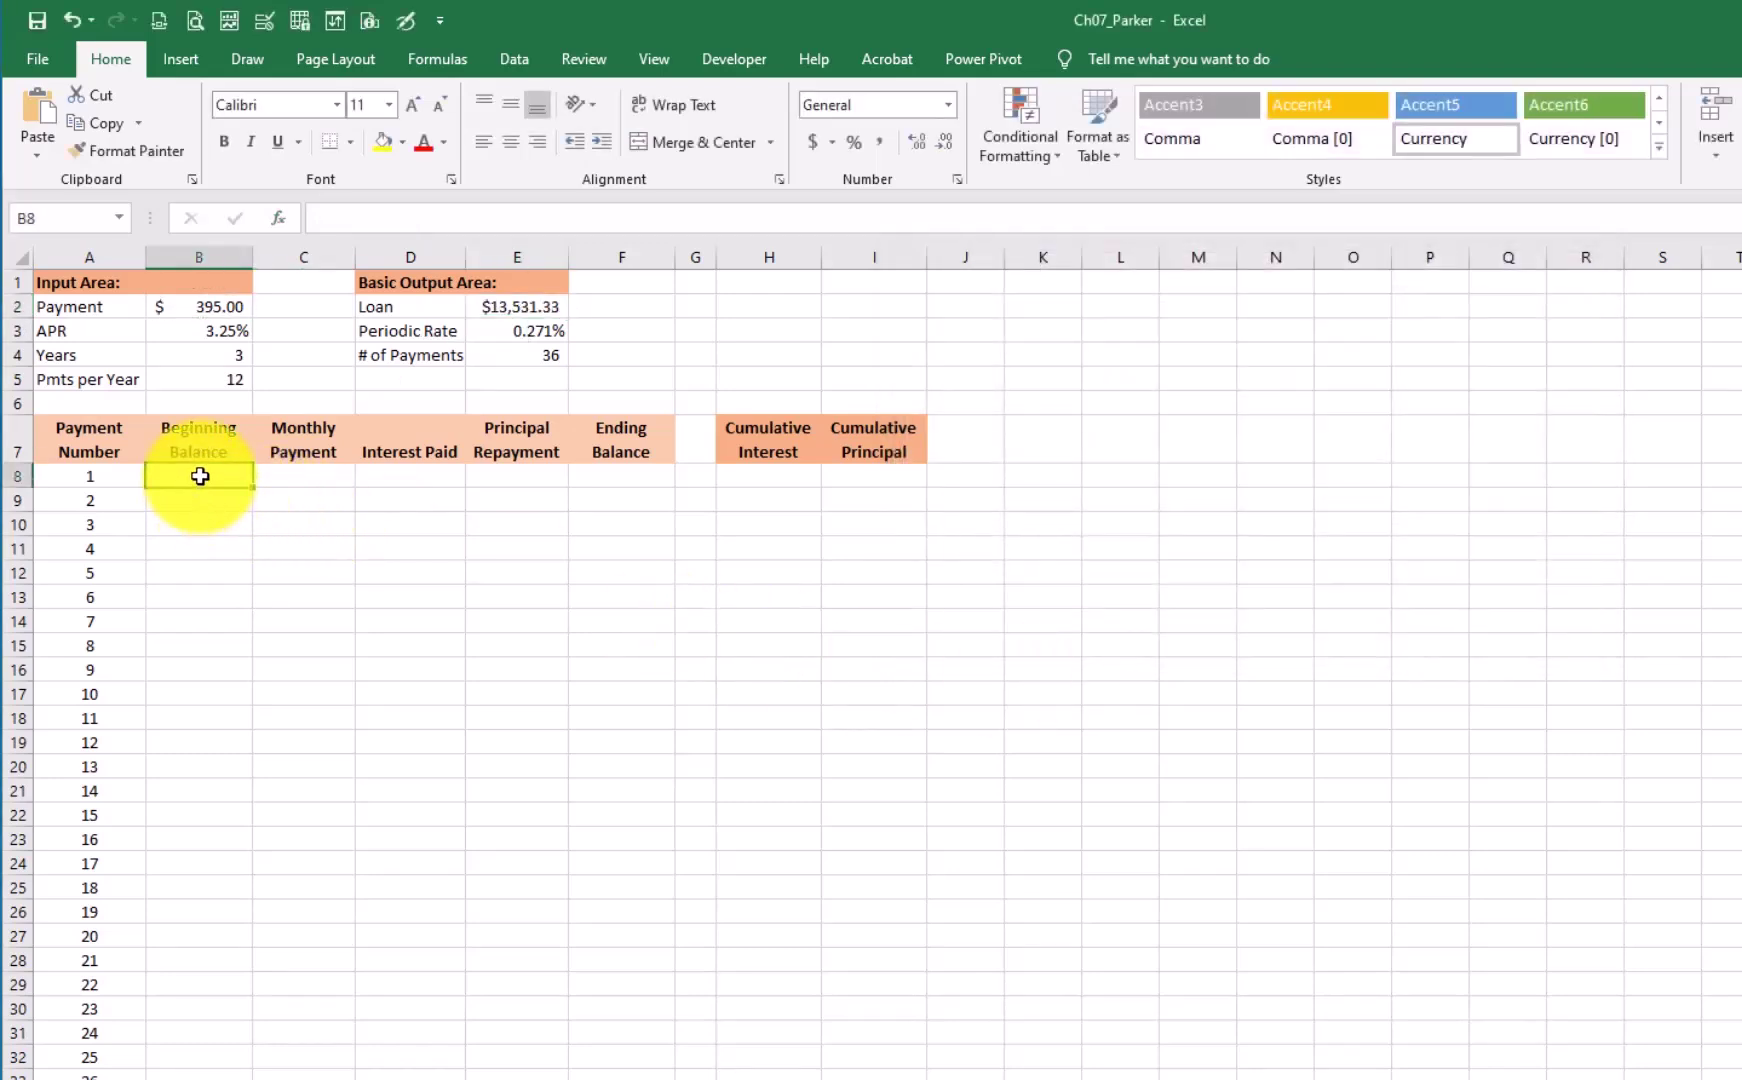
{"action": "type", "text": "="}
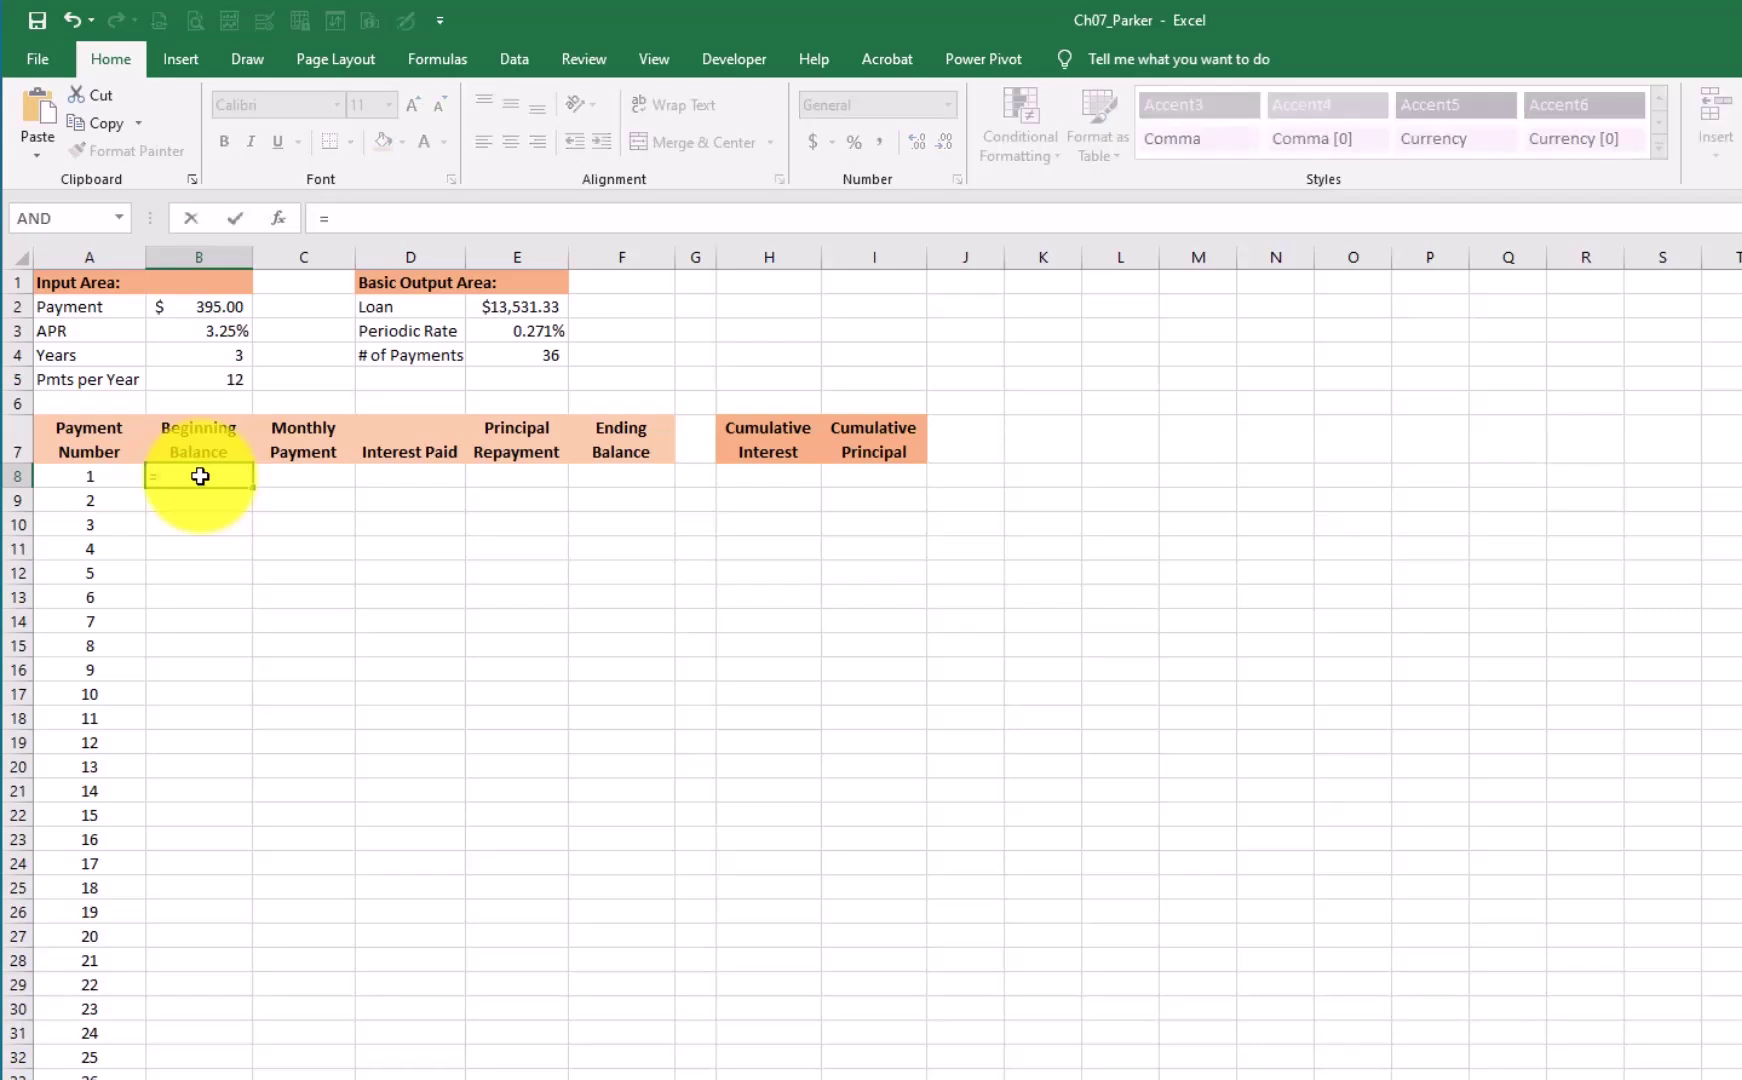
{"action": "left_click", "coordinate": [528, 307]}
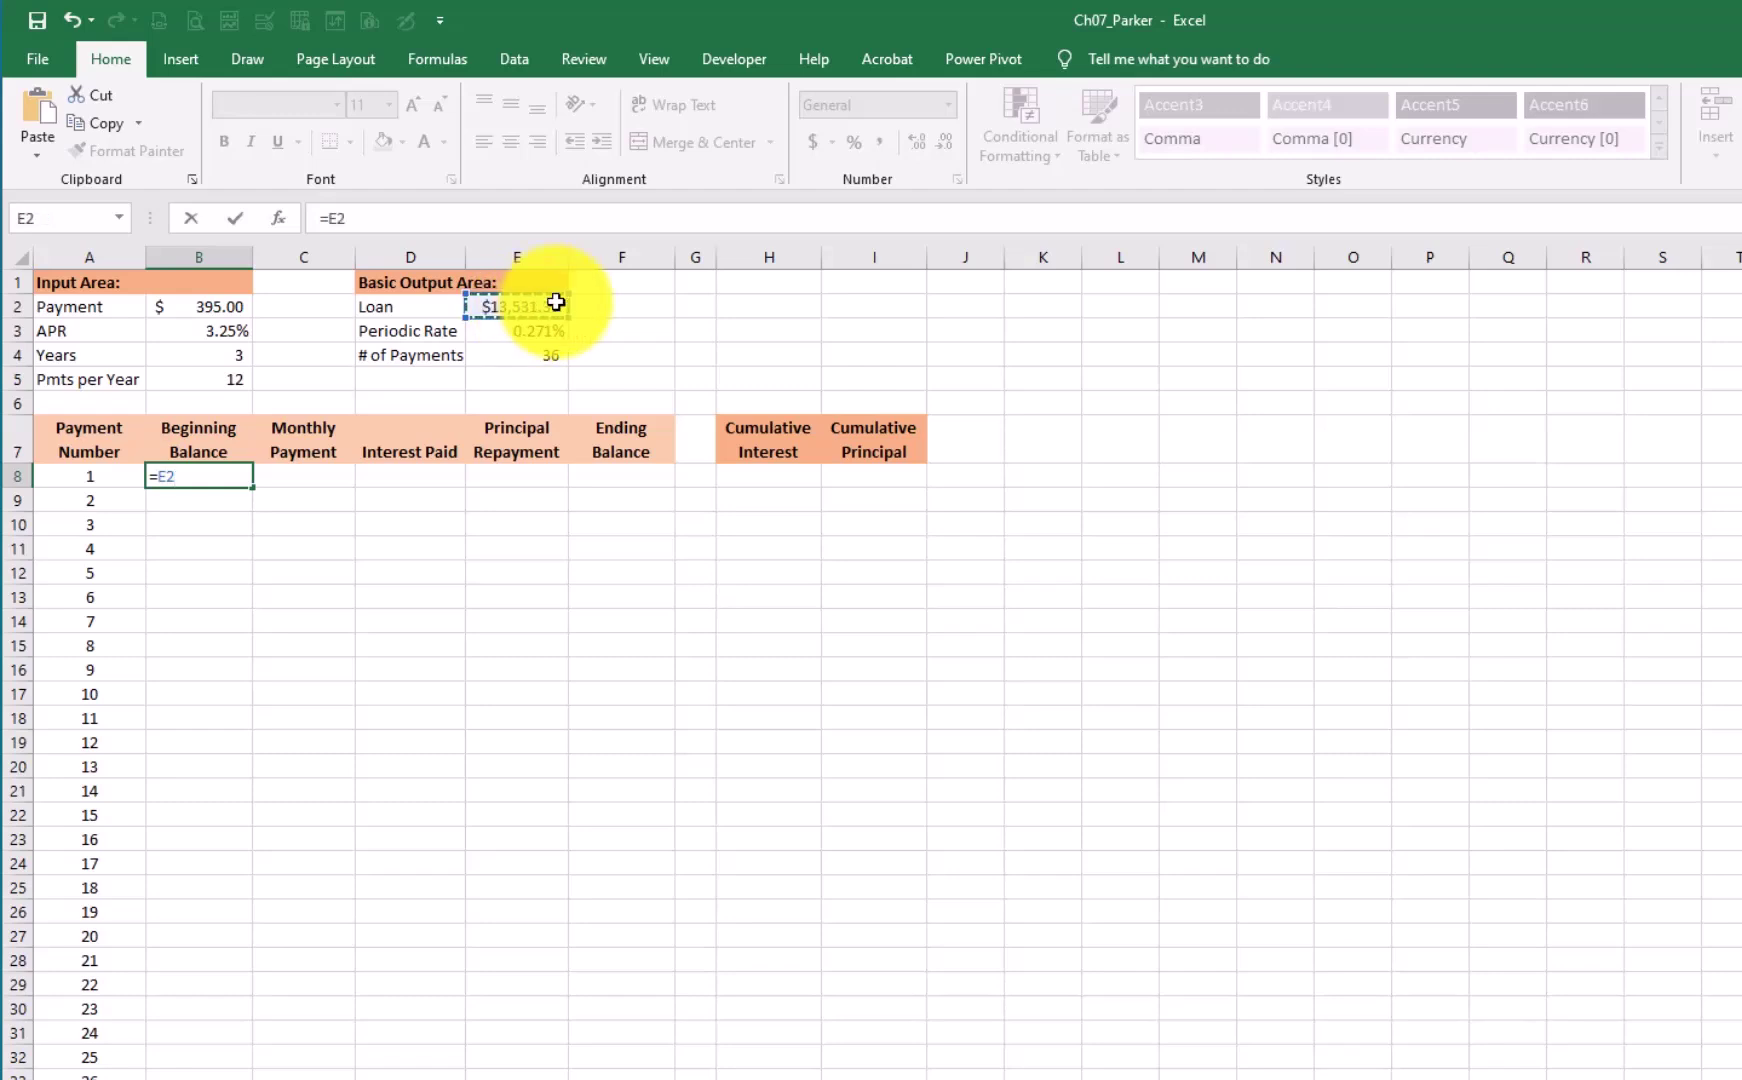
{"action": "key", "text": "Tab"}
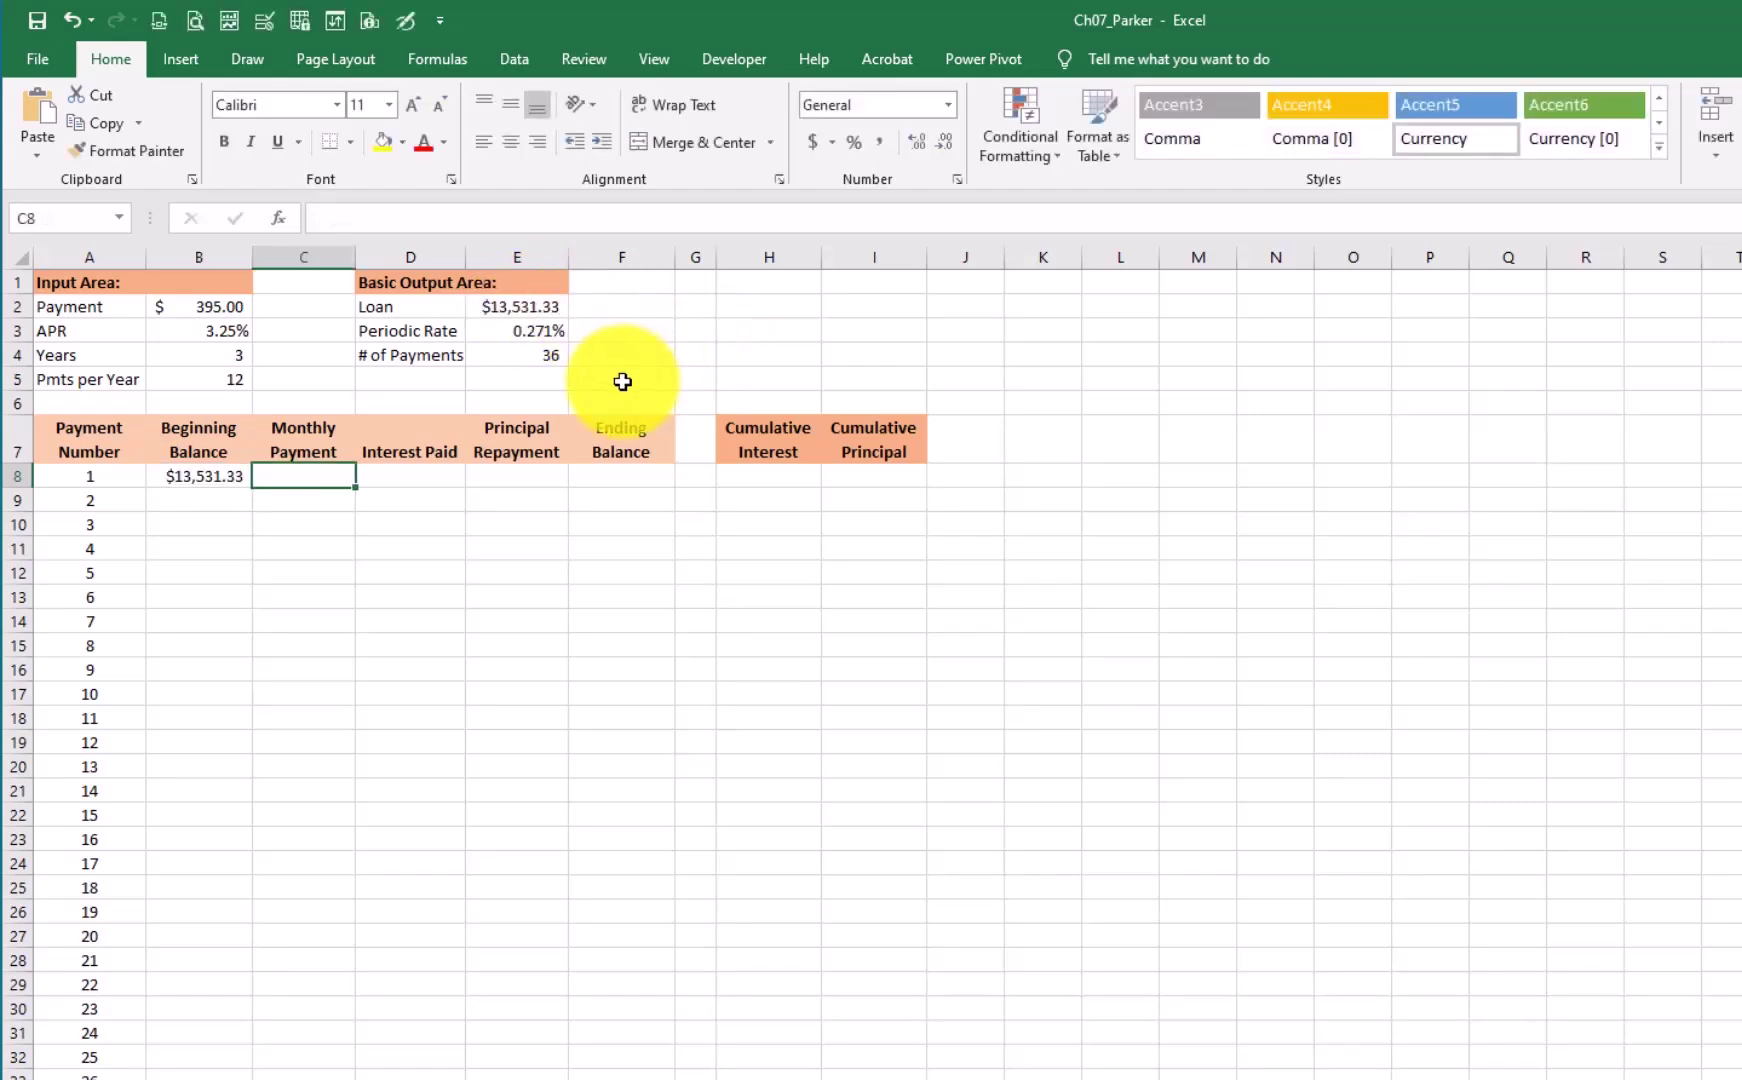
- Enter =B$2 in C8 and fill the $395.00 payment down the Monthly Payment column
{"action": "type", "text": "="}
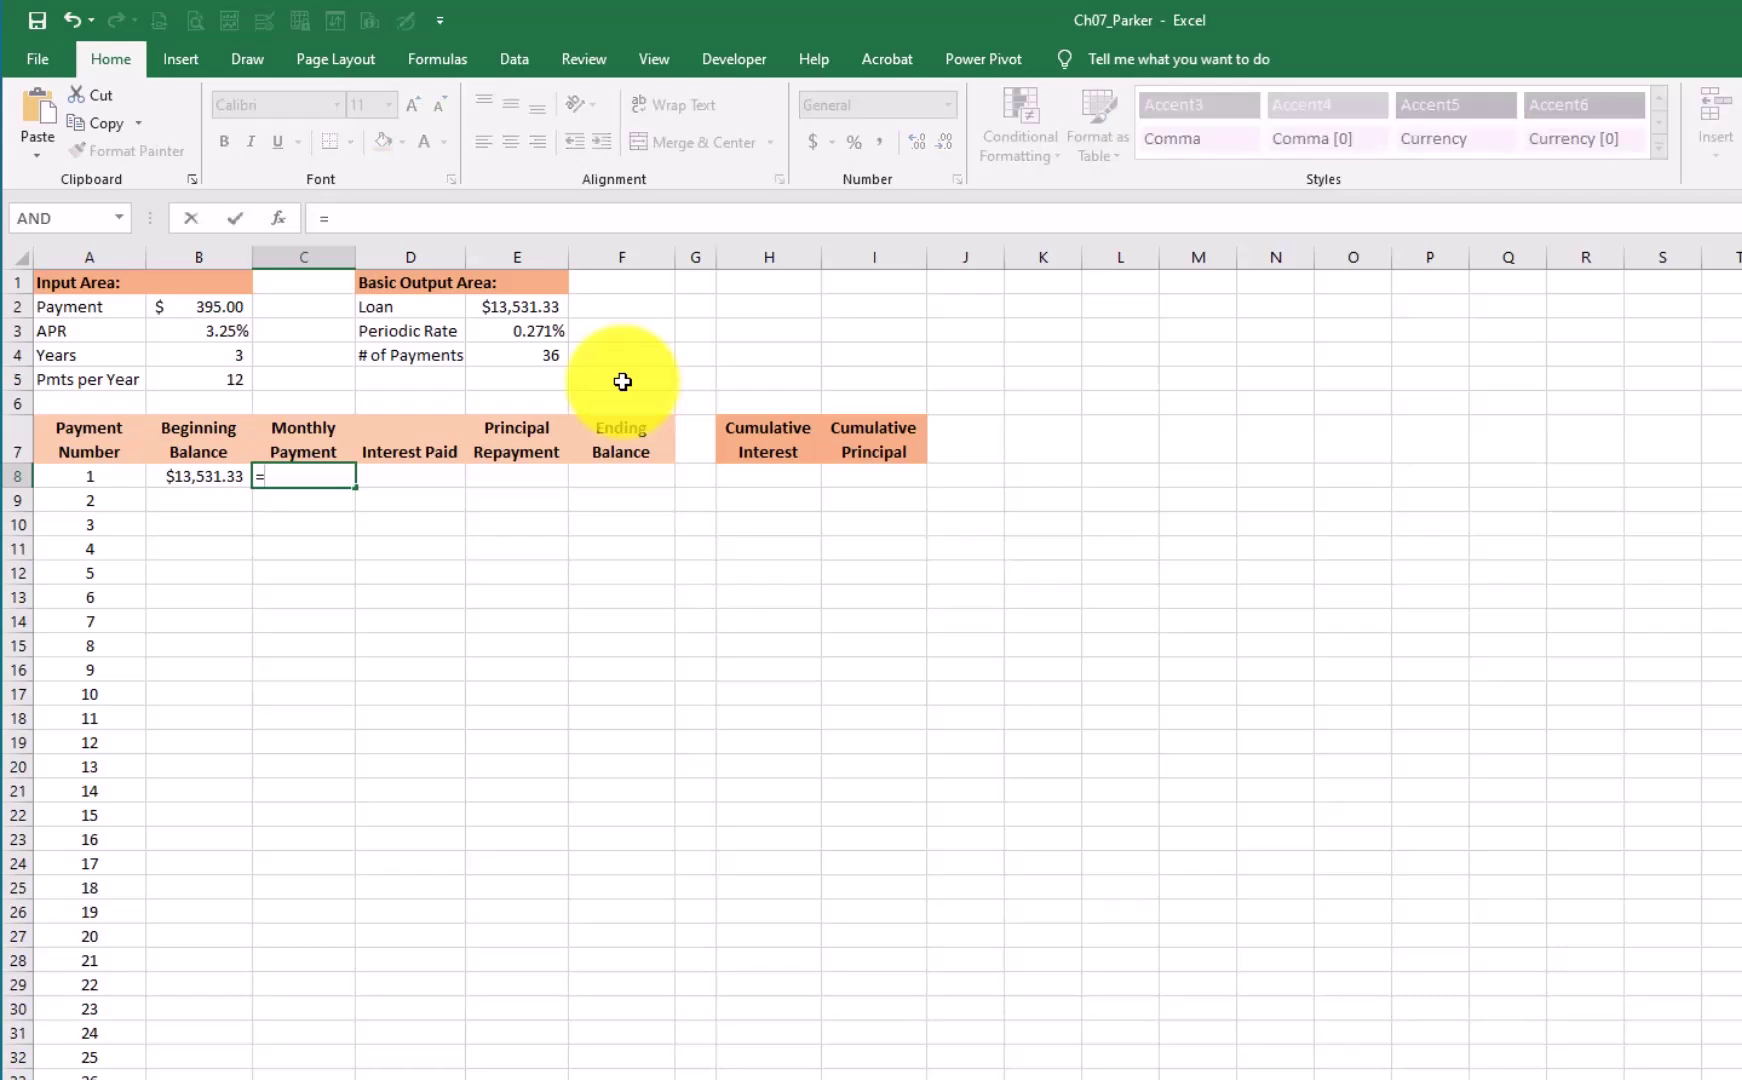
{"action": "left_click", "coordinate": [189, 306]}
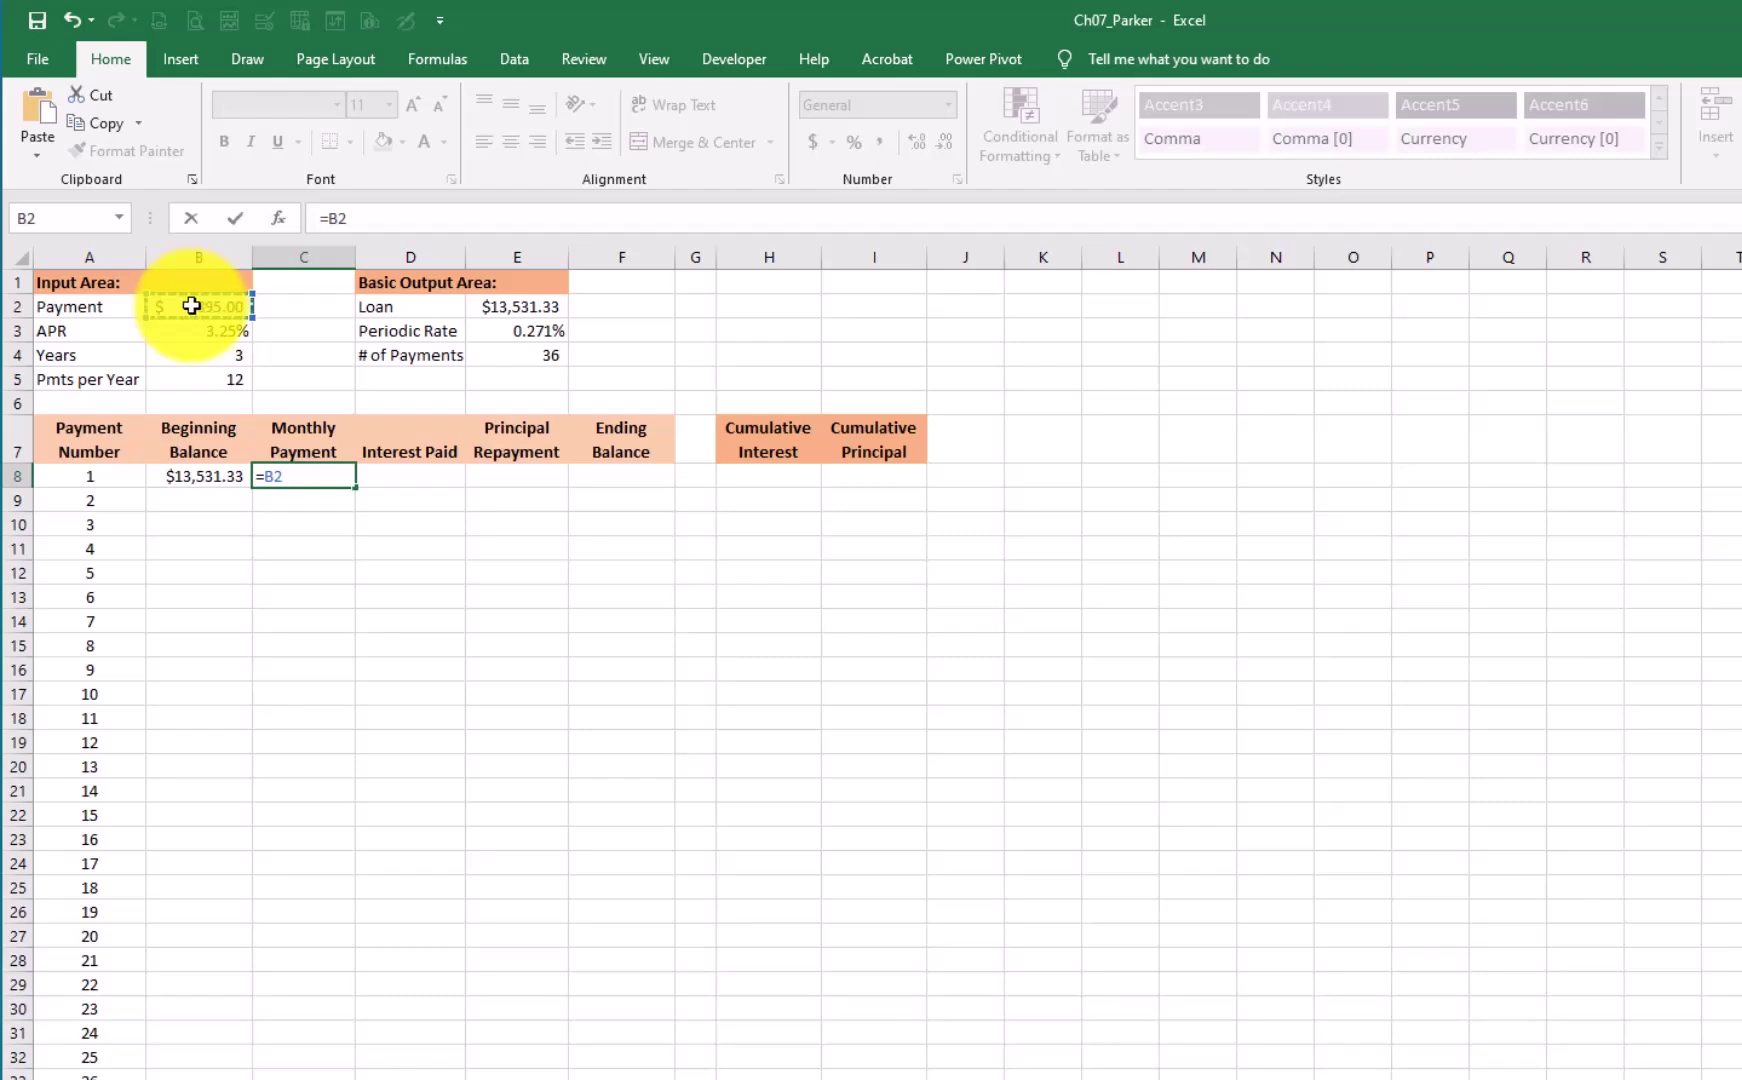
{"action": "key", "text": "F4"}
{"action": "key", "text": "F4"}
{"action": "key", "text": "Return"}
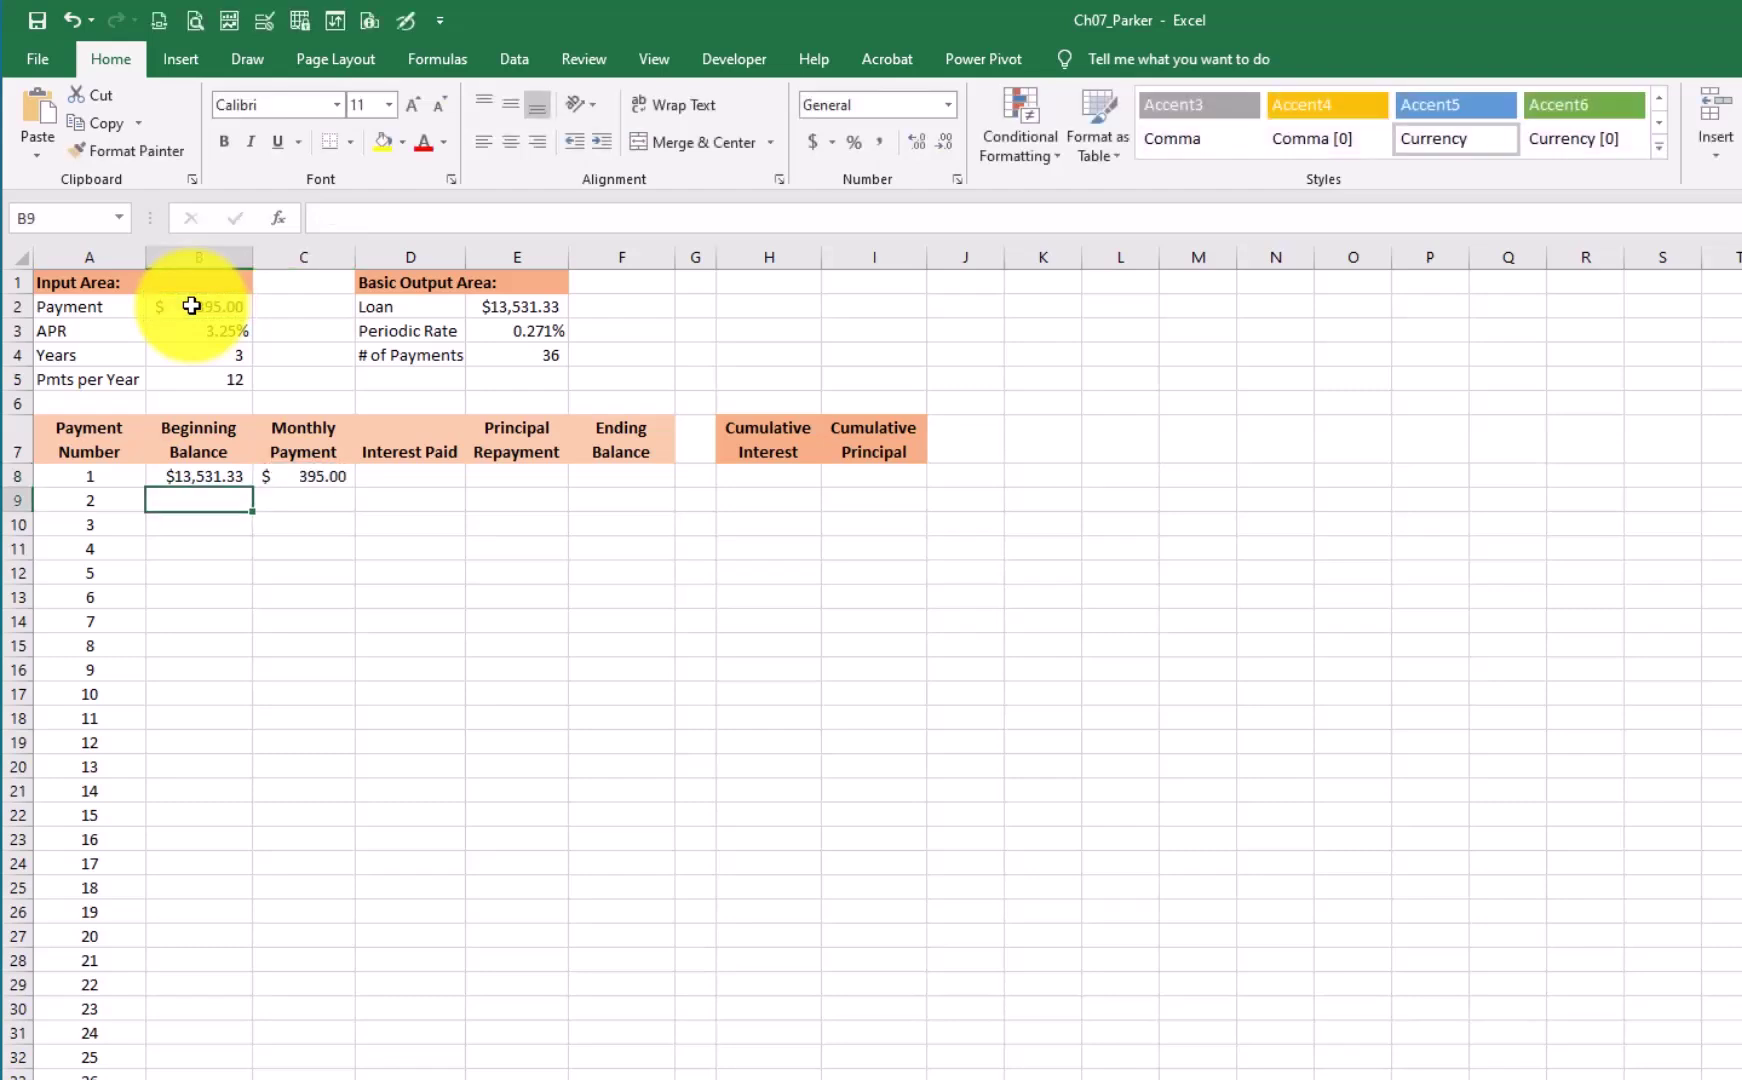
{"action": "left_click", "coordinate": [303, 470]}
{"action": "left_click_drag", "start_coordinate": [354, 494], "coordinate": [354, 1078]}
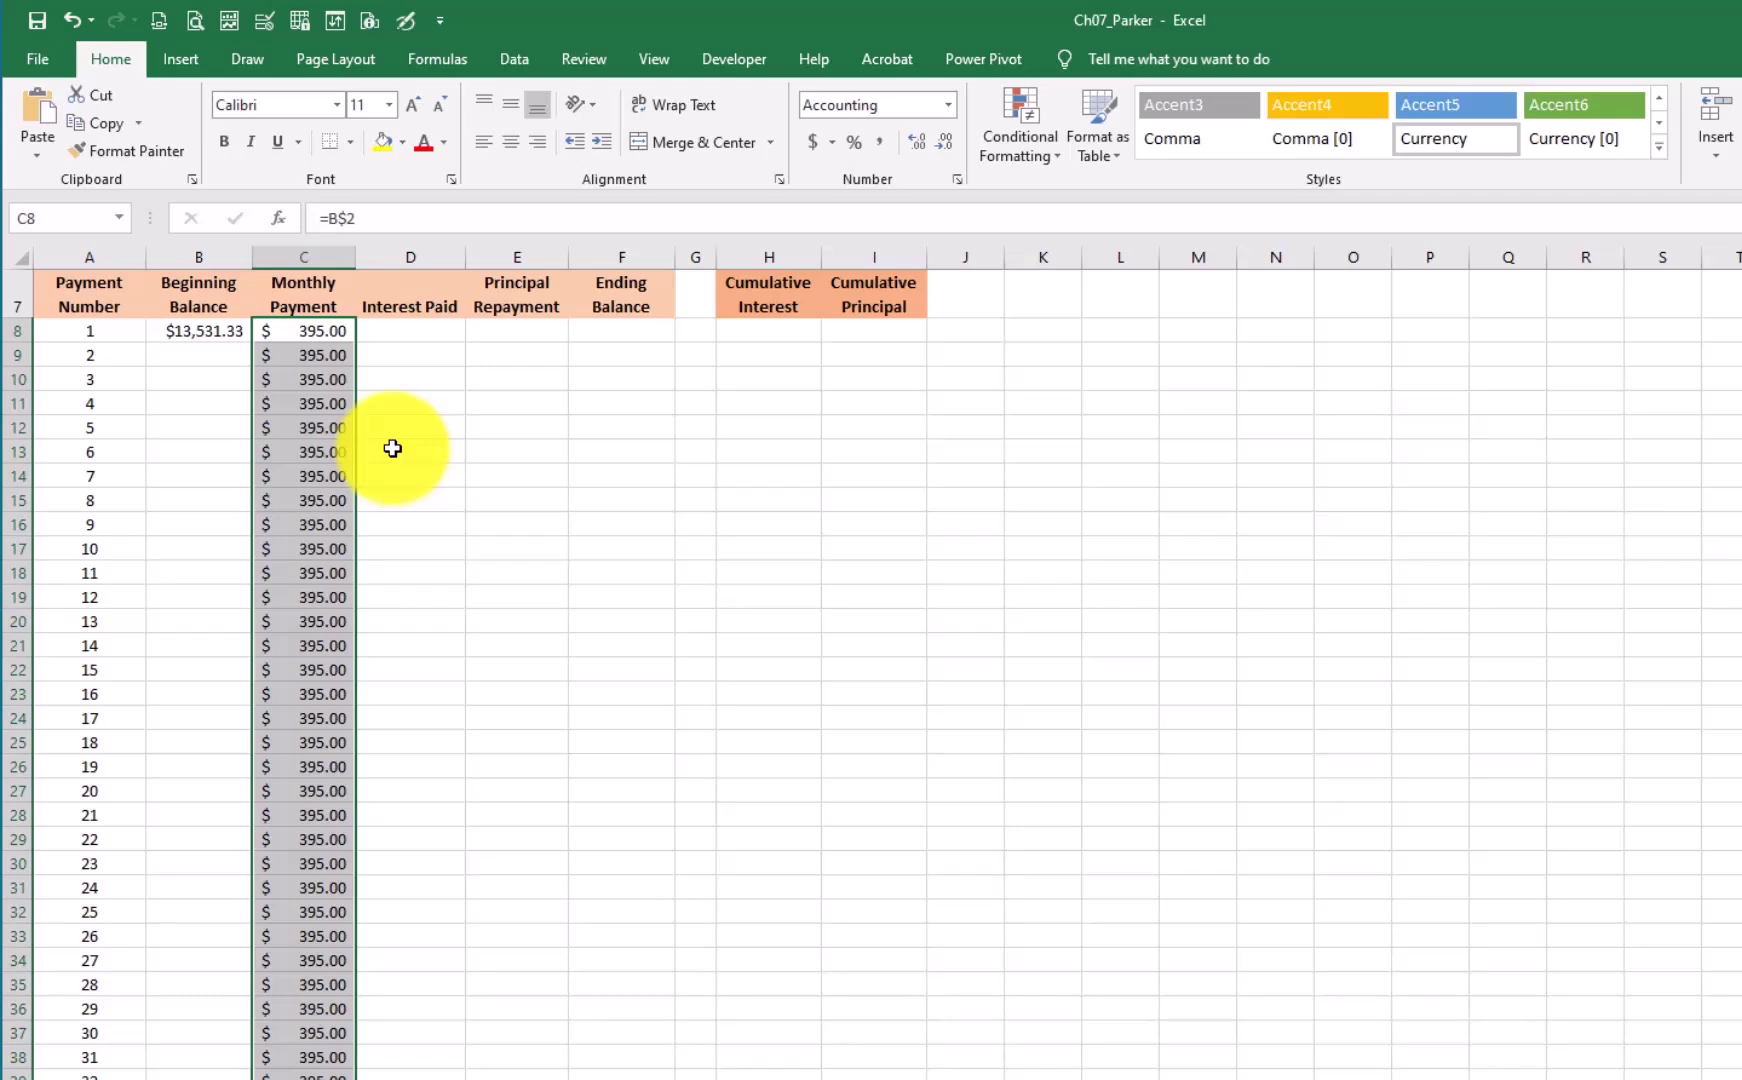
{"action": "scroll", "coordinate": [400, 620], "scroll_direction": "up", "scroll_amount": 1}
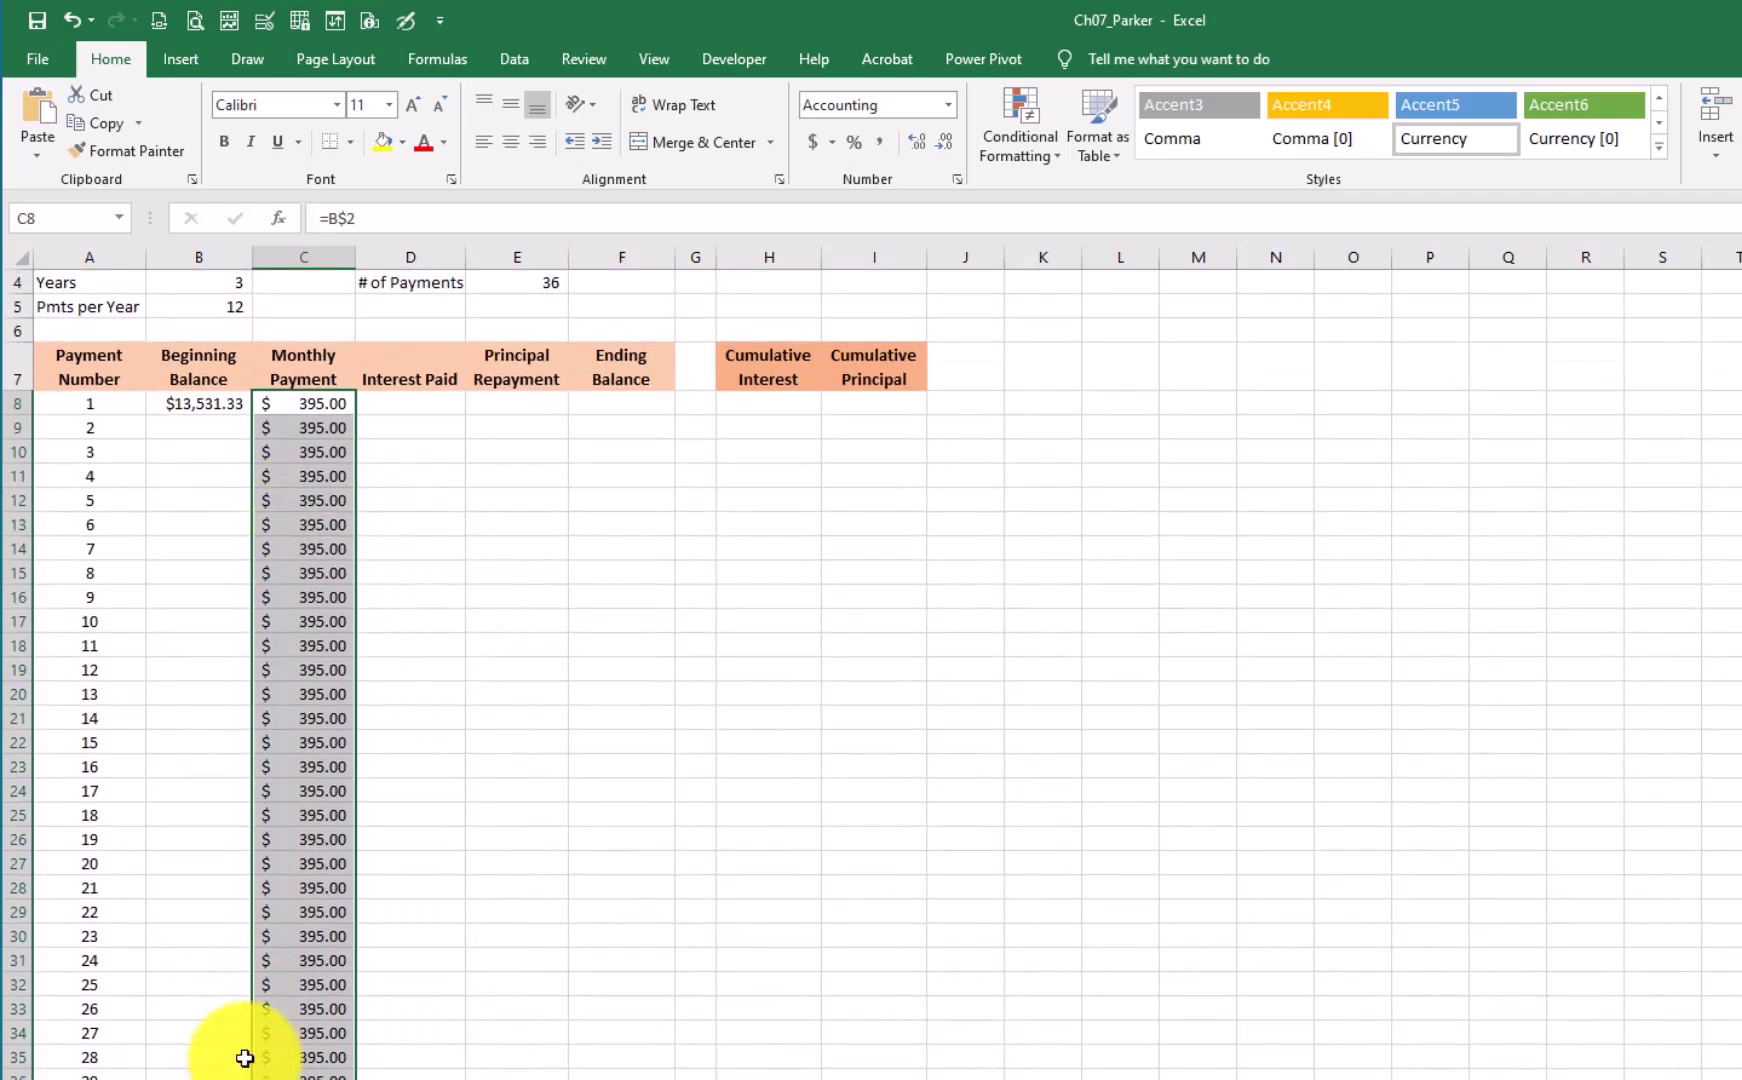
- Start an IPMT formula in D8 with Rate E$3 and Per A8
{"action": "left_click", "coordinate": [411, 404]}
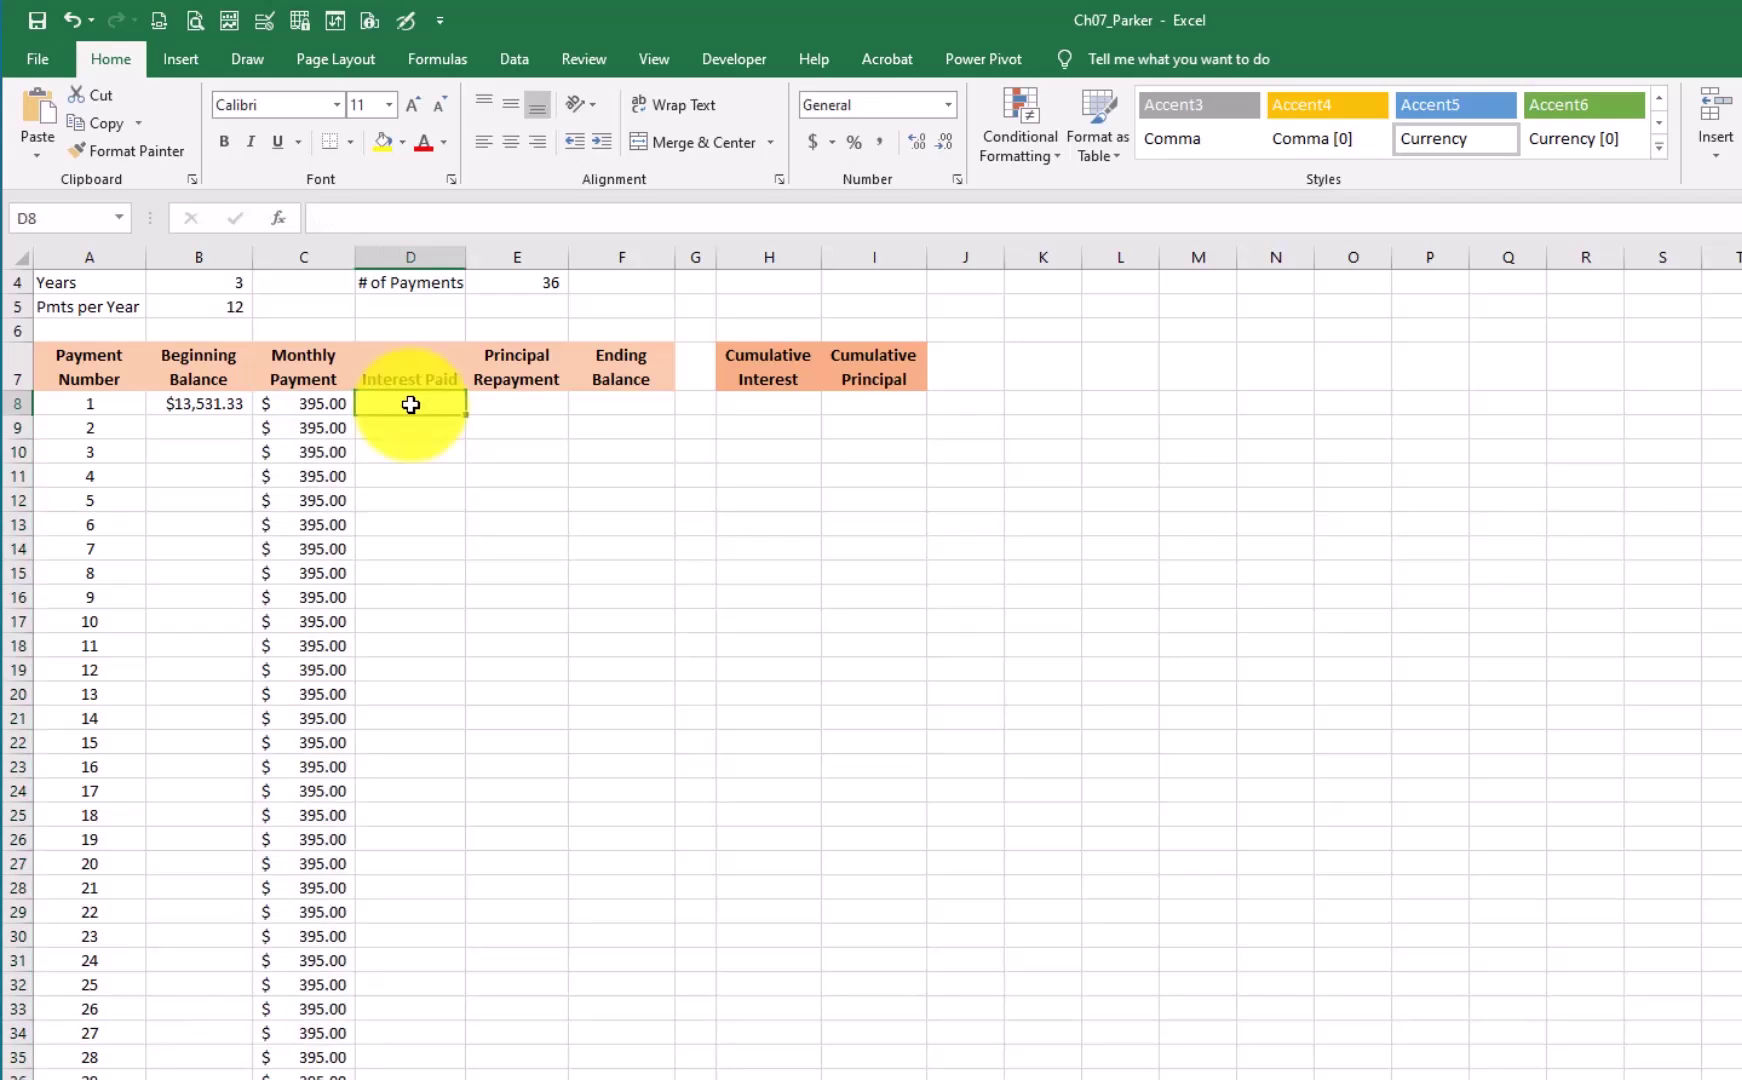
{"action": "type", "text": "=ip"}
{"action": "key", "text": "Tab"}
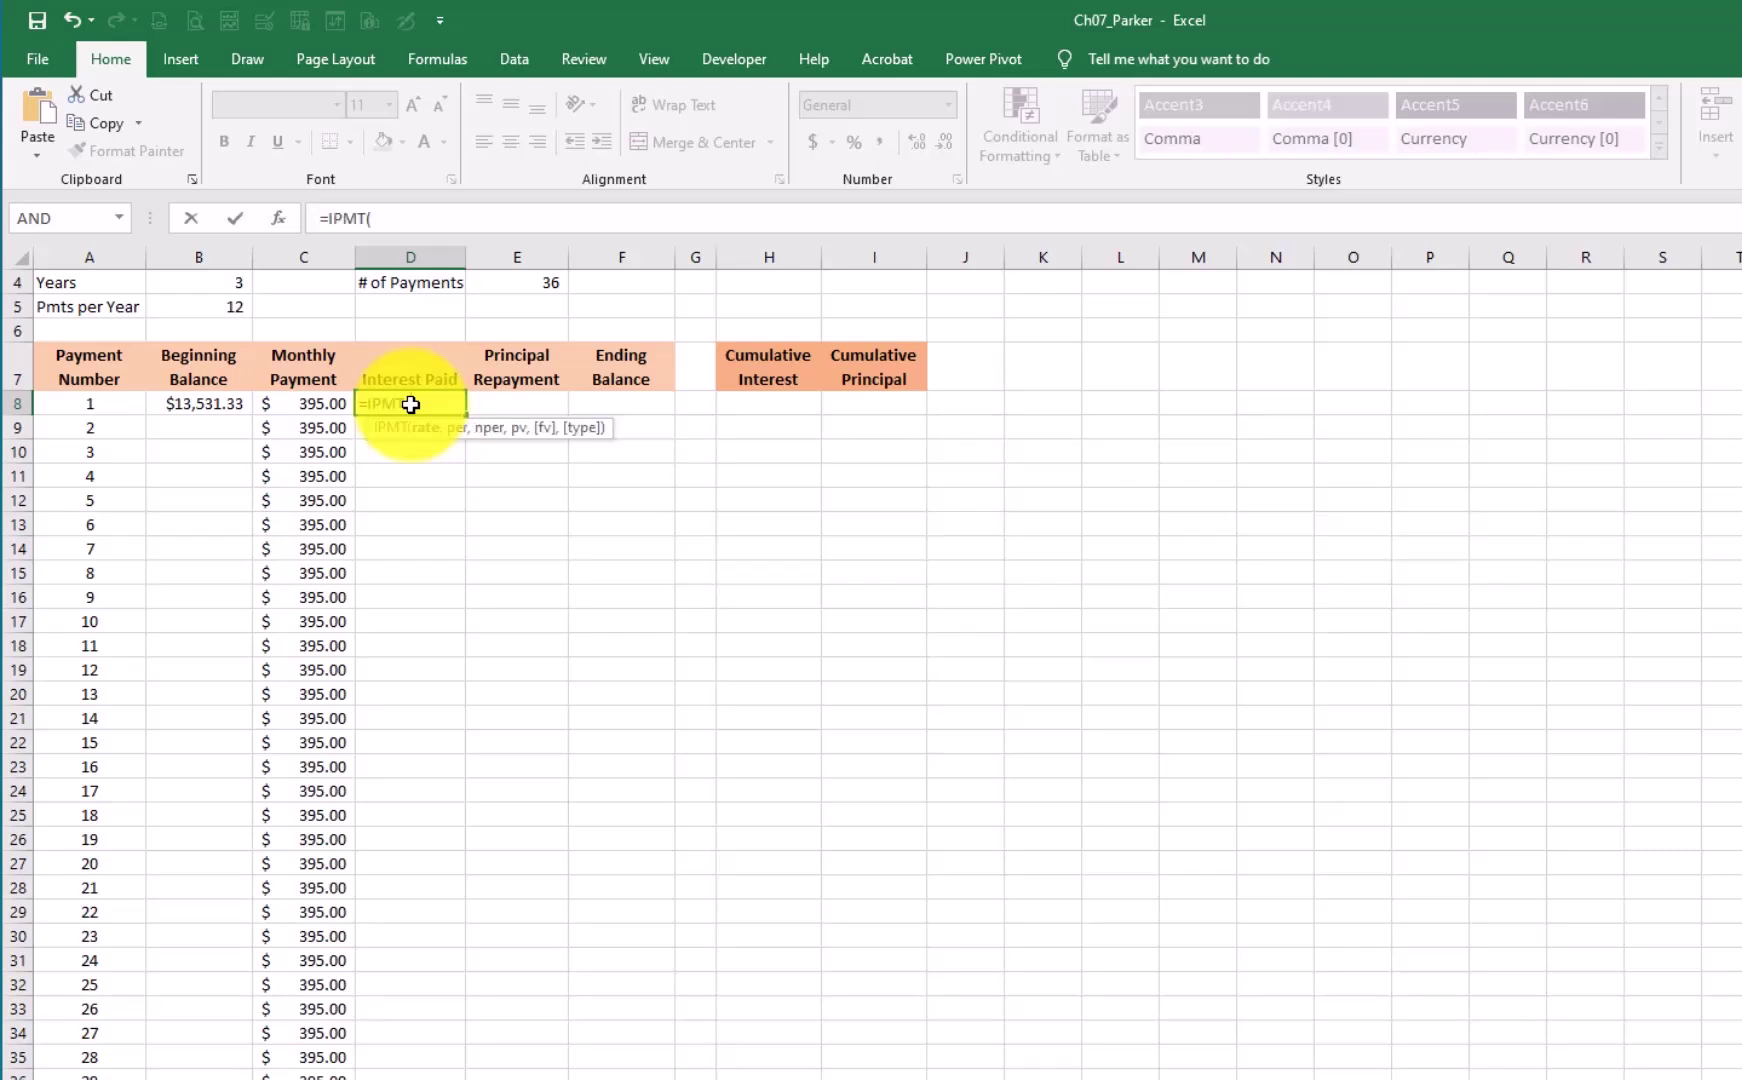
{"action": "left_click", "coordinate": [279, 222]}
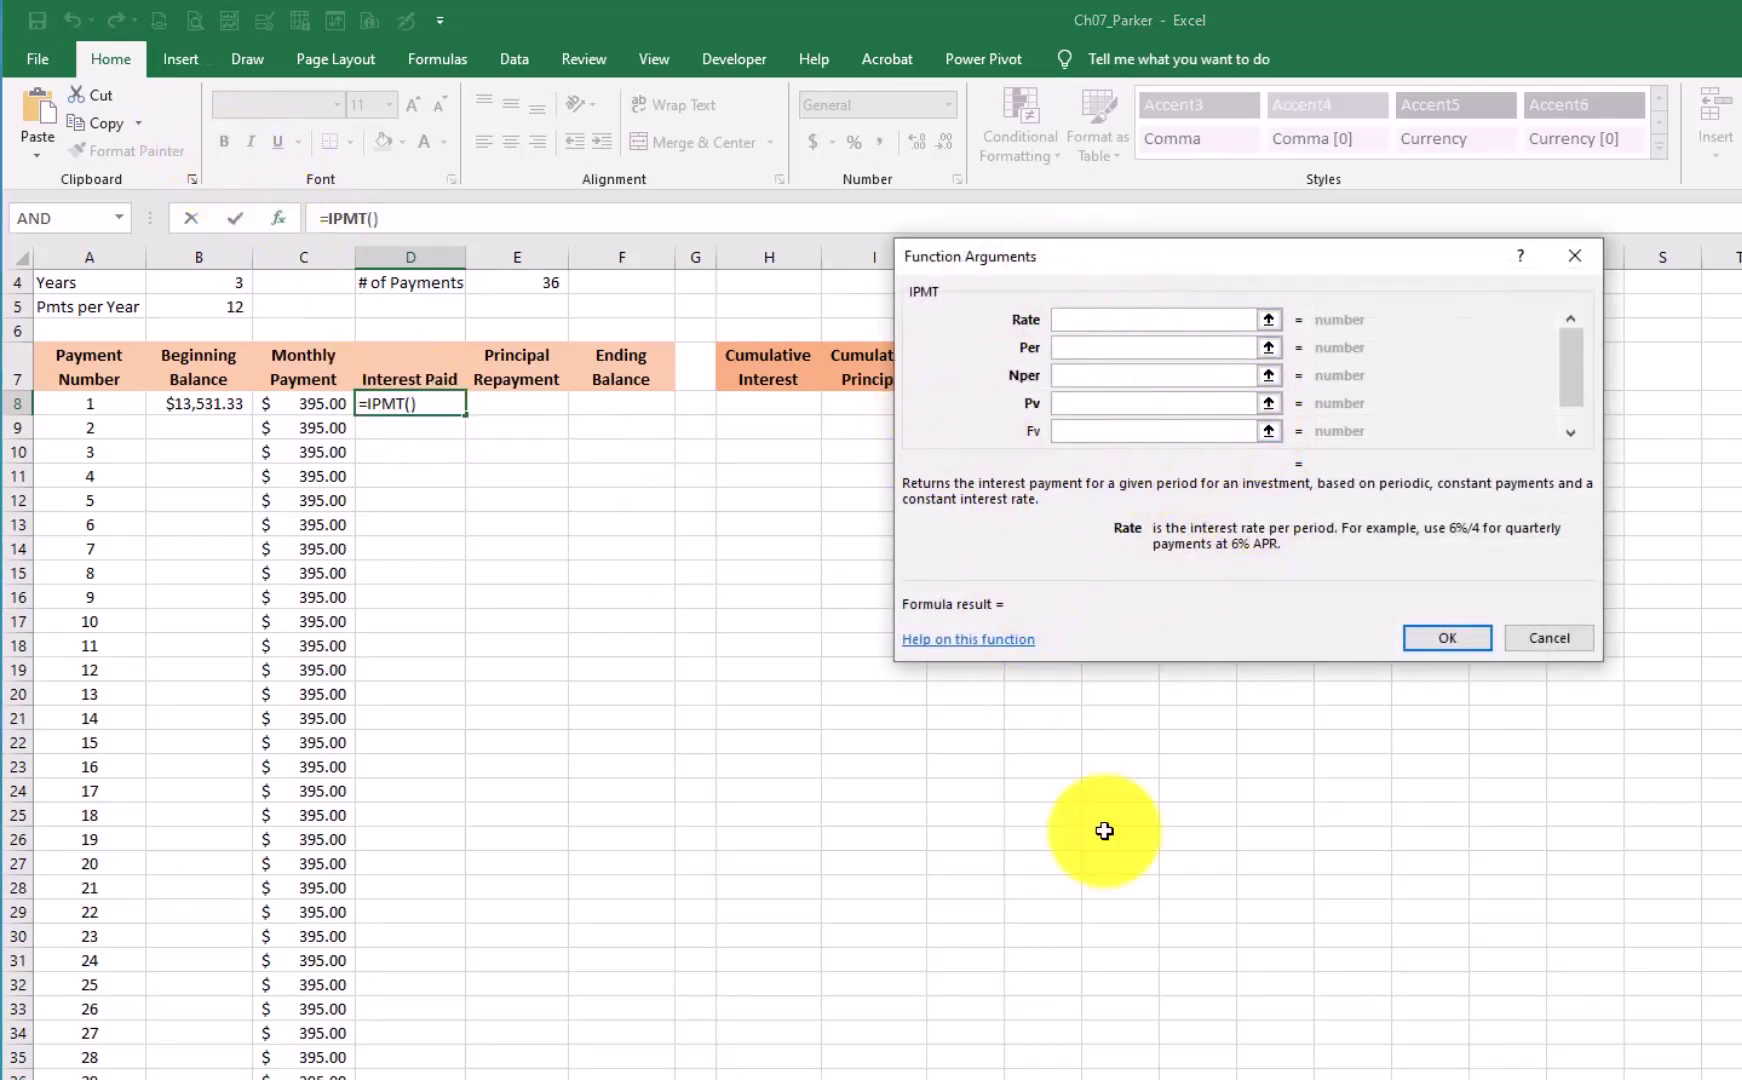
{"action": "scroll", "coordinate": [683, 790], "scroll_direction": "up", "scroll_amount": 1}
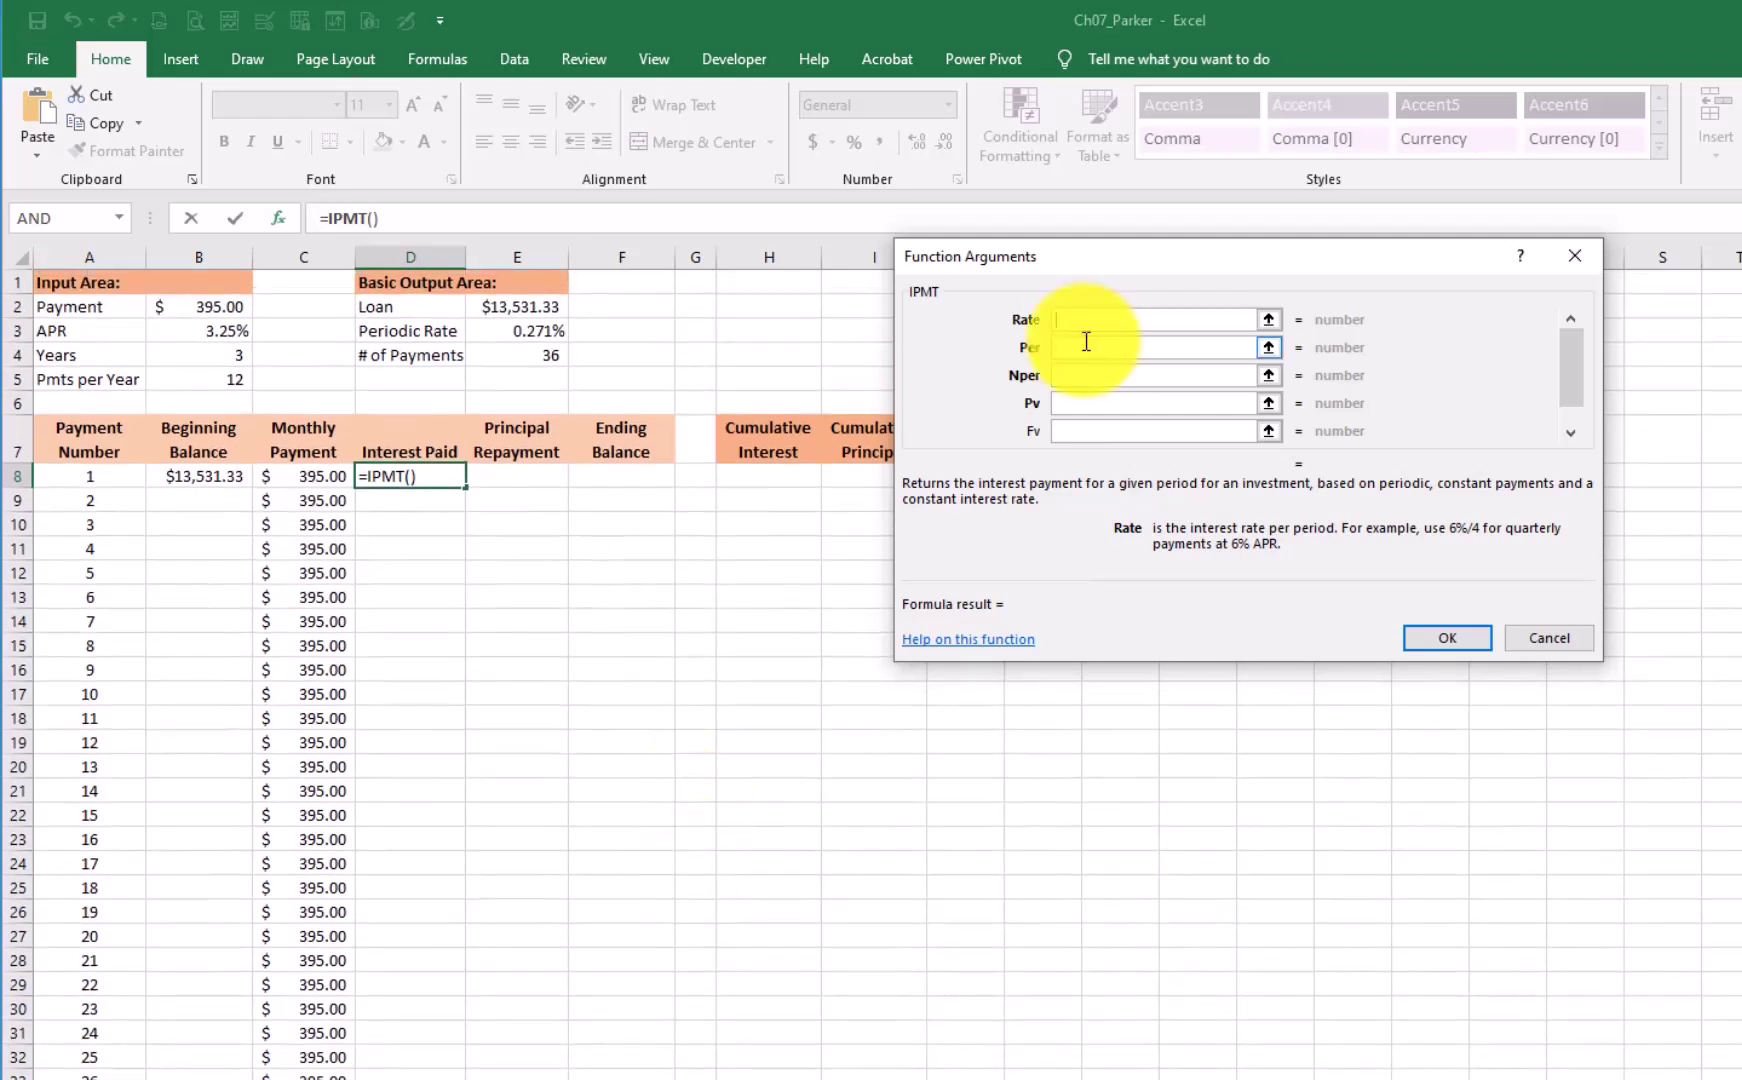
{"action": "left_click", "coordinate": [1110, 318]}
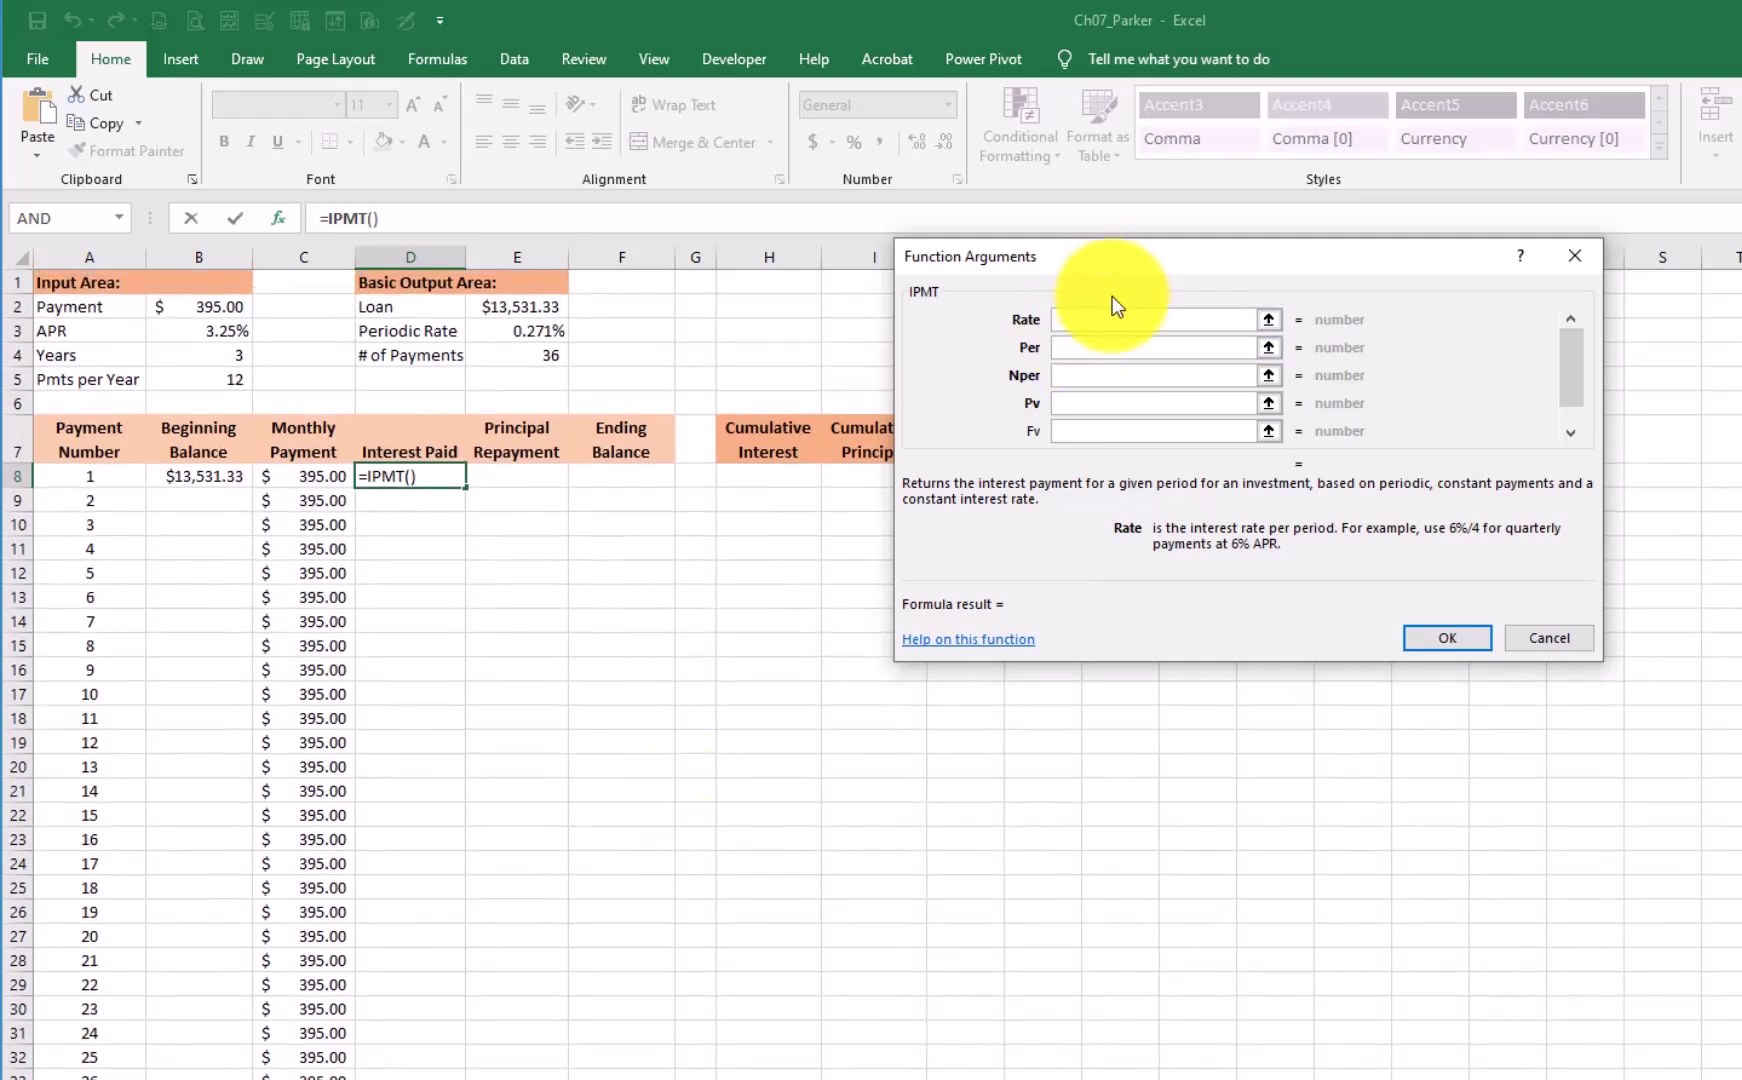
{"action": "left_click", "coordinate": [508, 331]}
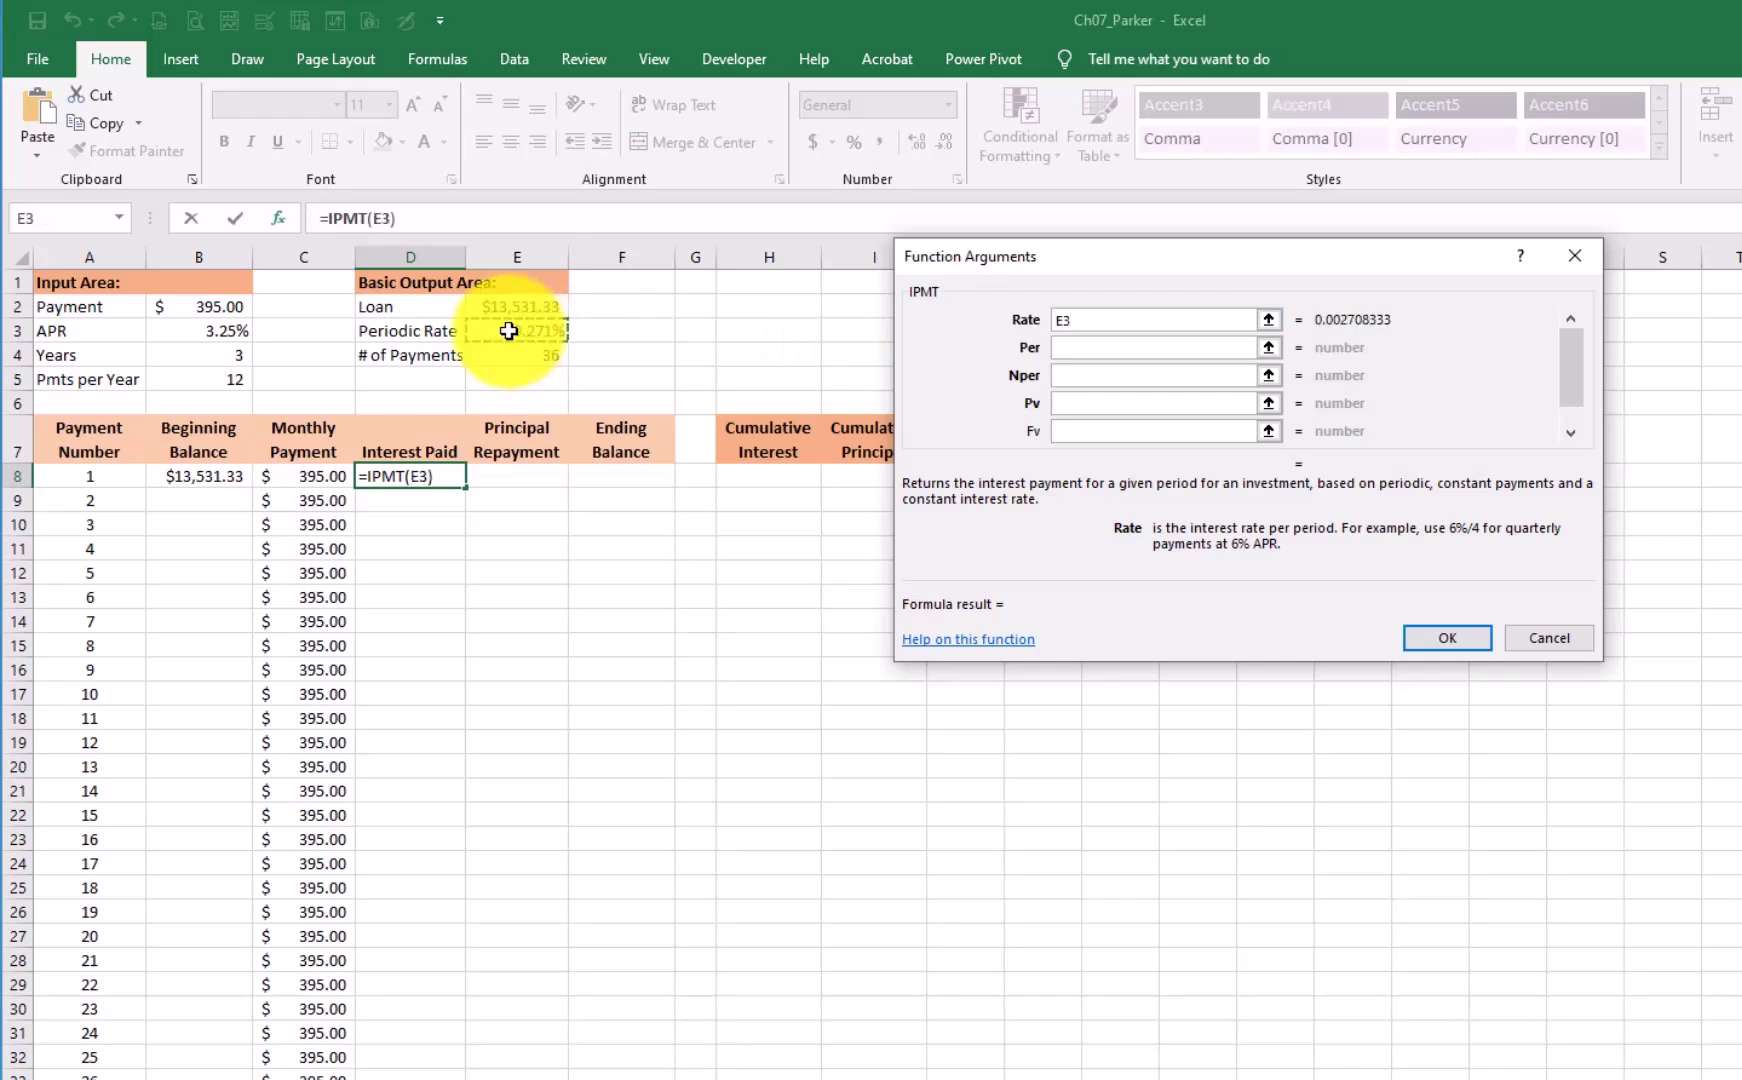
{"action": "key", "text": "F4"}
{"action": "key", "text": "F4"}
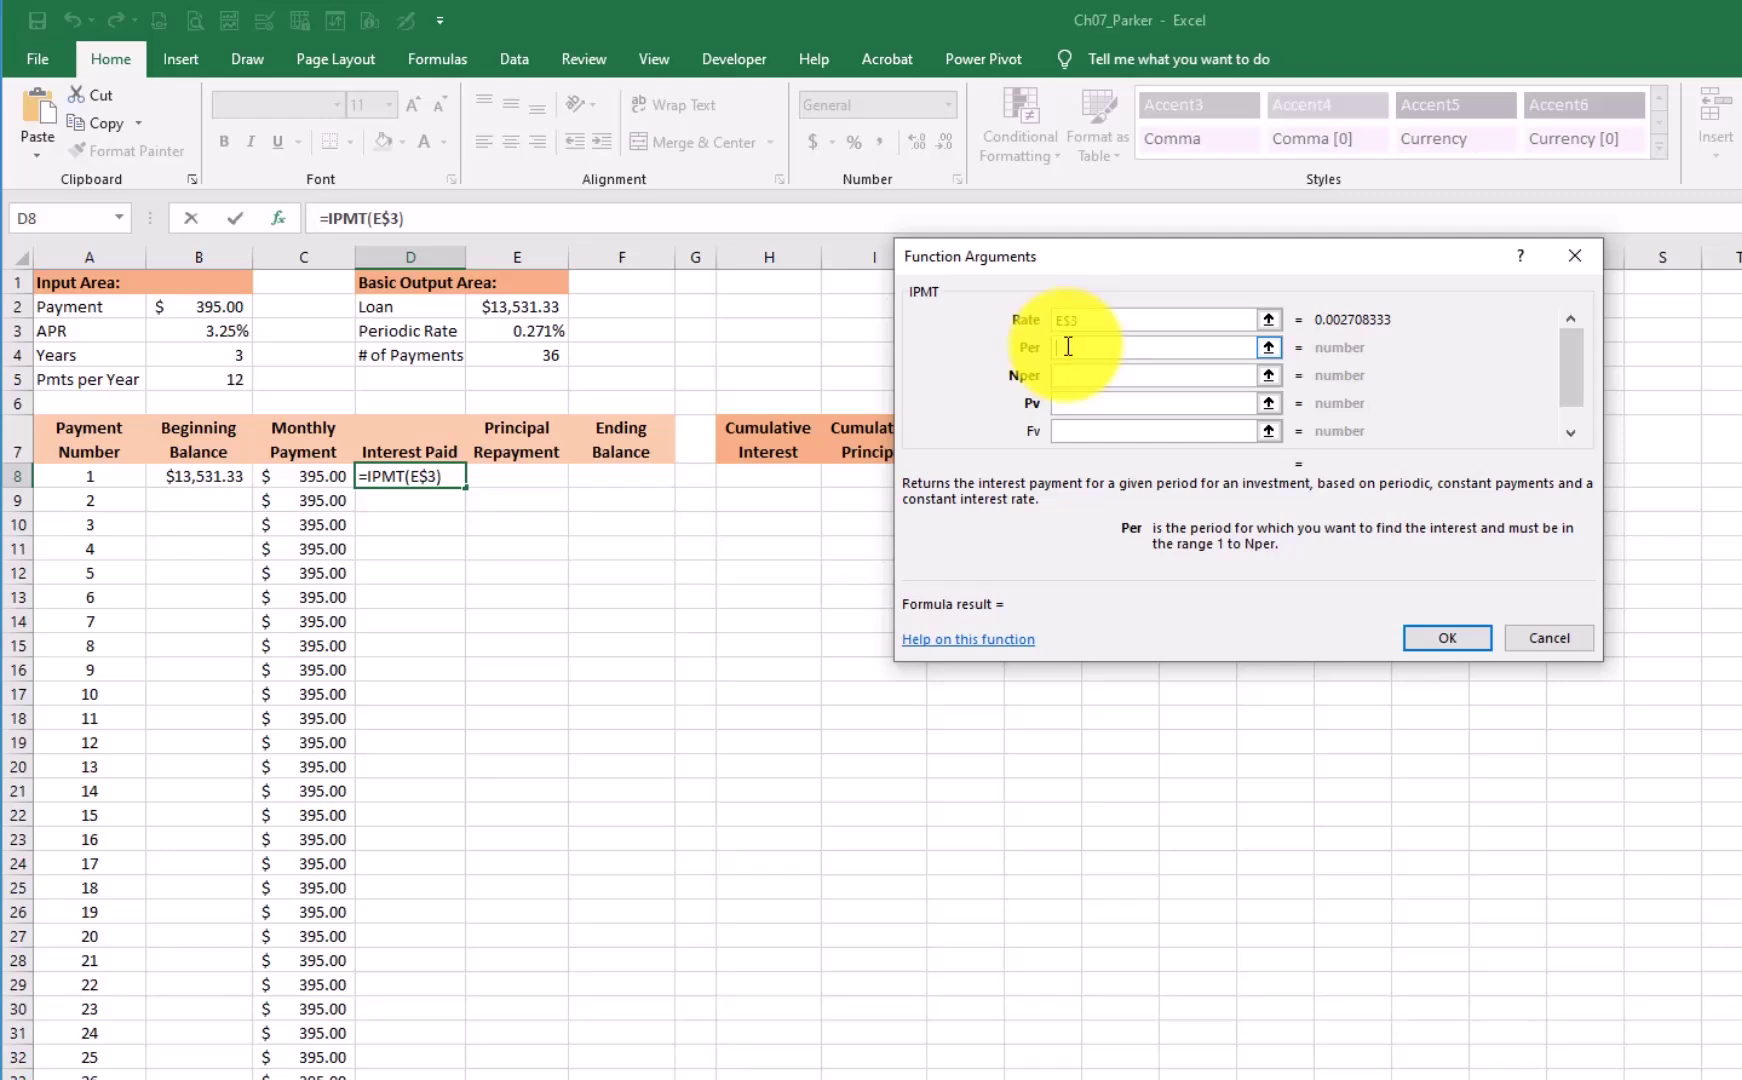
{"action": "left_click", "coordinate": [62, 474]}
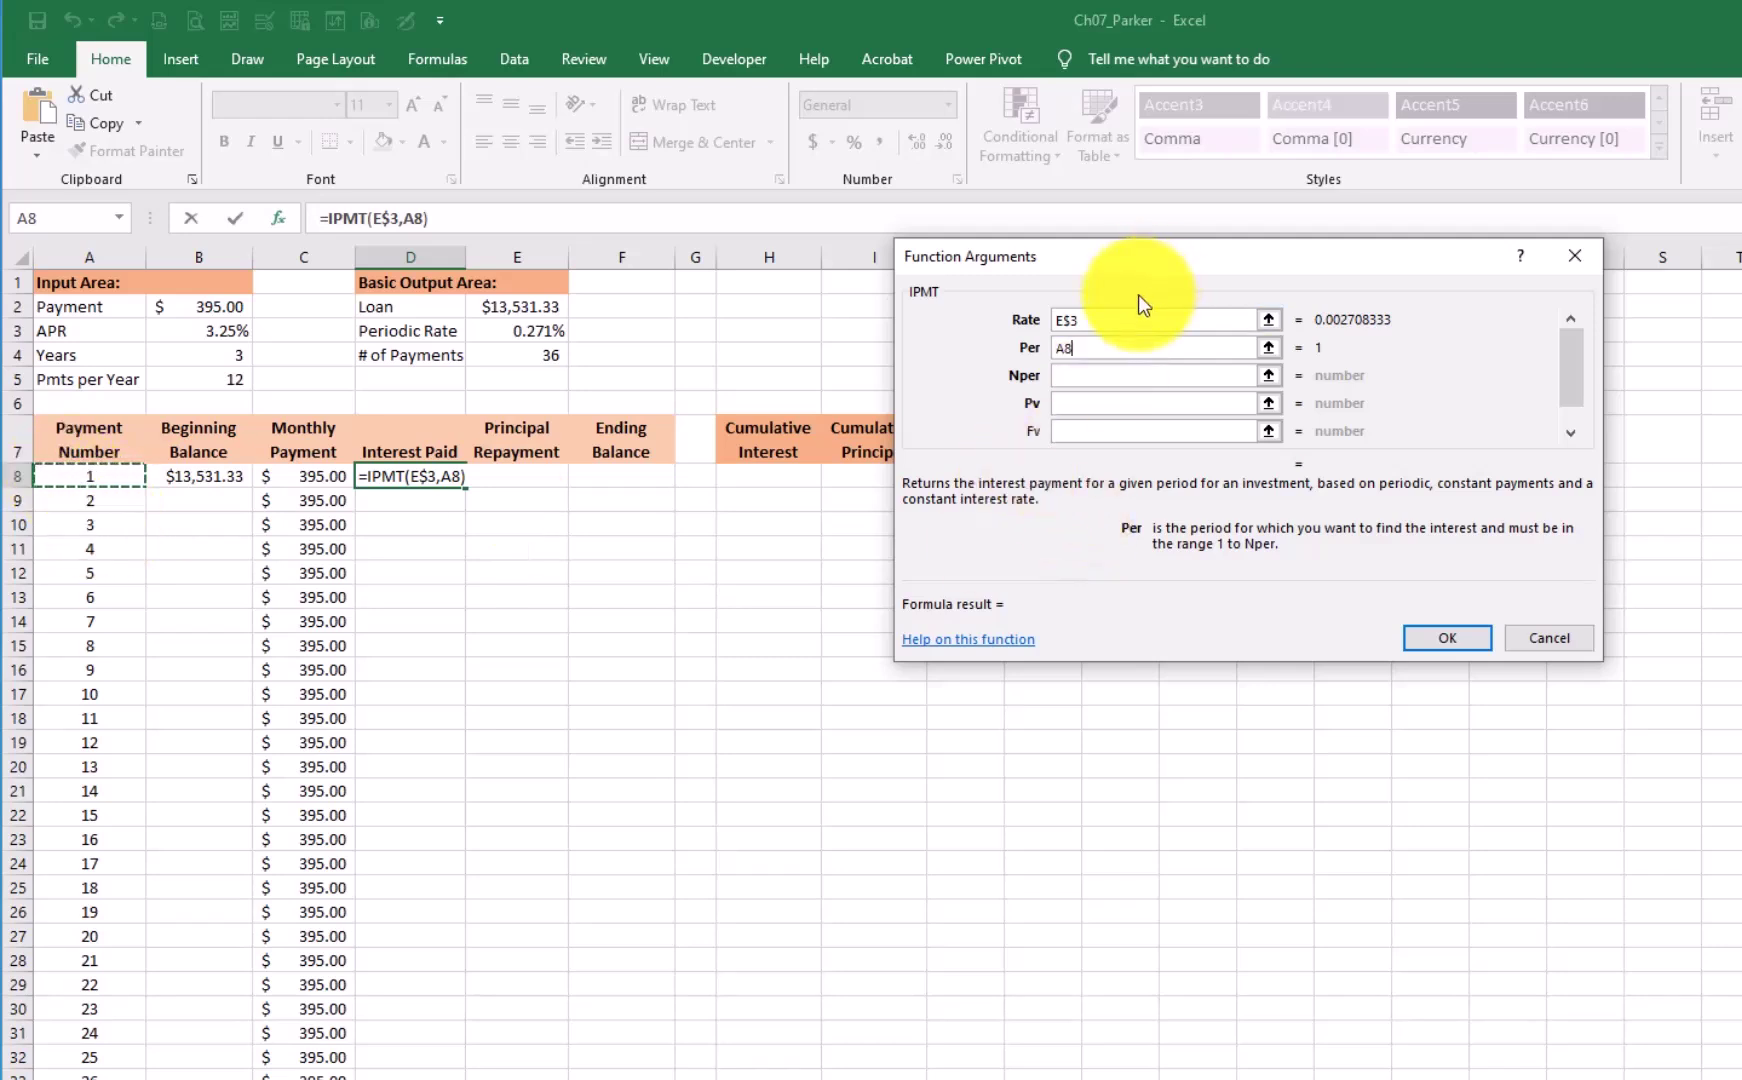
- Finish IPMT with Nper E$4 and Pv -E$2, giving $36.65 interest
{"action": "left_click", "coordinate": [1090, 375]}
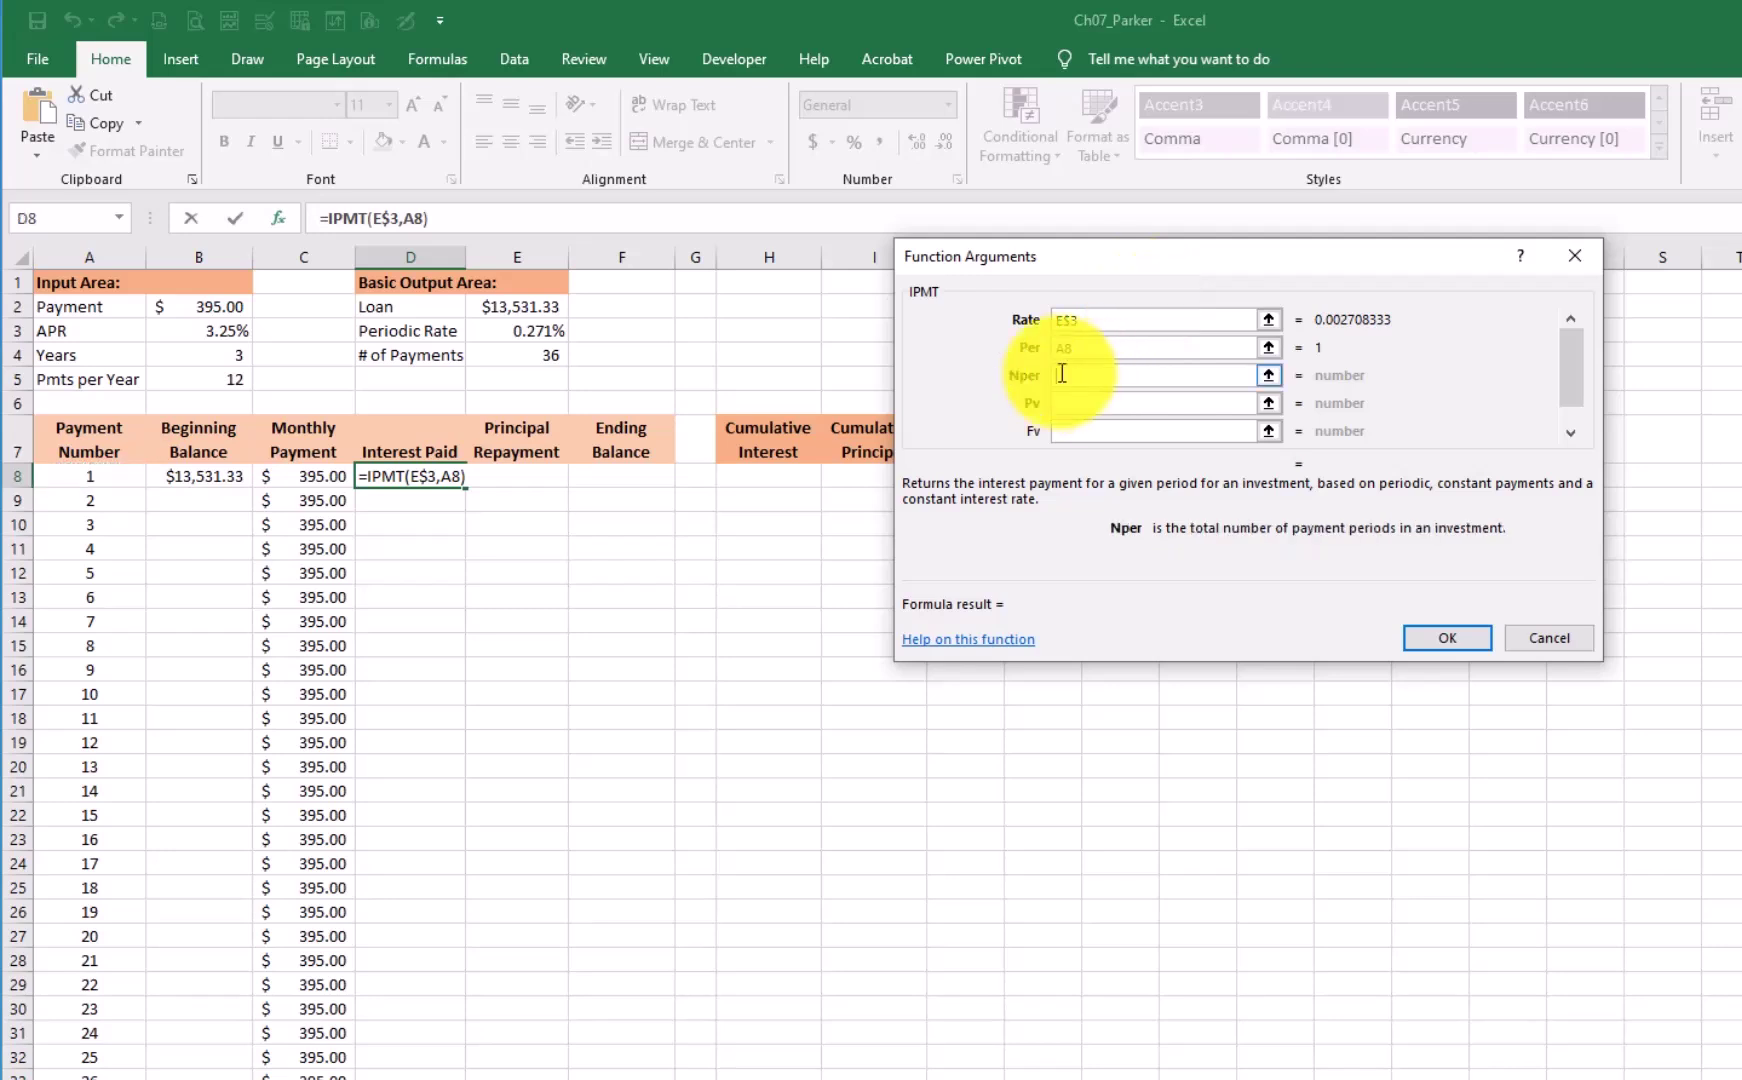
{"action": "left_click", "coordinate": [534, 356]}
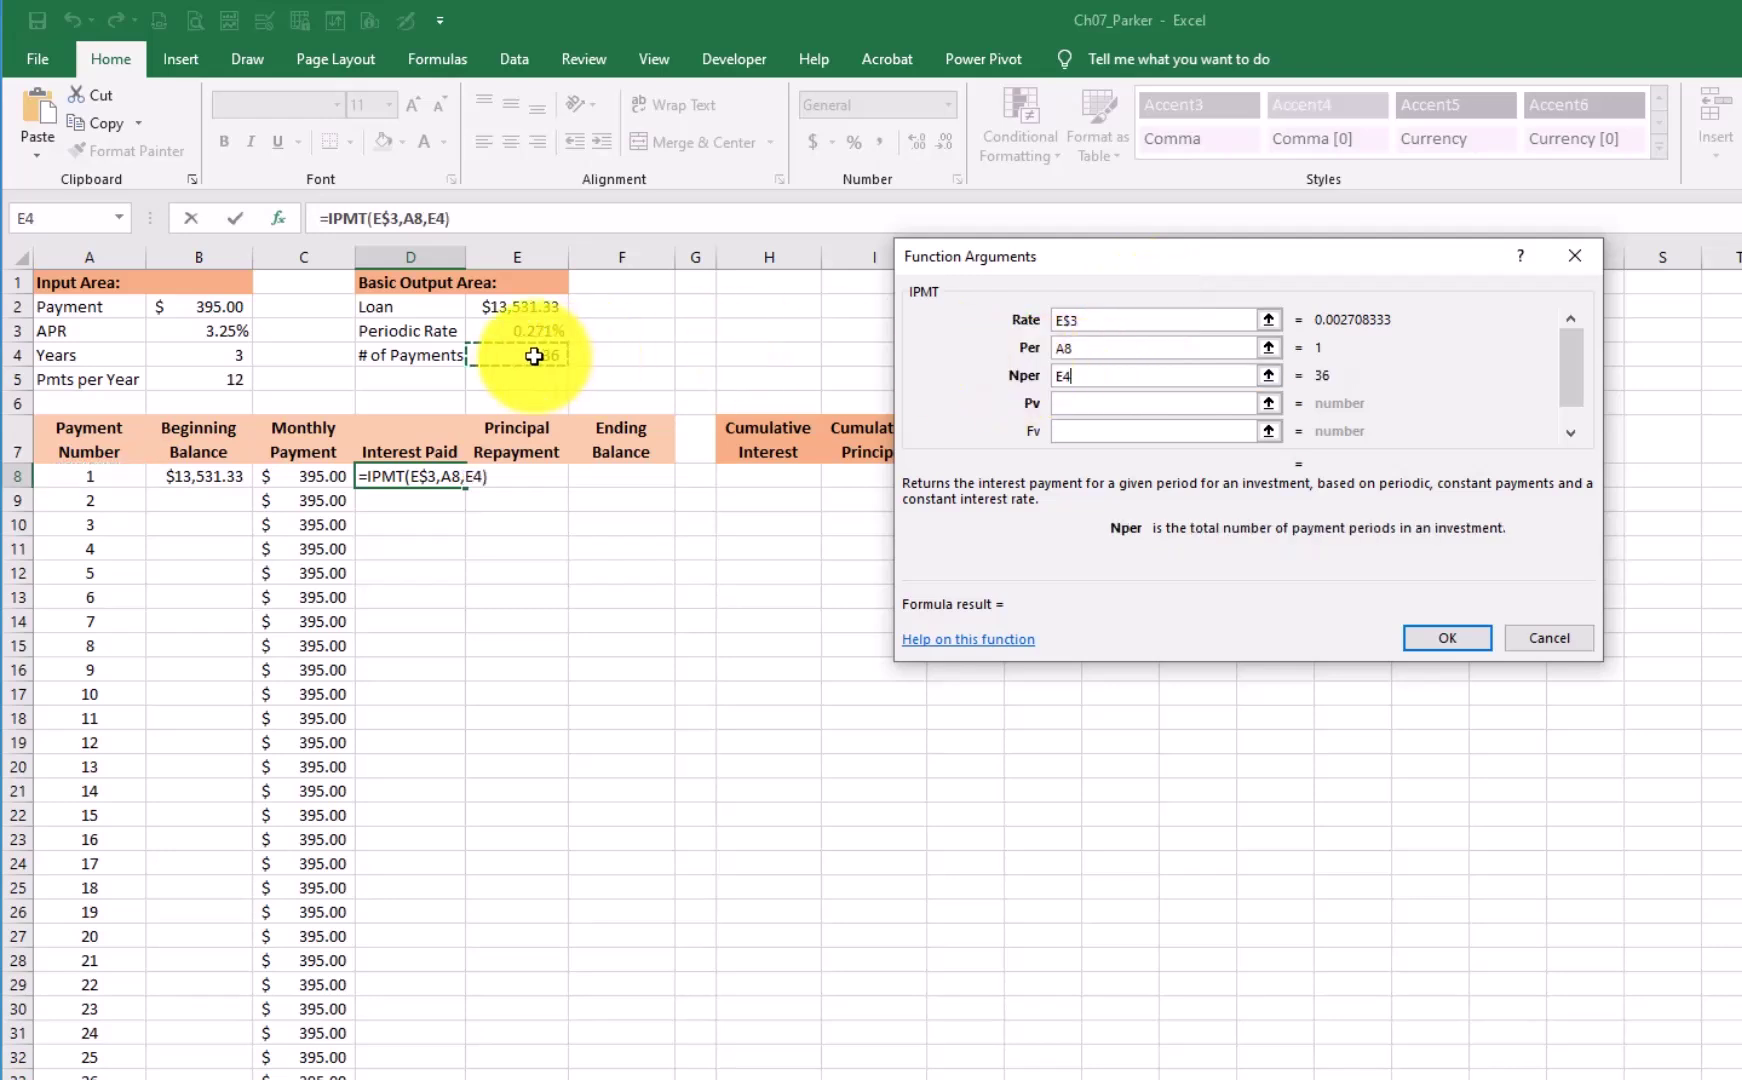
{"action": "key", "text": "F4"}
{"action": "key", "text": "F4"}
{"action": "left_click", "coordinate": [1068, 403]}
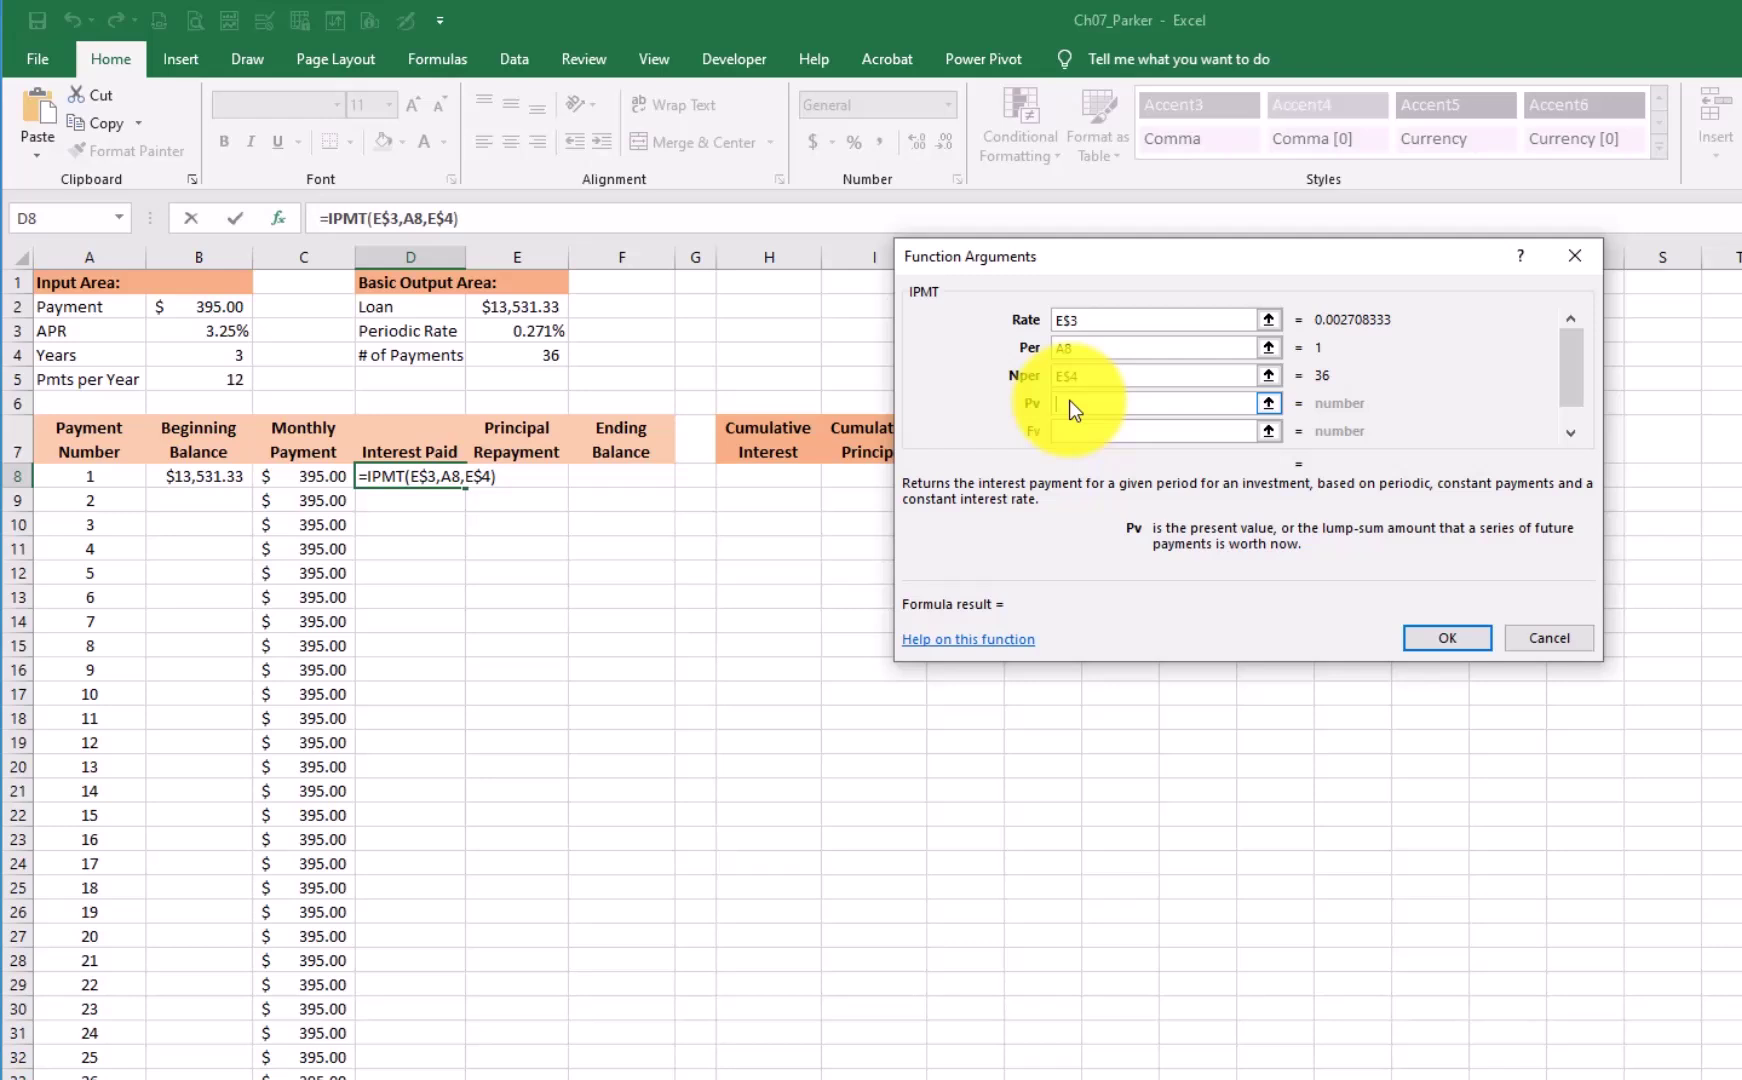
{"action": "type", "text": "-"}
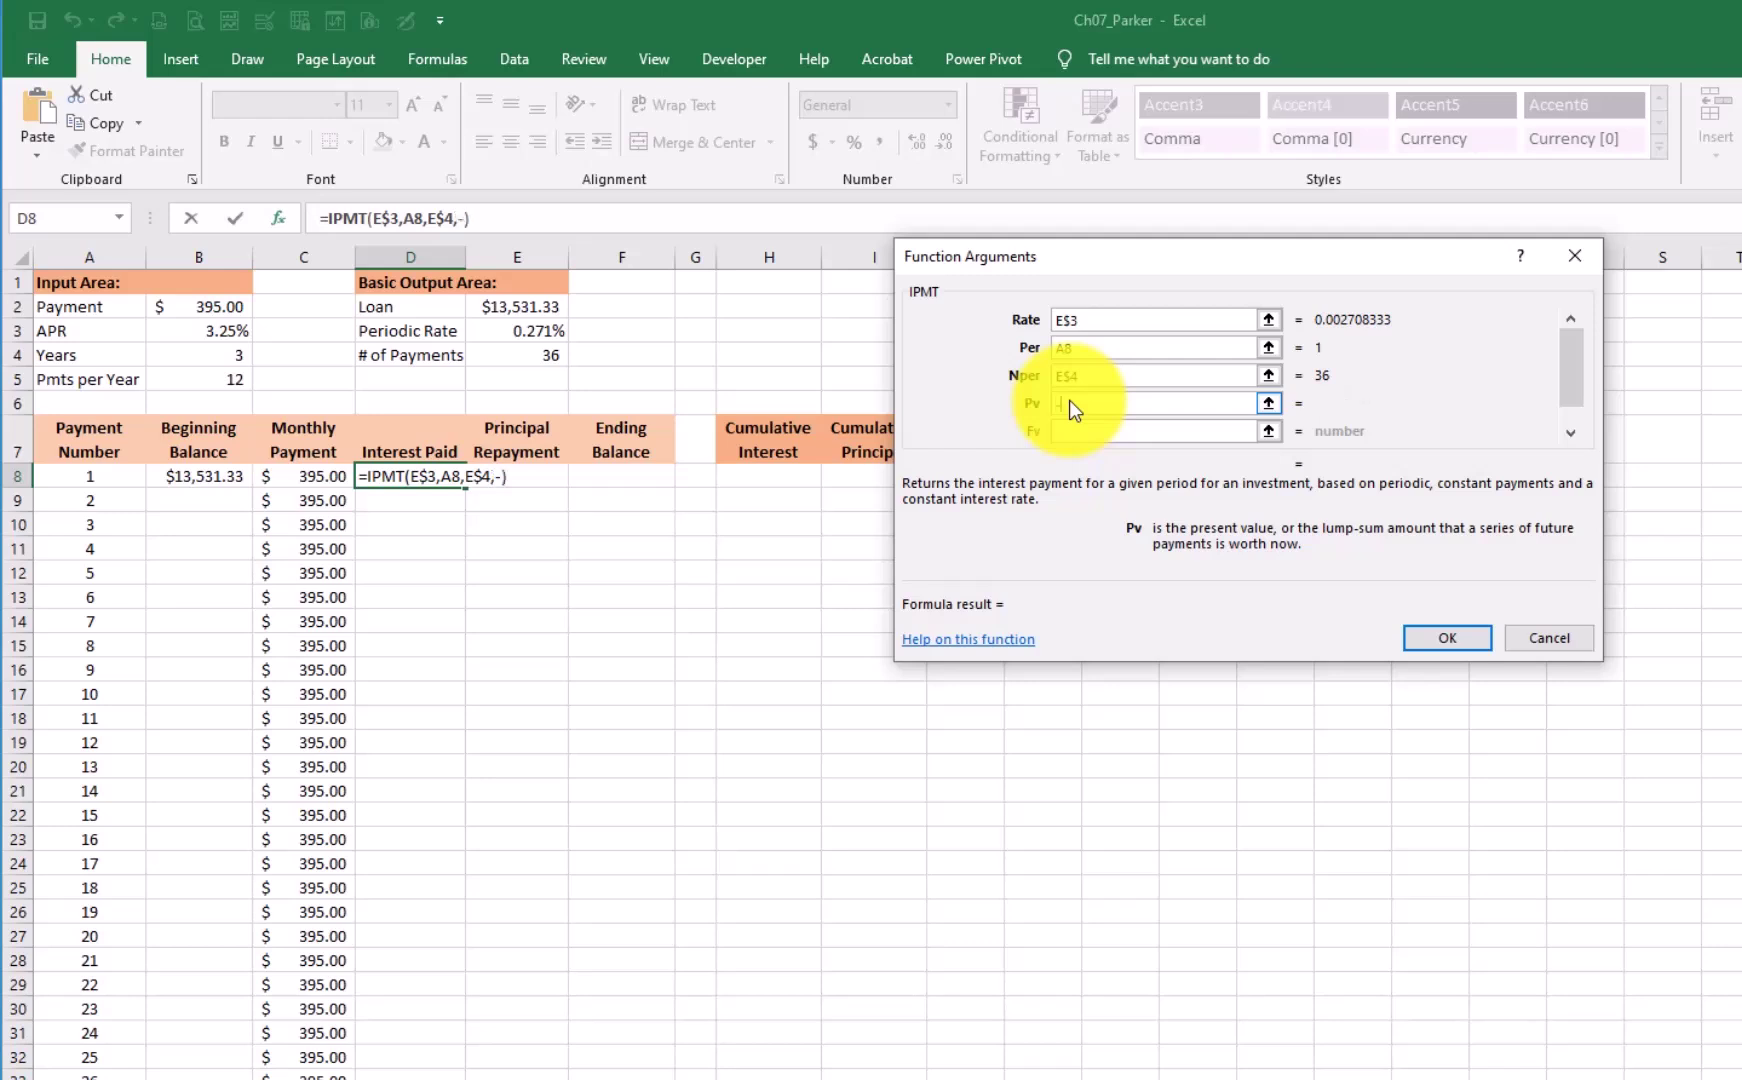
{"action": "left_click", "coordinate": [524, 307]}
{"action": "key", "text": "F4"}
{"action": "key", "text": "F4"}
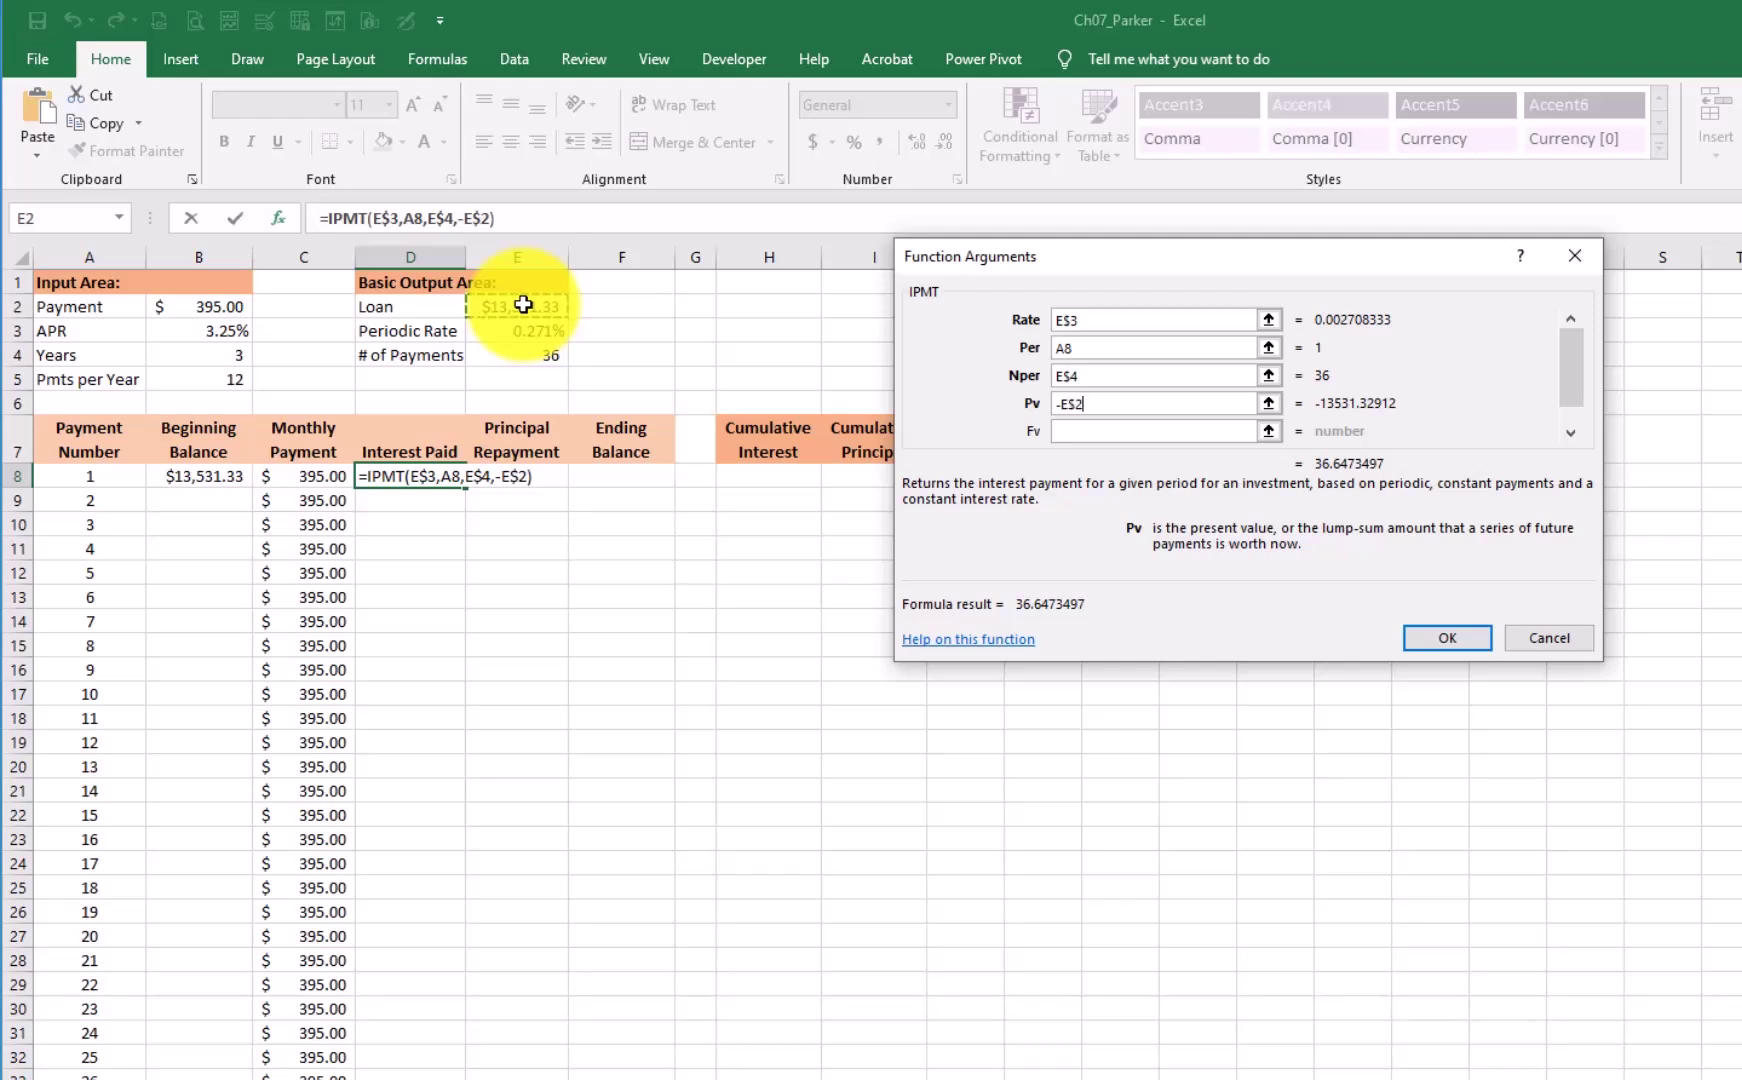
{"action": "left_click", "coordinate": [1449, 633]}
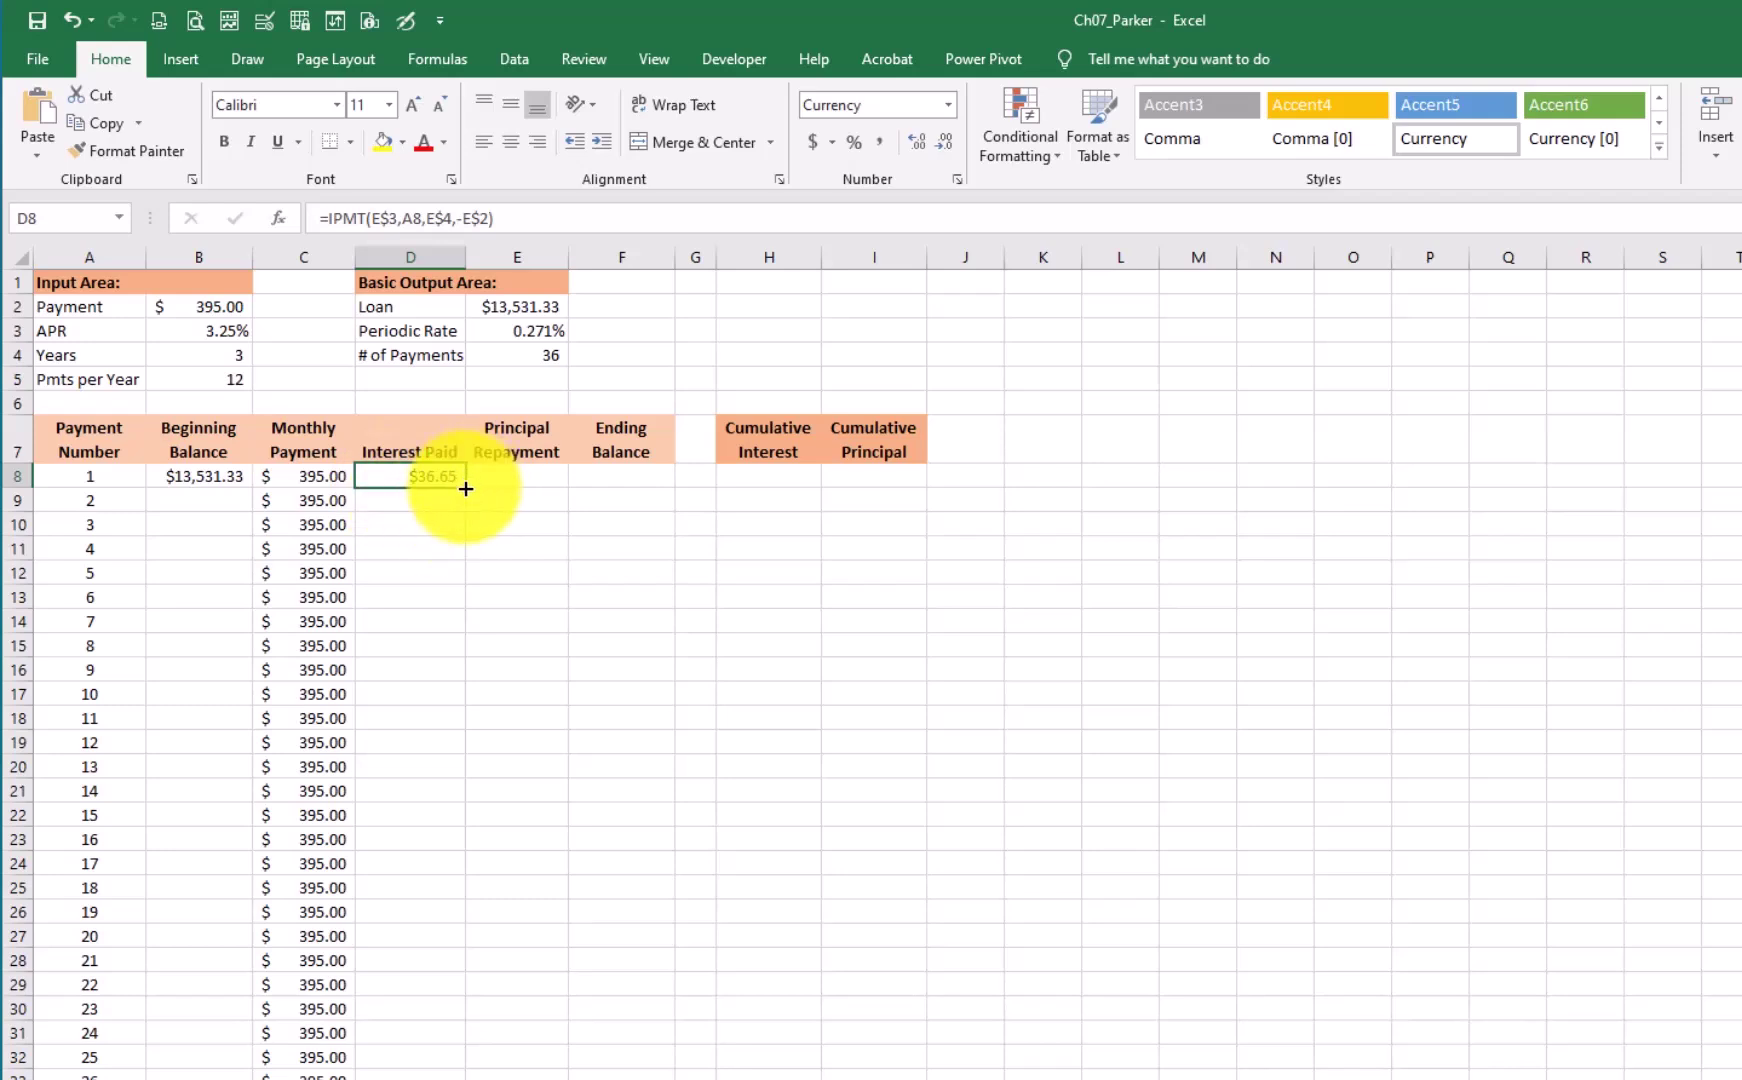
- Fill the interest formula down column D, declining from $36.65 to $12.61 by payment 25
{"action": "left_click_drag", "start_coordinate": [466, 487], "coordinate": [447, 1075]}
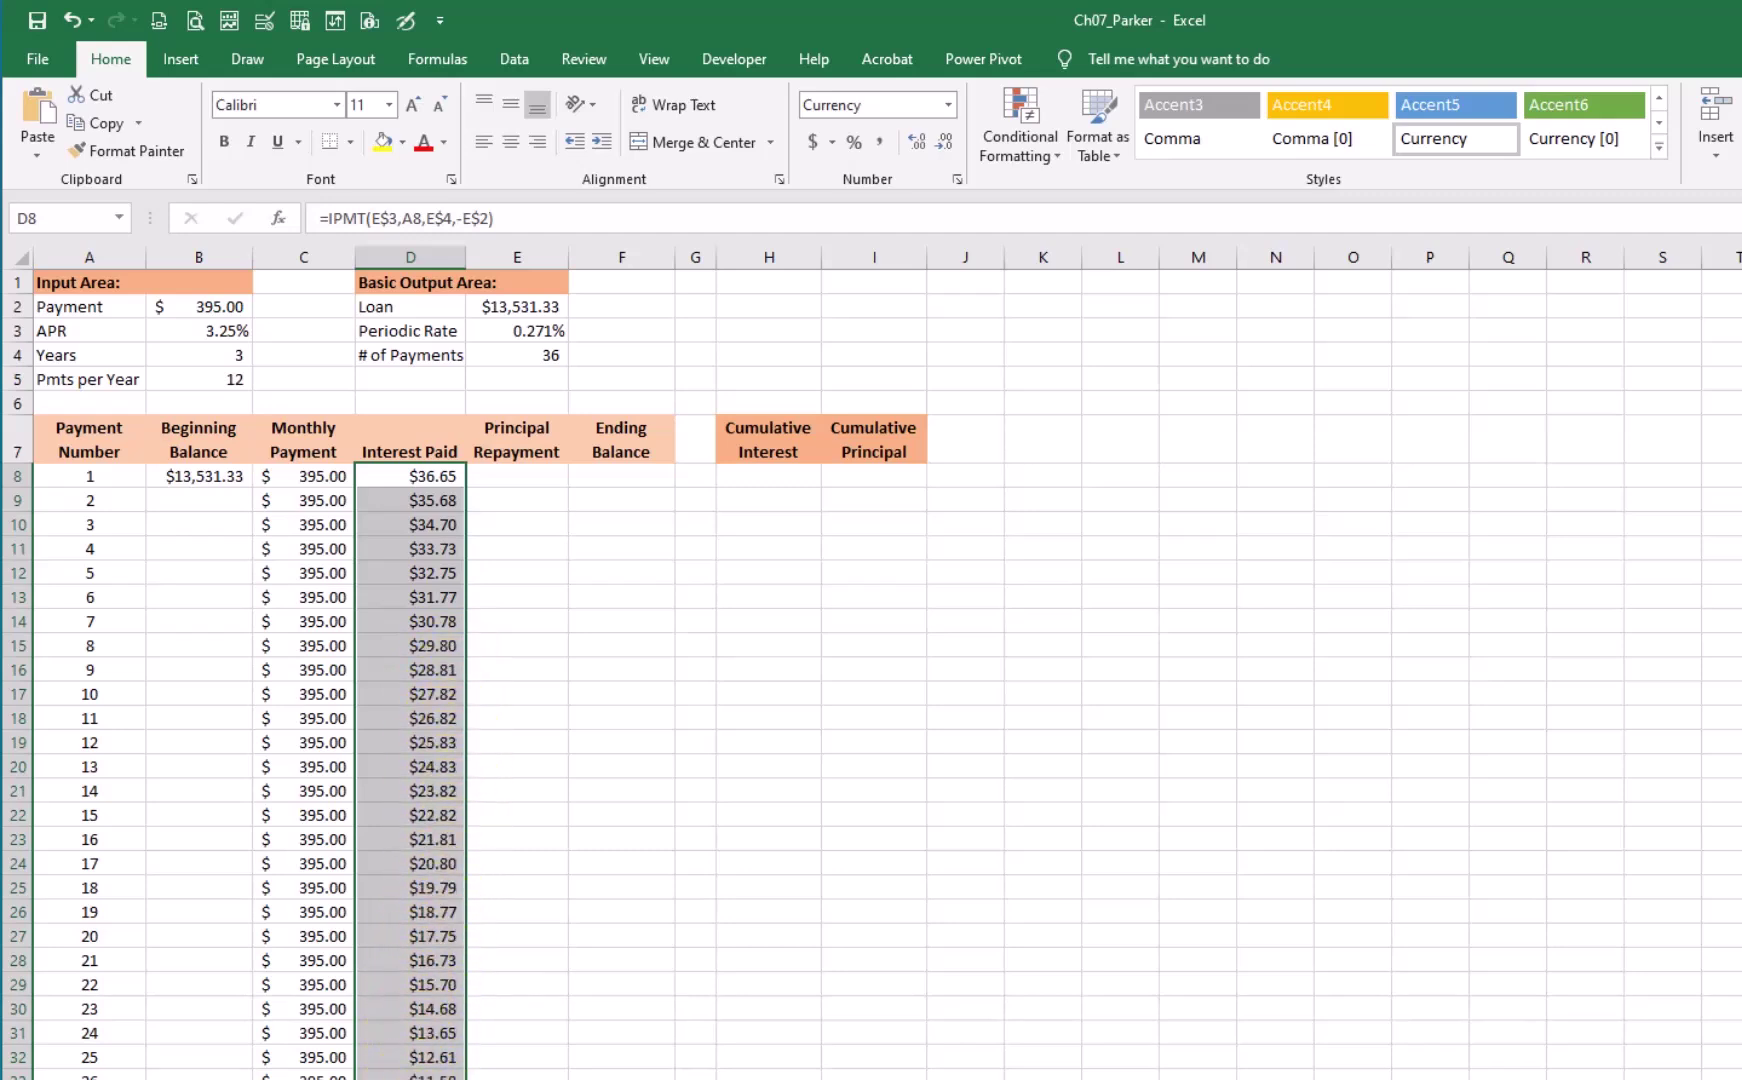
{"action": "left_click", "coordinate": [517, 482]}
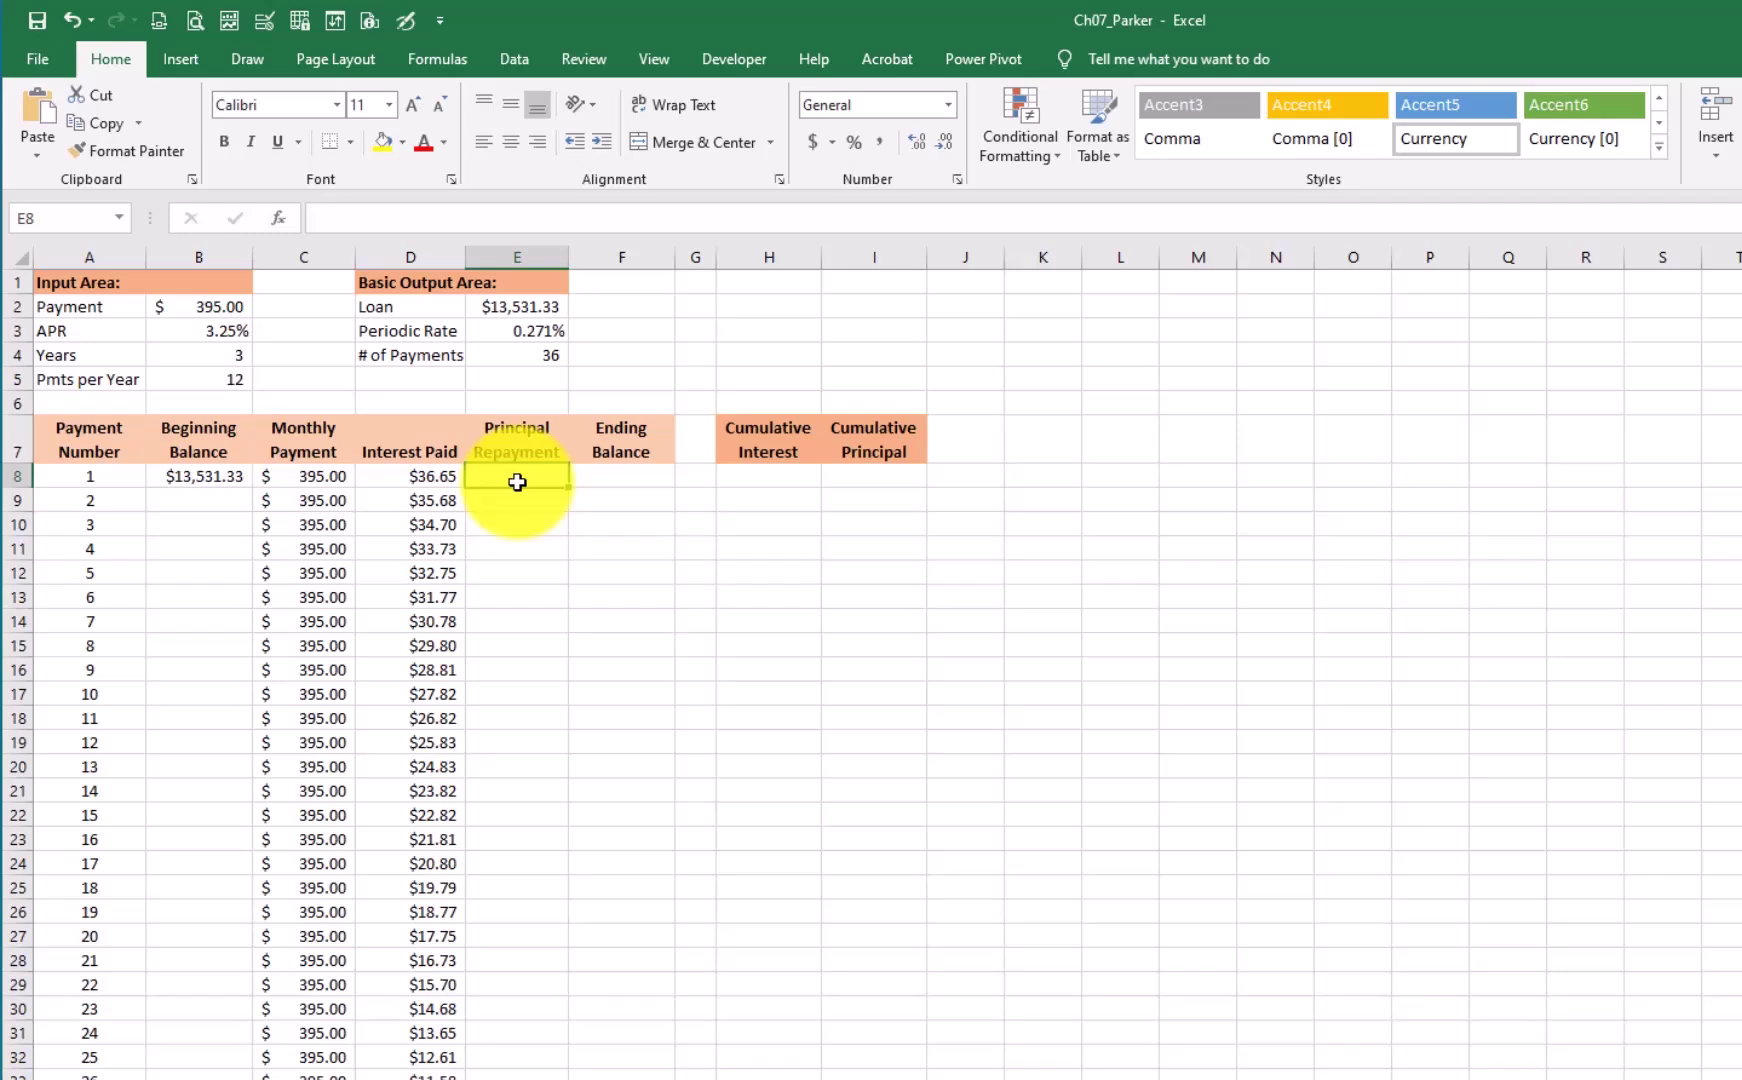
- Start a PPMT formula in E8 with Rate E$3, Per A8 and Nper E$4
{"action": "type", "text": "=pp"}
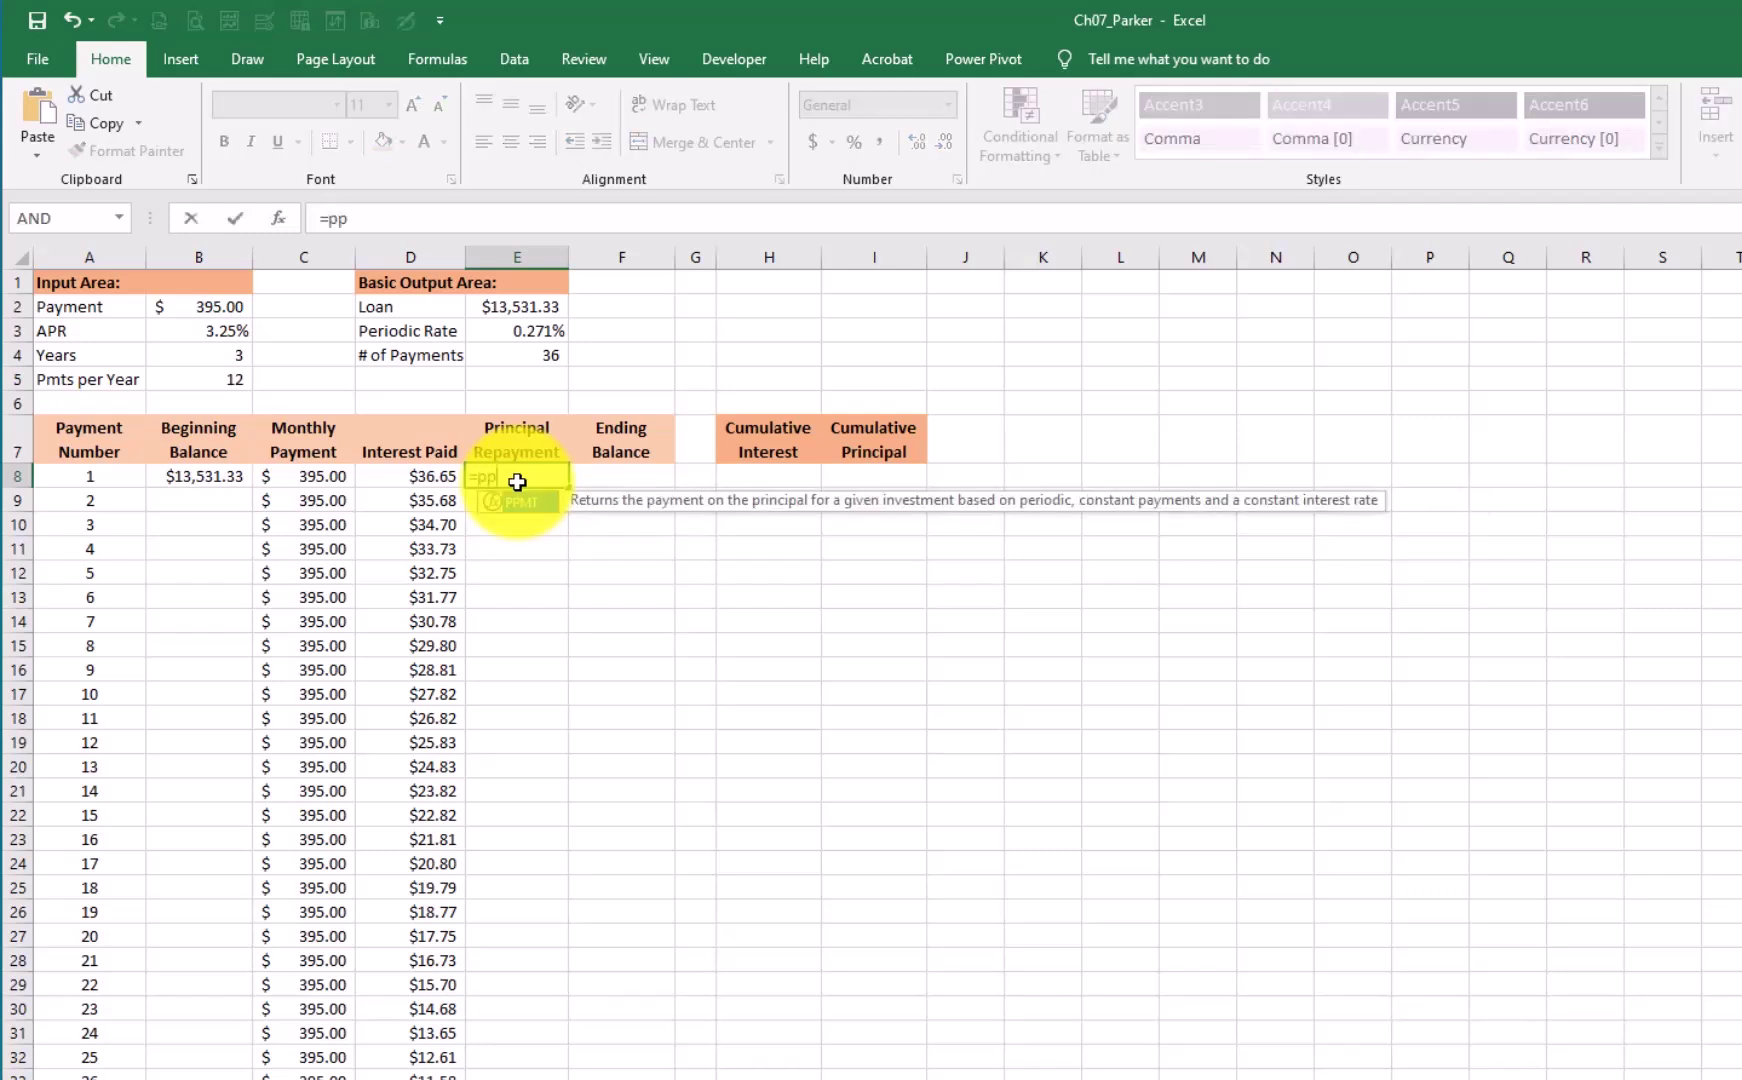
{"action": "double_click", "coordinate": [517, 500]}
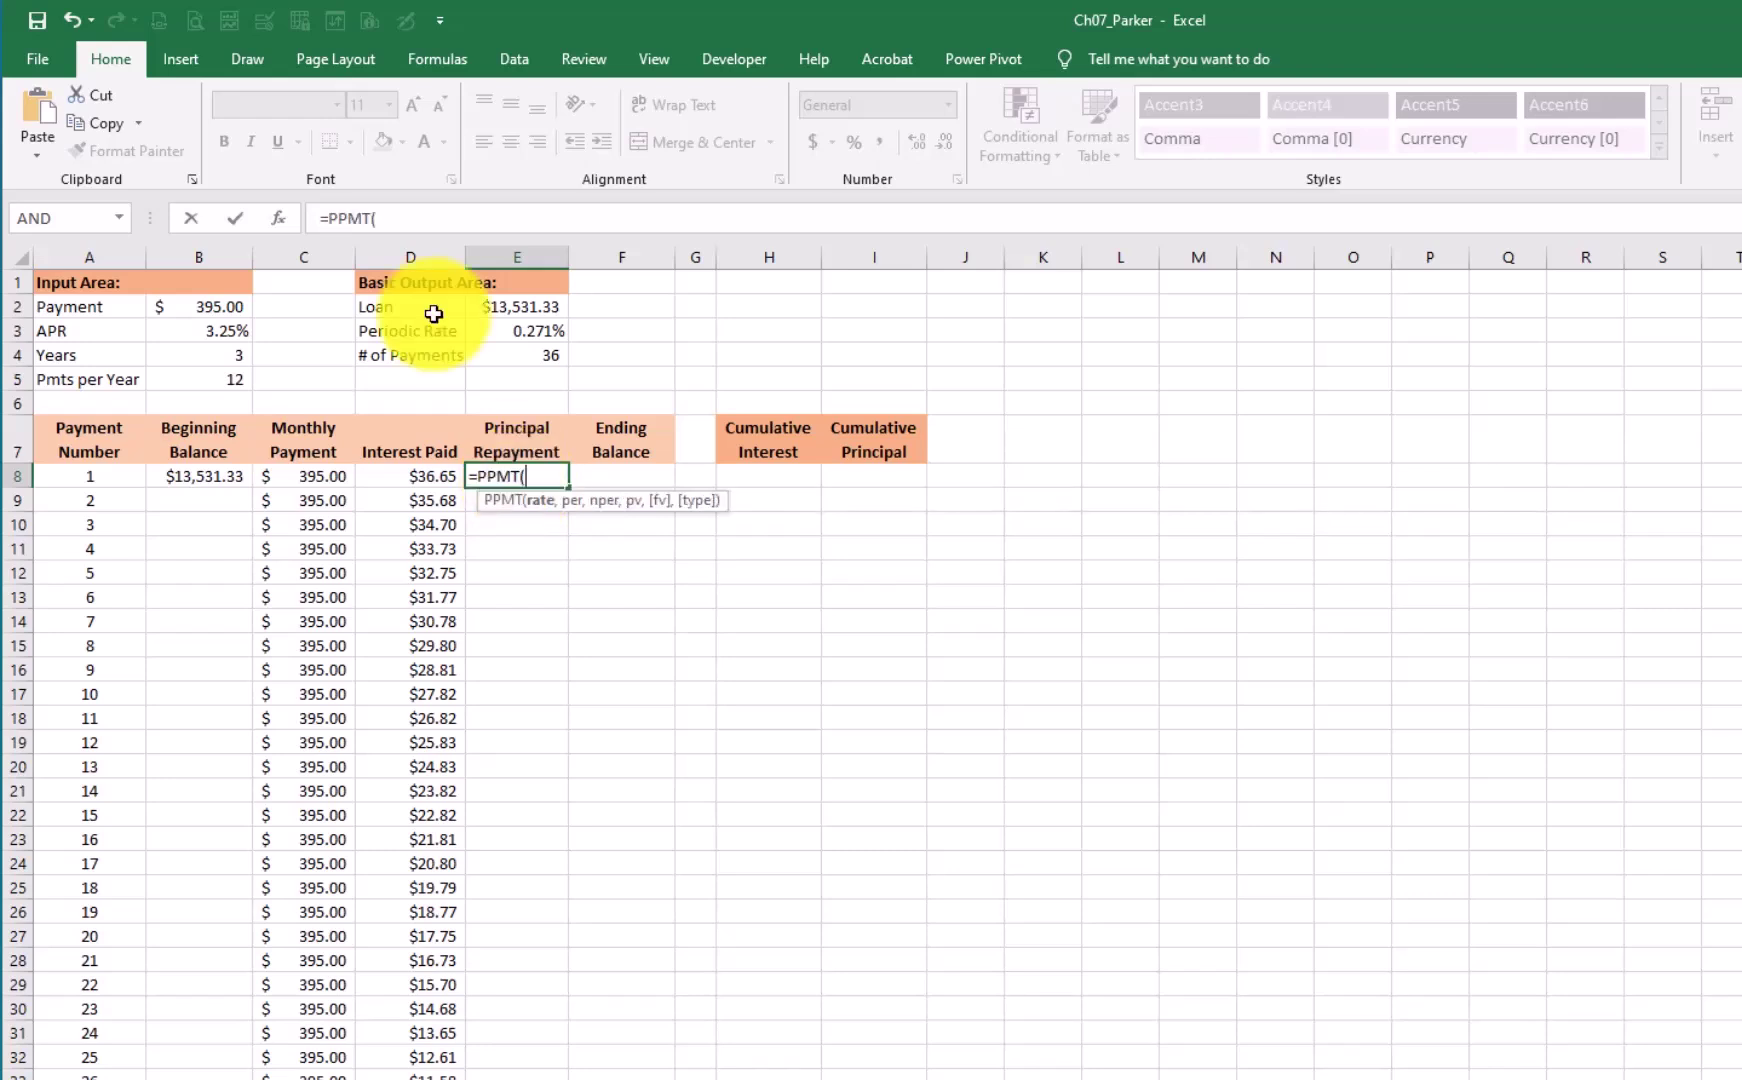
{"action": "left_click", "coordinate": [279, 216]}
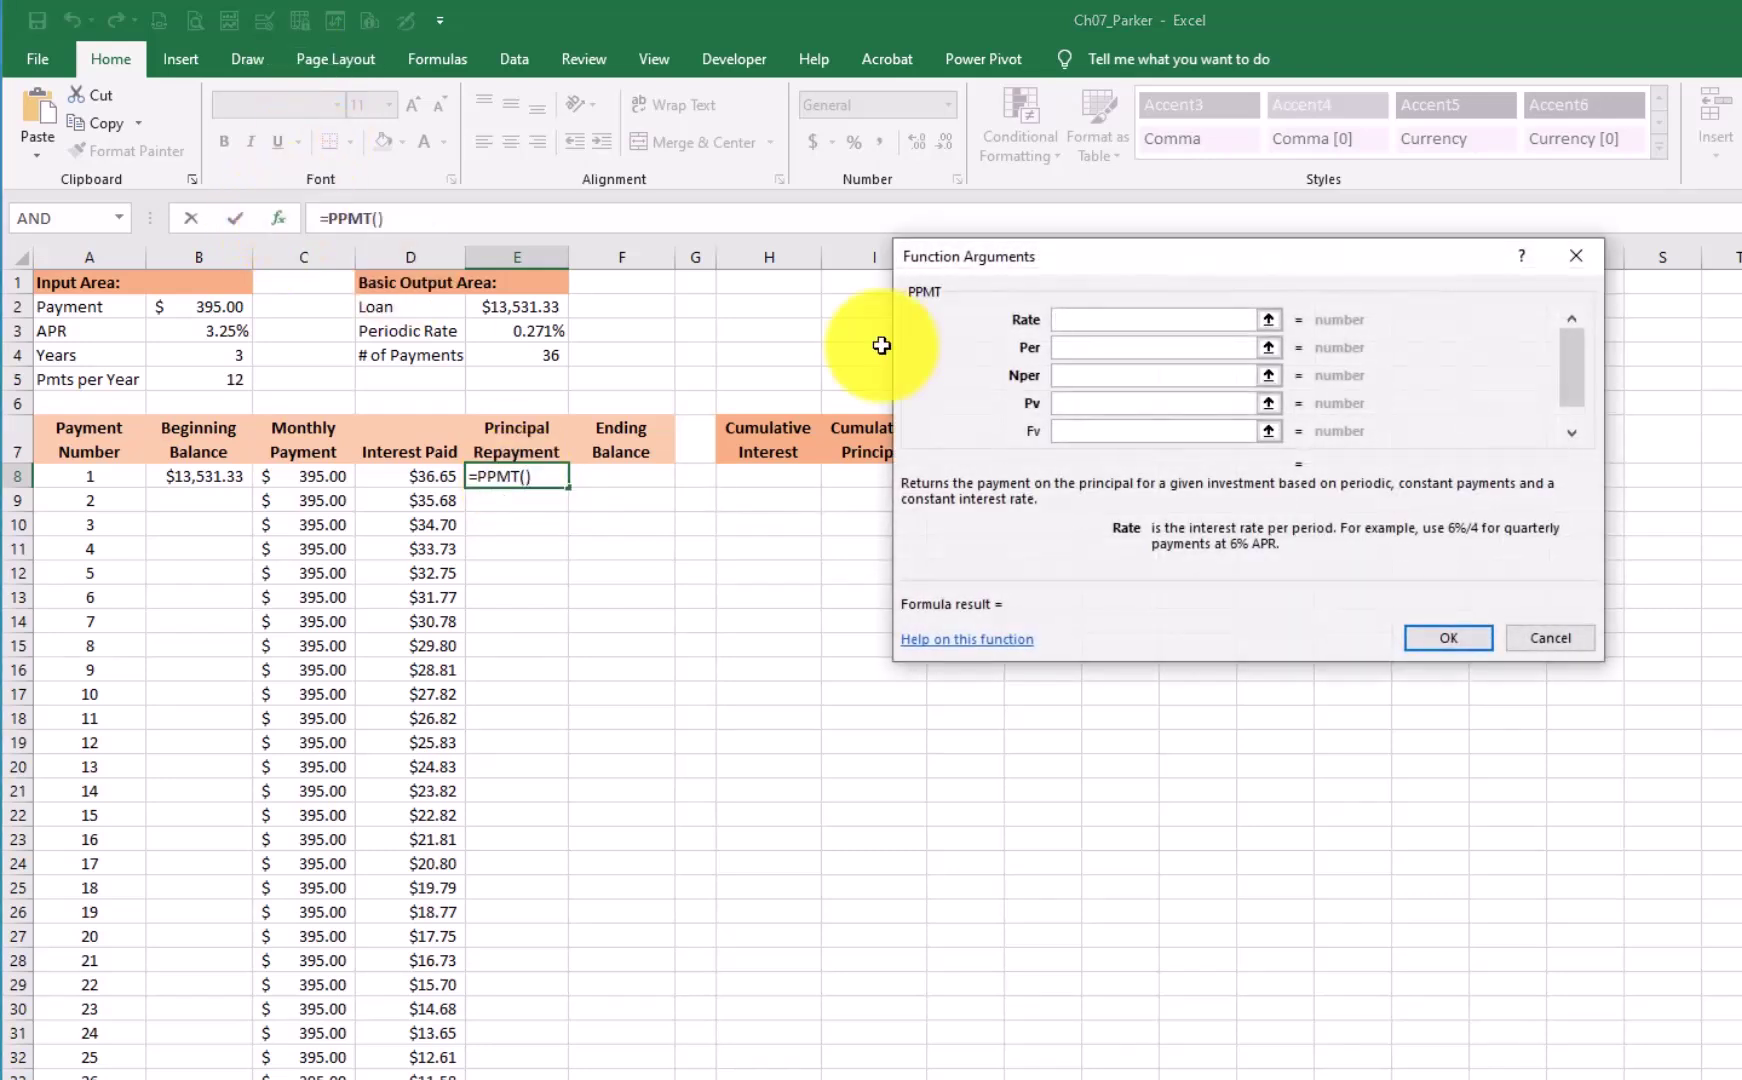
{"action": "left_click", "coordinate": [539, 336]}
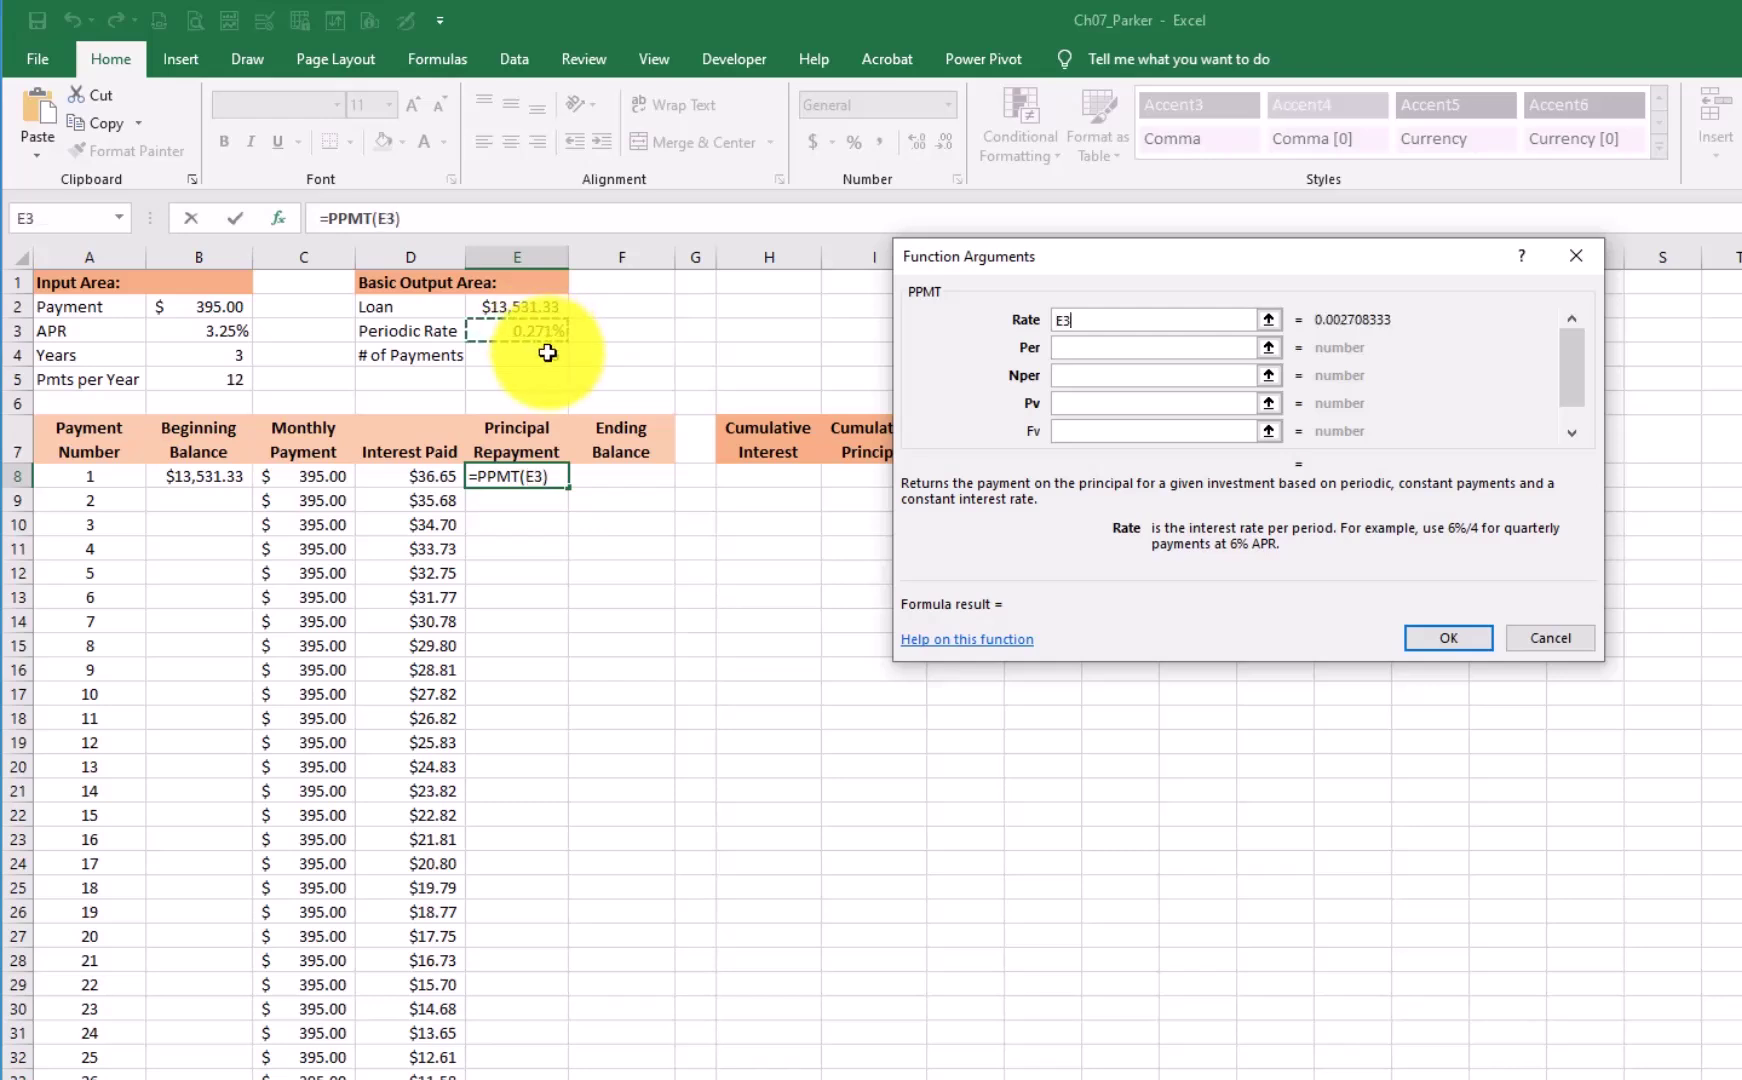
{"action": "key", "text": "F4"}
{"action": "key", "text": "F4"}
{"action": "left_click", "coordinate": [1068, 350]}
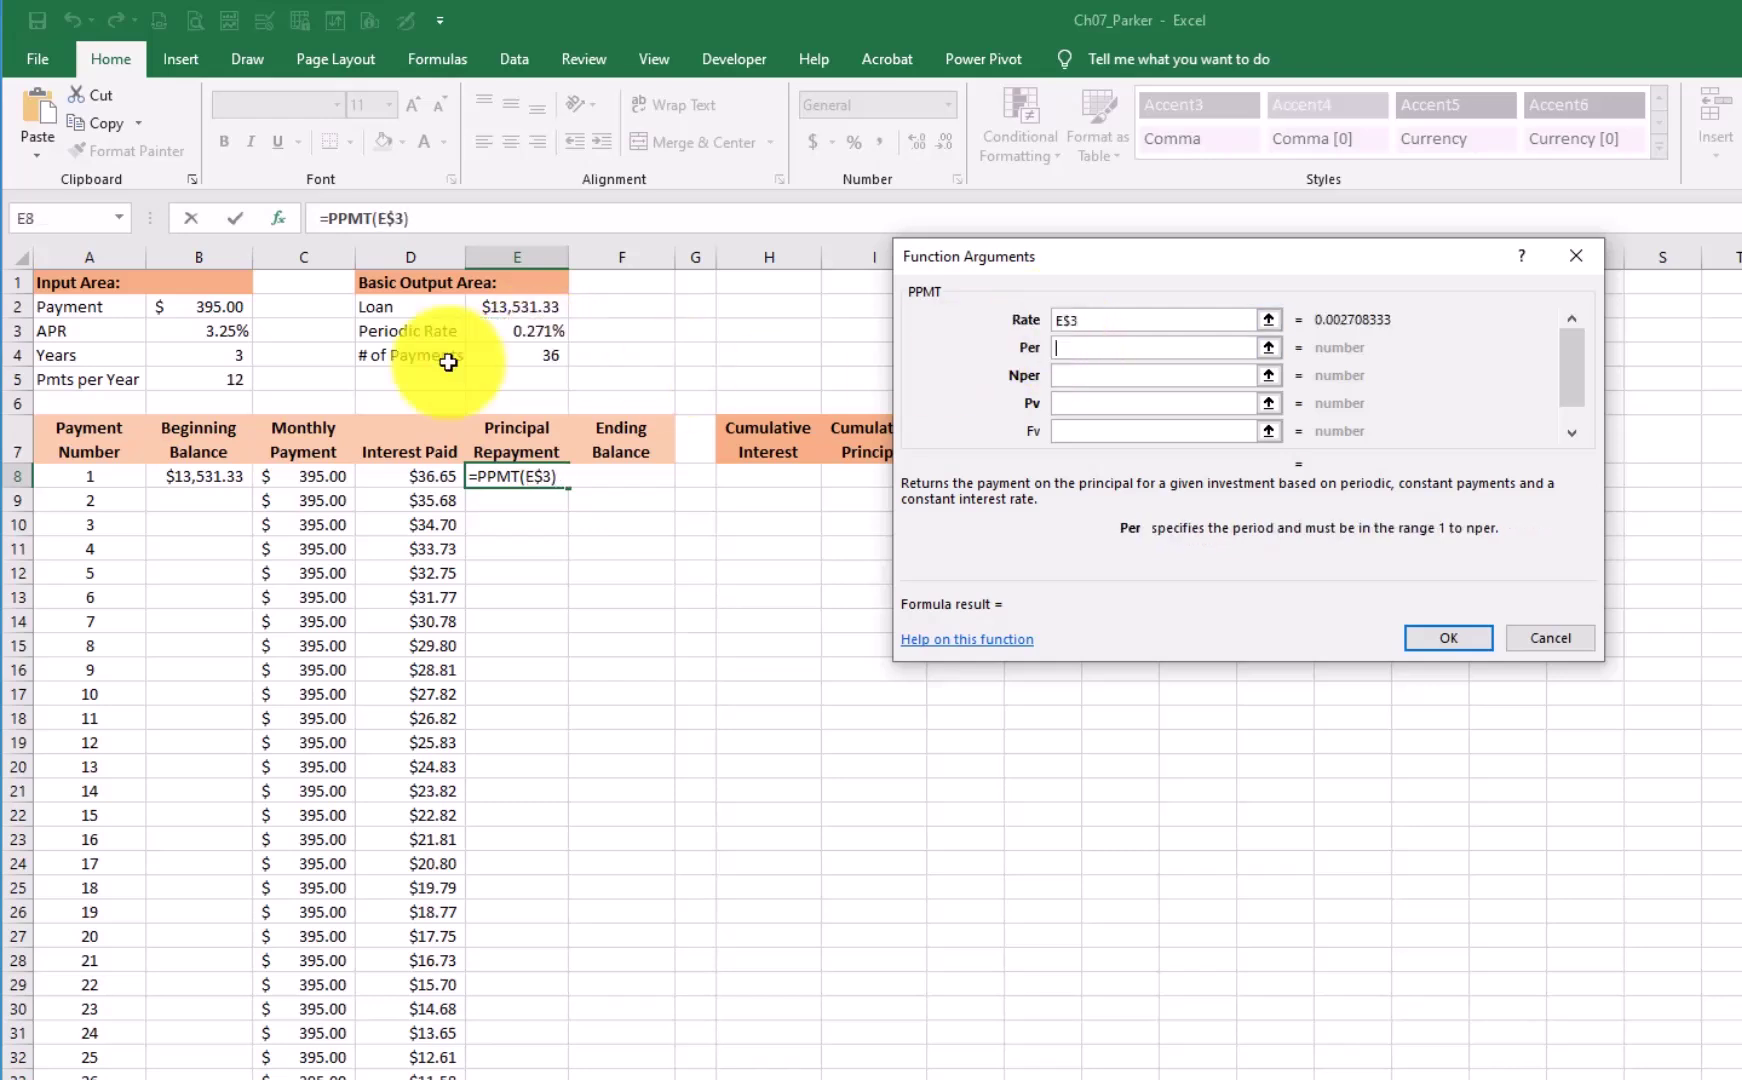
{"action": "left_click", "coordinate": [105, 478]}
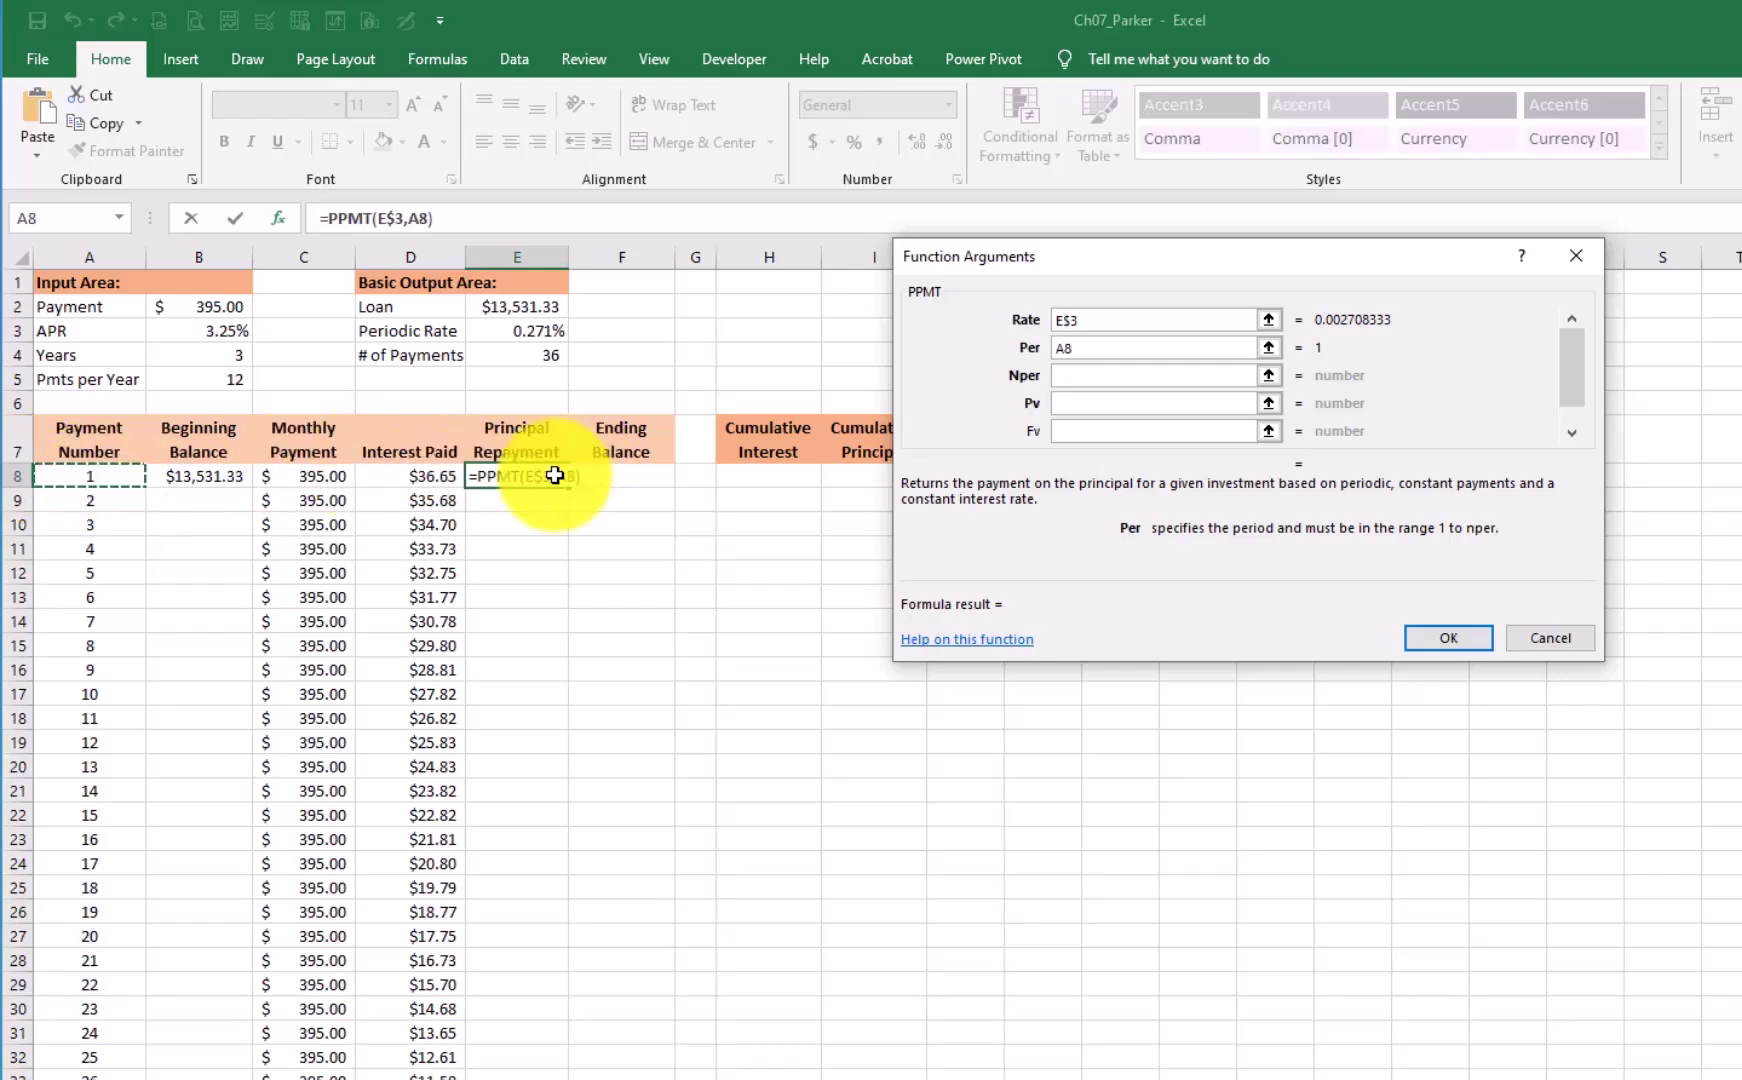
{"action": "left_click", "coordinate": [1086, 377]}
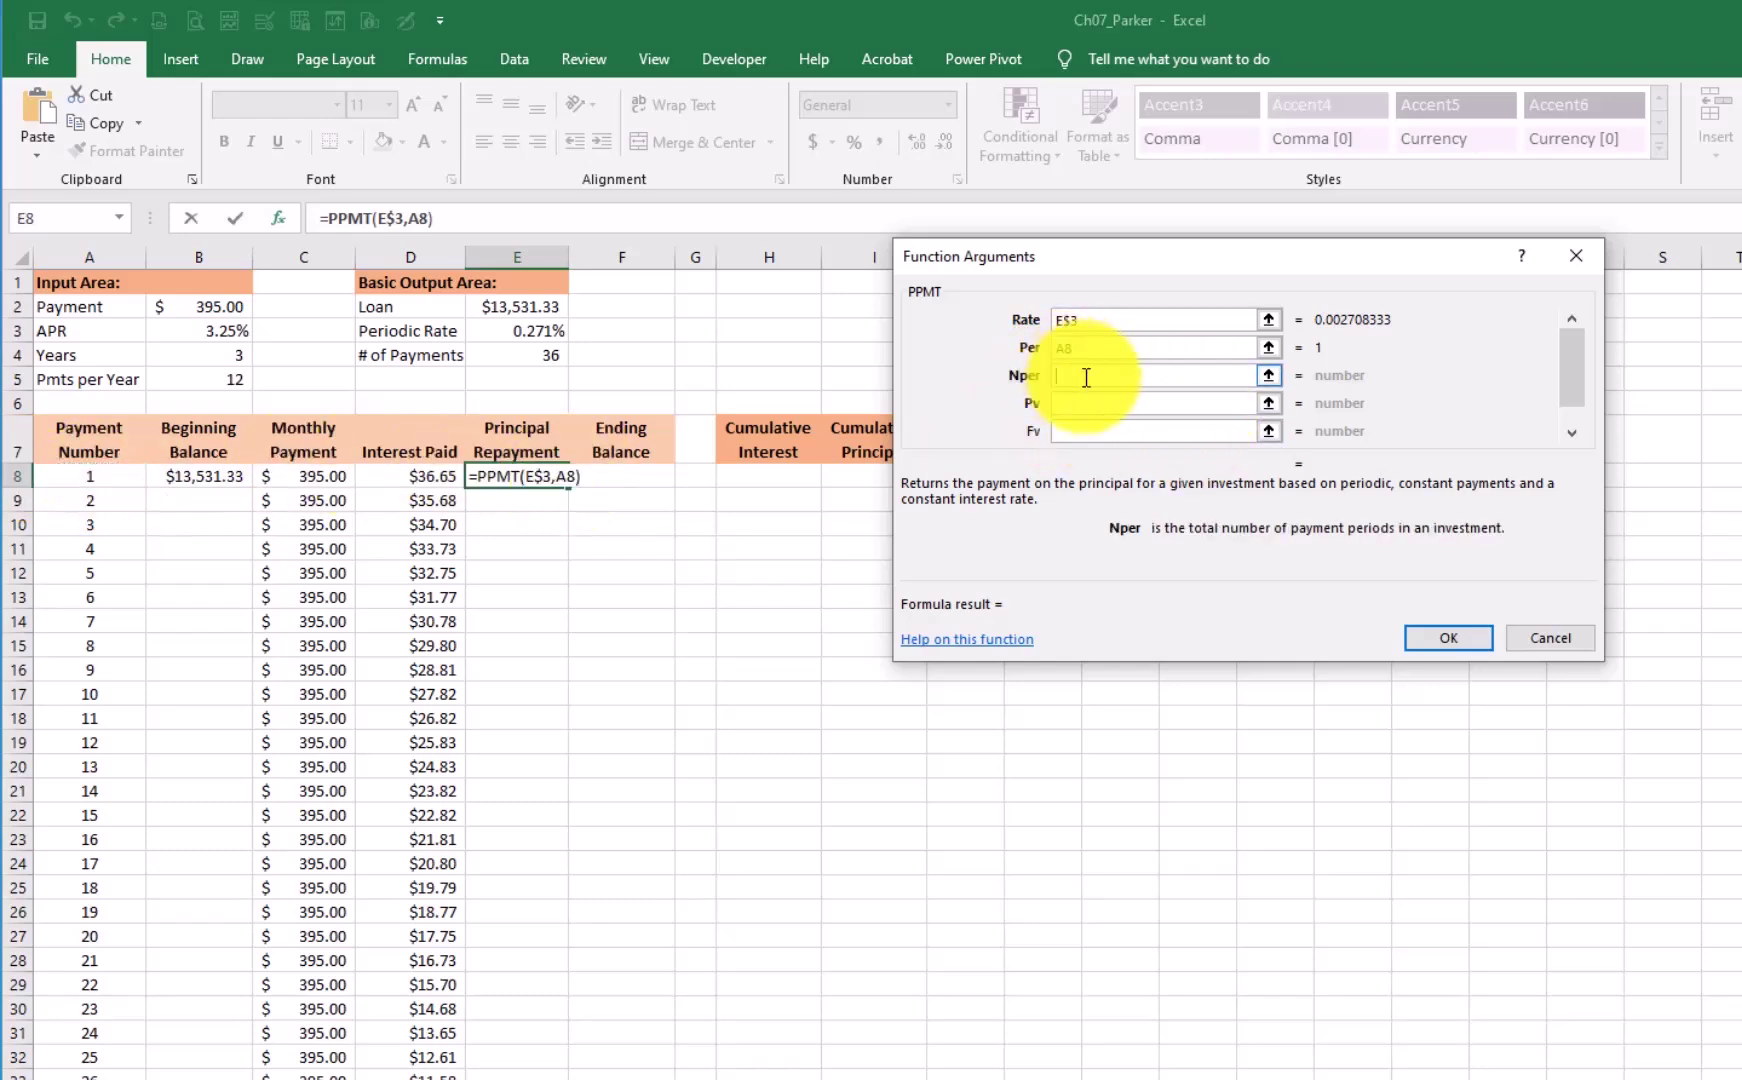
{"action": "left_click", "coordinate": [512, 356]}
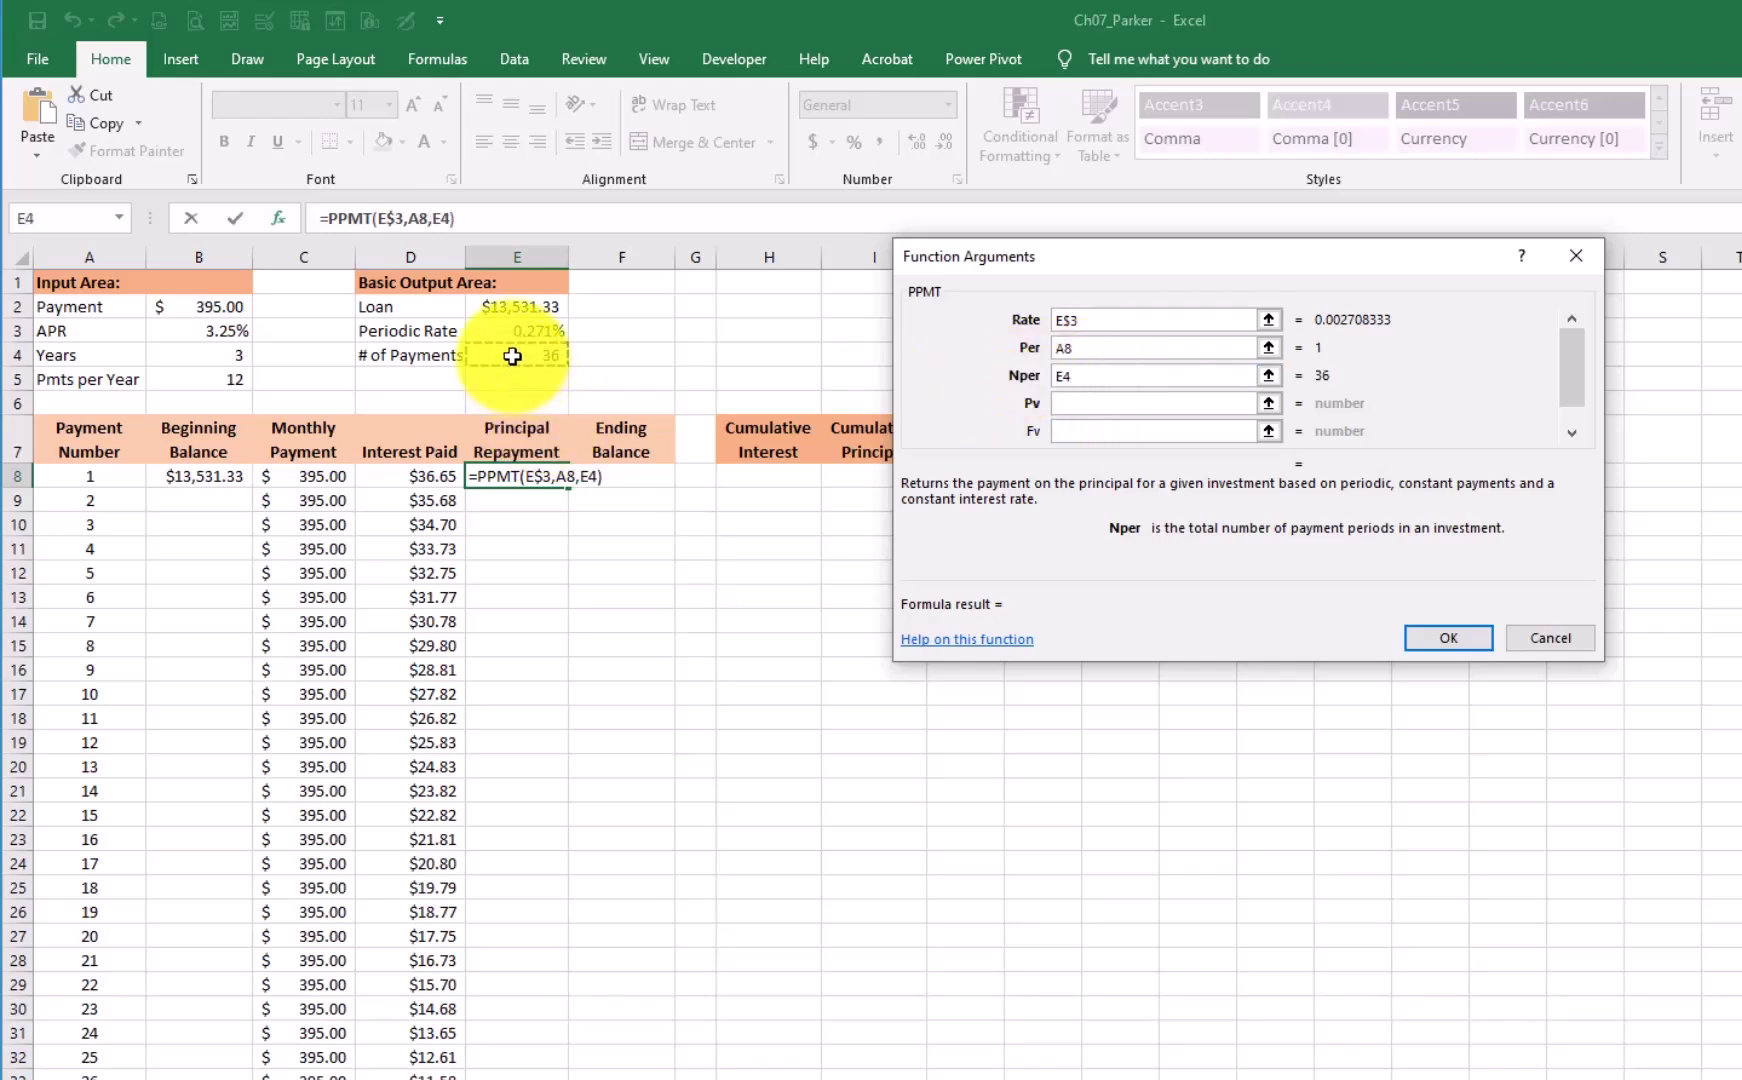
{"action": "key", "text": "F4"}
{"action": "key", "text": "F4"}
- Set Pv to -E2, confirm $358.35, and fill the principal formula down column E
{"action": "left_click", "coordinate": [1063, 404]}
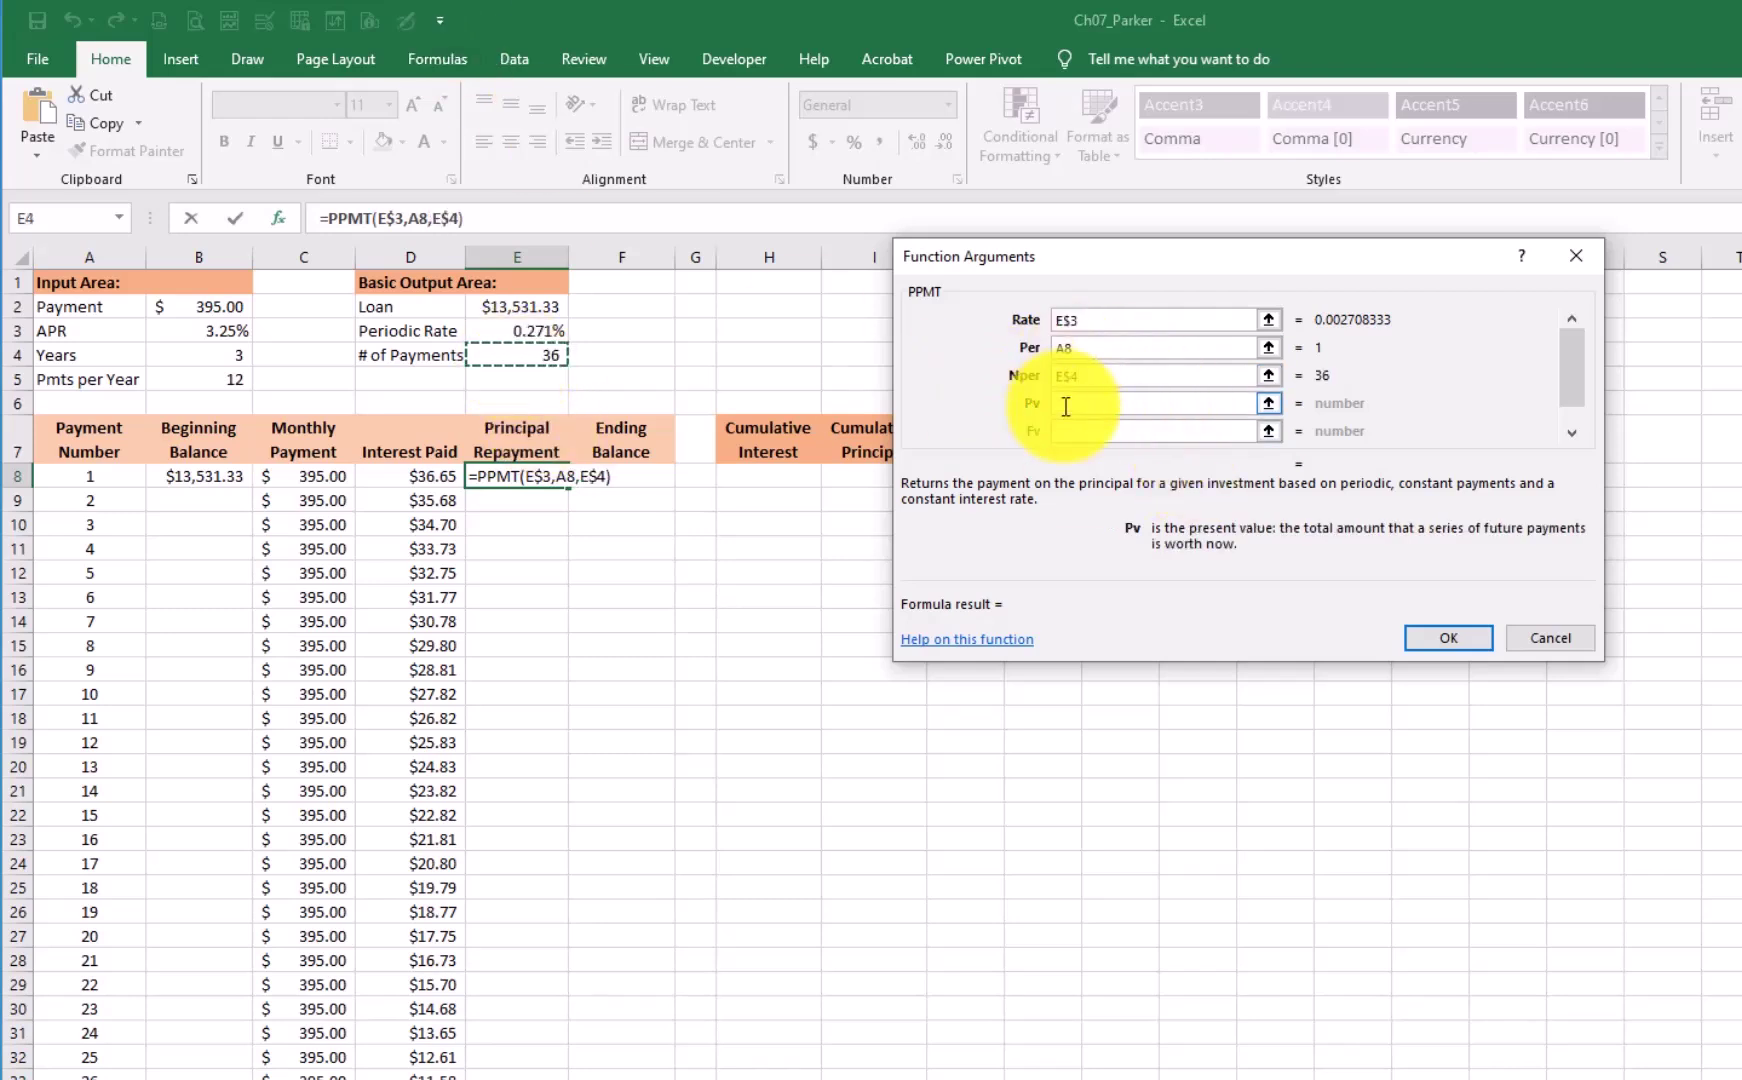
{"action": "type", "text": "-"}
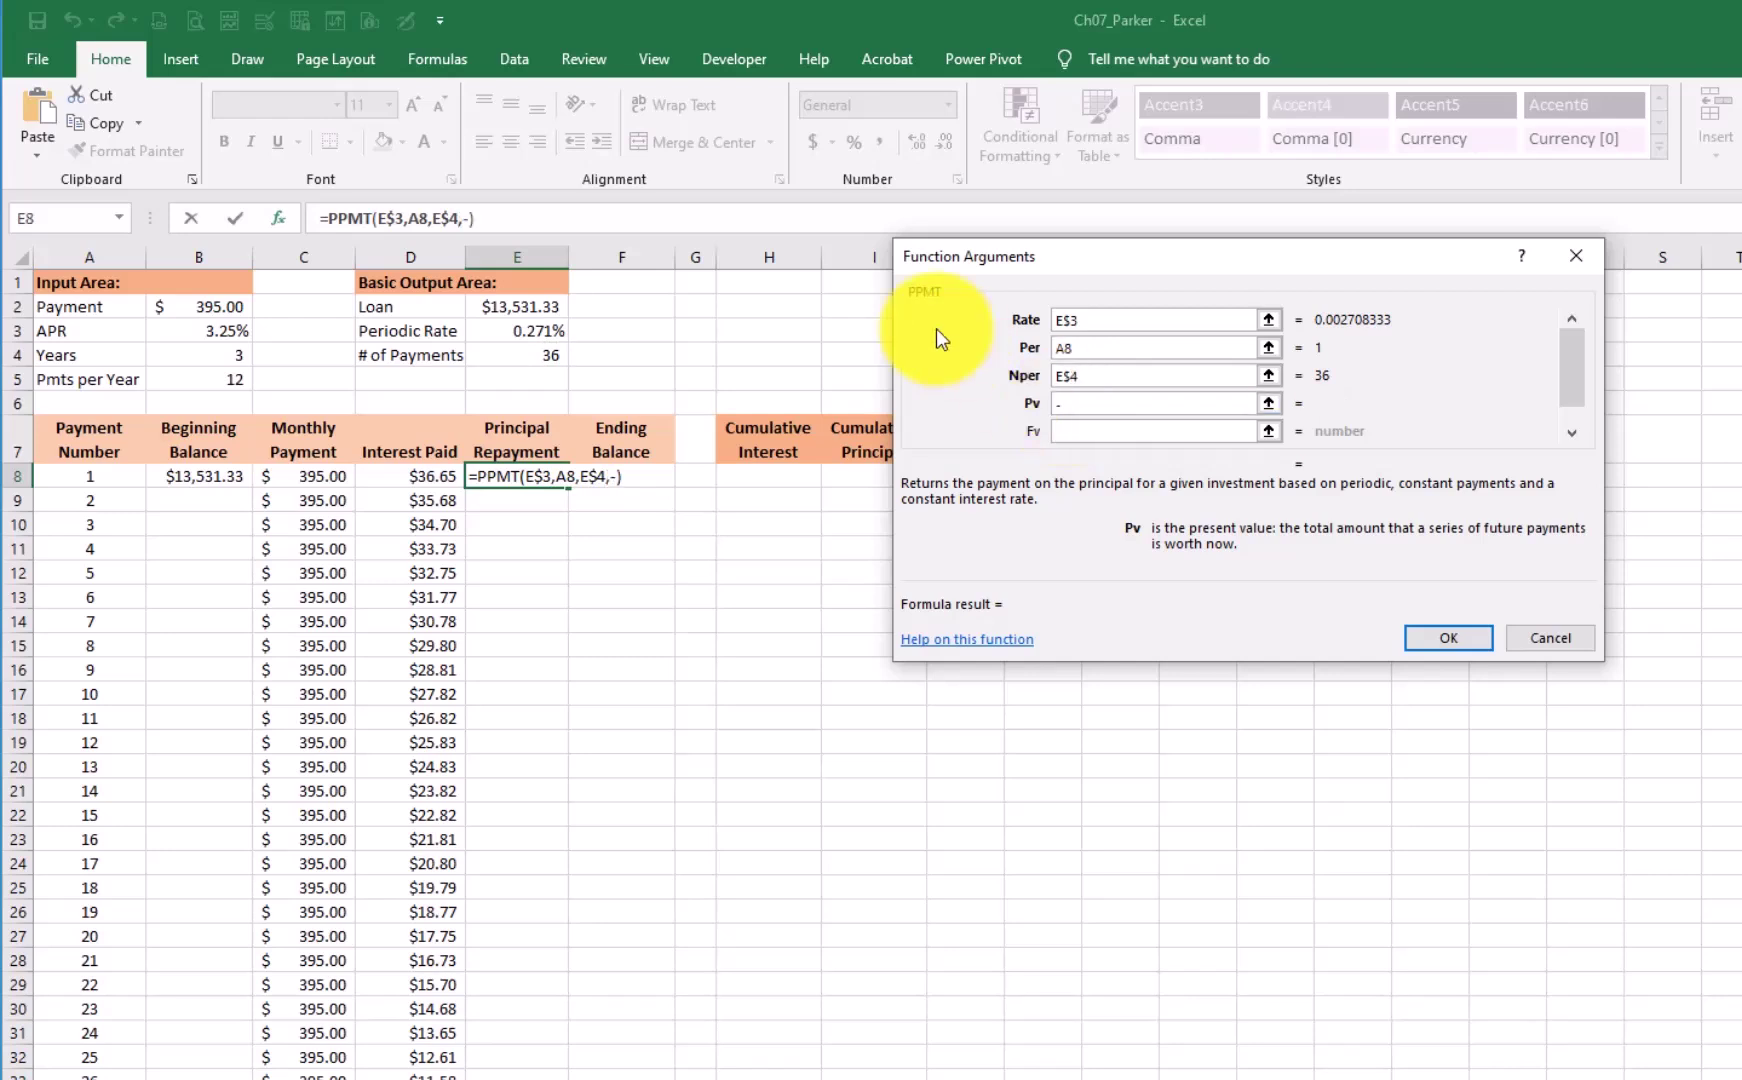
{"action": "left_click", "coordinate": [514, 305]}
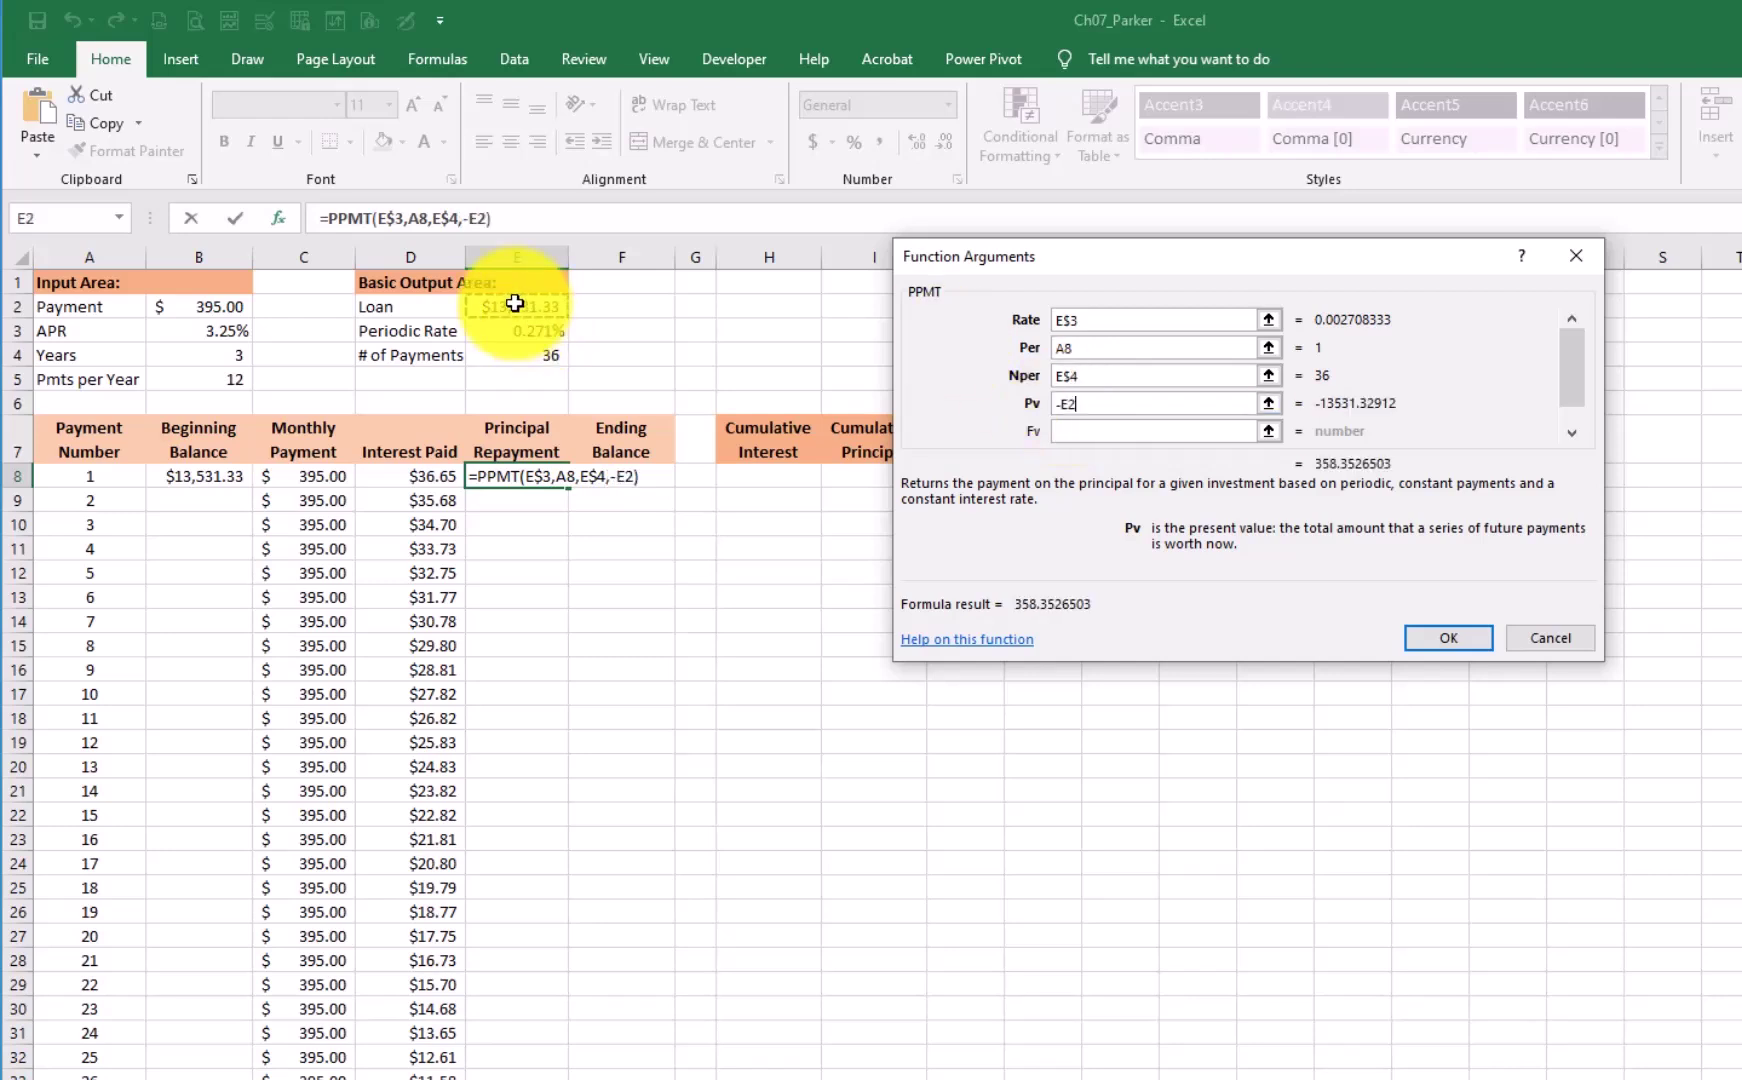
{"action": "left_click", "coordinate": [1445, 634]}
{"action": "left_click_drag", "start_coordinate": [571, 491], "coordinate": [564, 1029]}
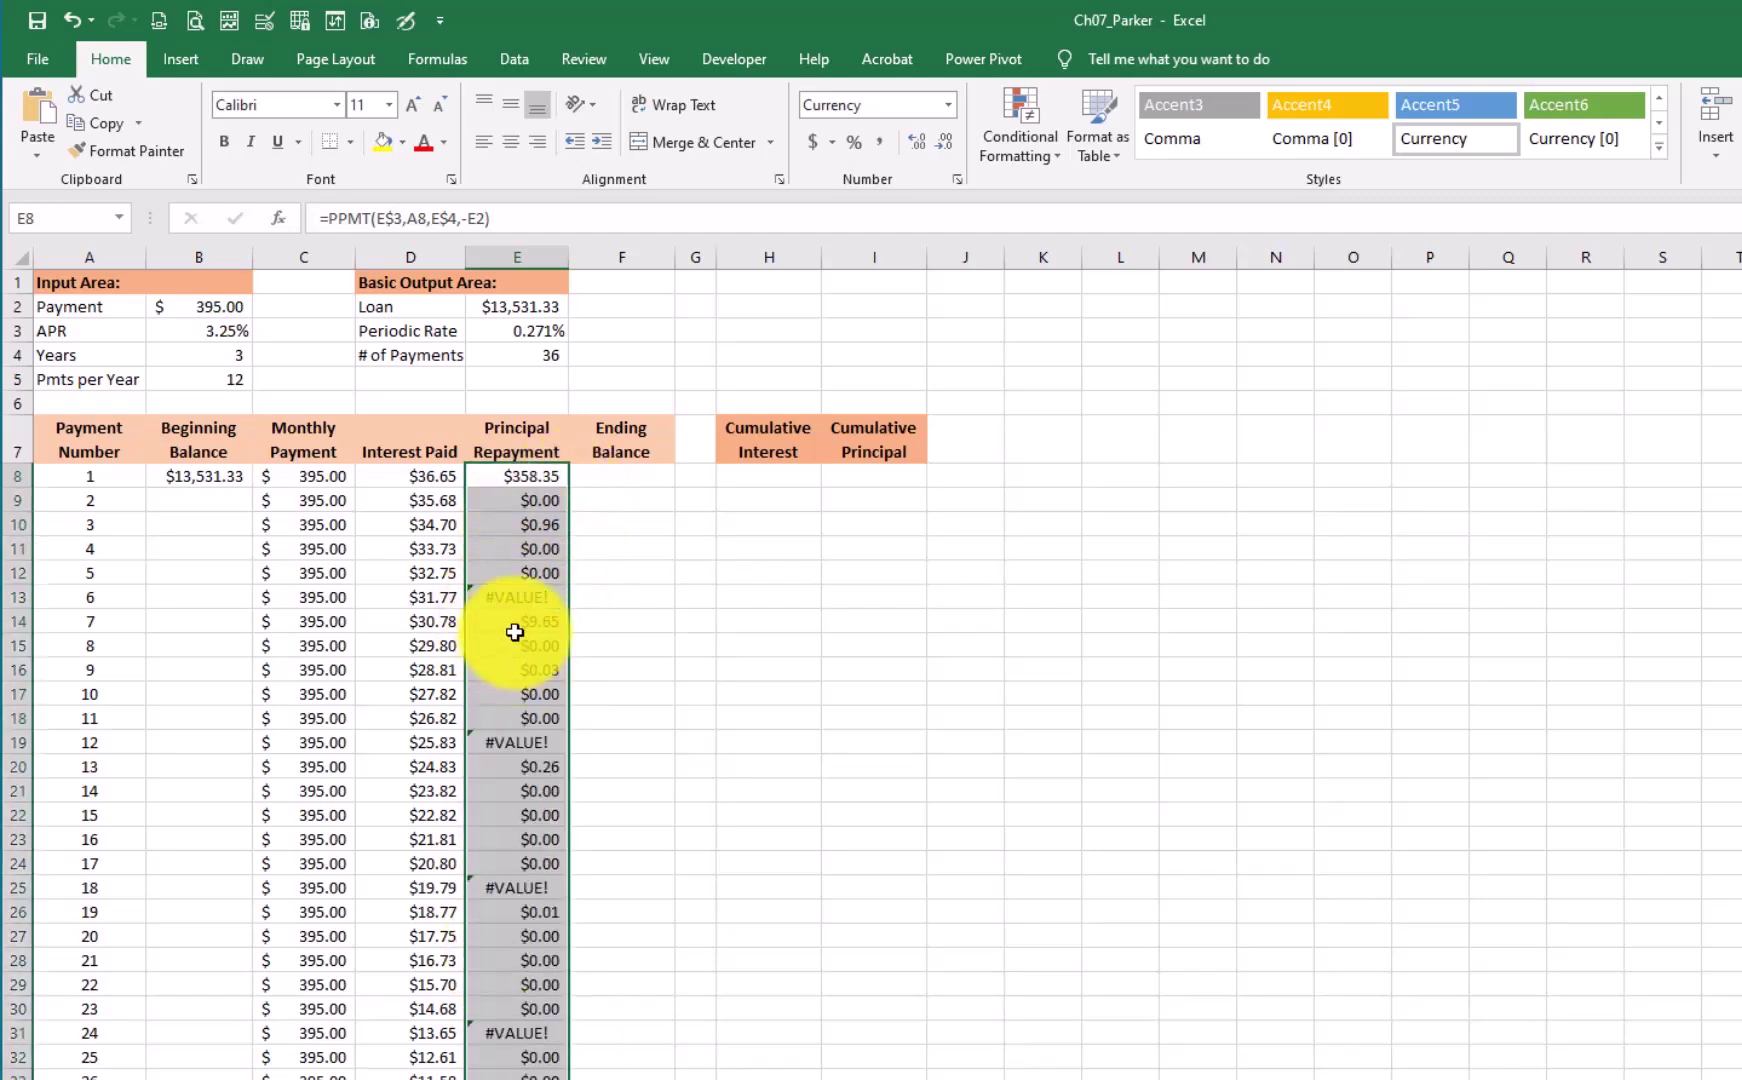
- Fix E8's Pv to -E$2 and refill the PPMT column, rising from $358.35 to $382.39
{"action": "left_click", "coordinate": [494, 468]}
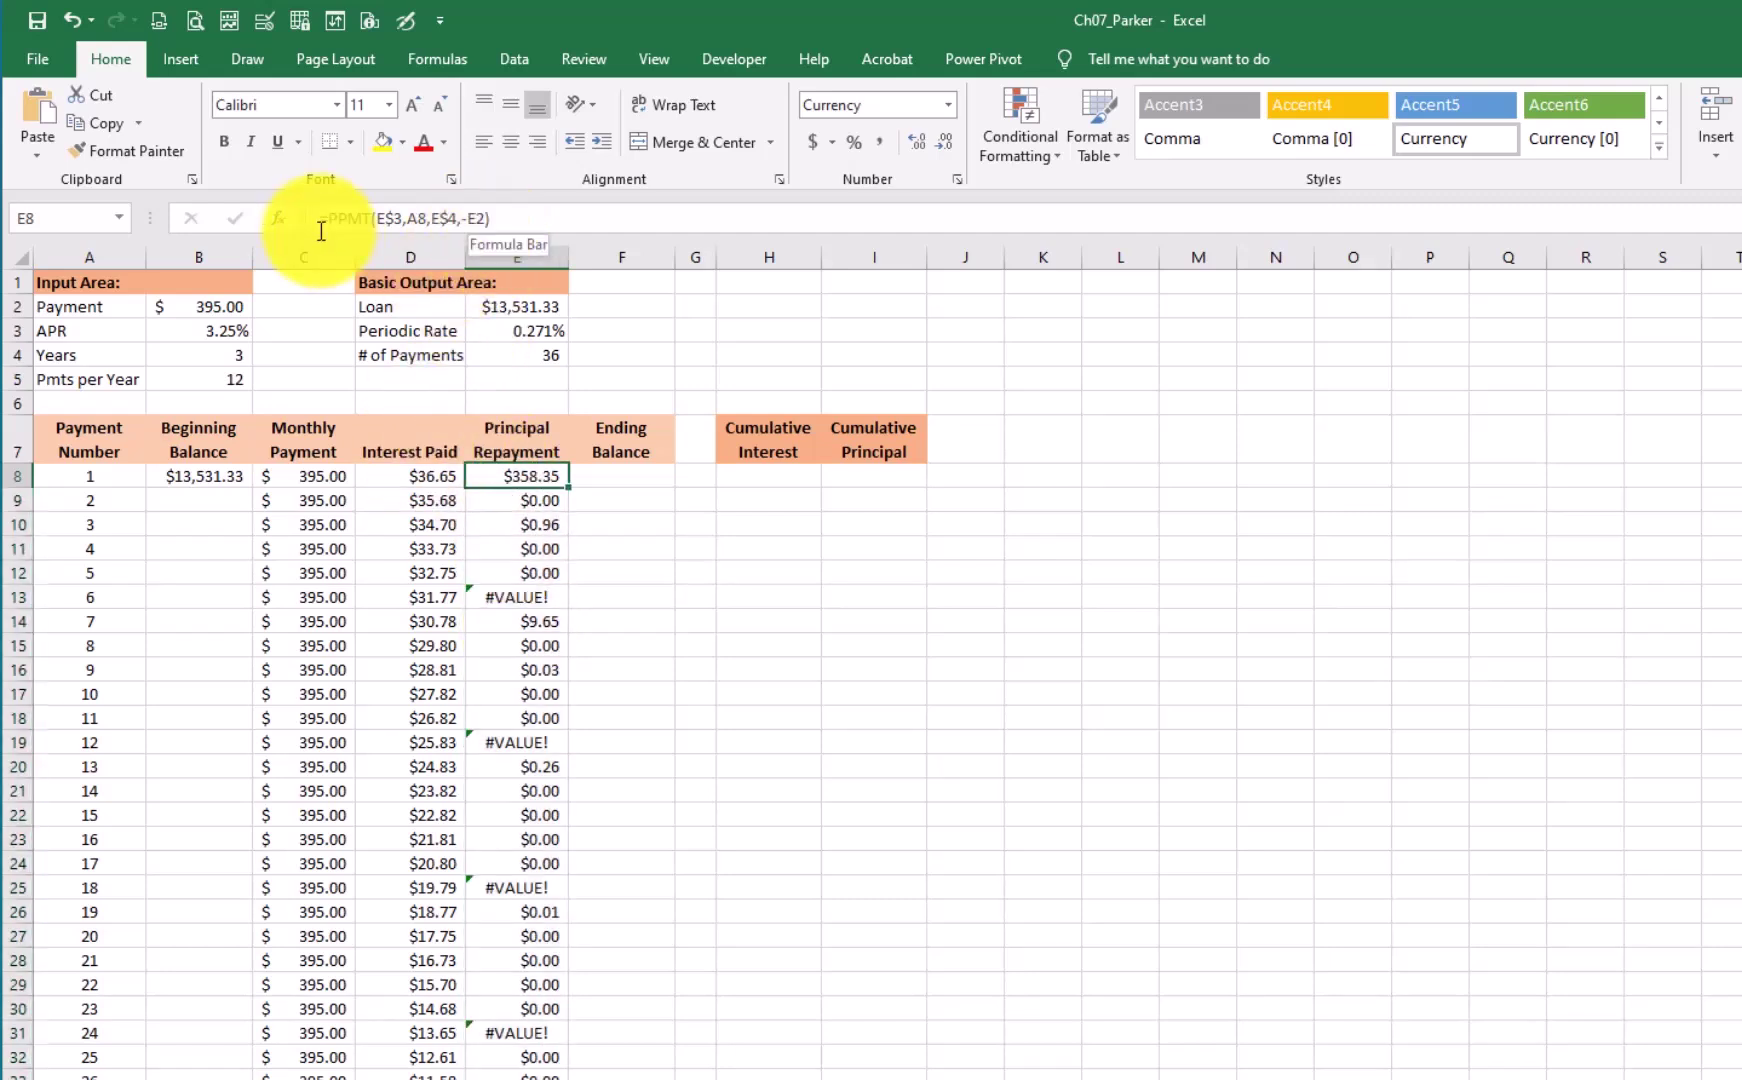
{"action": "left_click", "coordinate": [278, 218]}
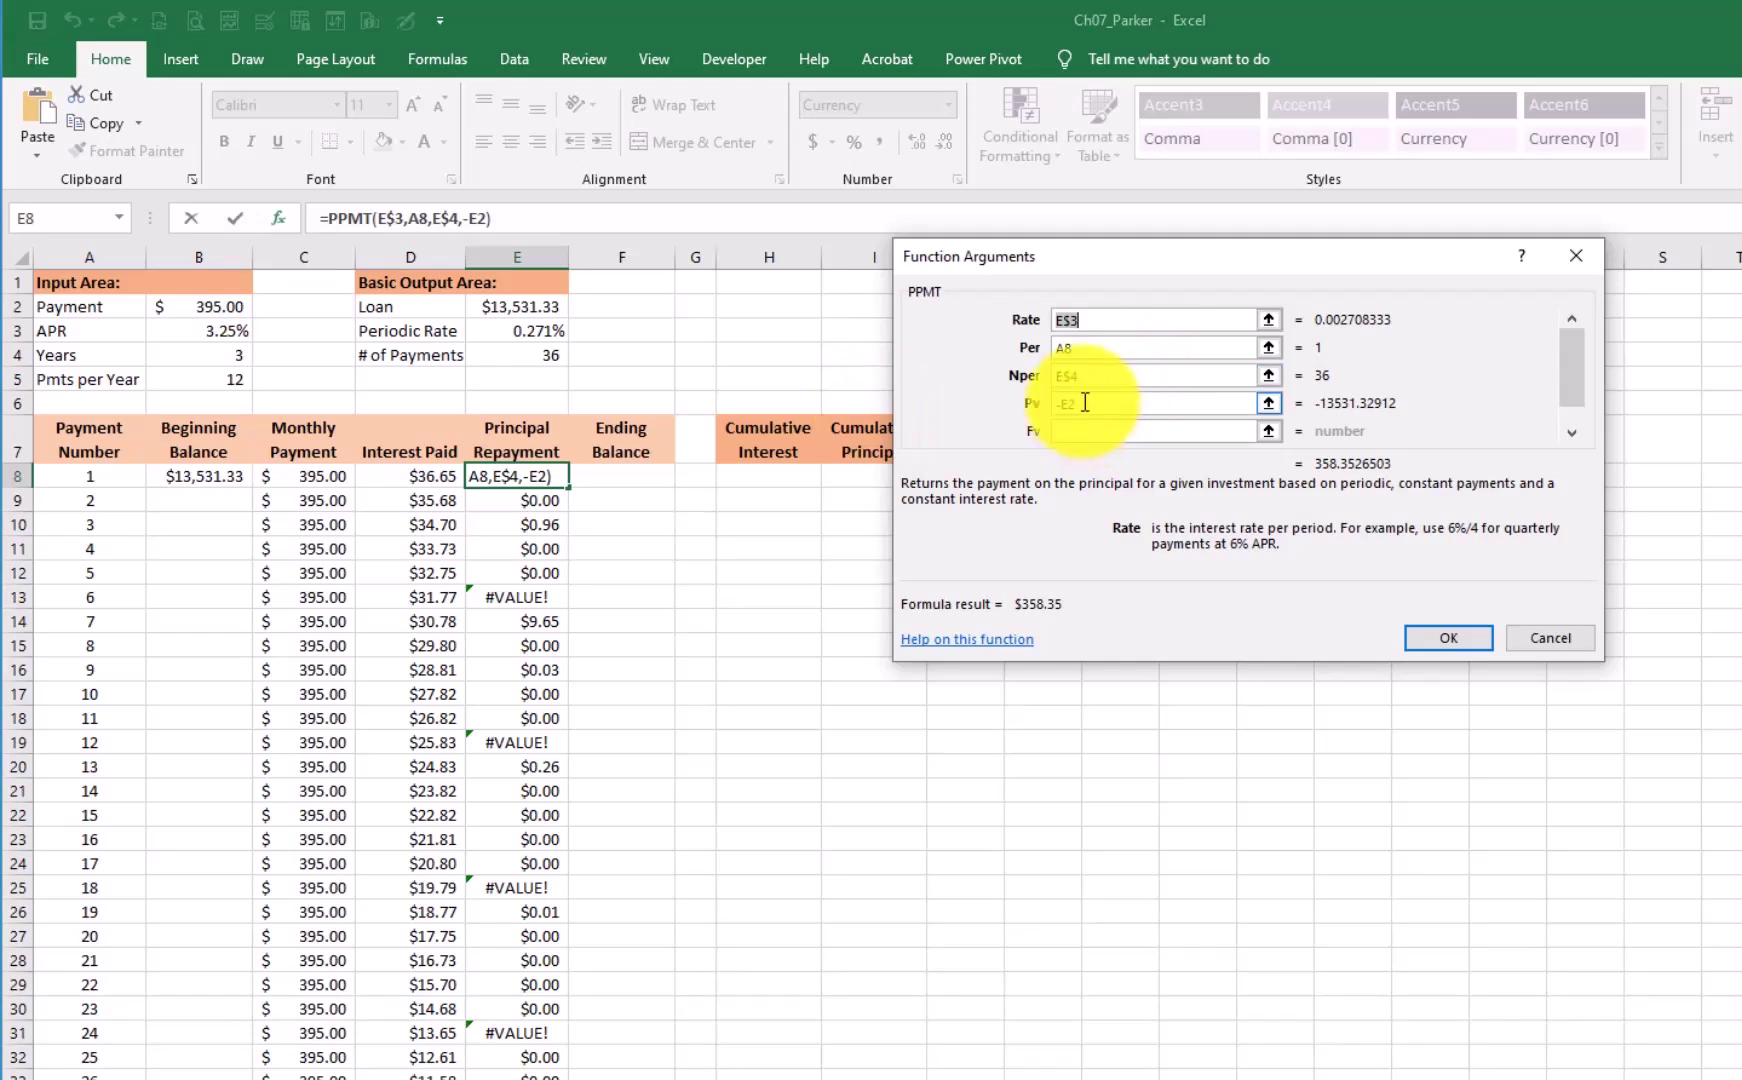
{"action": "left_click", "coordinate": [1100, 403]}
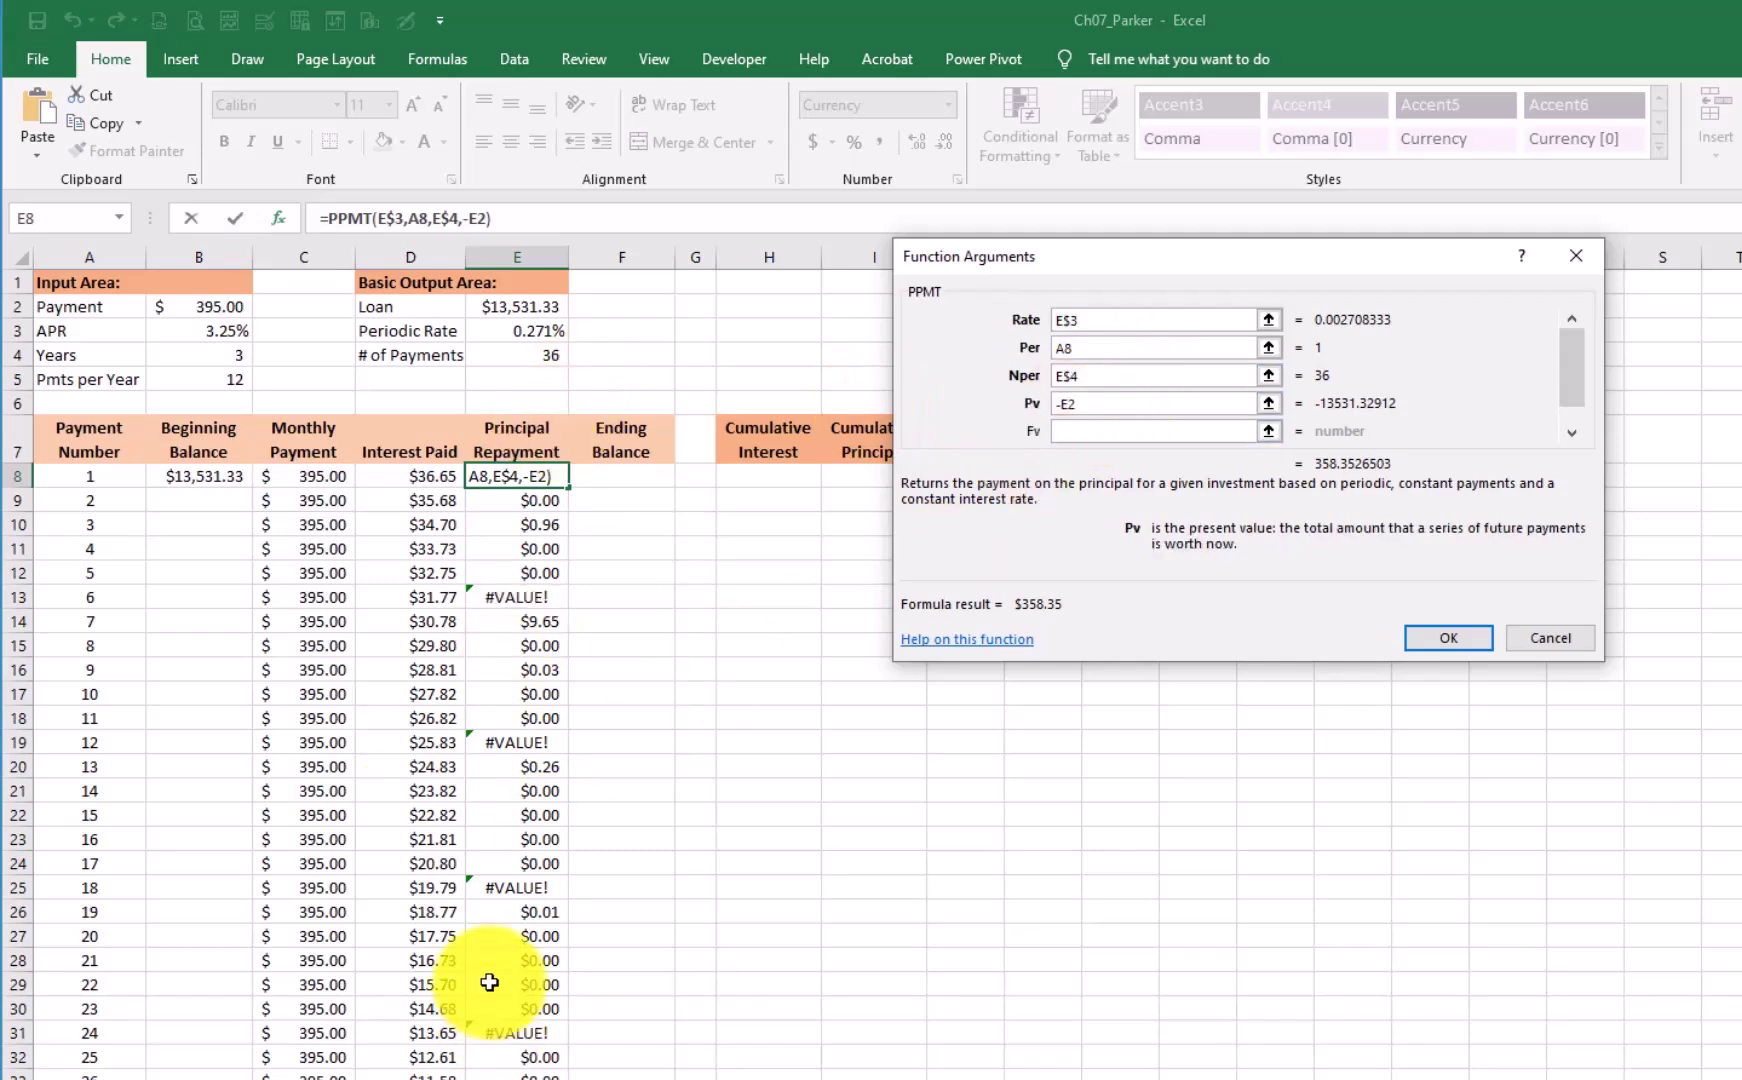
{"action": "key", "text": "F4"}
{"action": "key", "text": "F4"}
{"action": "key", "text": "Return"}
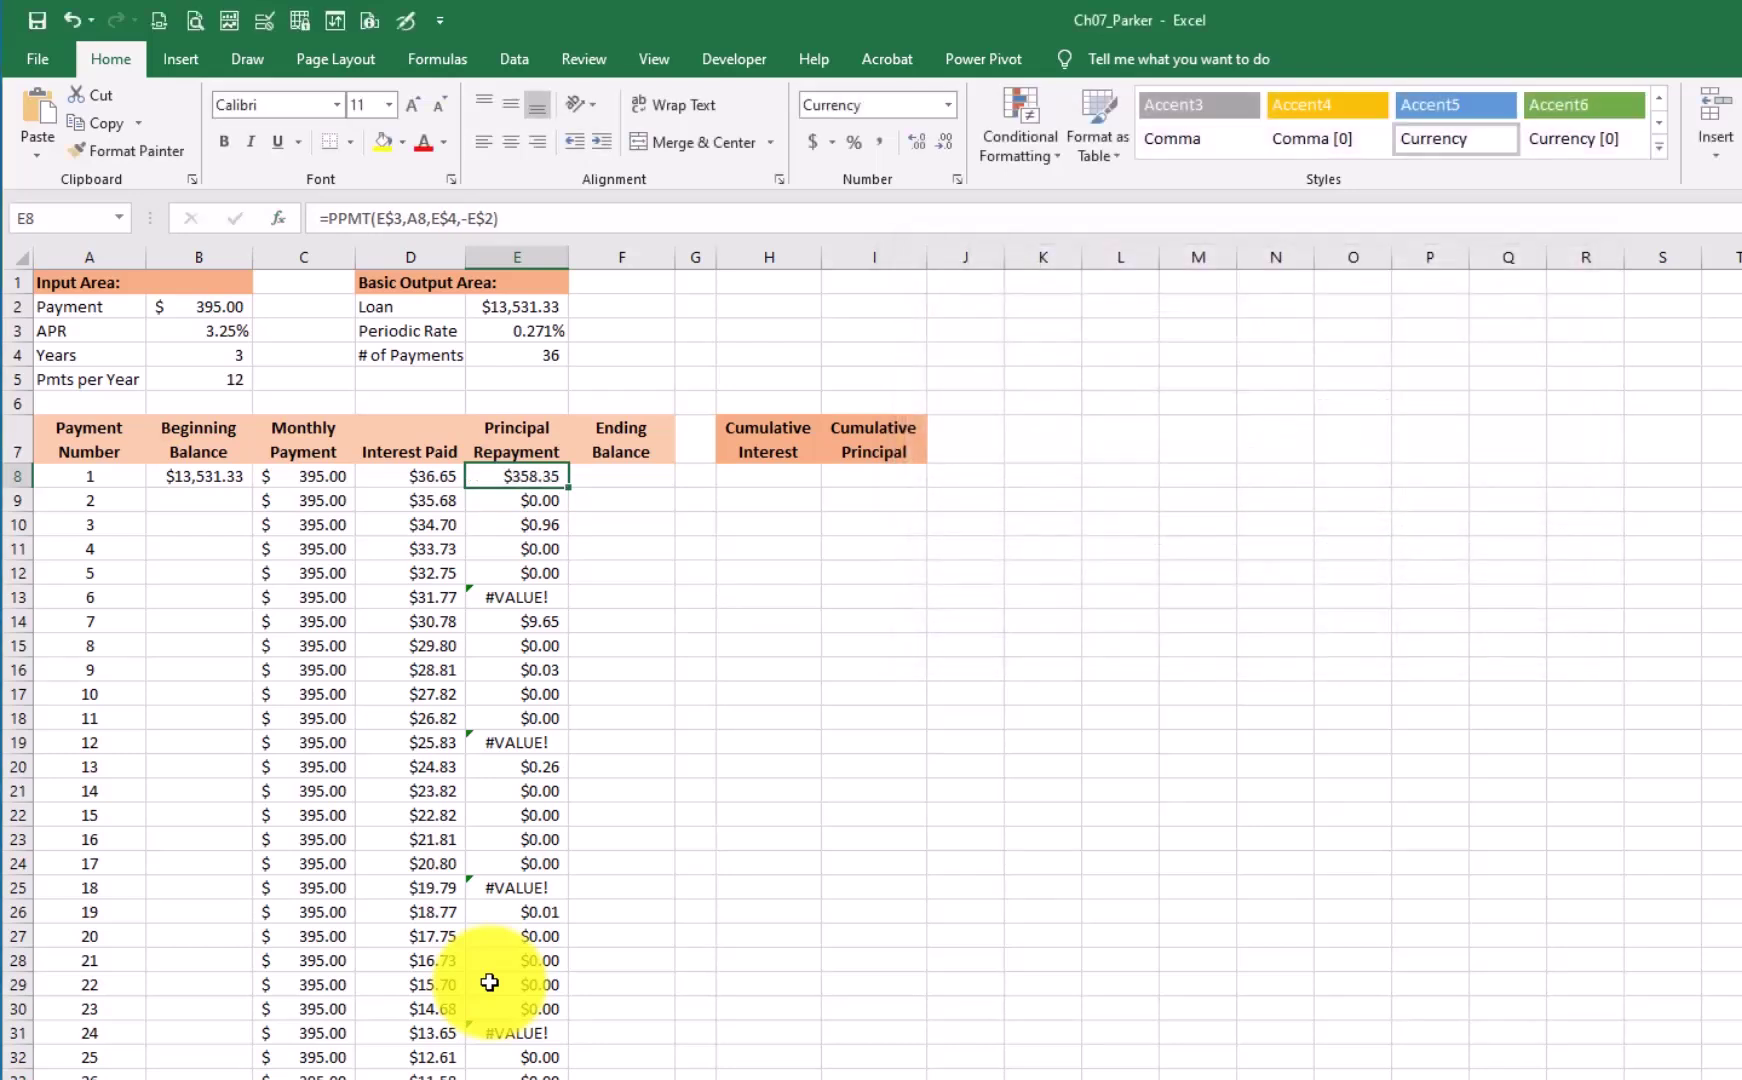
{"action": "key", "text": "ctrl+shift+Down"}
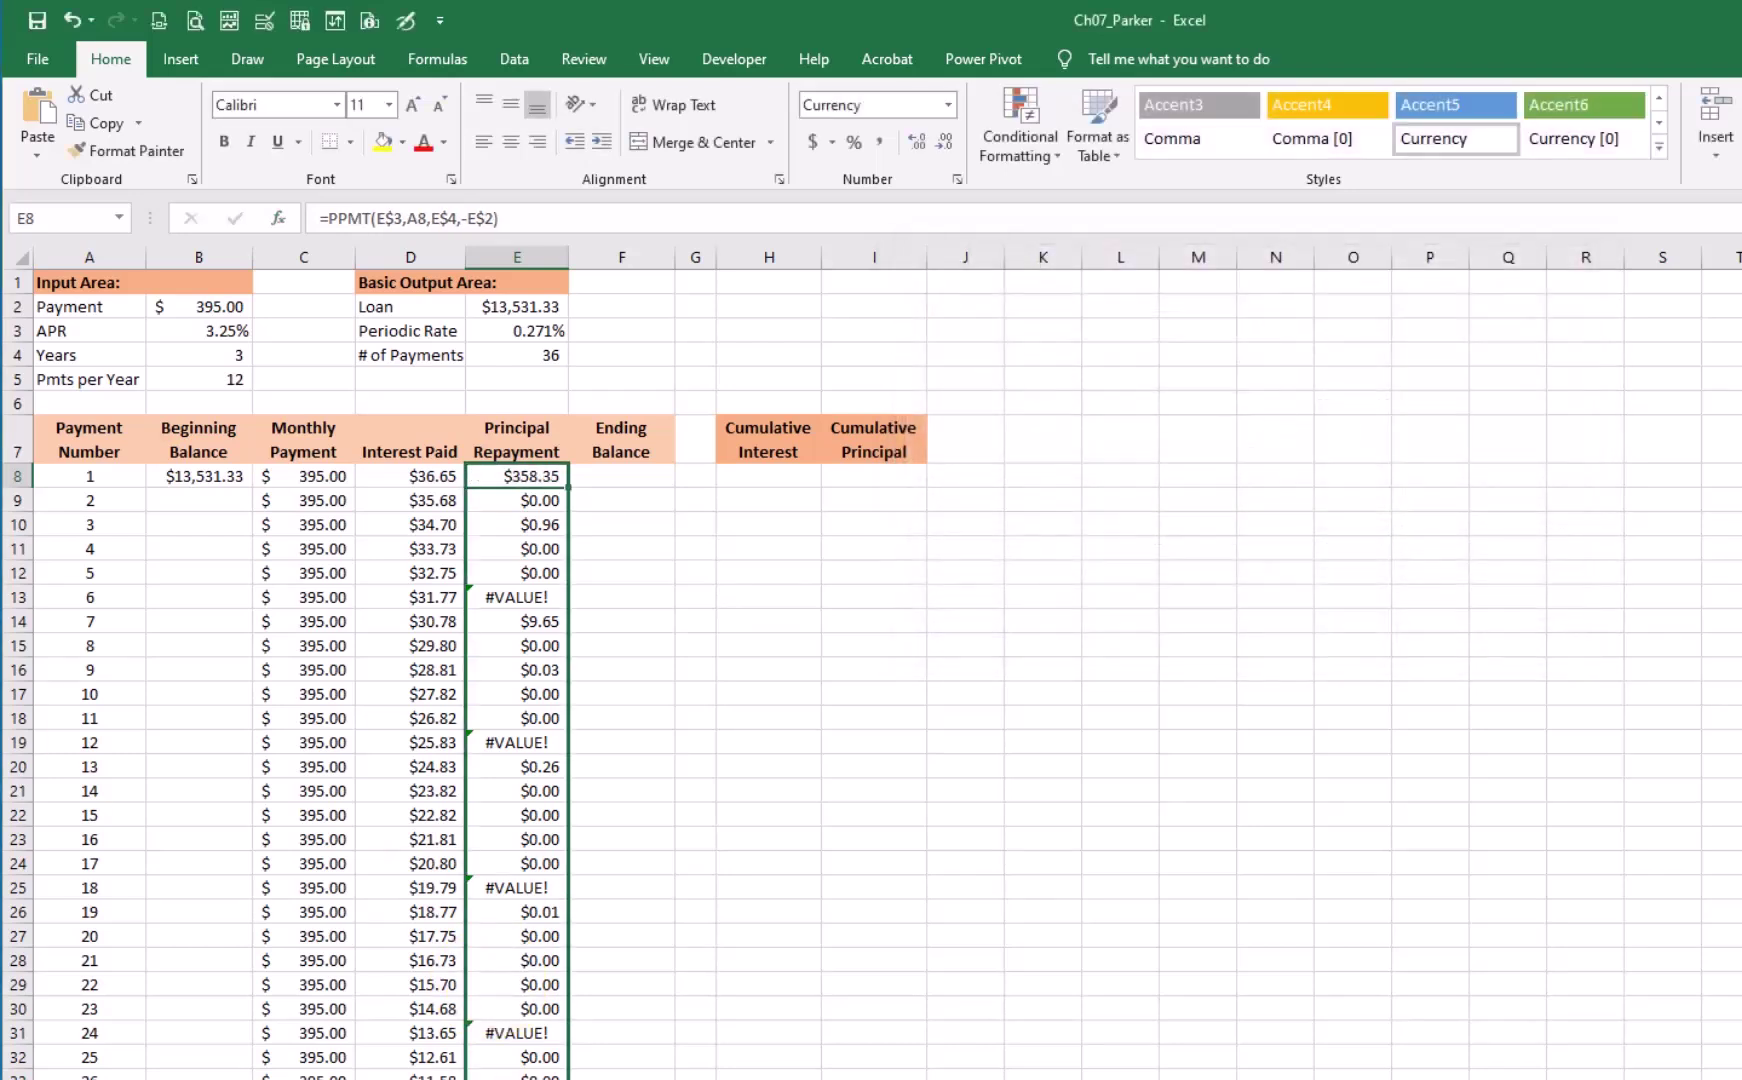
{"action": "key", "text": "ctrl+d"}
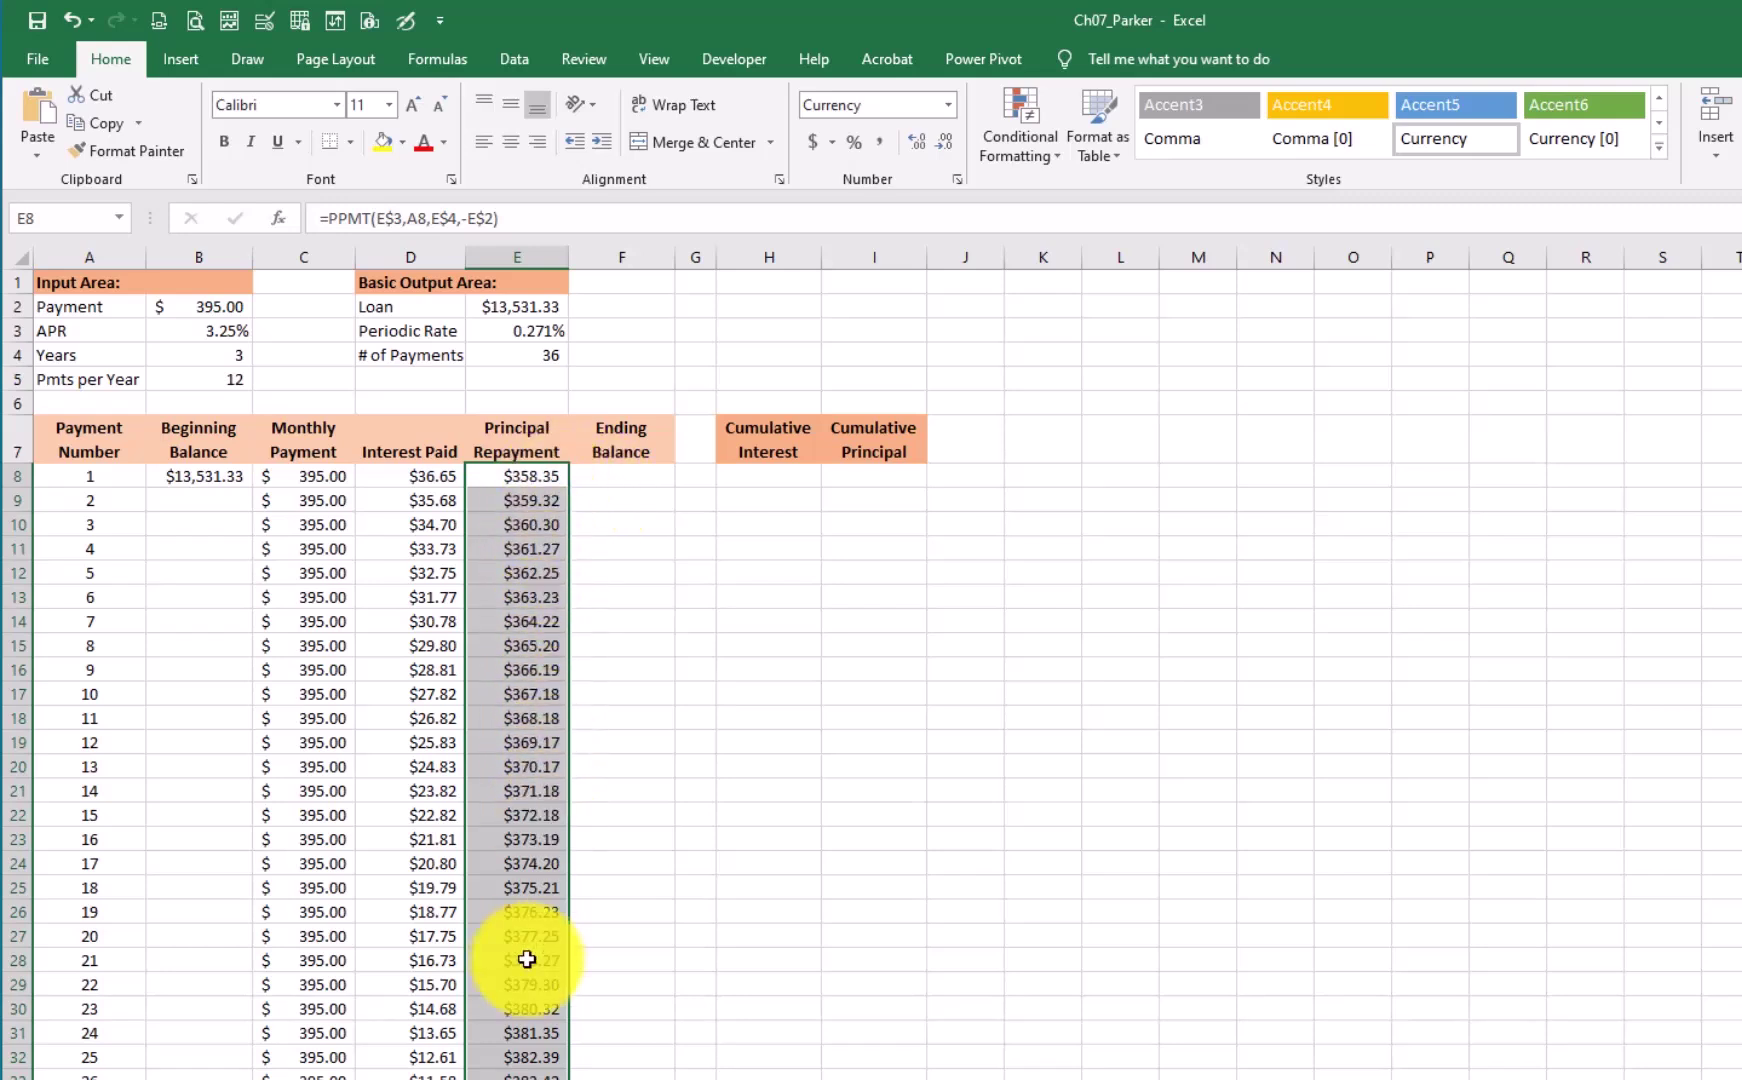
- Enter =B8-E8 in F8 for a $13,172.98 first ending balance
{"action": "left_click", "coordinate": [612, 477]}
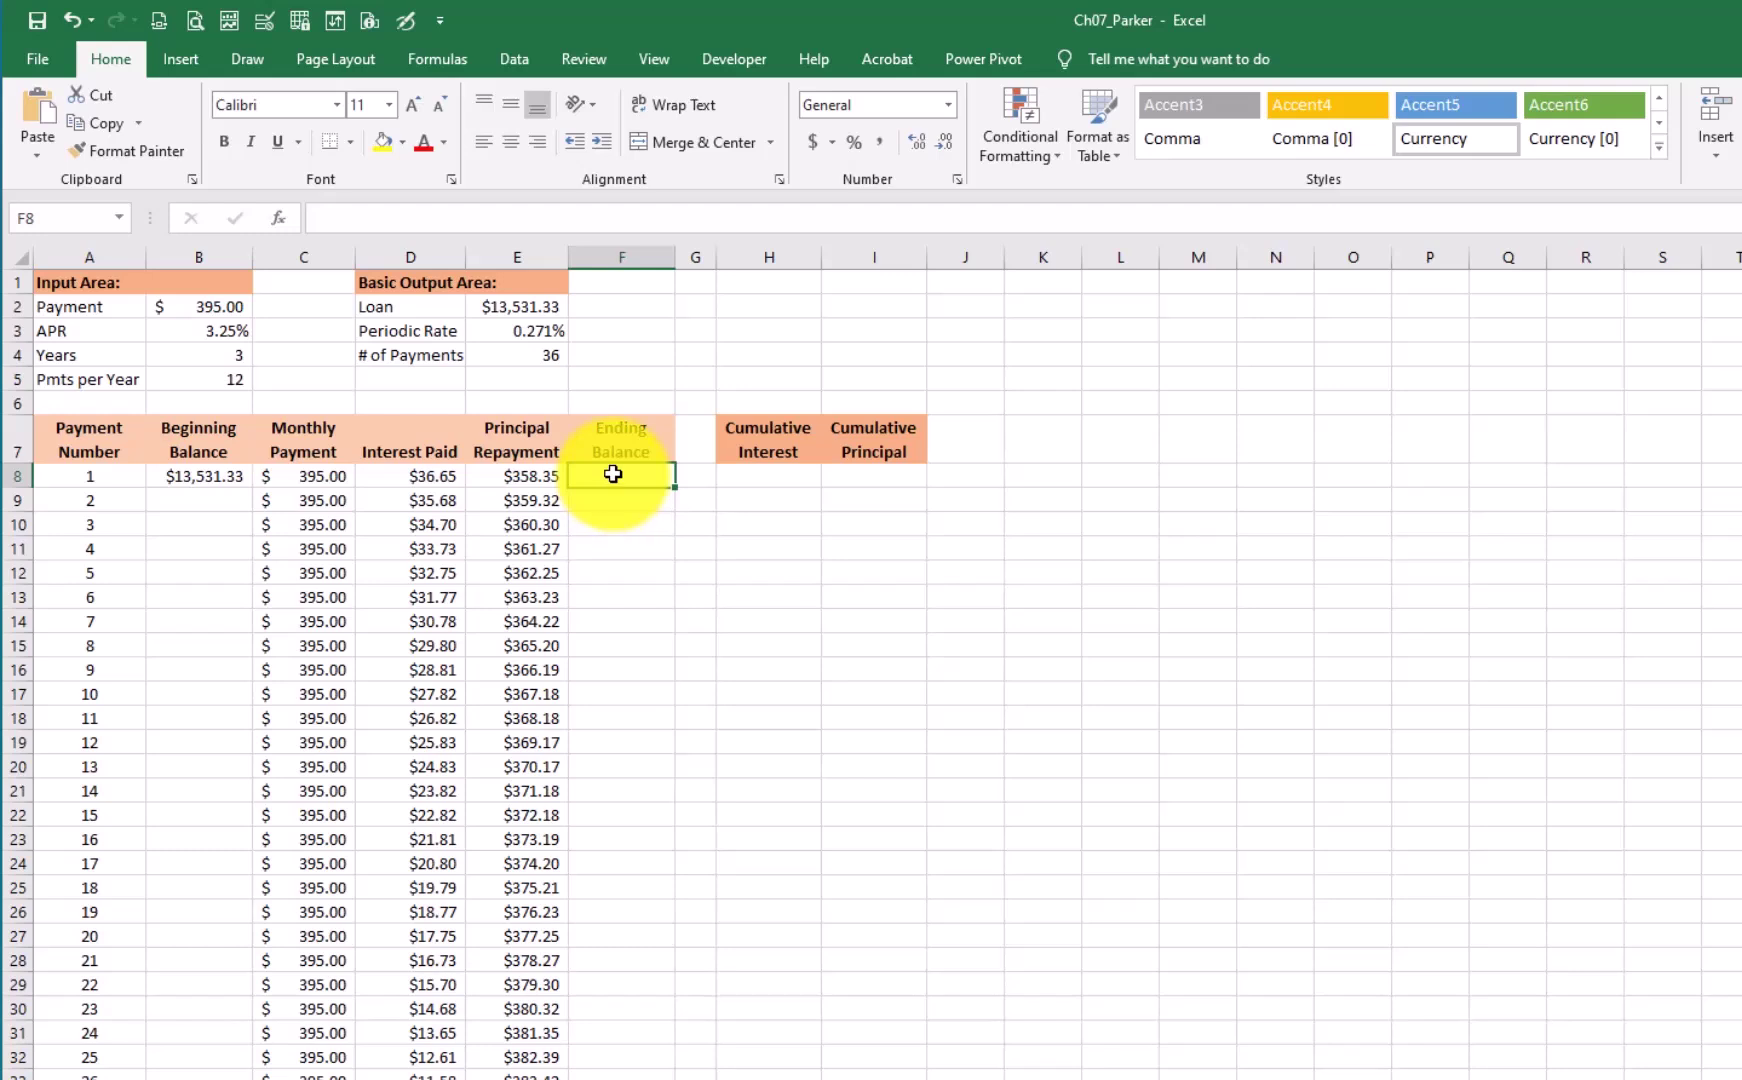
{"action": "type", "text": "="}
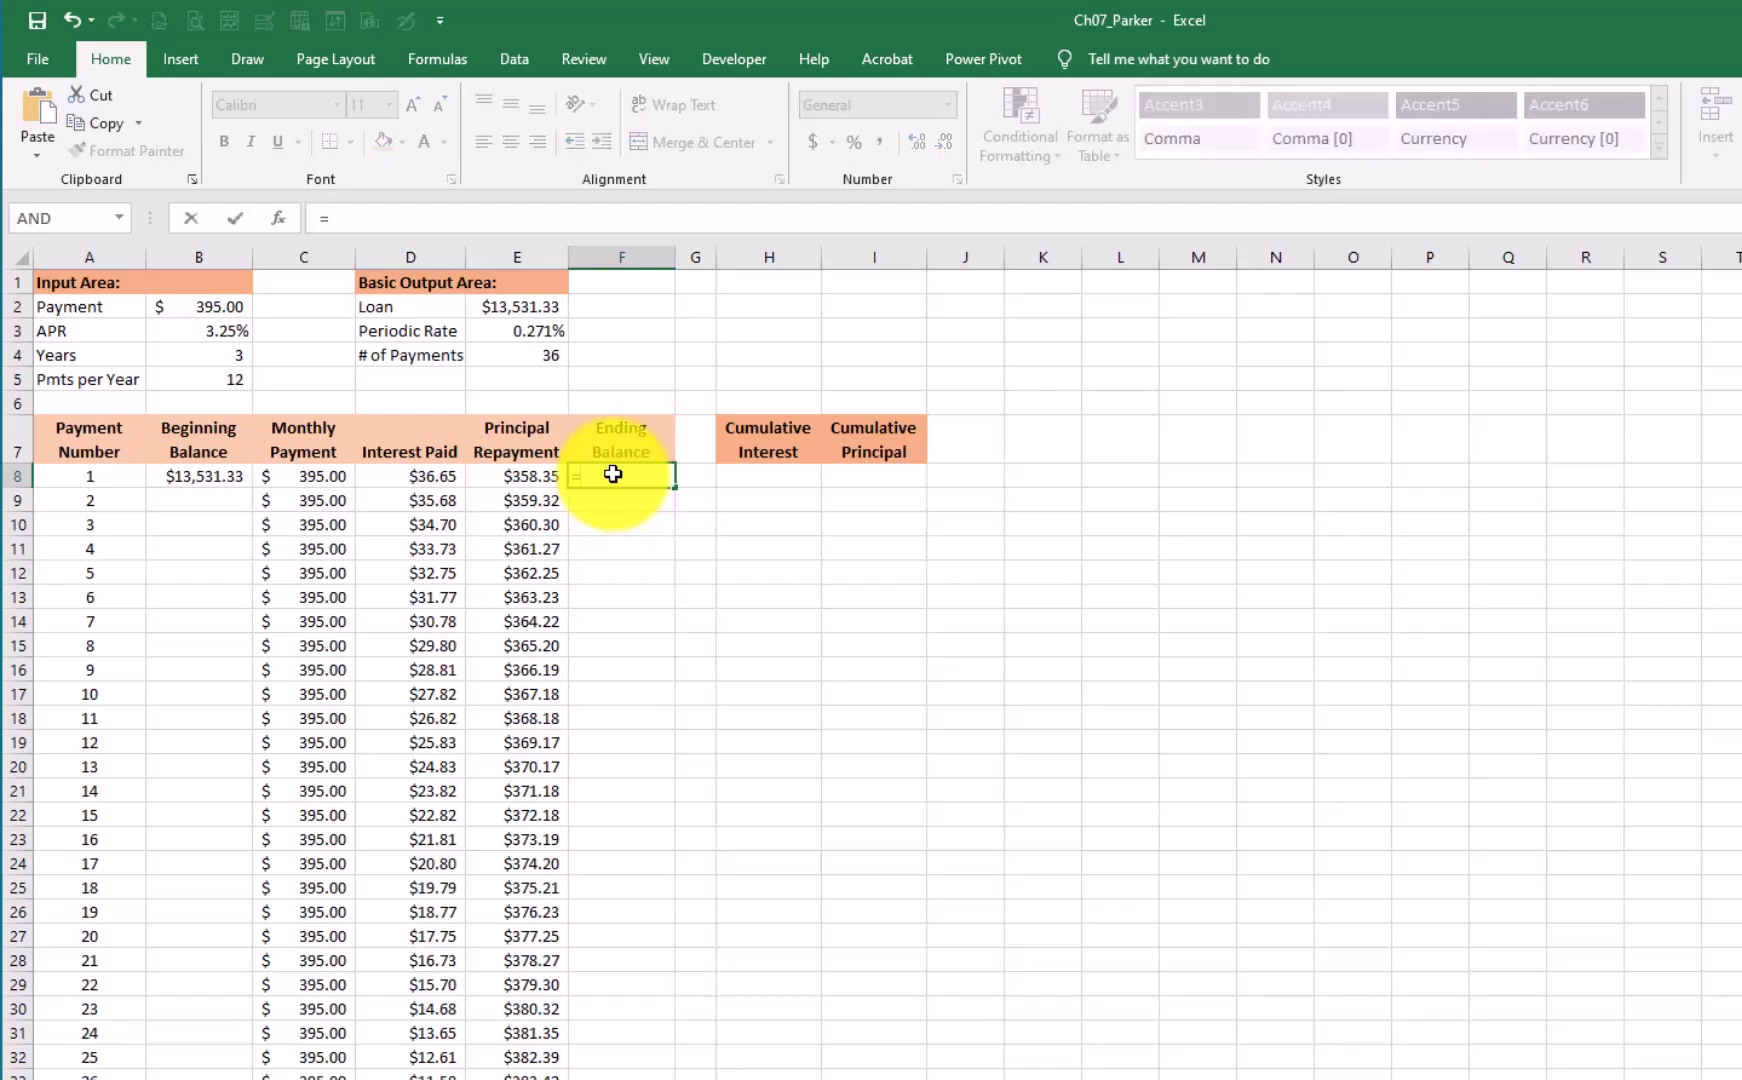
{"action": "left_click", "coordinate": [207, 475]}
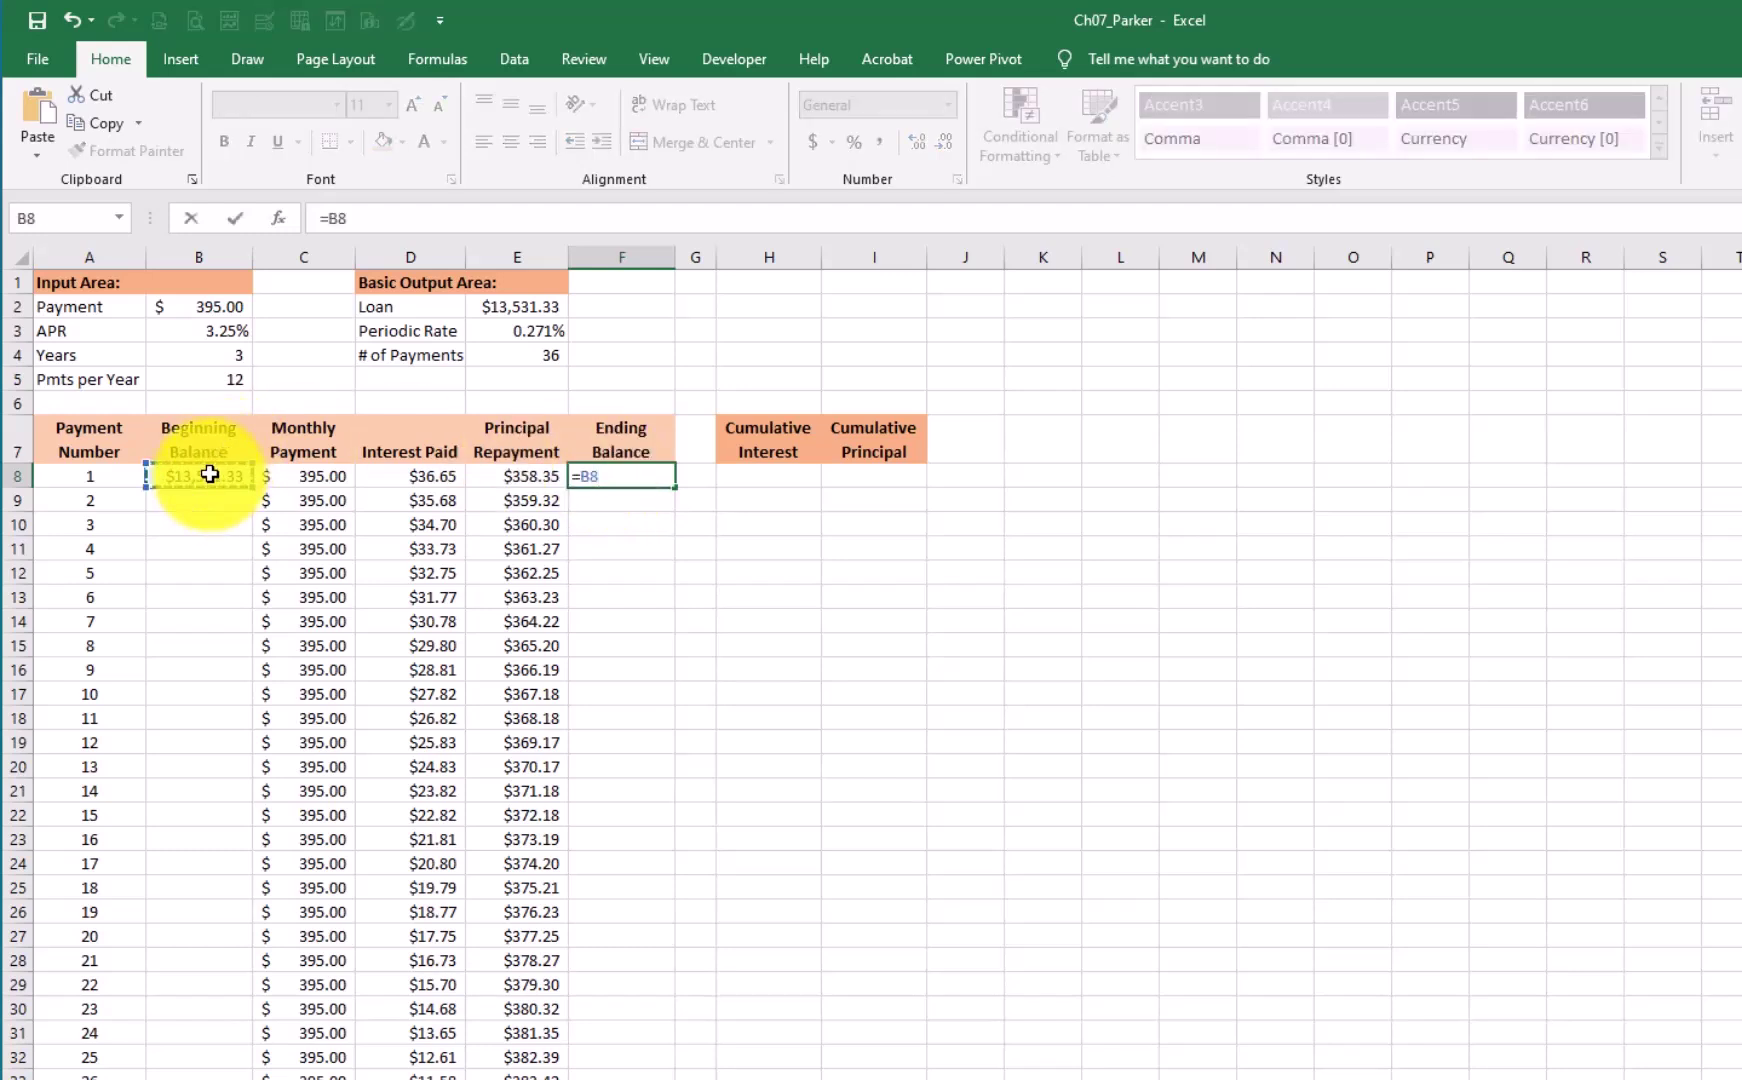
{"action": "type", "text": "-"}
{"action": "left_click", "coordinate": [540, 474]}
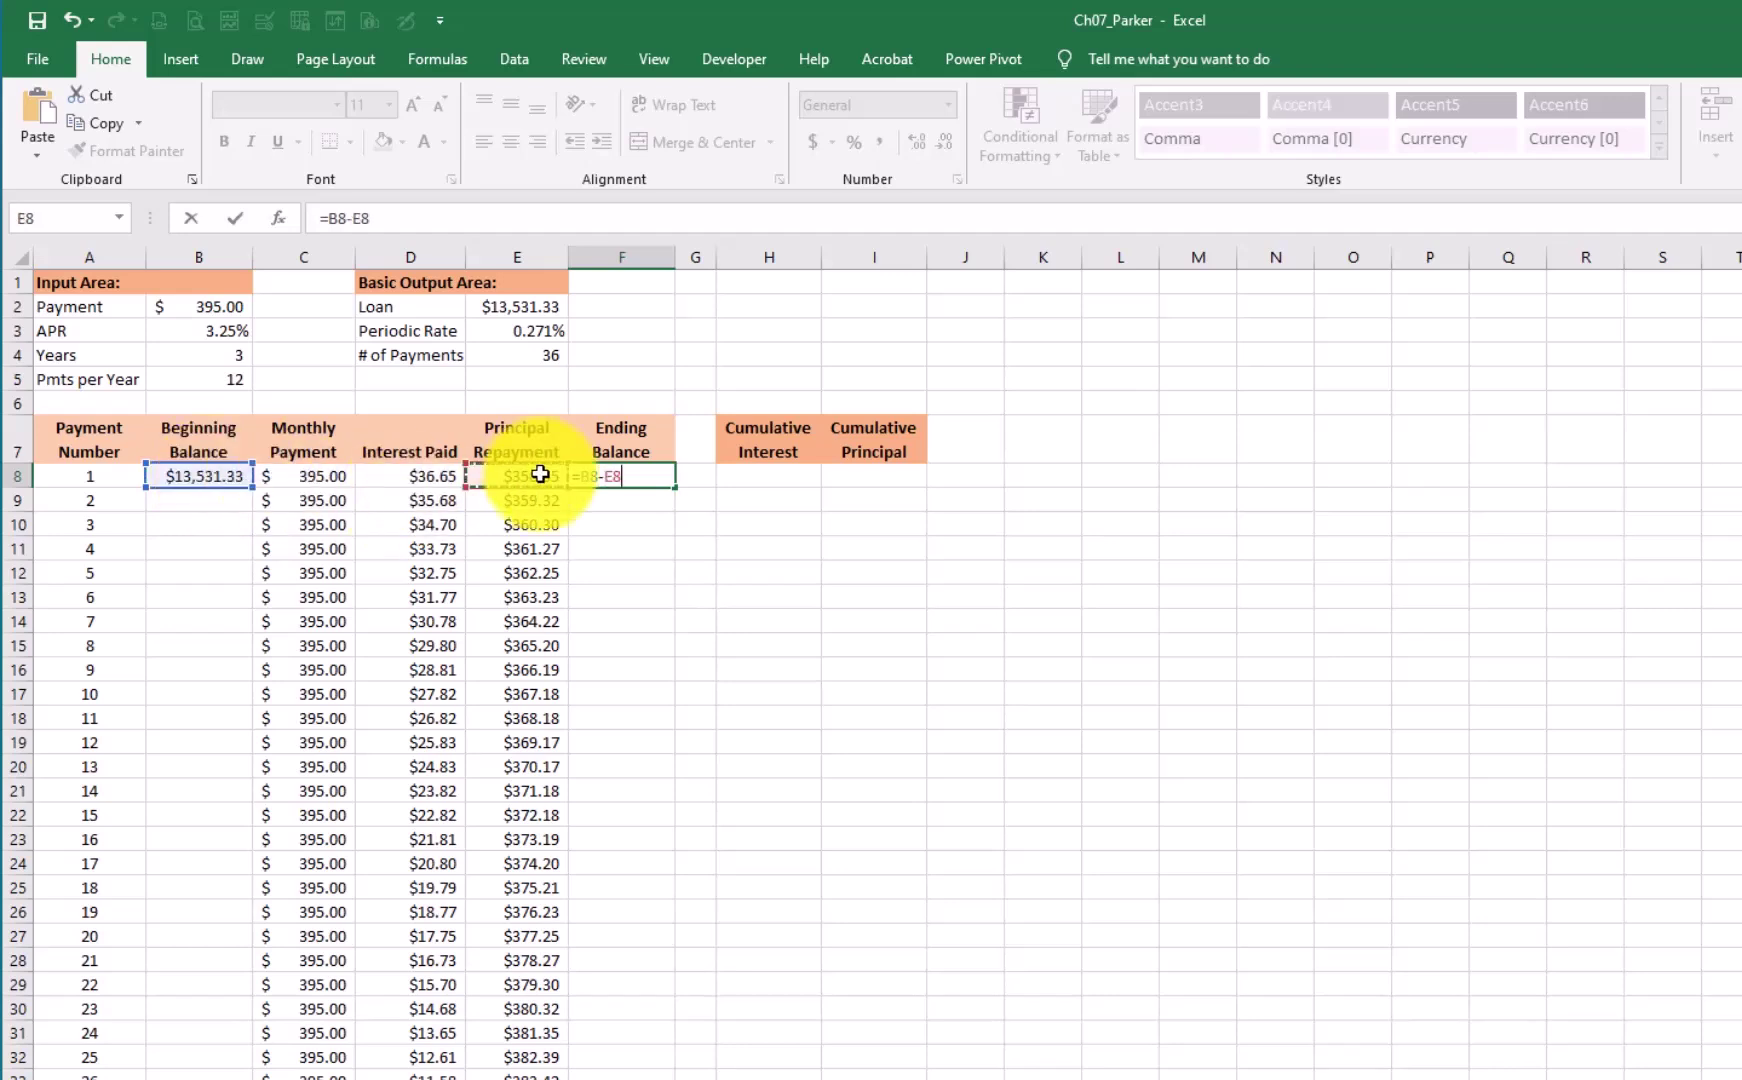
{"action": "key", "text": "Return"}
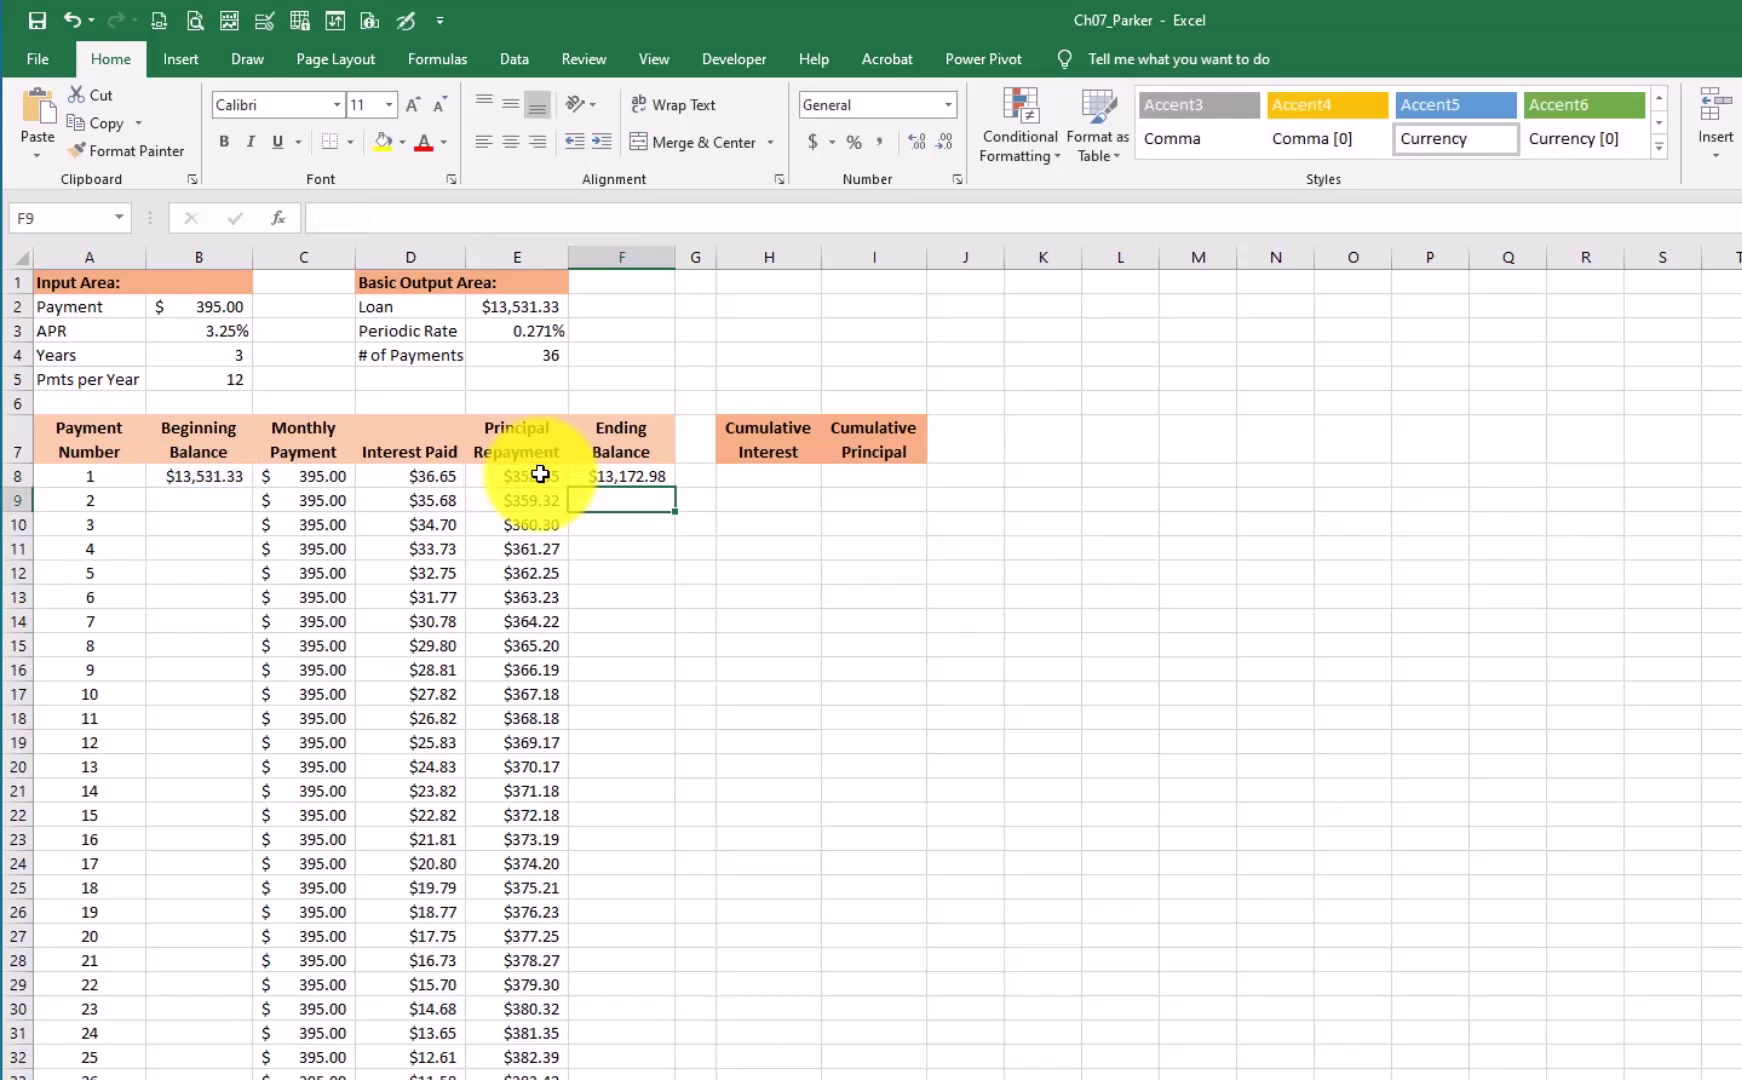
- Set B9 to =F8 so payment 2's beginning balance carries forward
{"action": "left_click", "coordinate": [179, 497]}
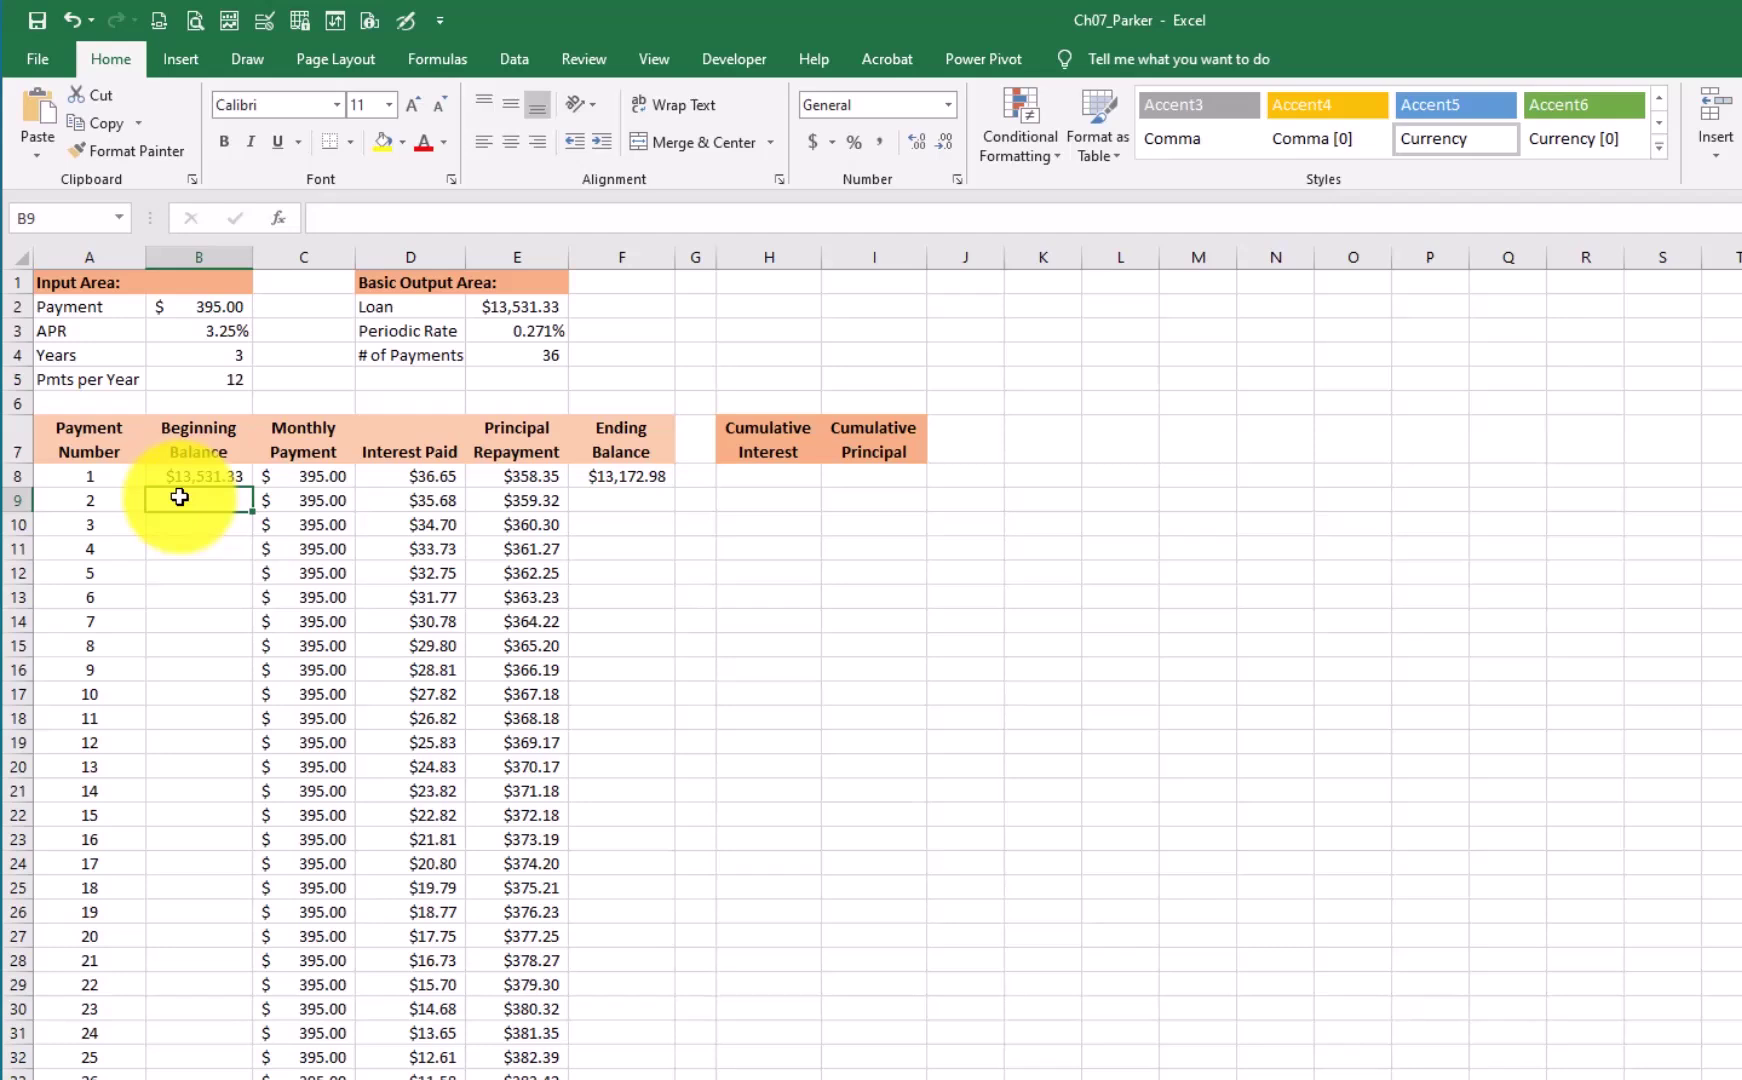
{"action": "type", "text": "="}
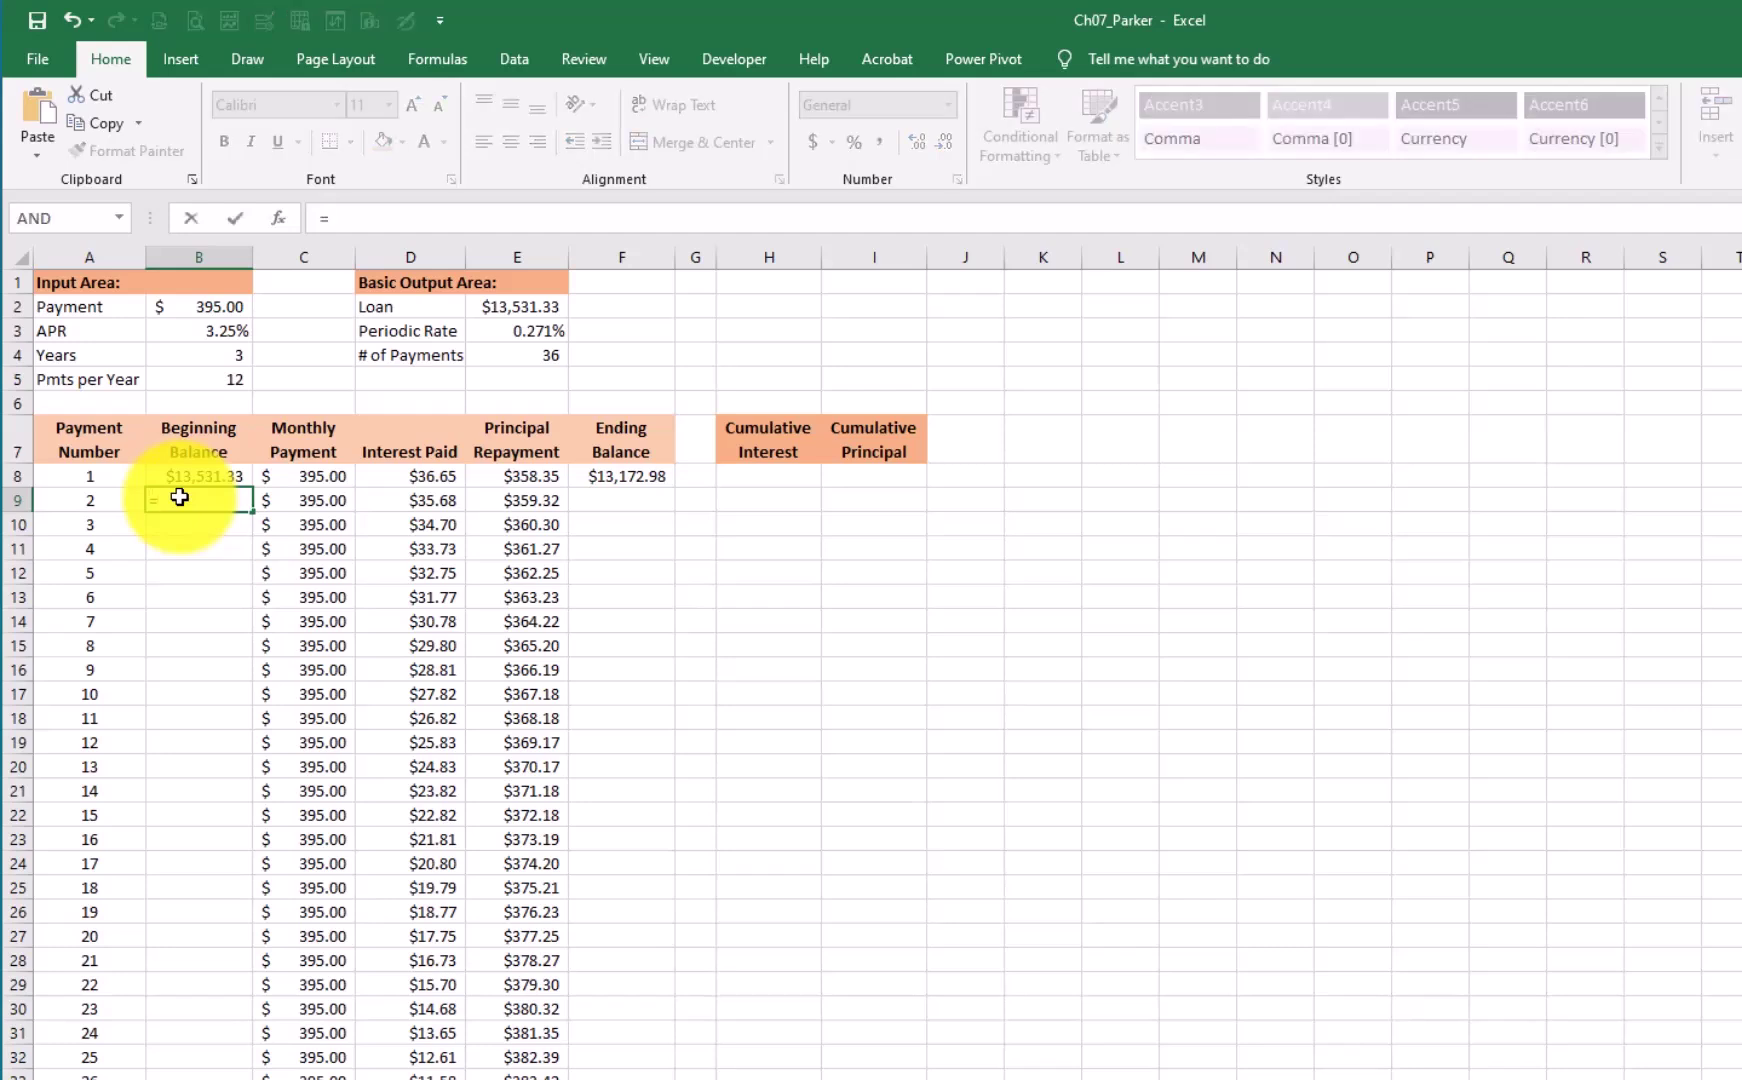
{"action": "left_click", "coordinate": [626, 474]}
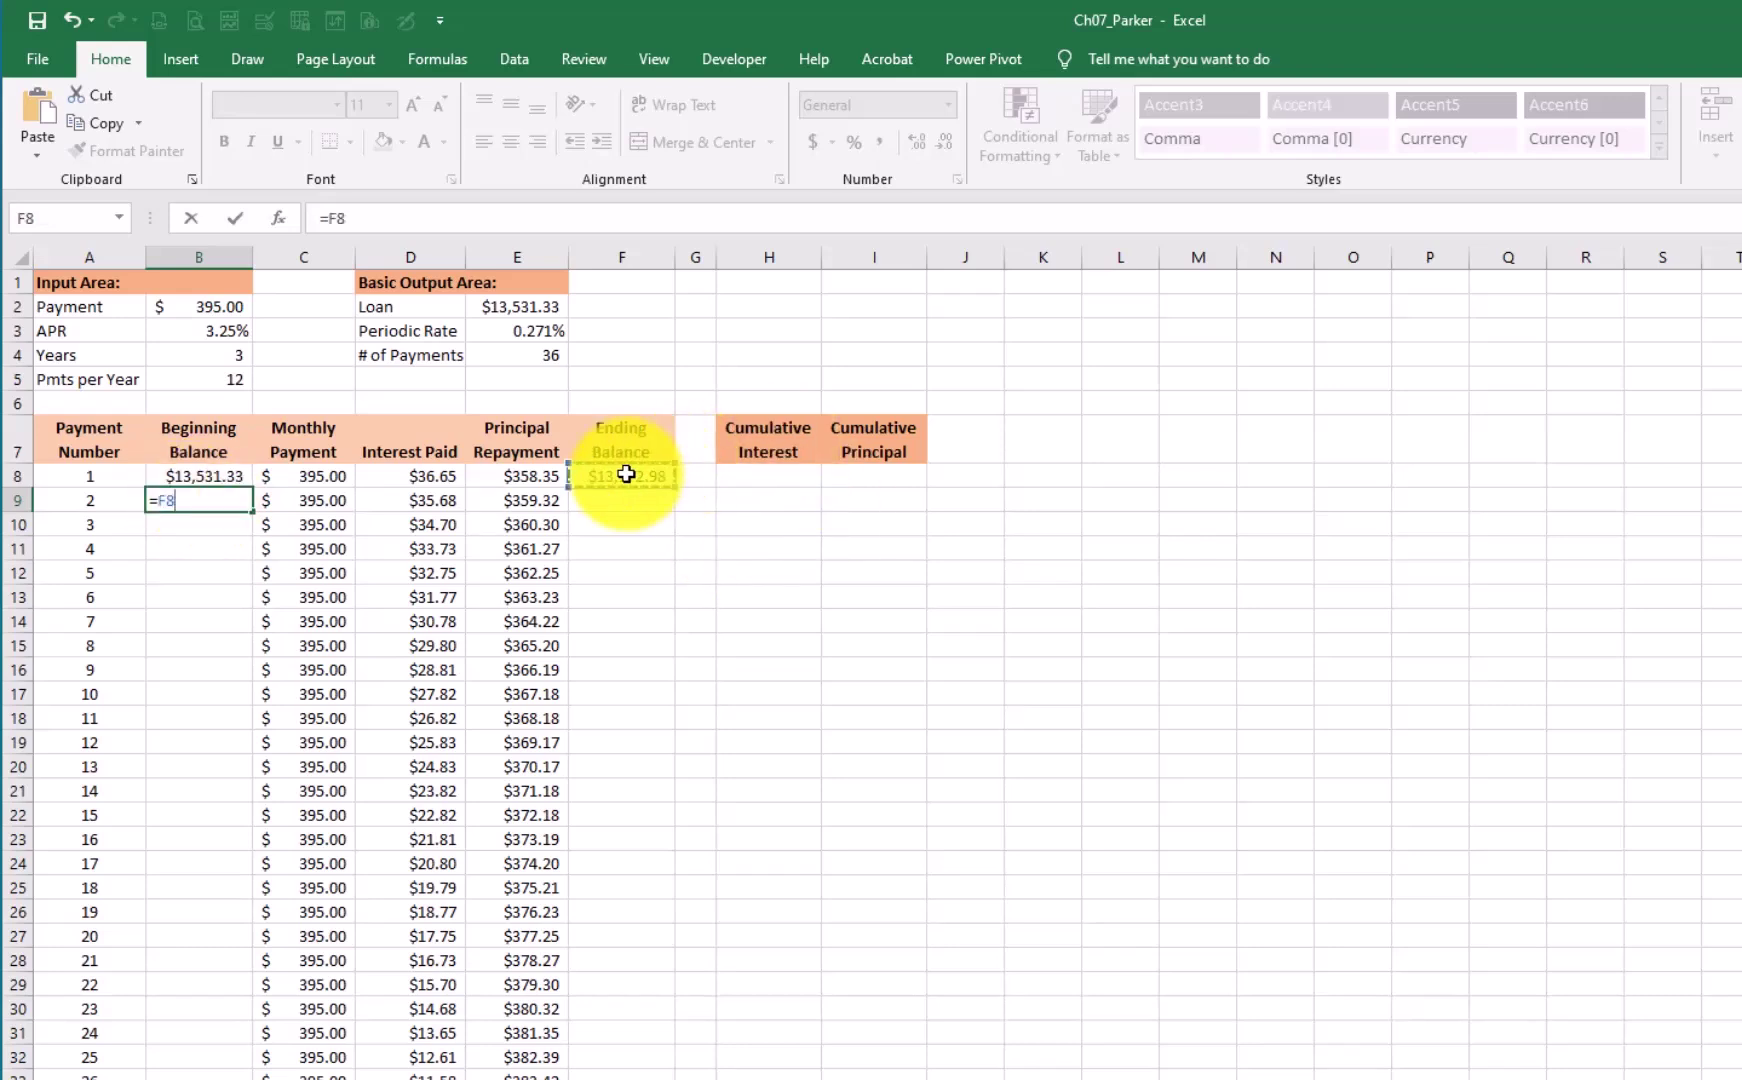
{"action": "key", "text": "Return"}
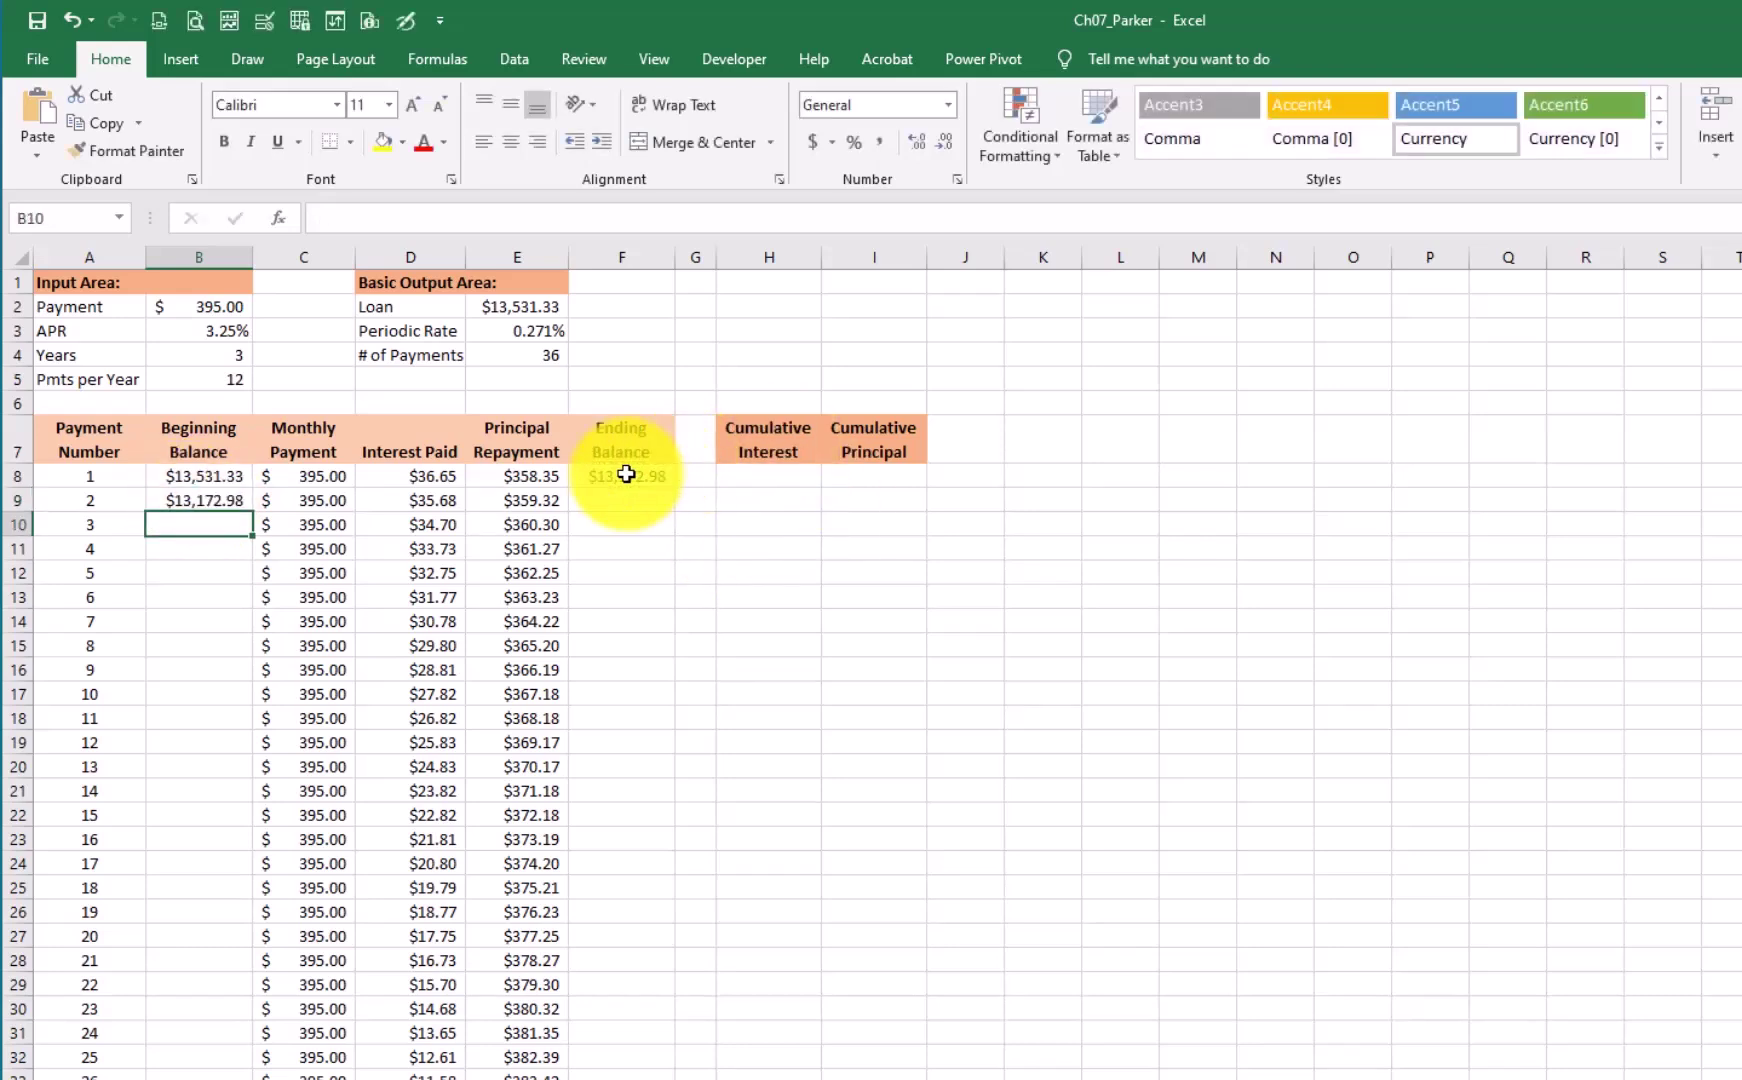
{"action": "left_click", "coordinate": [212, 497]}
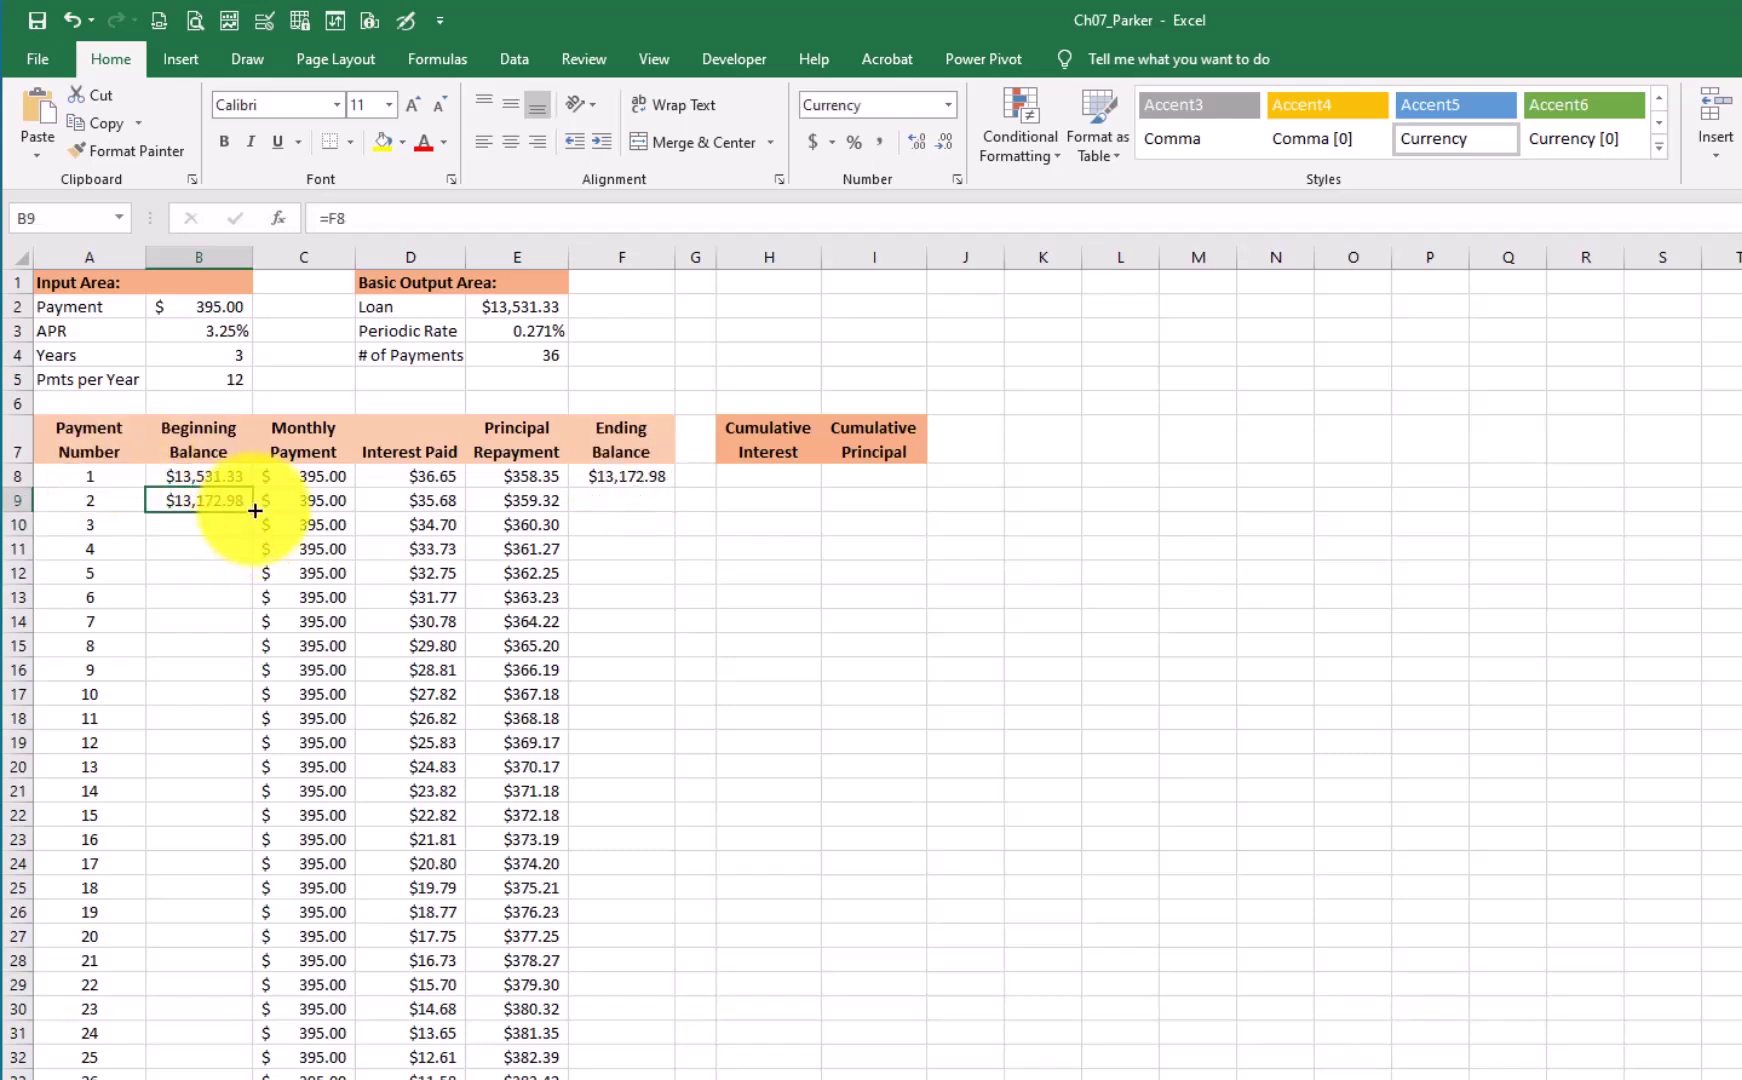
- Fill Beginning Balance down column B and Ending Balance to F43, reaching $0.00 at payment 36
{"action": "double_click", "coordinate": [252, 510]}
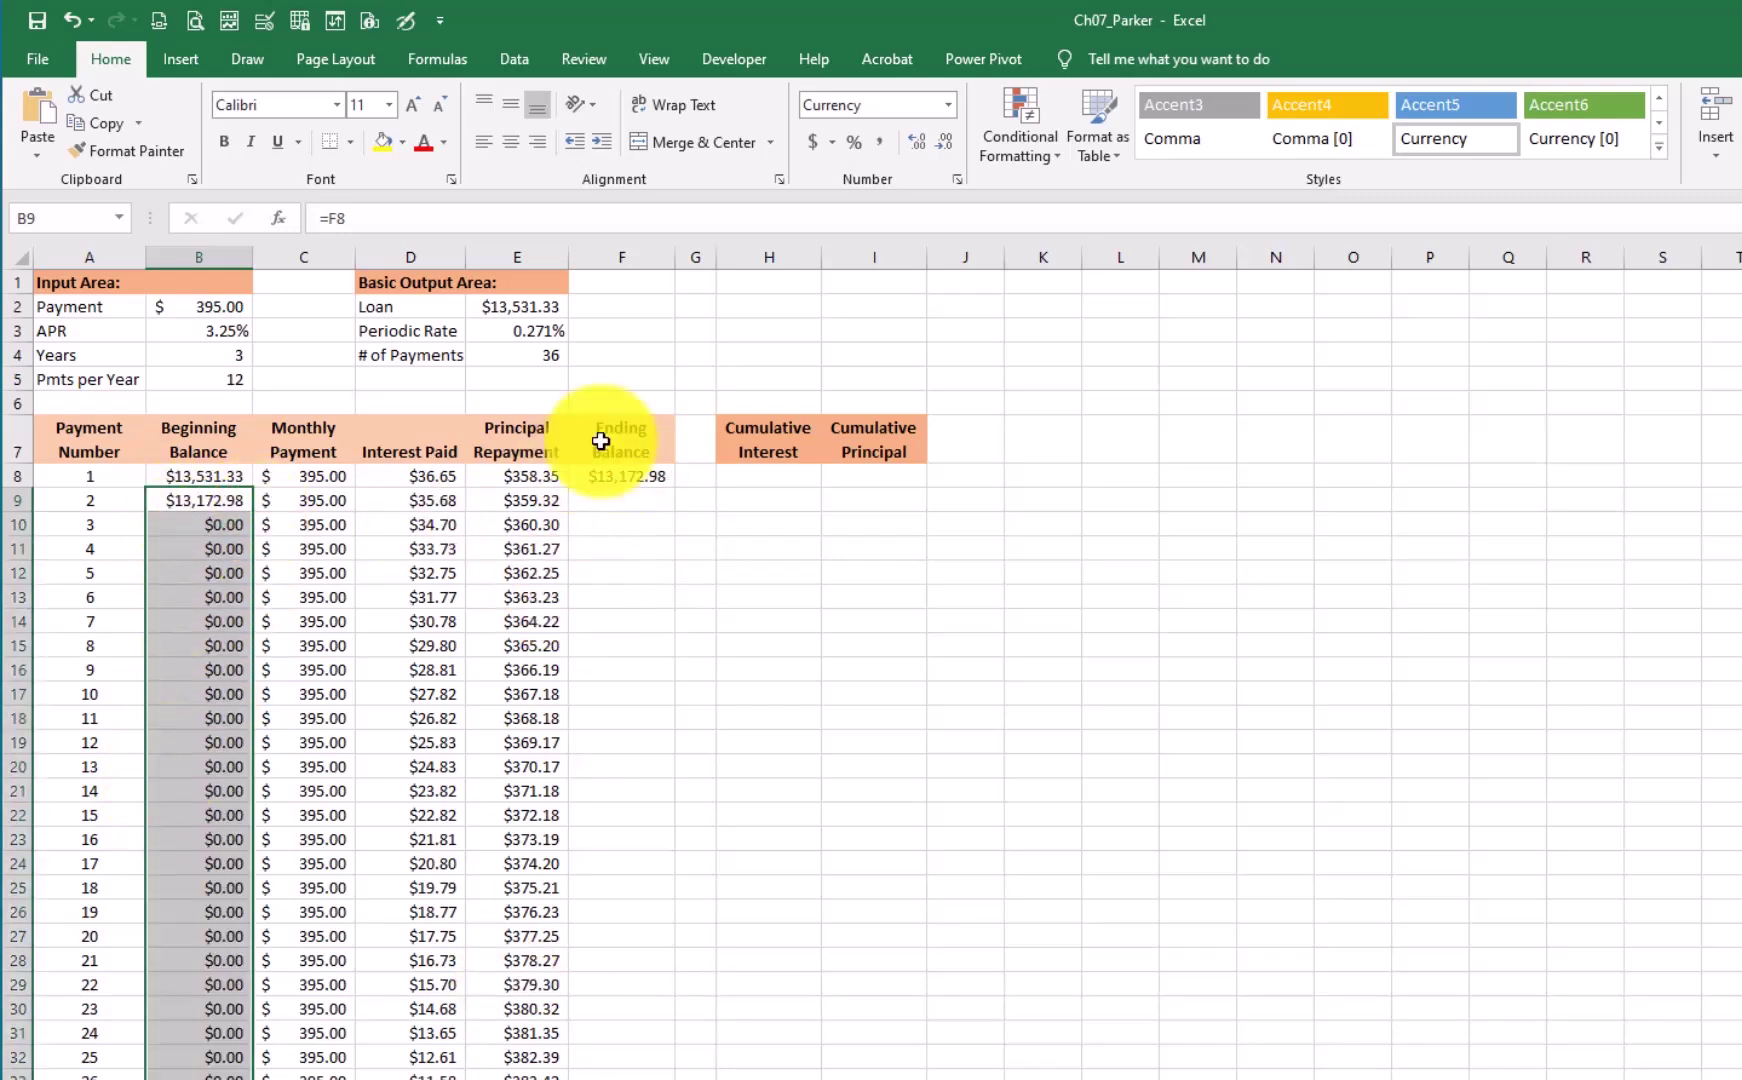
{"action": "left_click", "coordinate": [670, 482]}
{"action": "left_click_drag", "start_coordinate": [676, 486], "coordinate": [670, 1070]}
{"action": "scroll", "coordinate": [640, 1015], "scroll_direction": "down", "scroll_amount": 4}
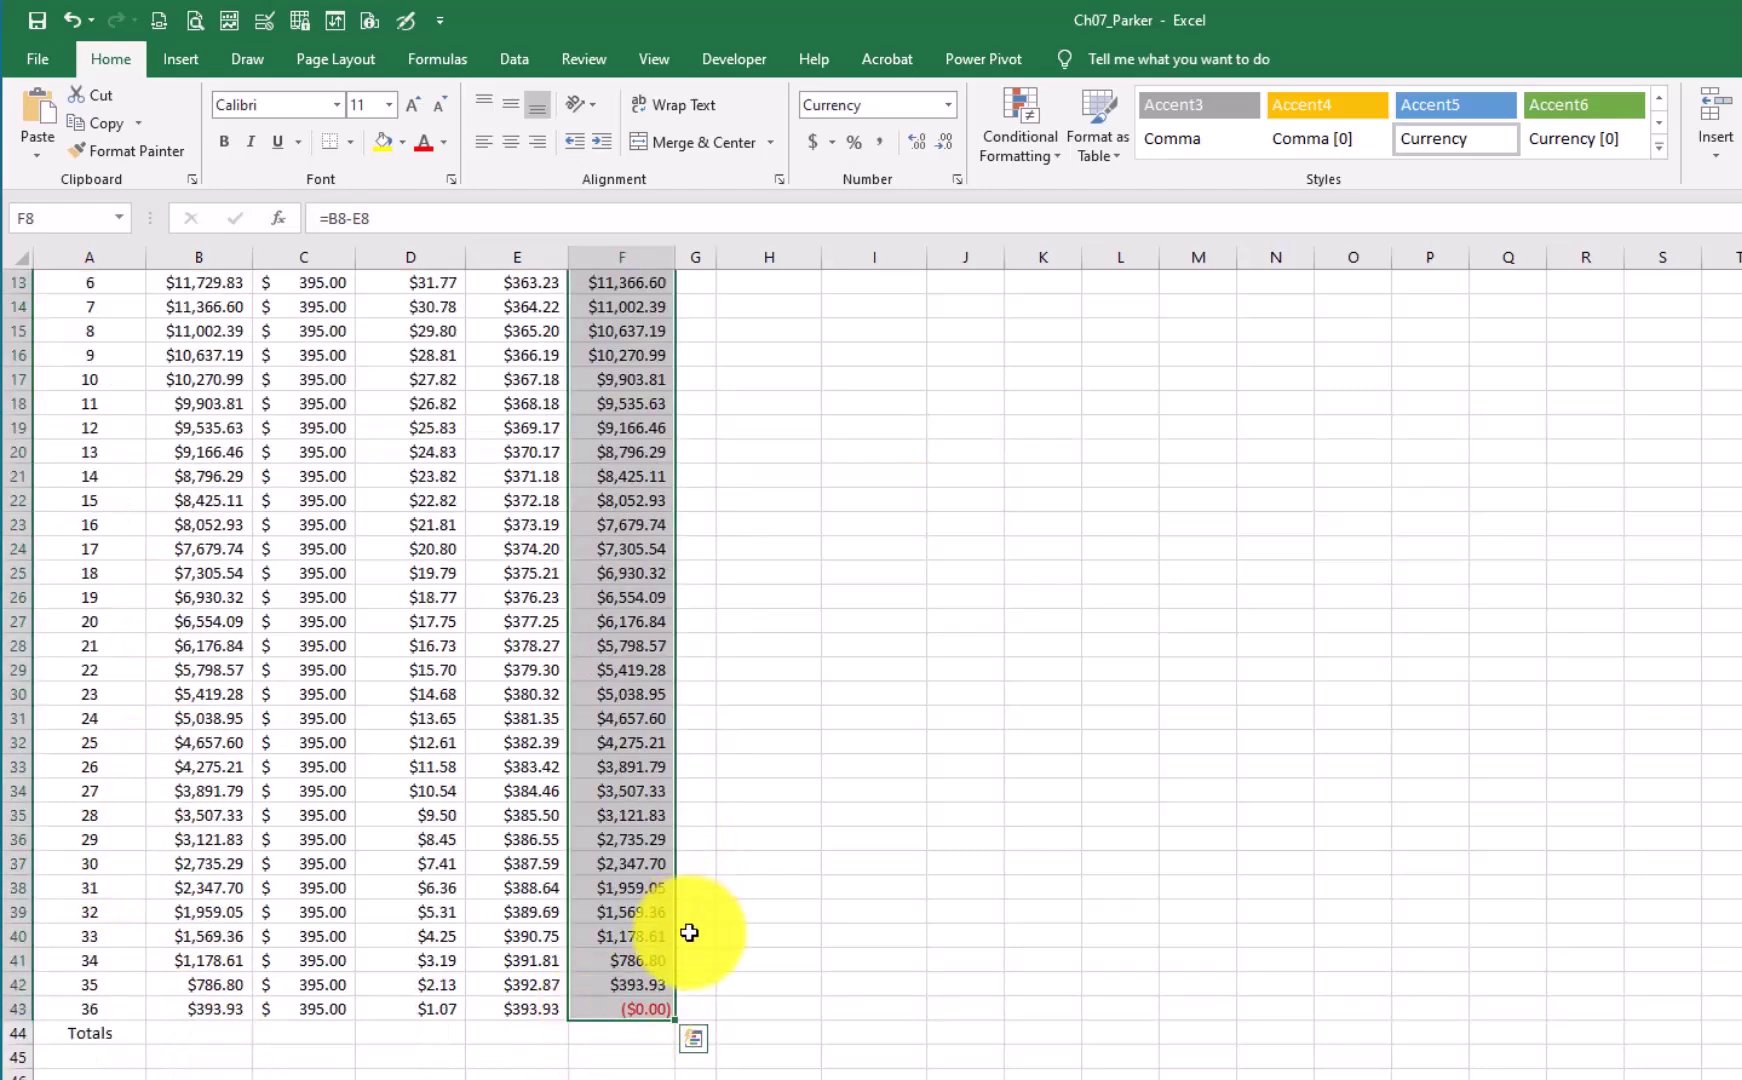
{"action": "scroll", "coordinate": [284, 486], "scroll_direction": "up", "scroll_amount": 4}
{"action": "left_click", "coordinate": [199, 476]}
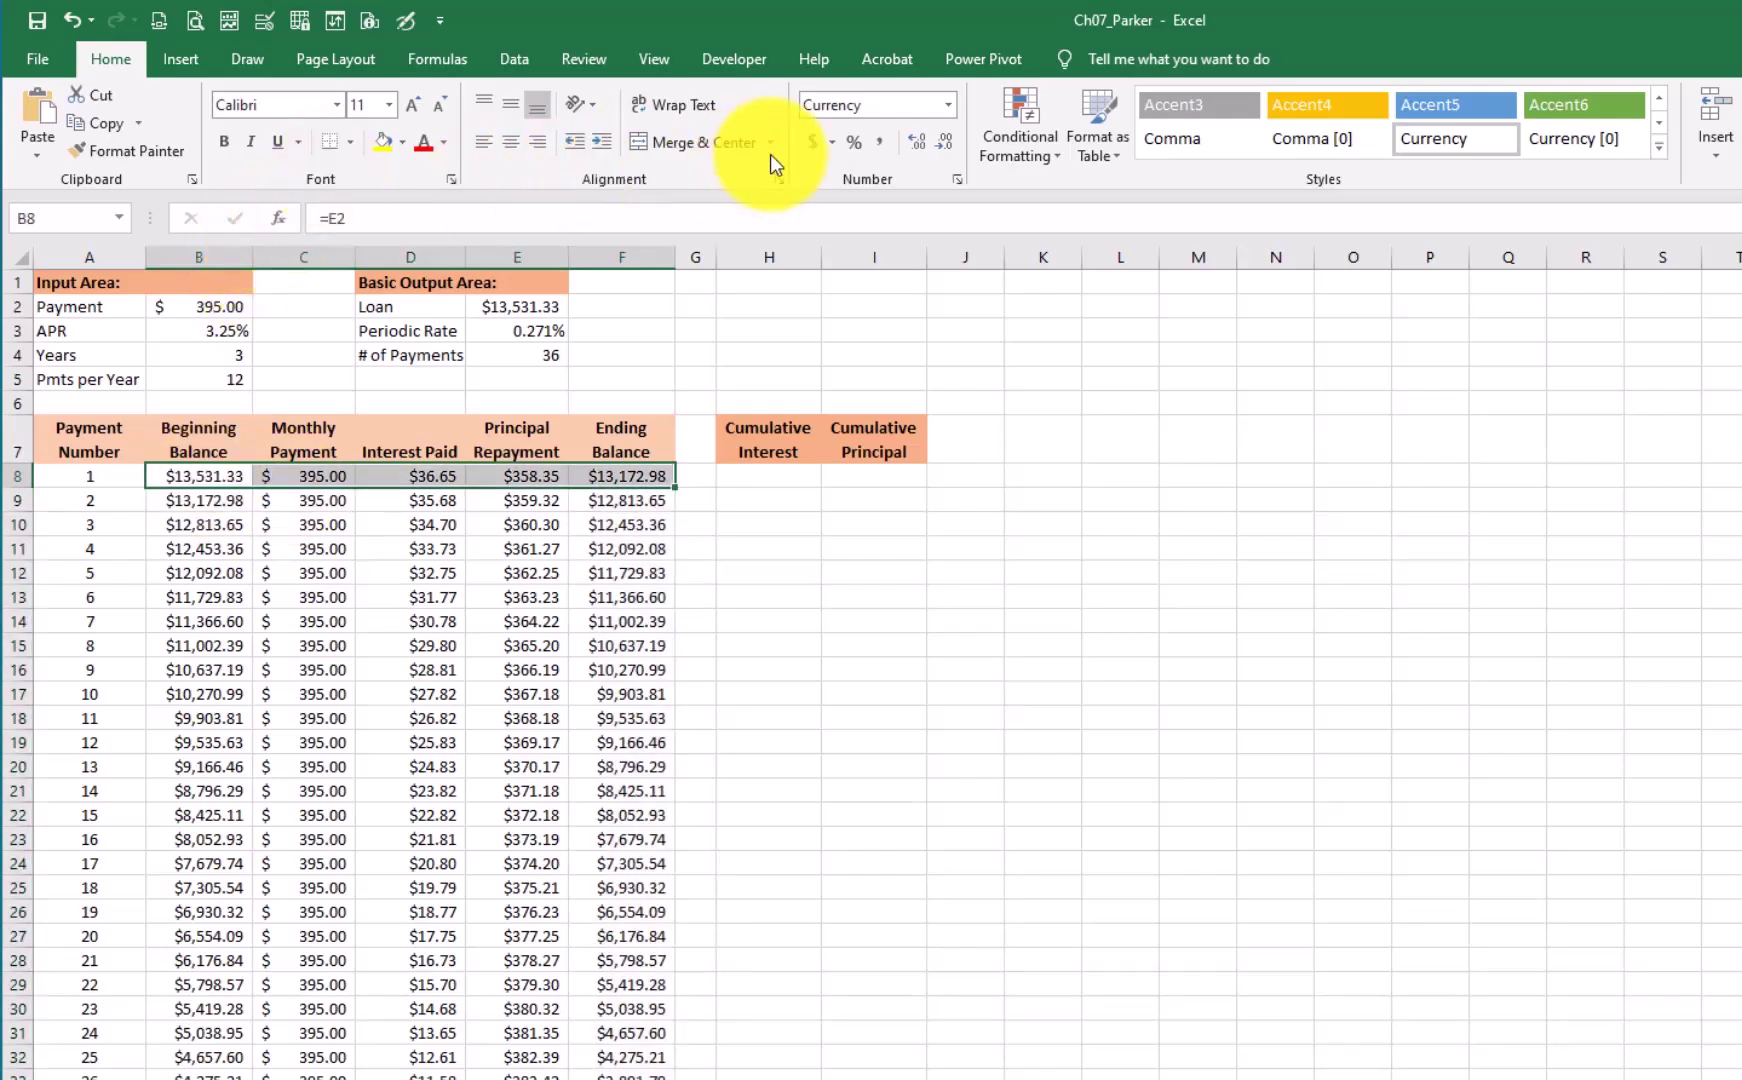
- Apply Accounting format to payment 1 (B8:F8) and Comma style to payments 2–36 (B9:F43)
{"action": "left_click", "coordinate": [807, 142]}
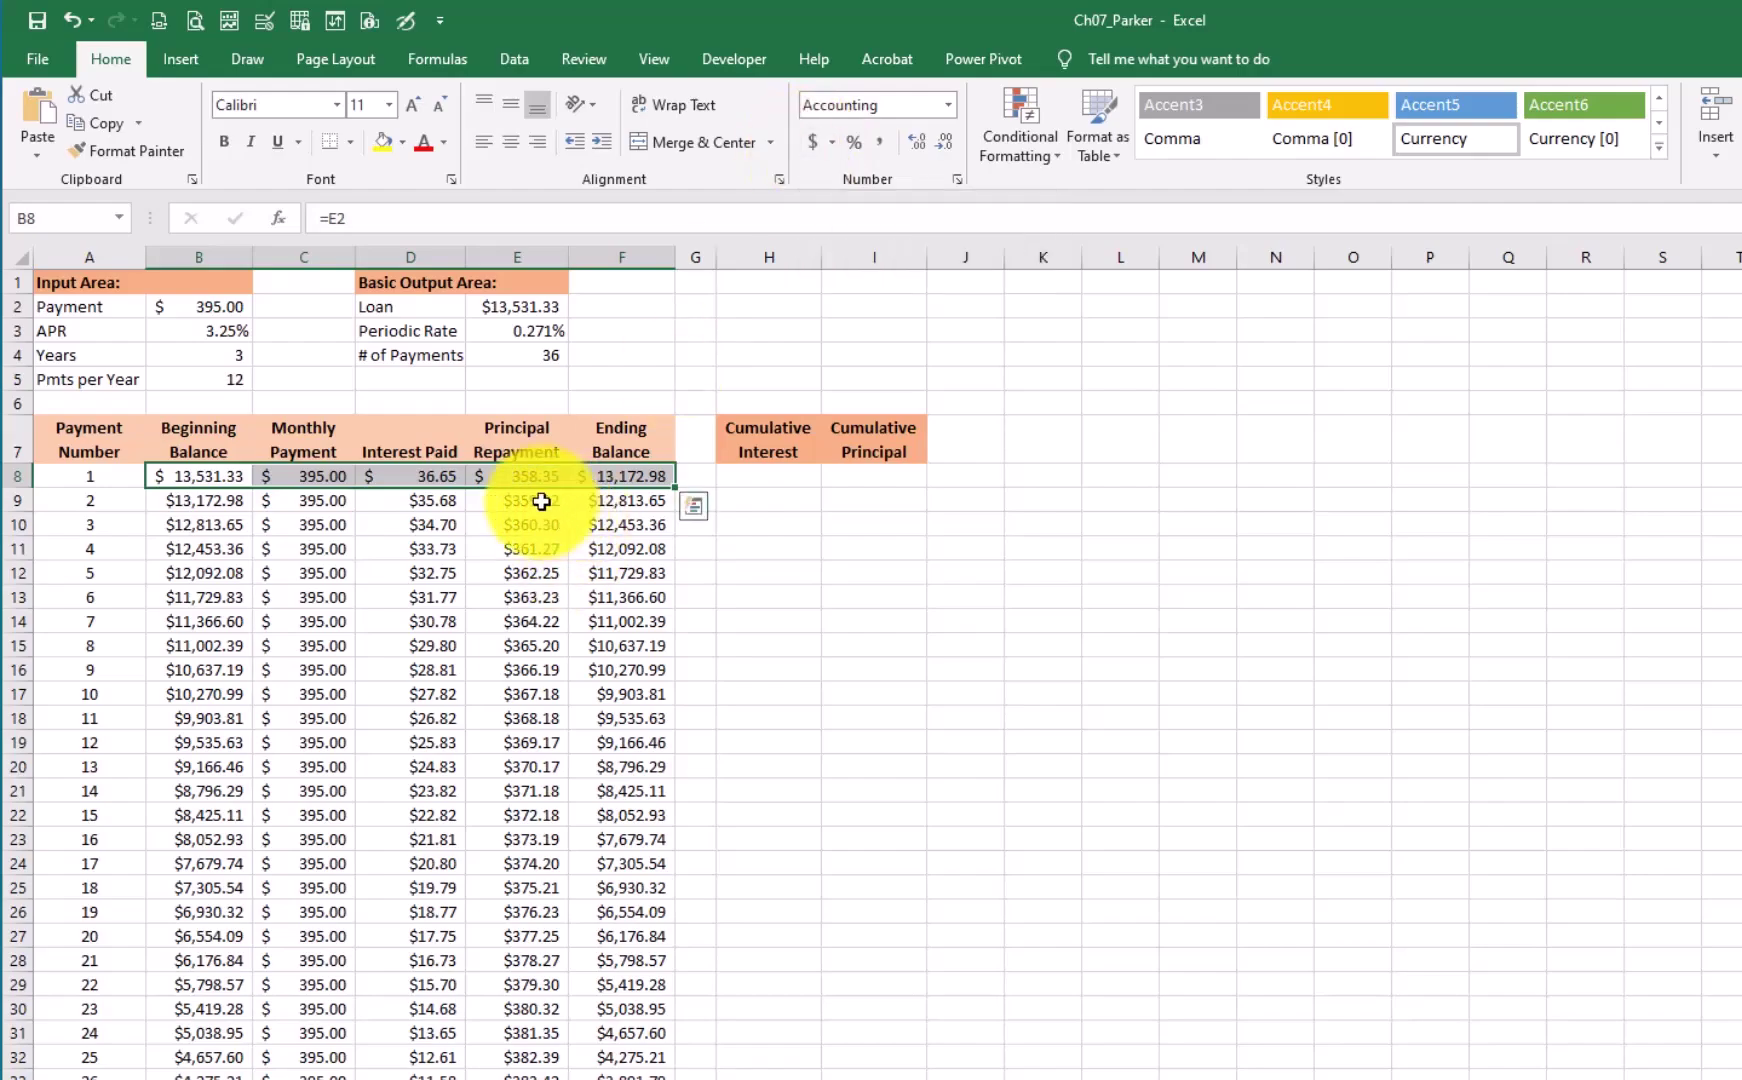
{"action": "left_click_drag", "start_coordinate": [190, 500], "coordinate": [621, 1079]}
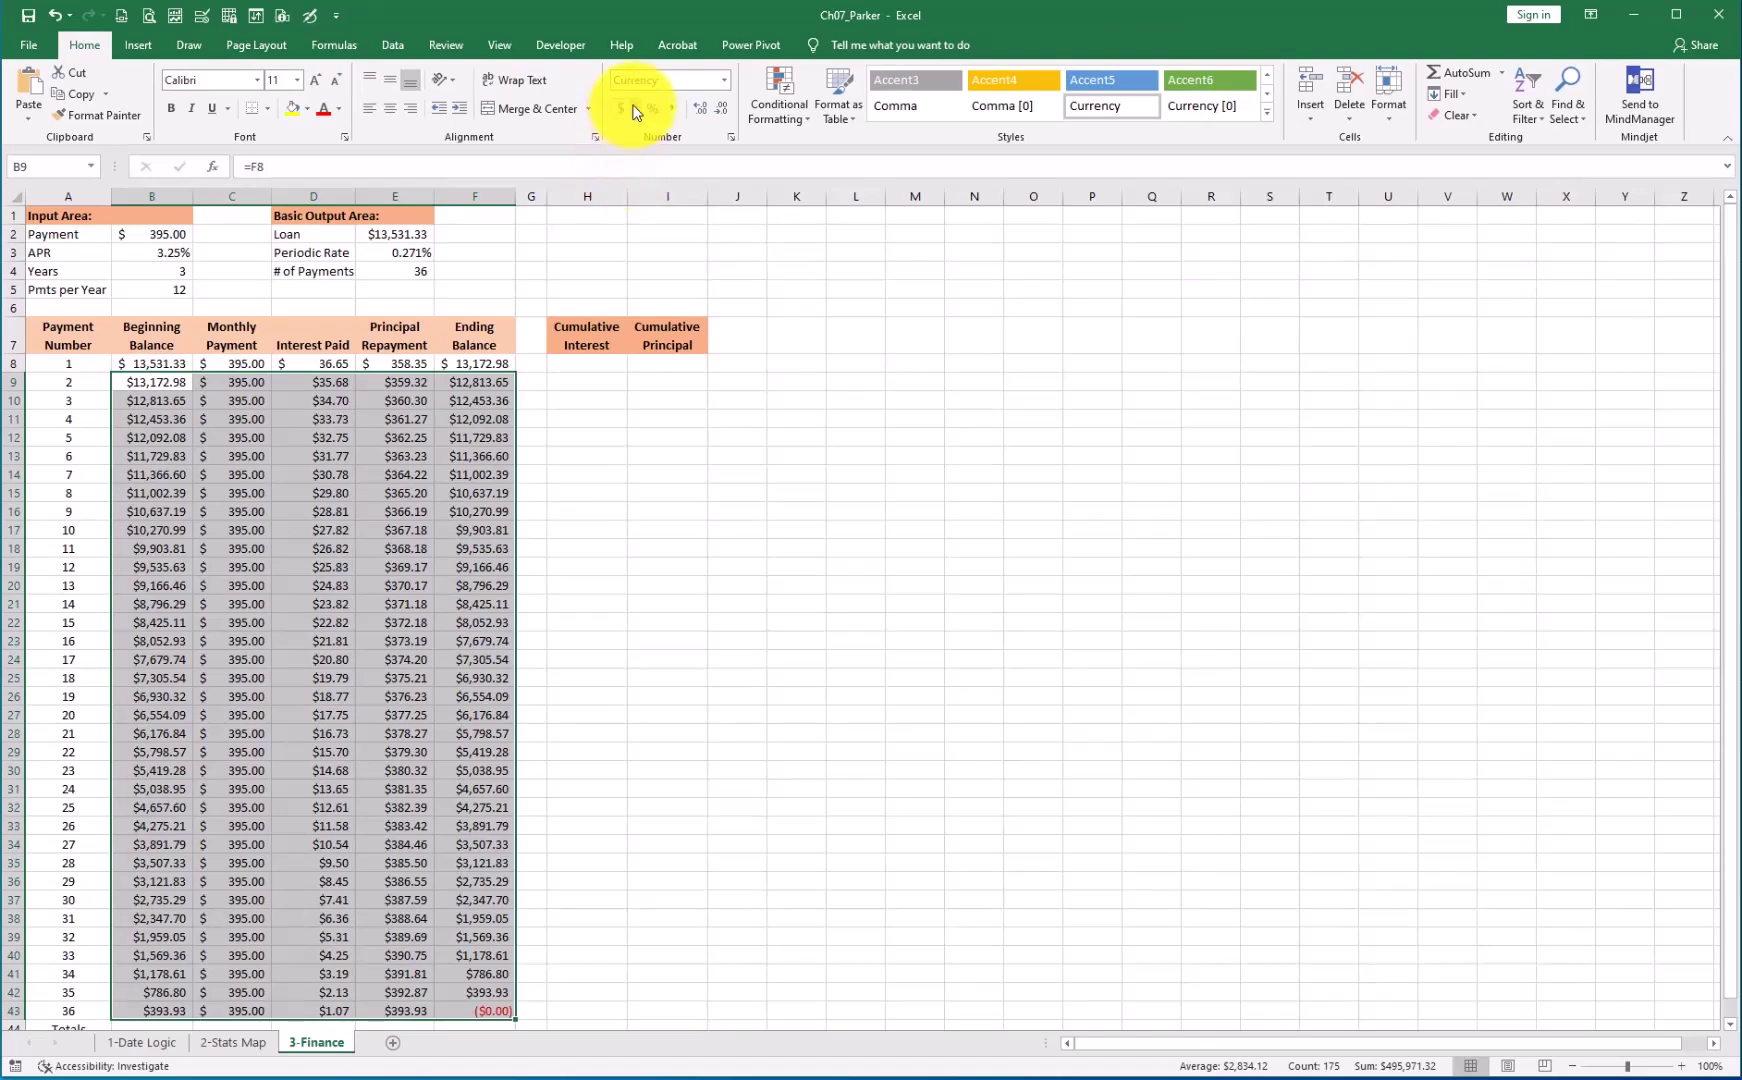
{"action": "left_click", "coordinate": [671, 108]}
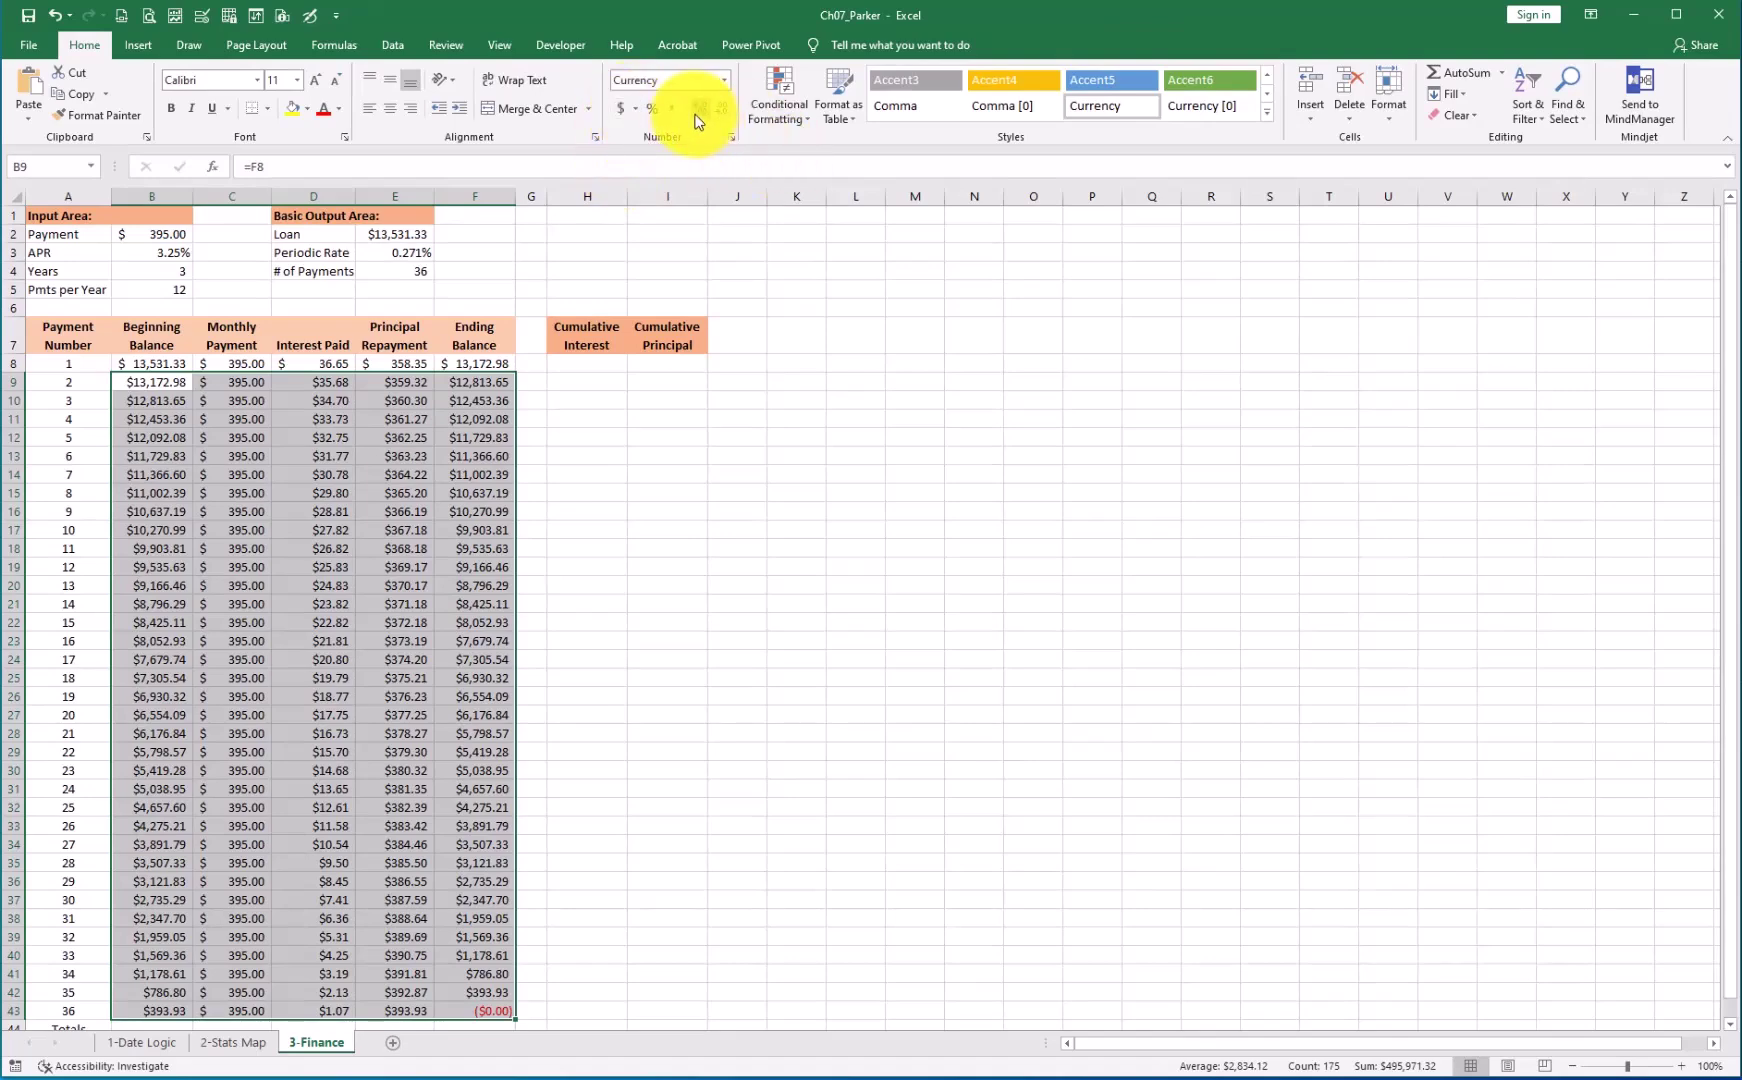
{"action": "scroll", "coordinate": [147, 353], "scroll_direction": "down", "scroll_amount": 5}
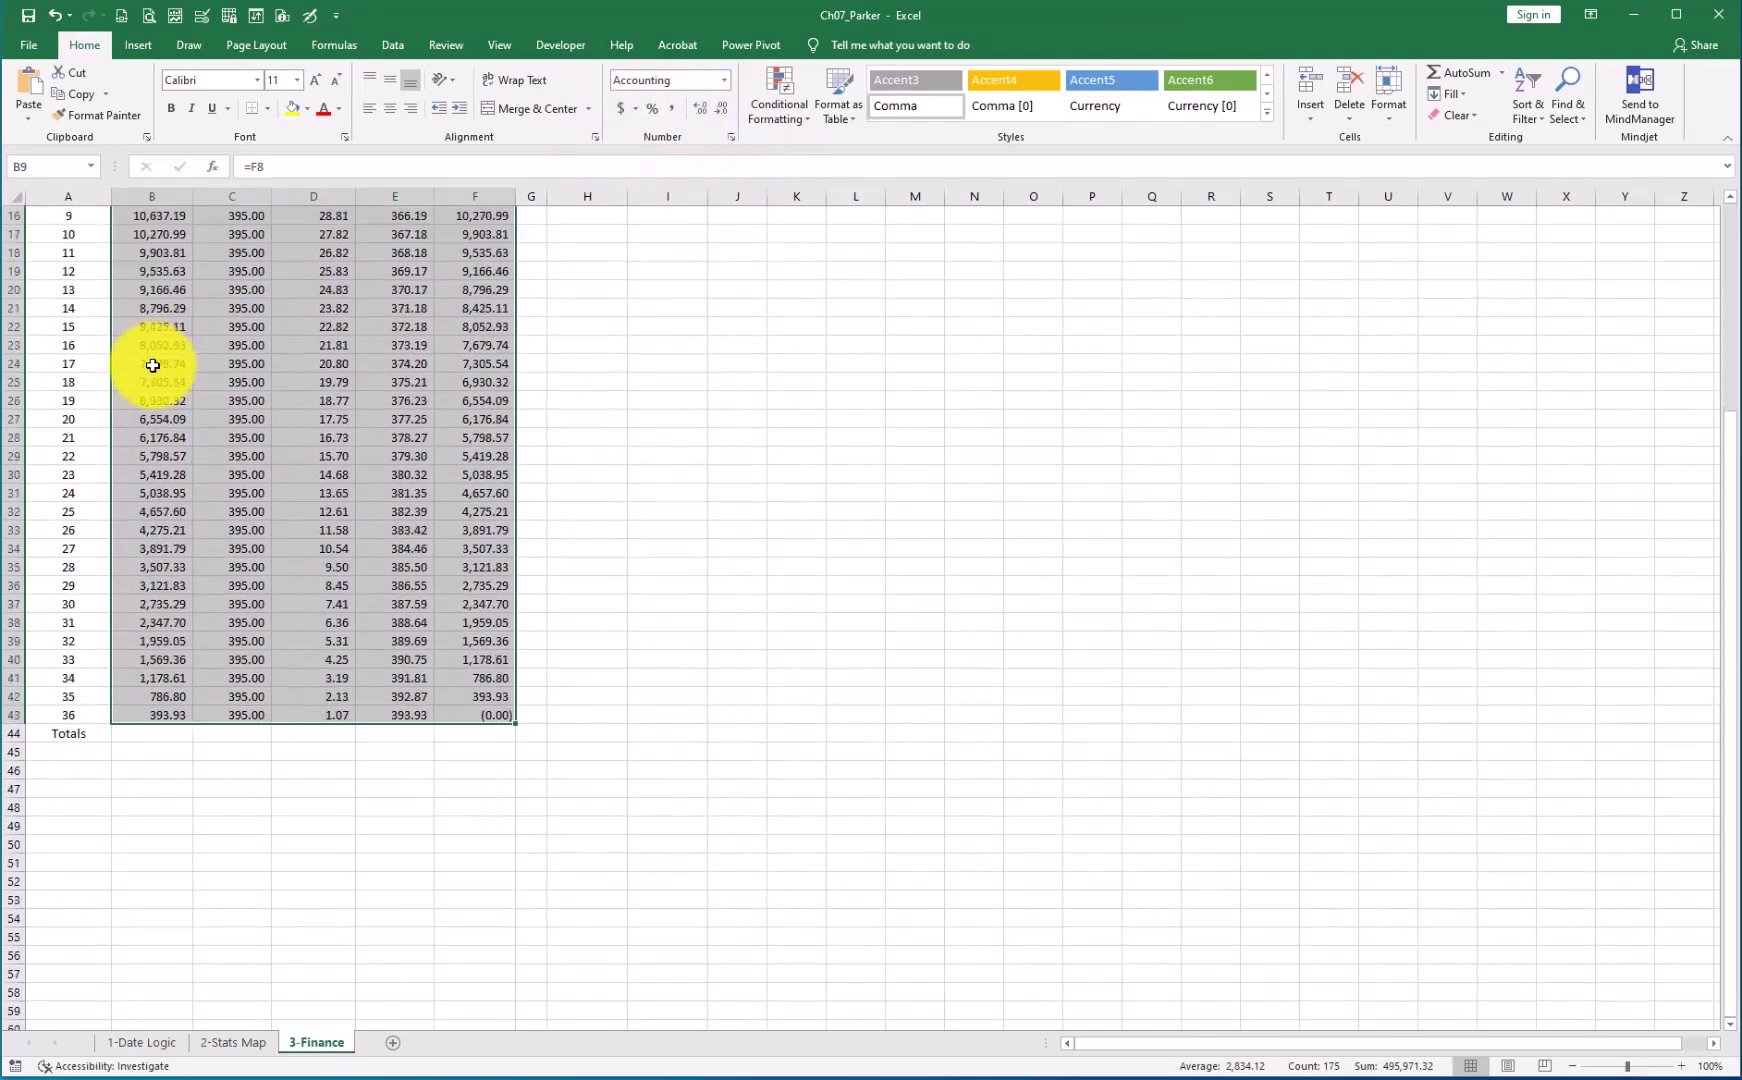
- AutoSum C44:E44 to $14,220.00, $688.67 and $13,531.33, and apply the Total cell style
{"action": "left_click_drag", "start_coordinate": [229, 736], "coordinate": [380, 736]}
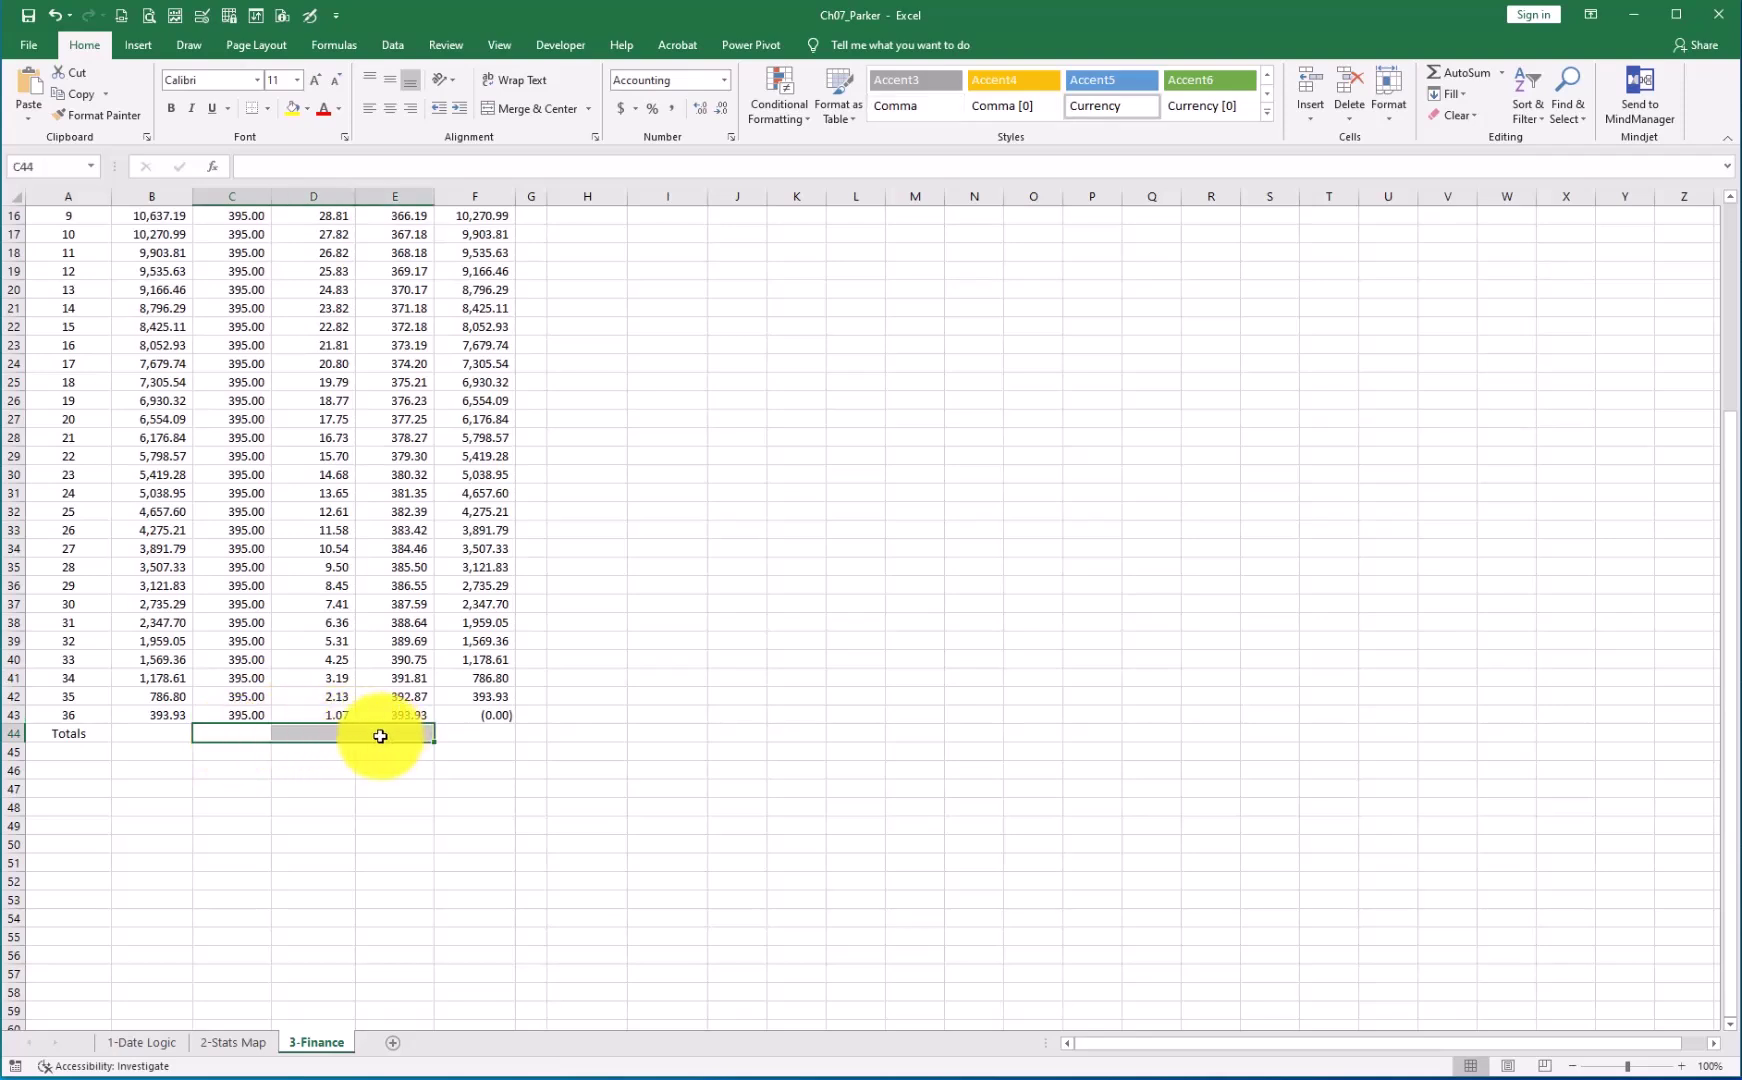
{"action": "left_click", "coordinate": [1463, 72]}
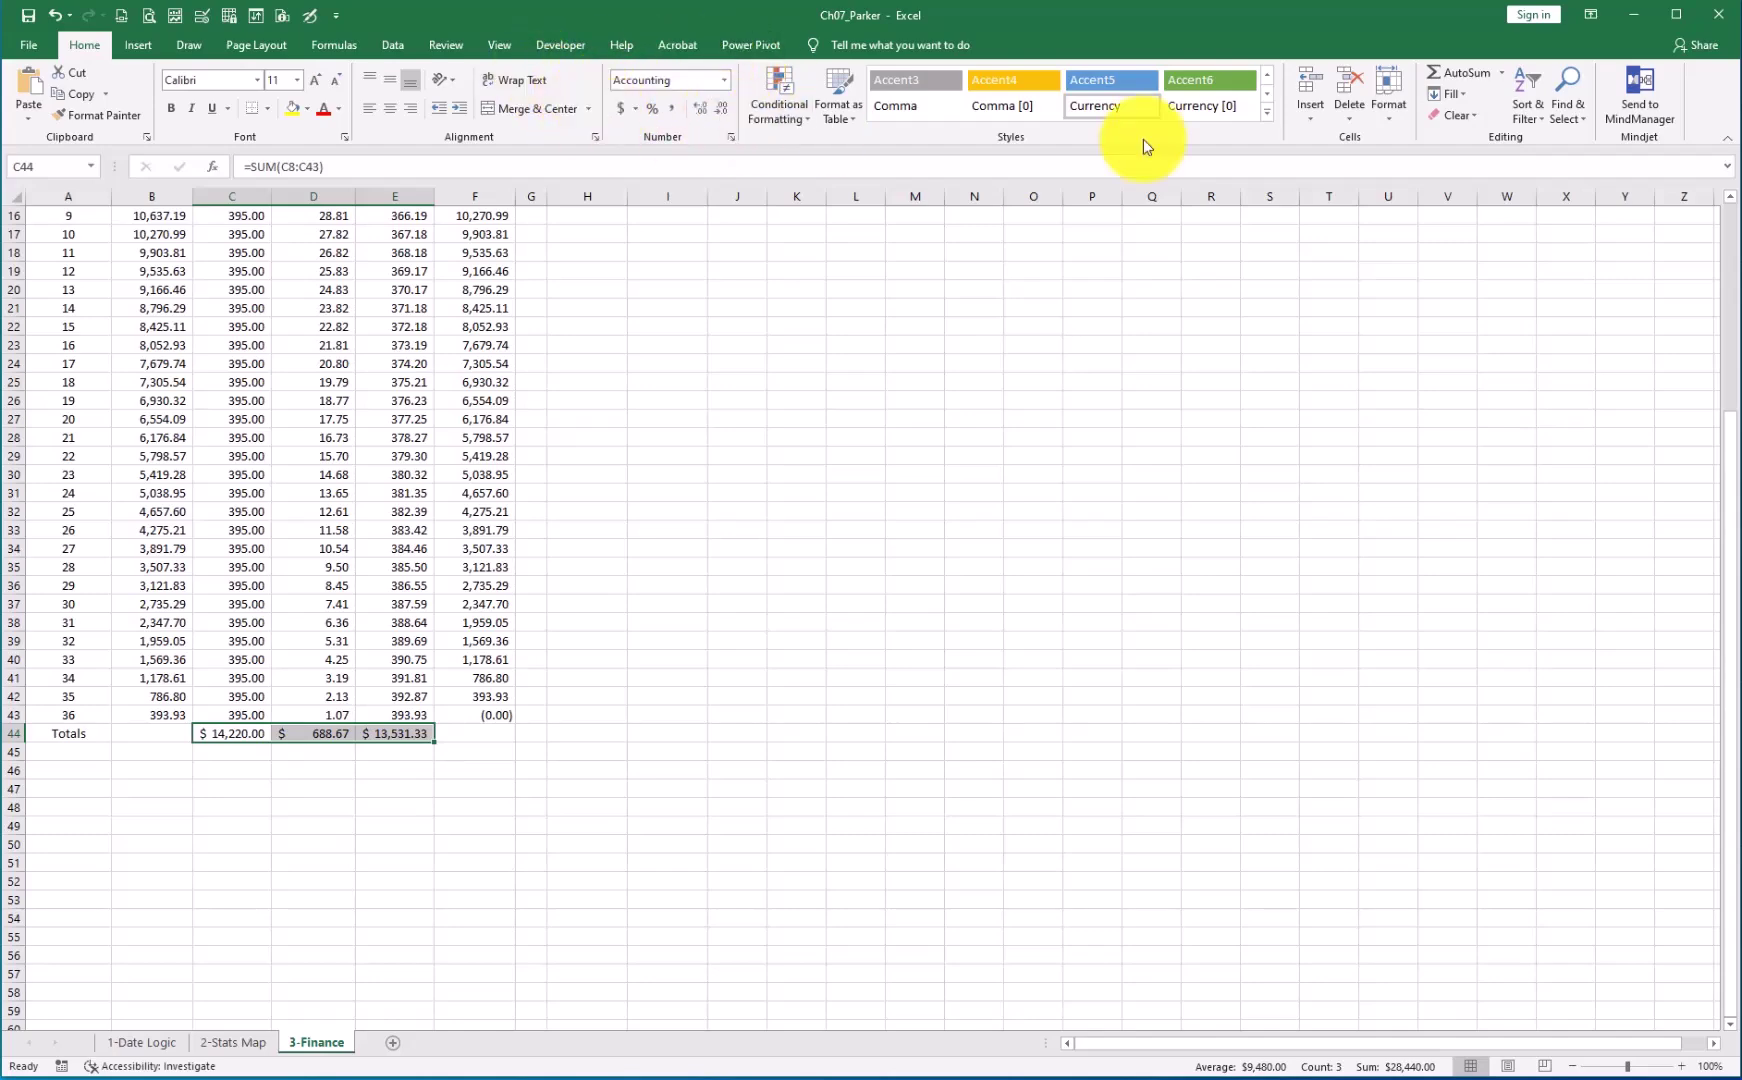
{"action": "left_click", "coordinate": [1267, 120]}
{"action": "left_click", "coordinate": [1380, 221]}
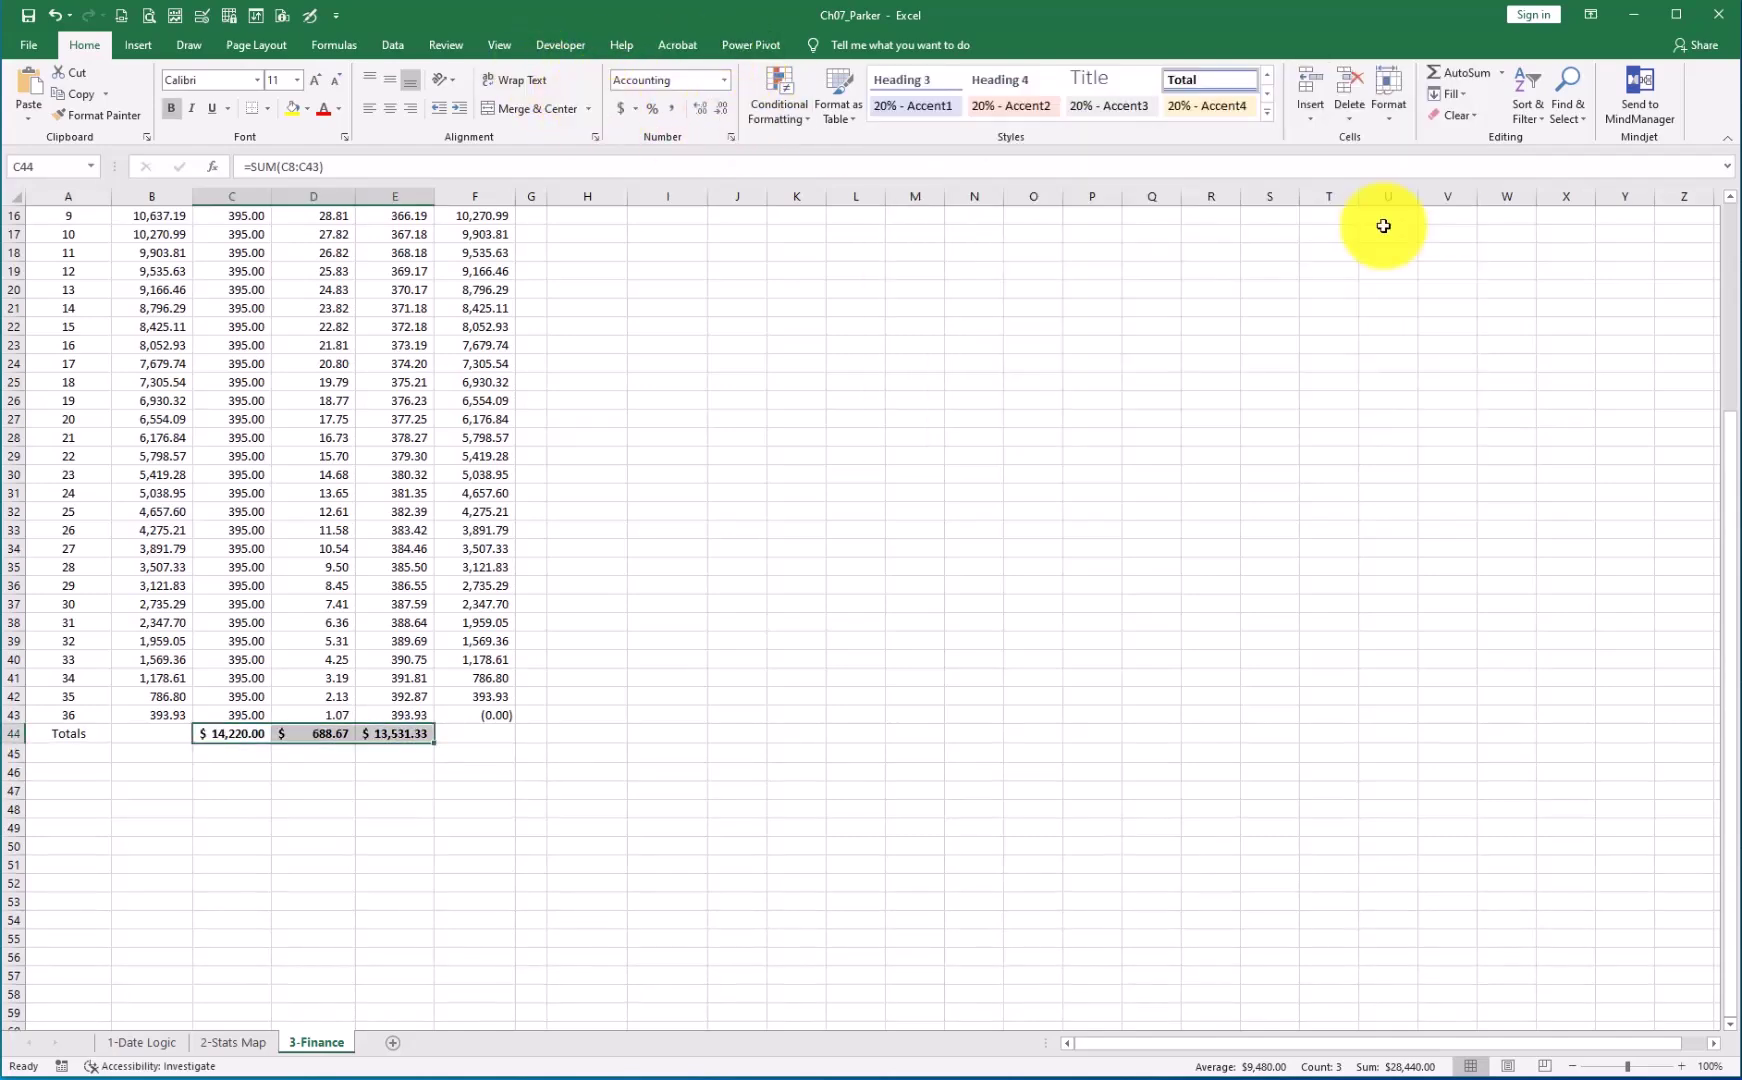
{"action": "scroll", "coordinate": [592, 364], "scroll_direction": "up", "scroll_amount": 5}
{"action": "left_click", "coordinate": [592, 364]}
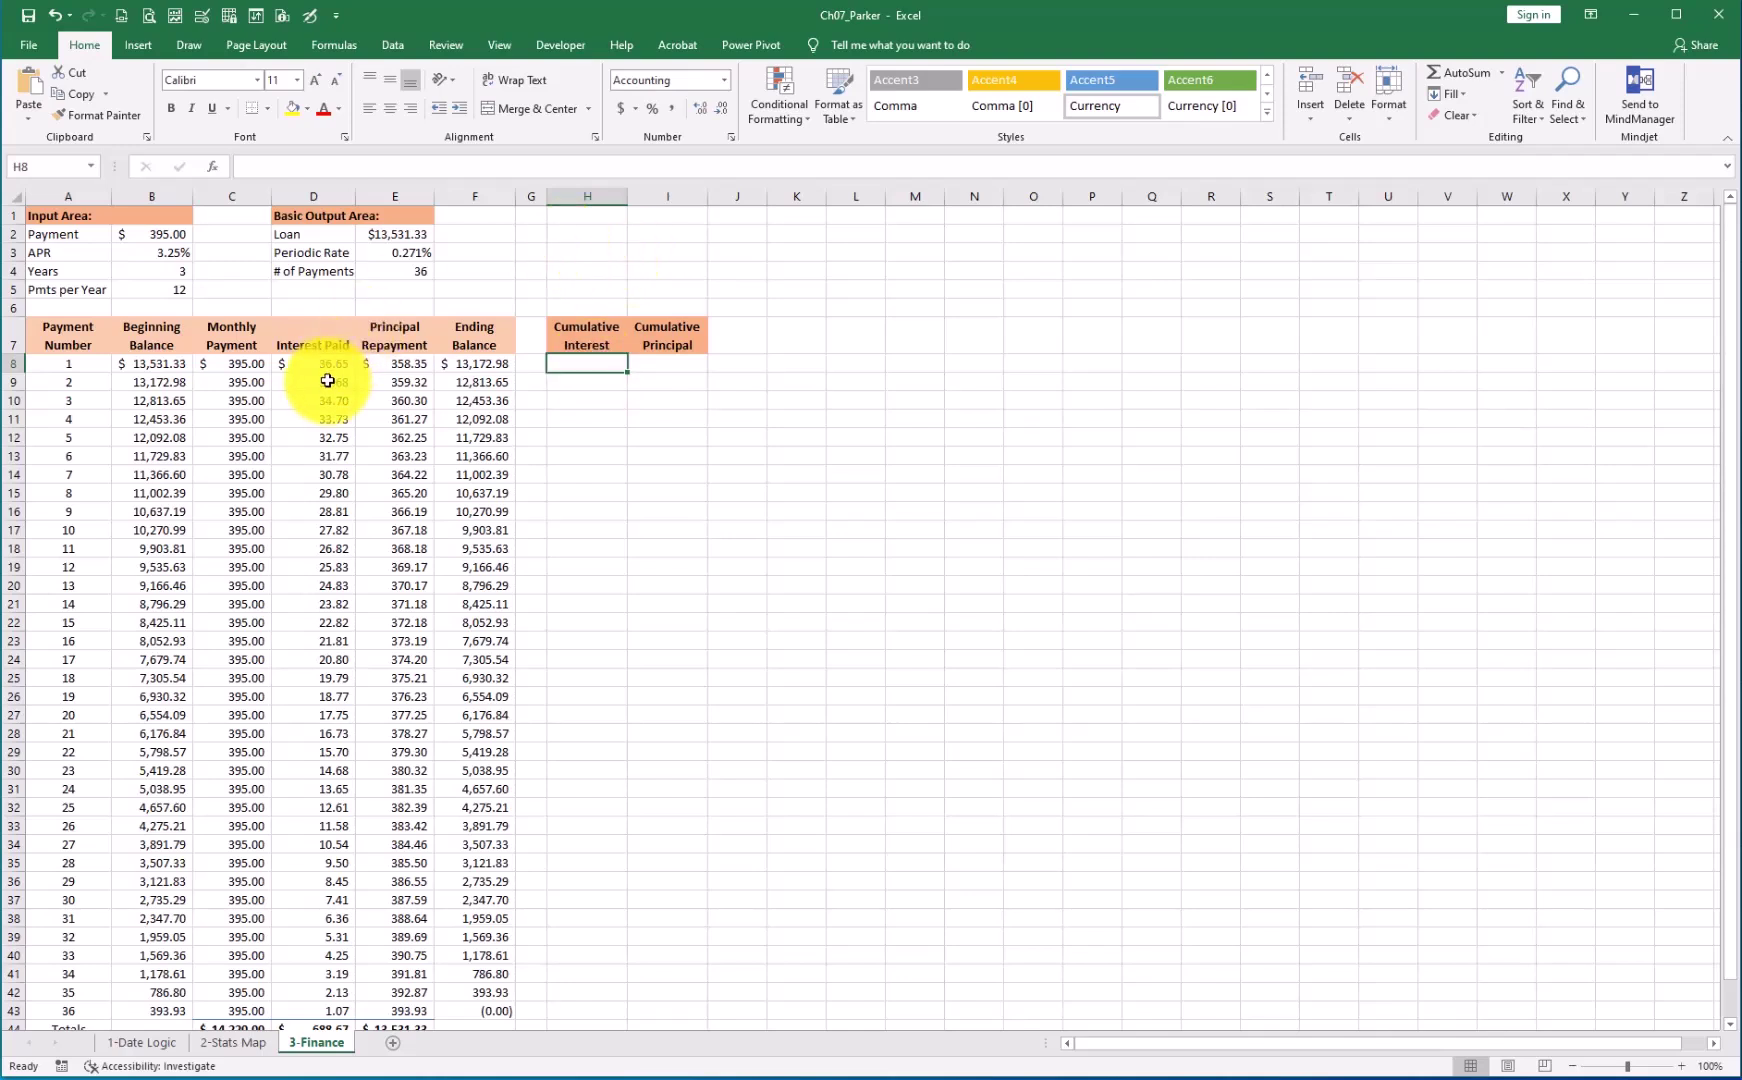
{"action": "left_click", "coordinate": [321, 364]}
{"action": "left_click_drag", "start_coordinate": [321, 364], "coordinate": [319, 385]}
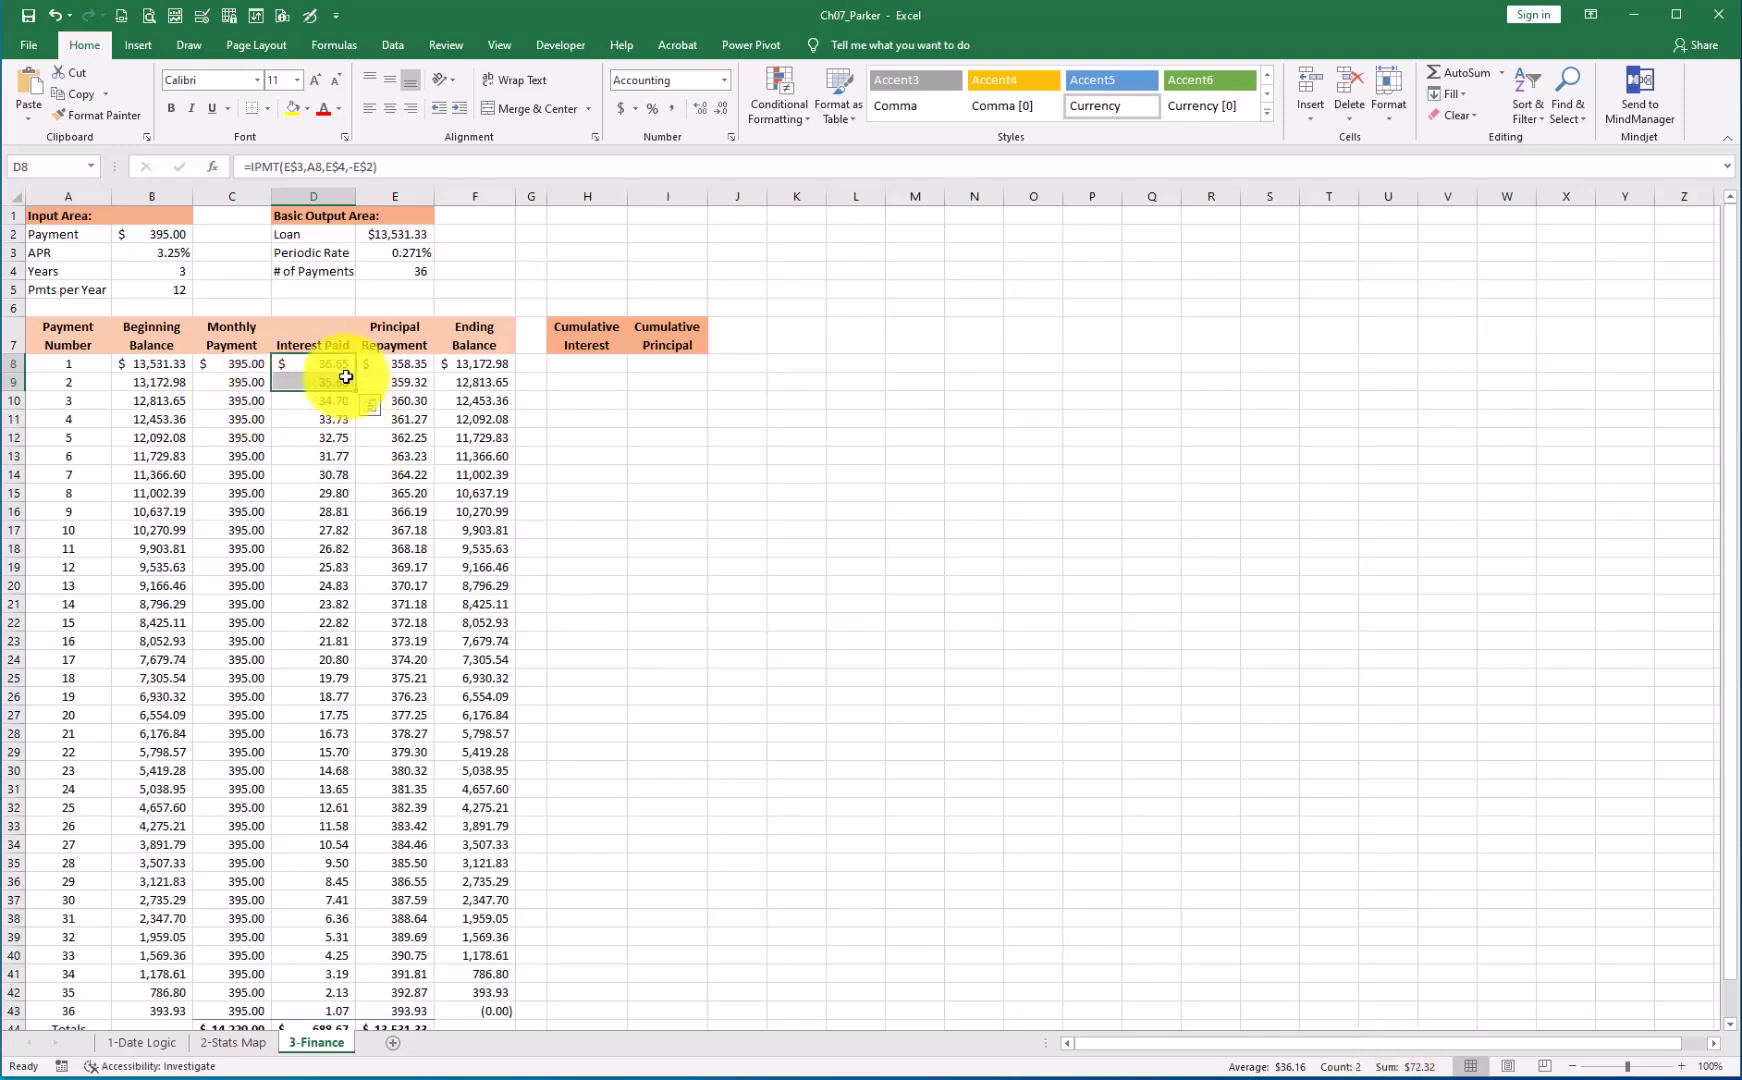
{"action": "left_click_drag", "start_coordinate": [330, 365], "coordinate": [331, 401]}
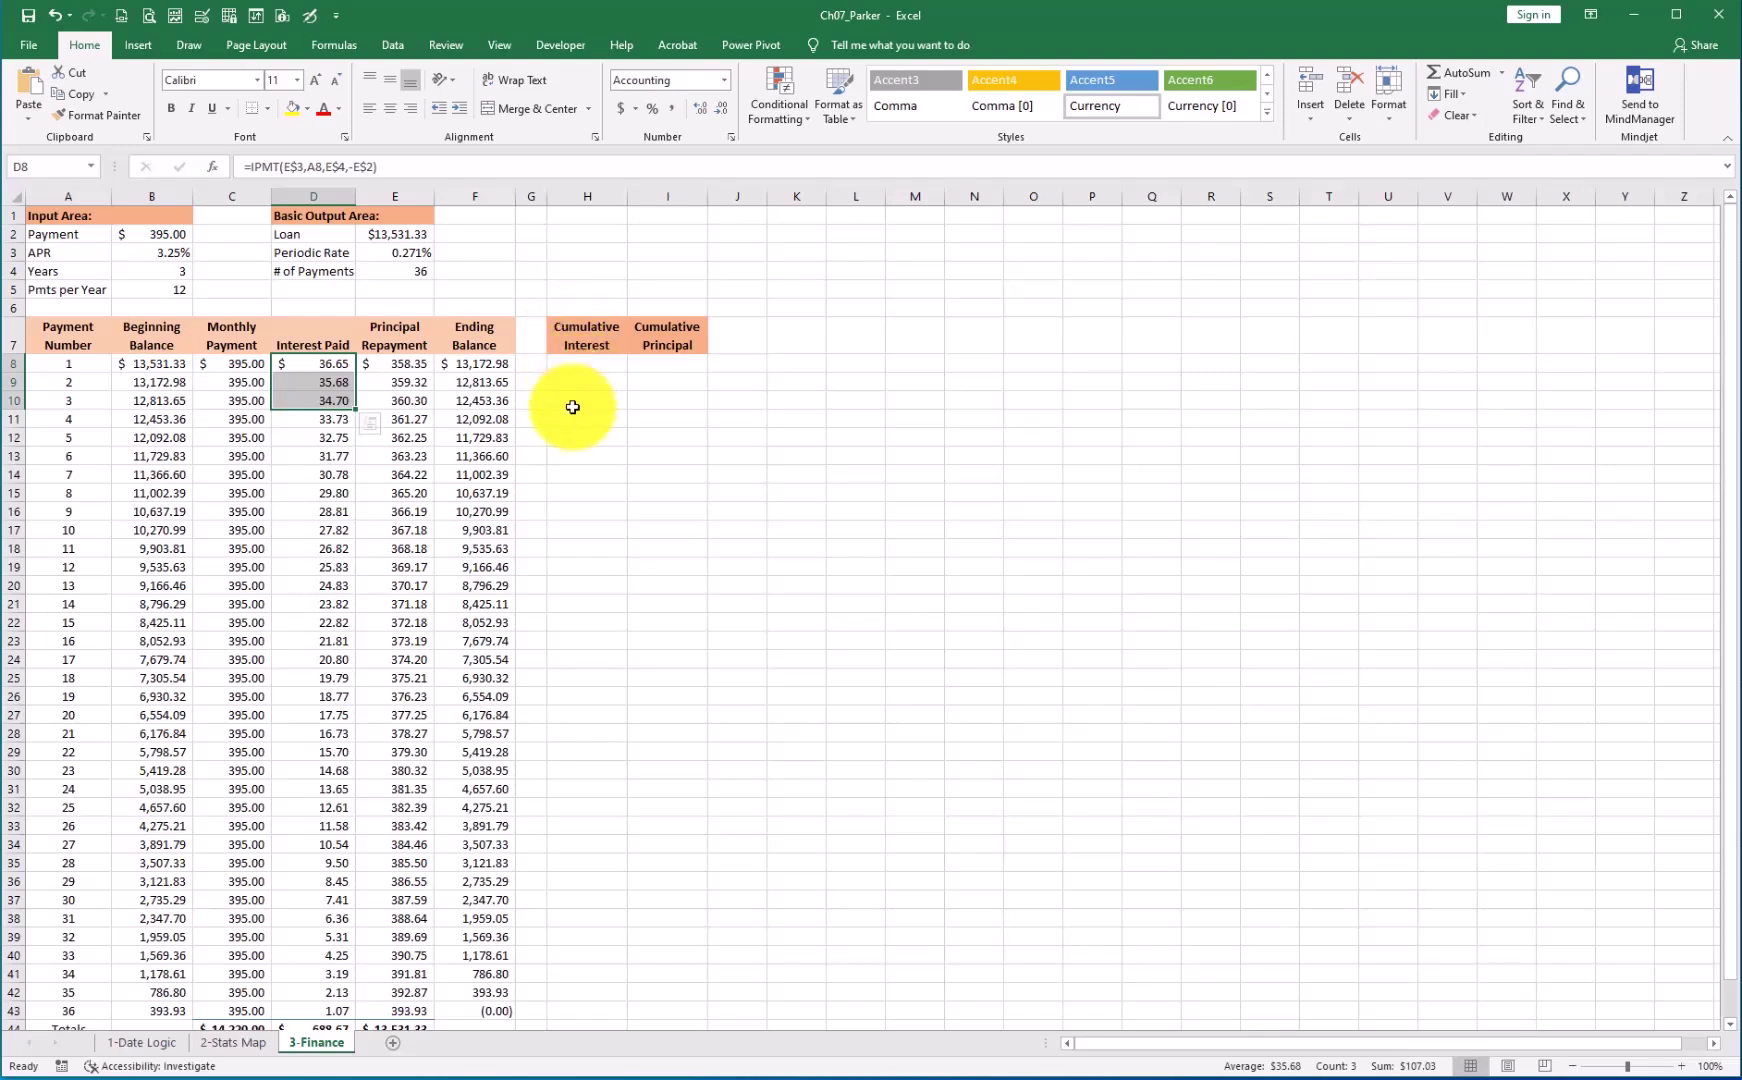
{"action": "left_click", "coordinate": [581, 364]}
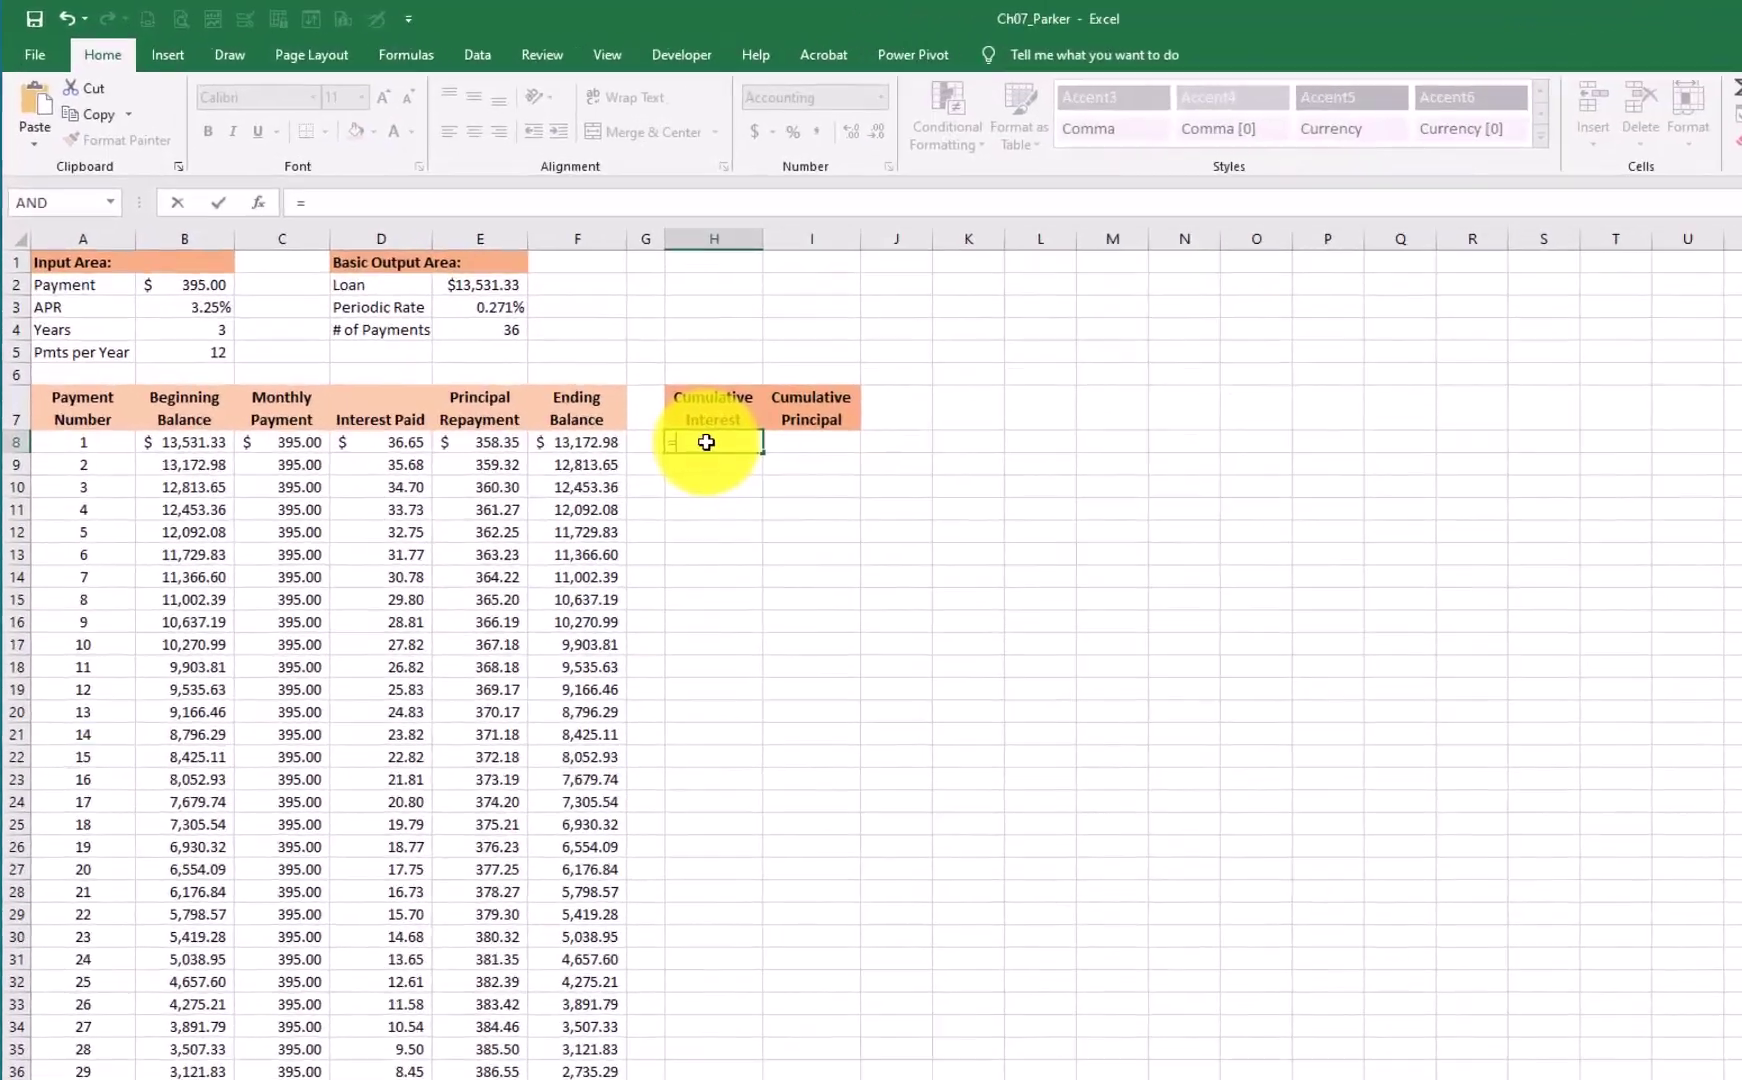
- Start a CUMIPMT formula in H8 from the =cum suggestion
{"action": "type", "text": "=cum"}
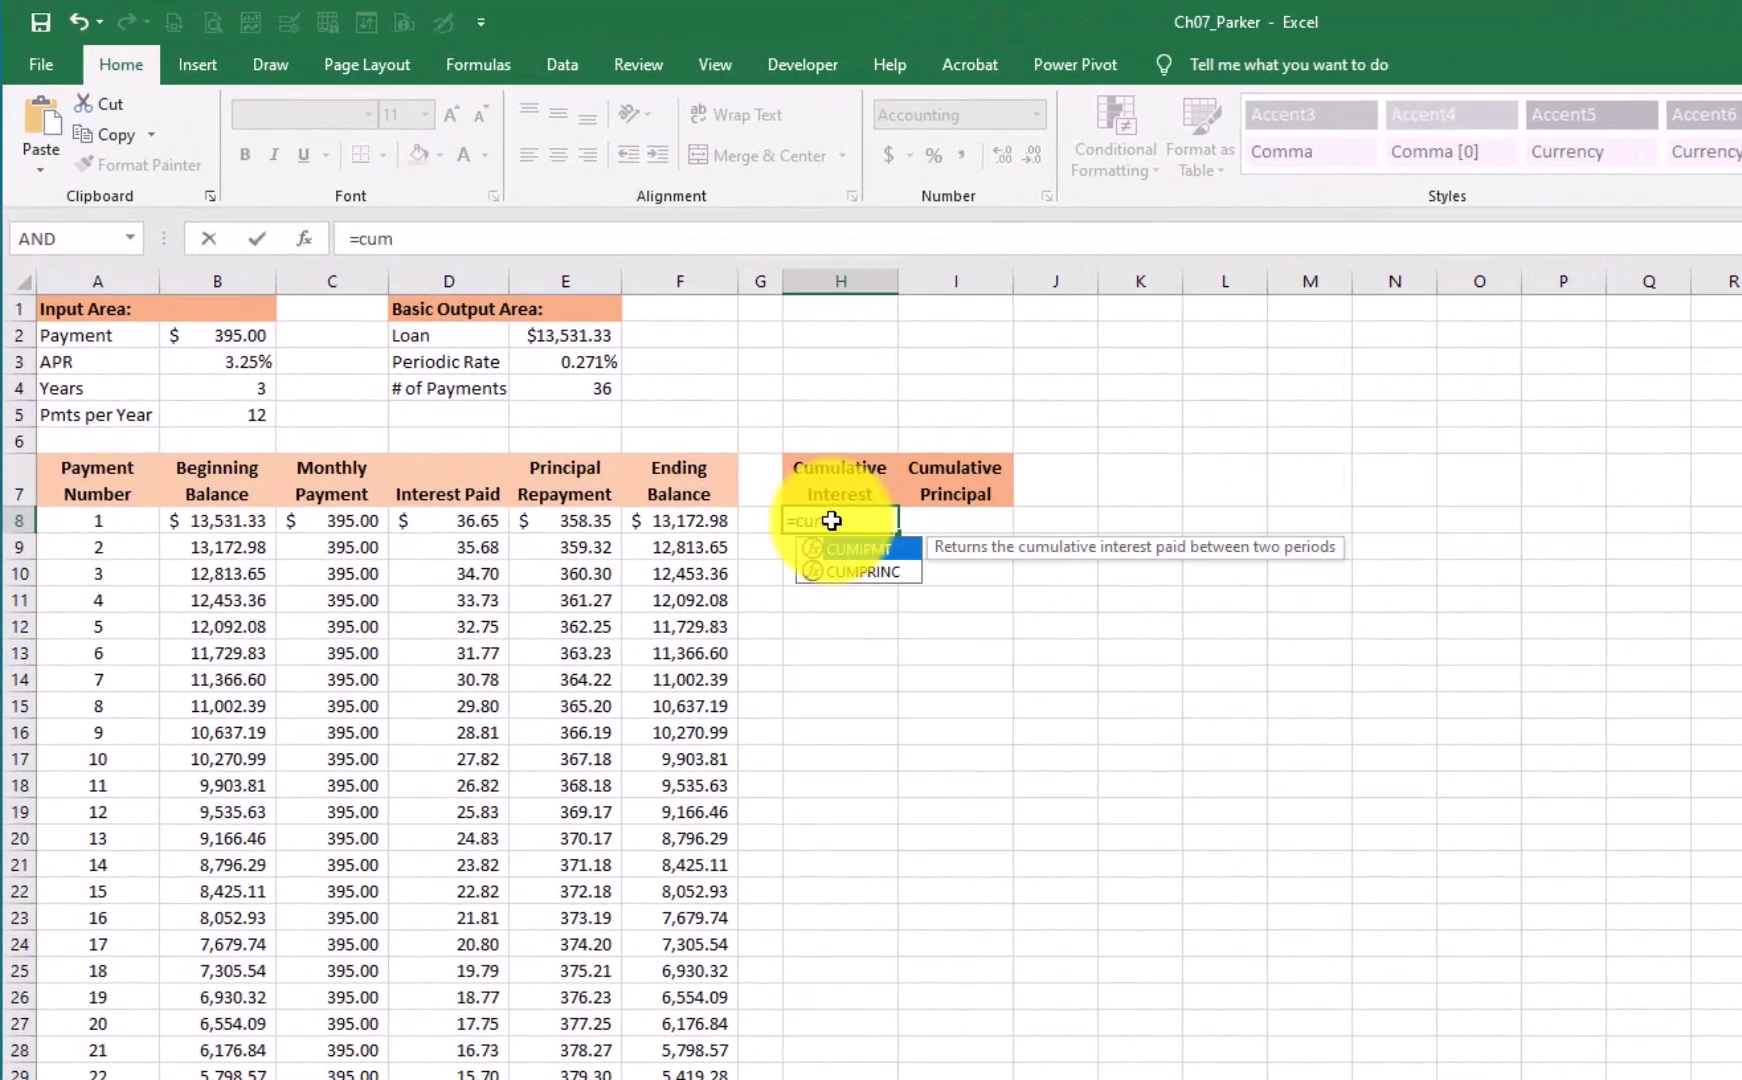
{"action": "key", "text": "Tab"}
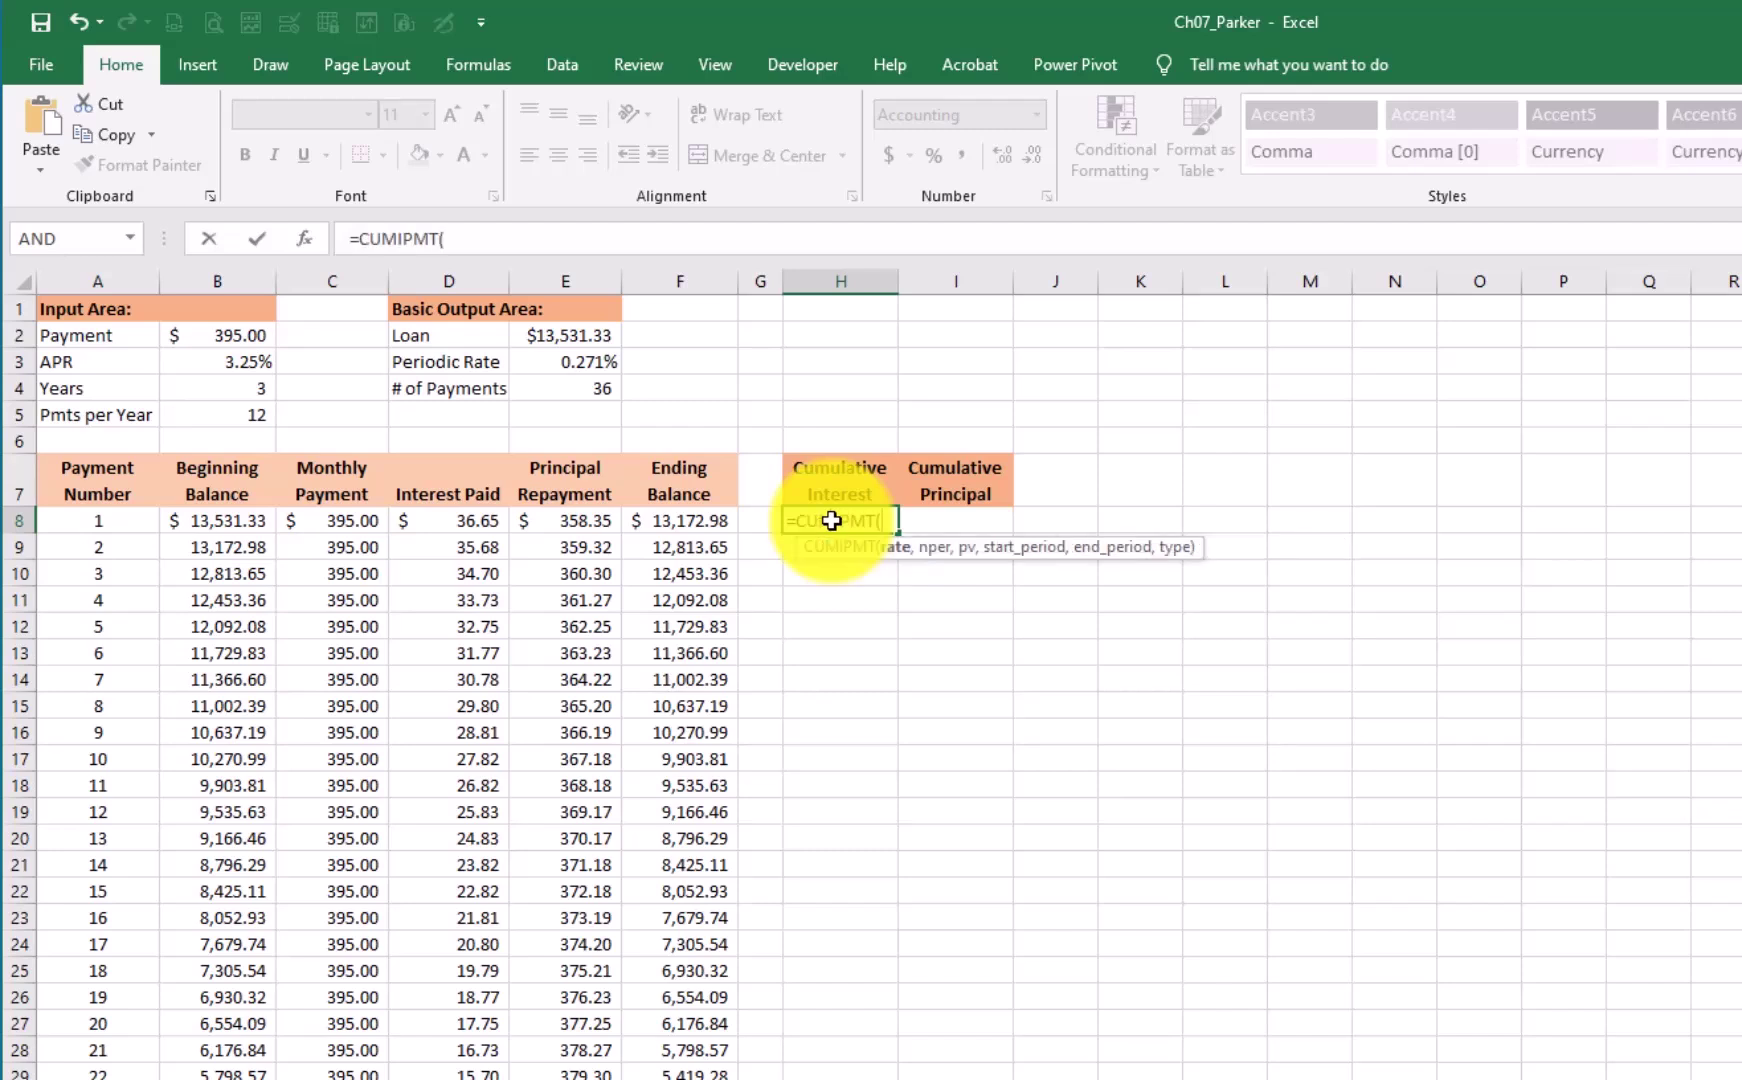
- Set the CUMIPMT arguments Rate E$3, Nper E$4 and Pv E$2
{"action": "left_click", "coordinate": [304, 237]}
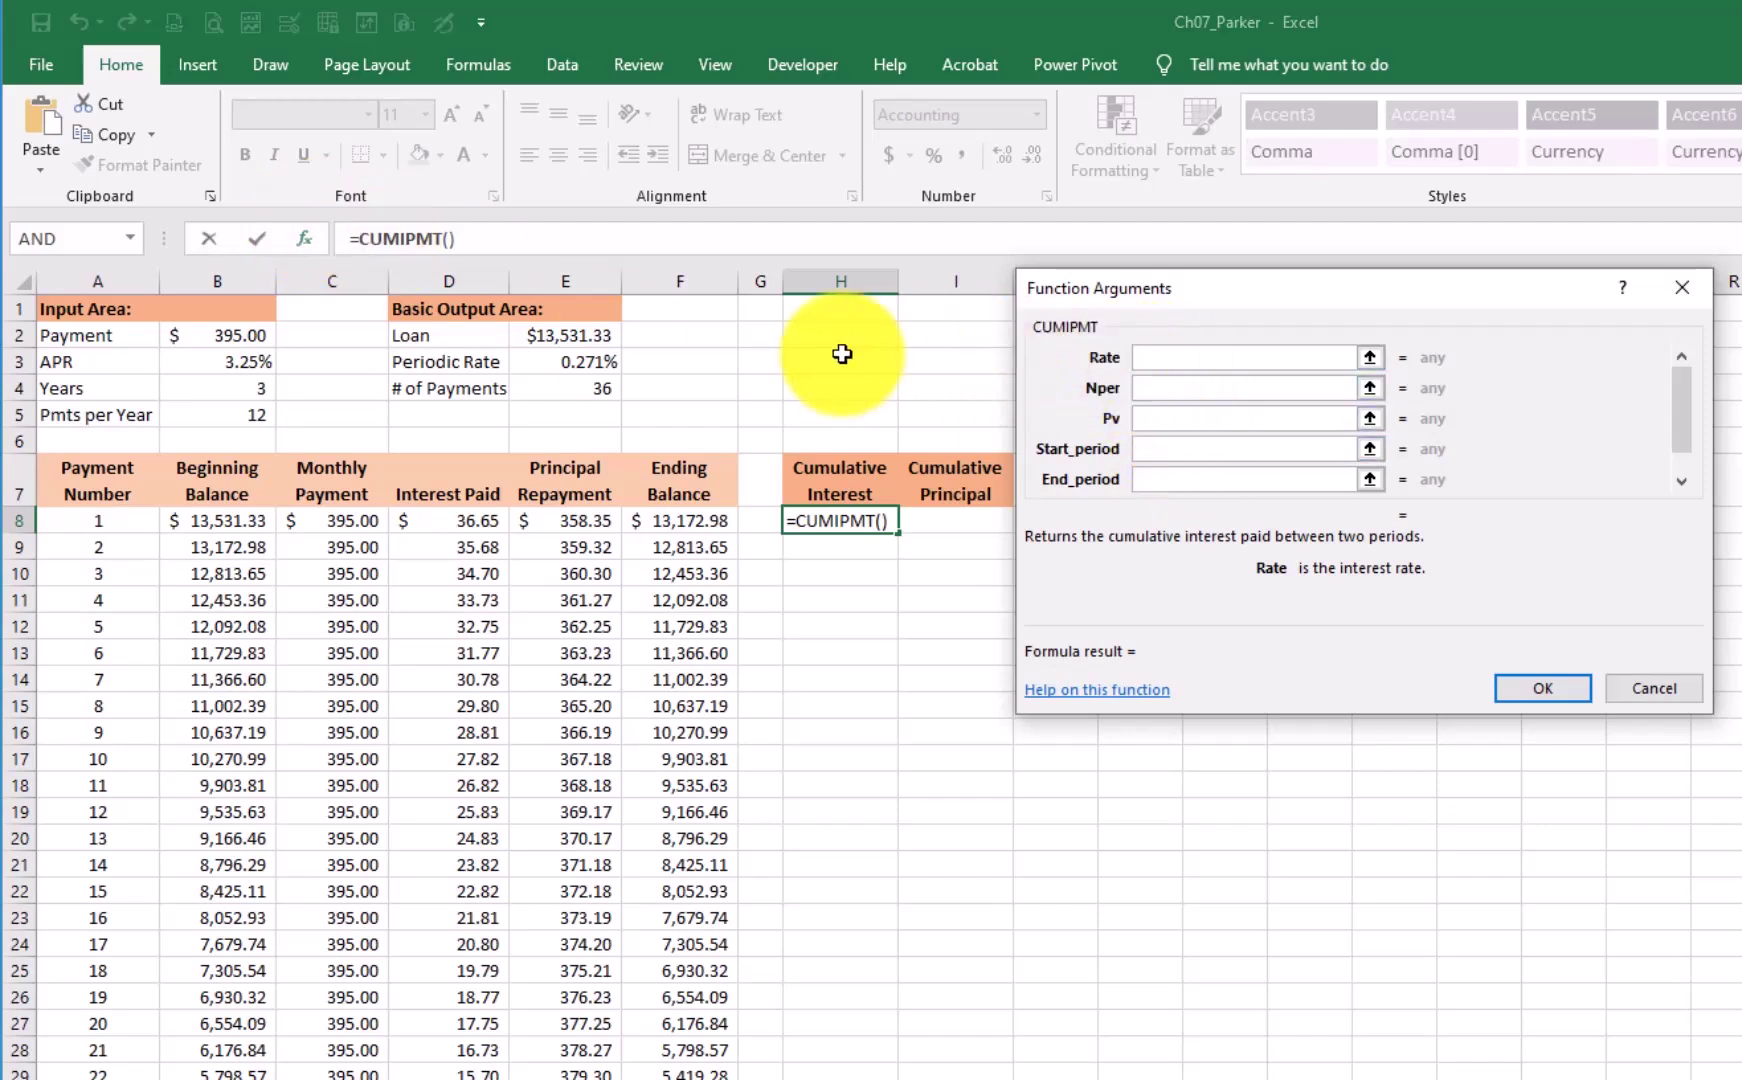
{"action": "left_click", "coordinate": [576, 364]}
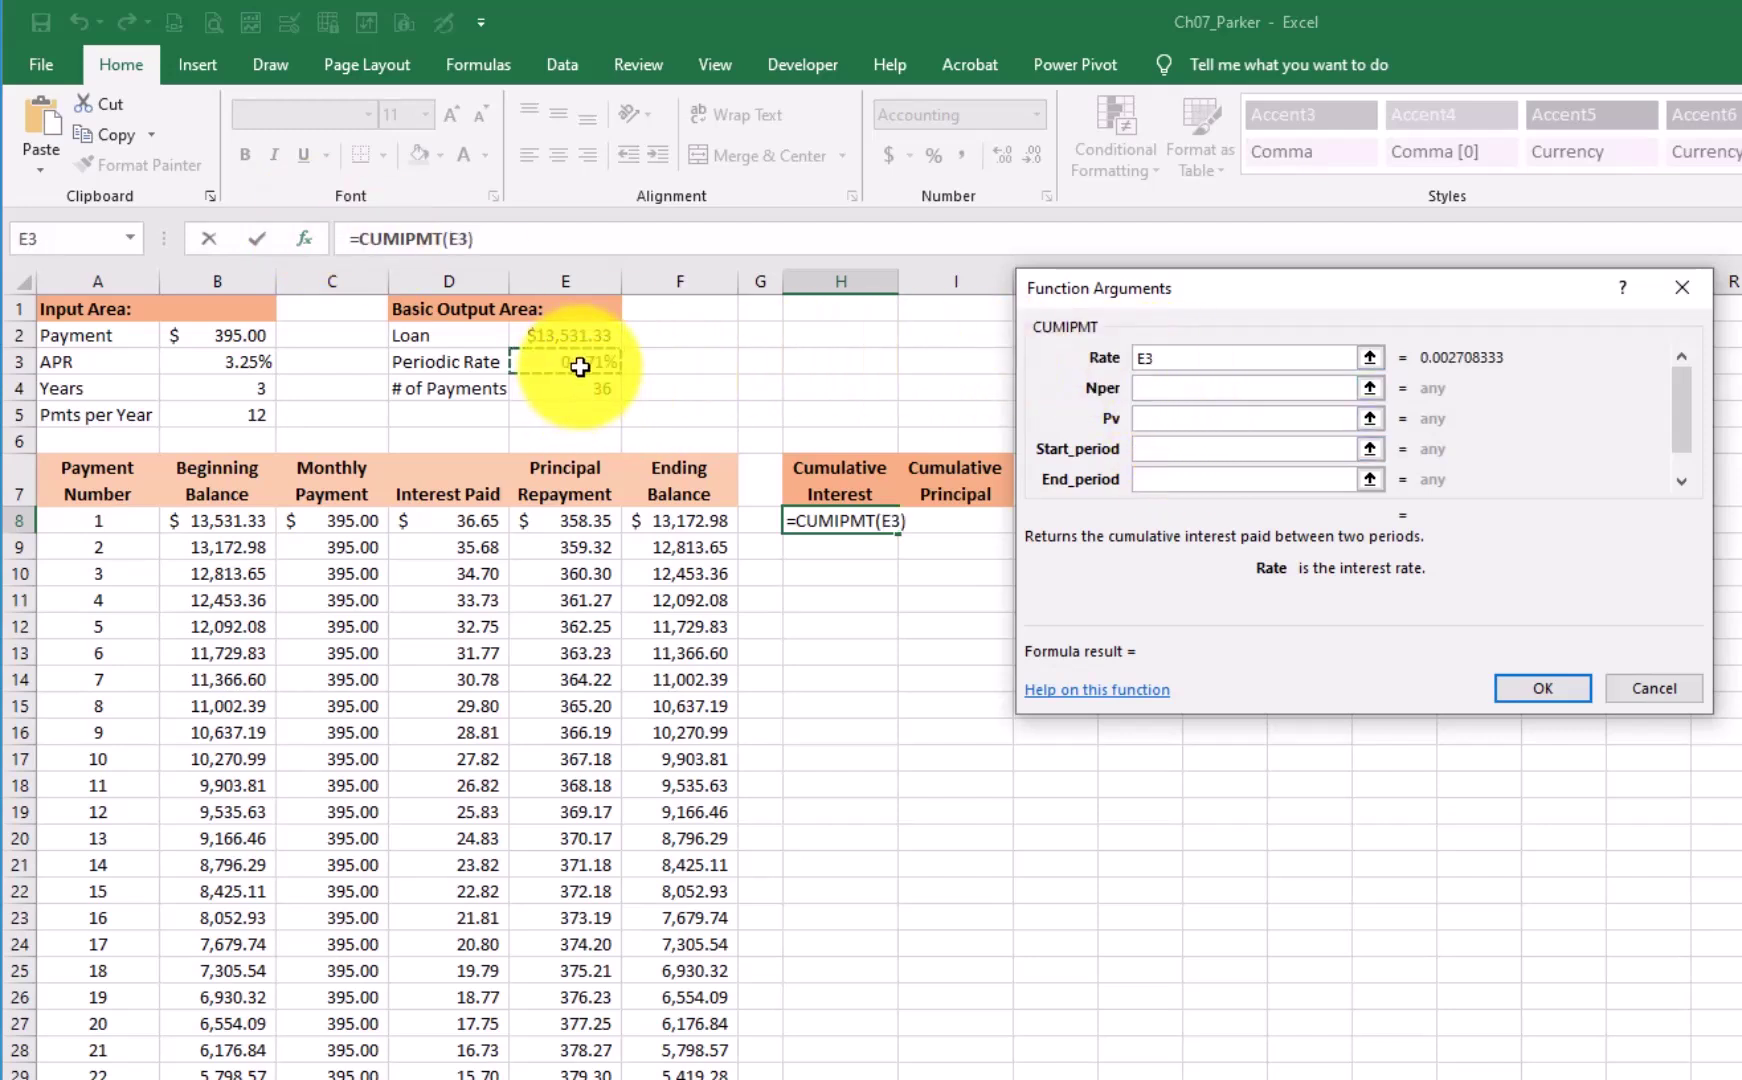
{"action": "key", "text": "F4"}
{"action": "key", "text": "F4"}
{"action": "left_click", "coordinate": [1194, 390]}
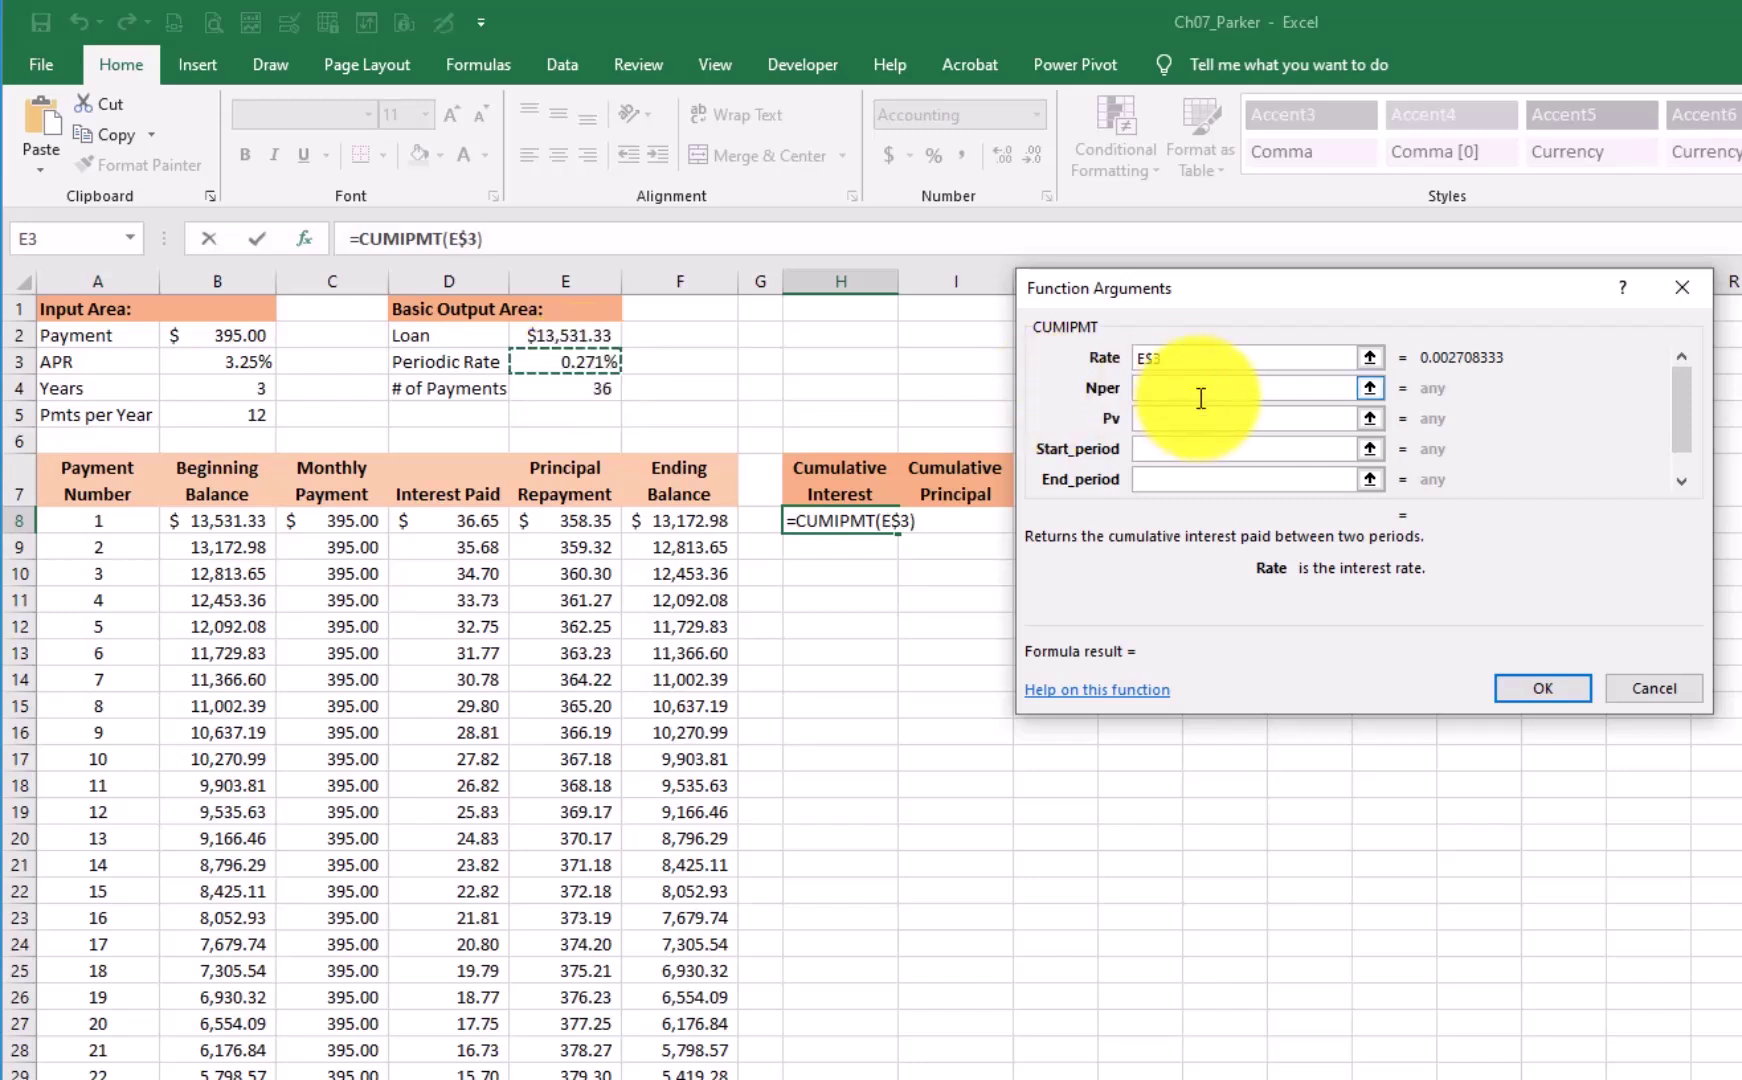
{"action": "left_click", "coordinate": [561, 388]}
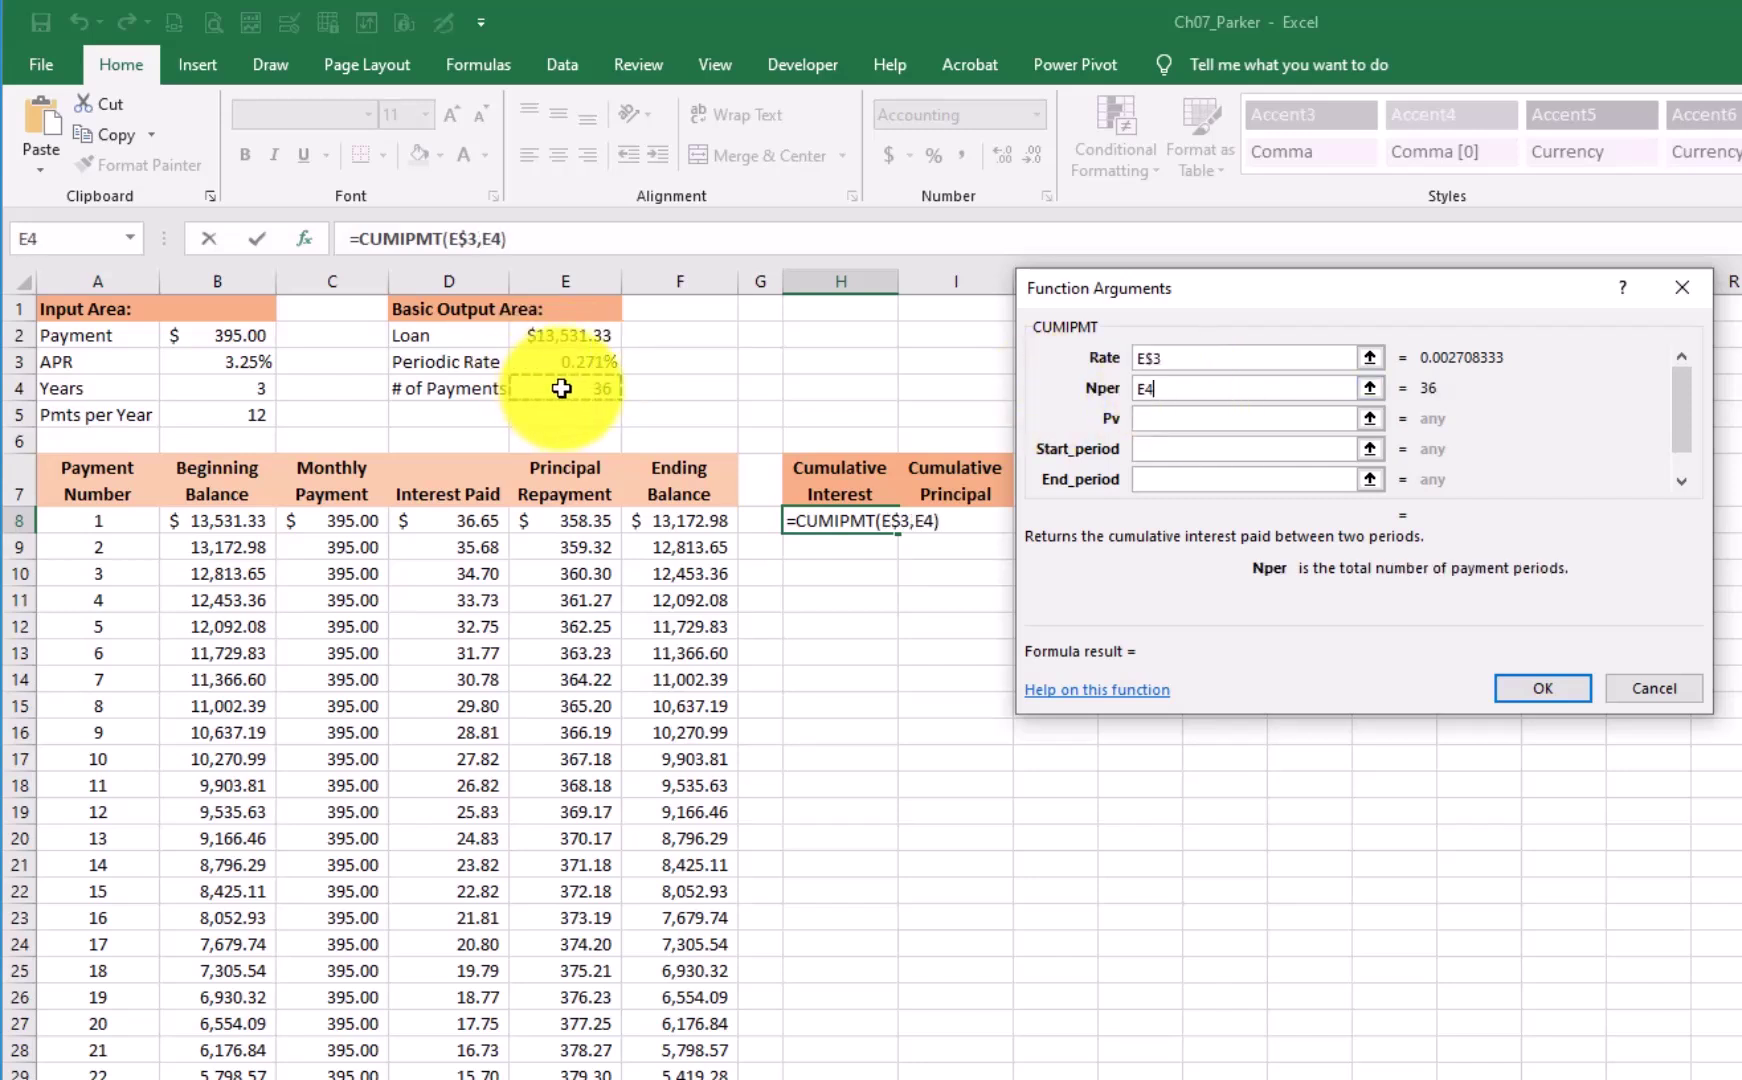
{"action": "key", "text": "F4"}
{"action": "key", "text": "F4"}
{"action": "left_click", "coordinate": [1145, 420]}
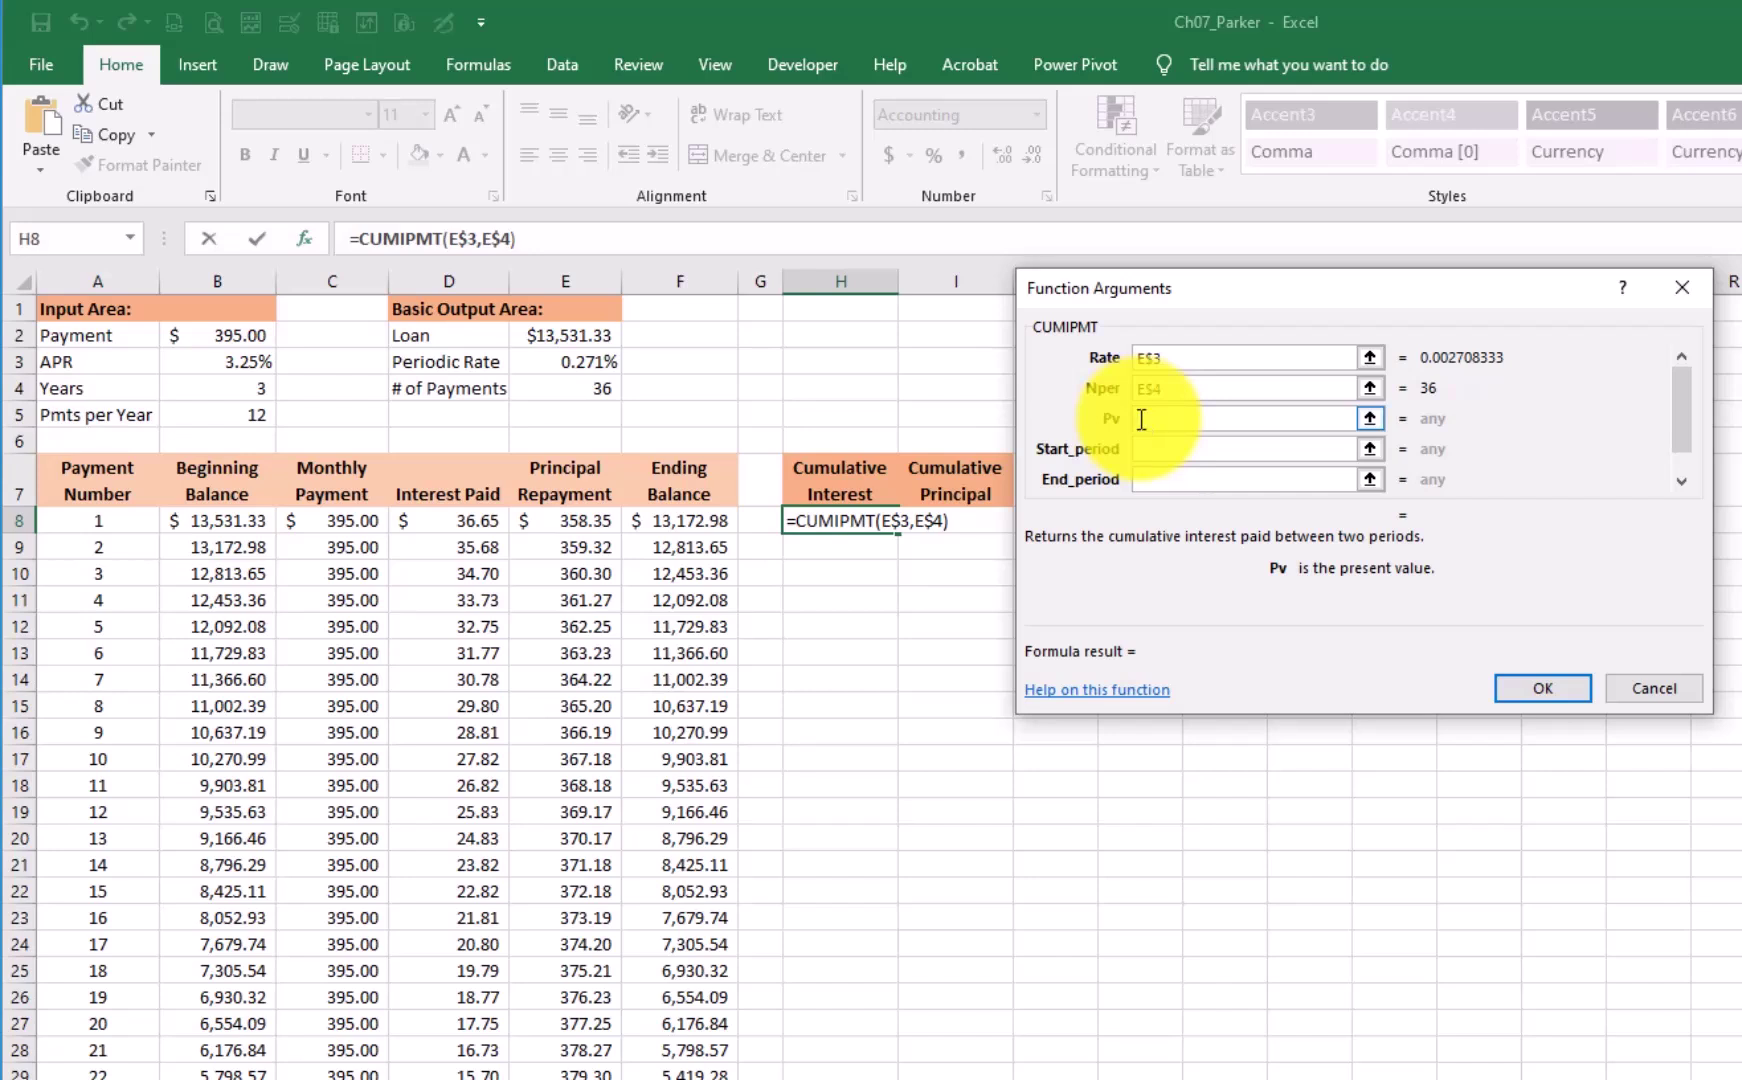
{"action": "left_click", "coordinate": [585, 334]}
{"action": "key", "text": "F4"}
{"action": "key", "text": "F4"}
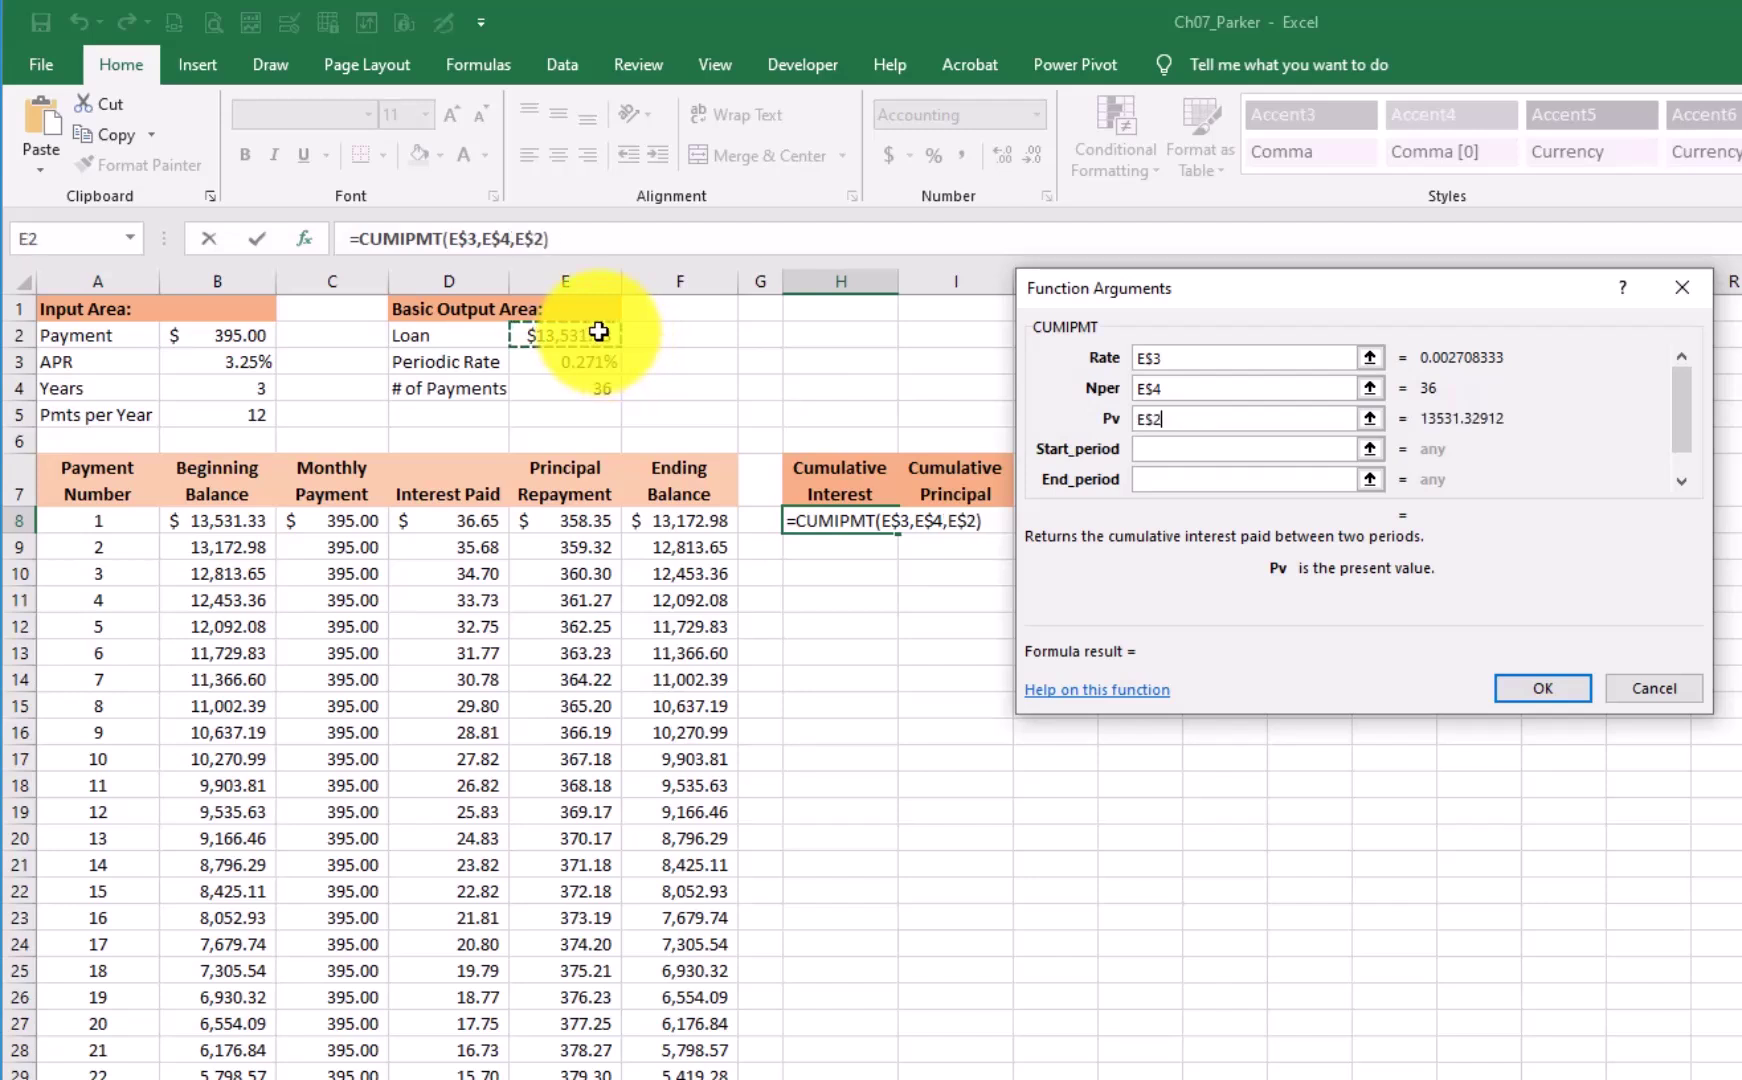
- Set Start_period A$8, End_period A8 and Type 0, and confirm, giving $(36.65)
{"action": "left_click", "coordinate": [1155, 449]}
{"action": "left_click", "coordinate": [93, 520]}
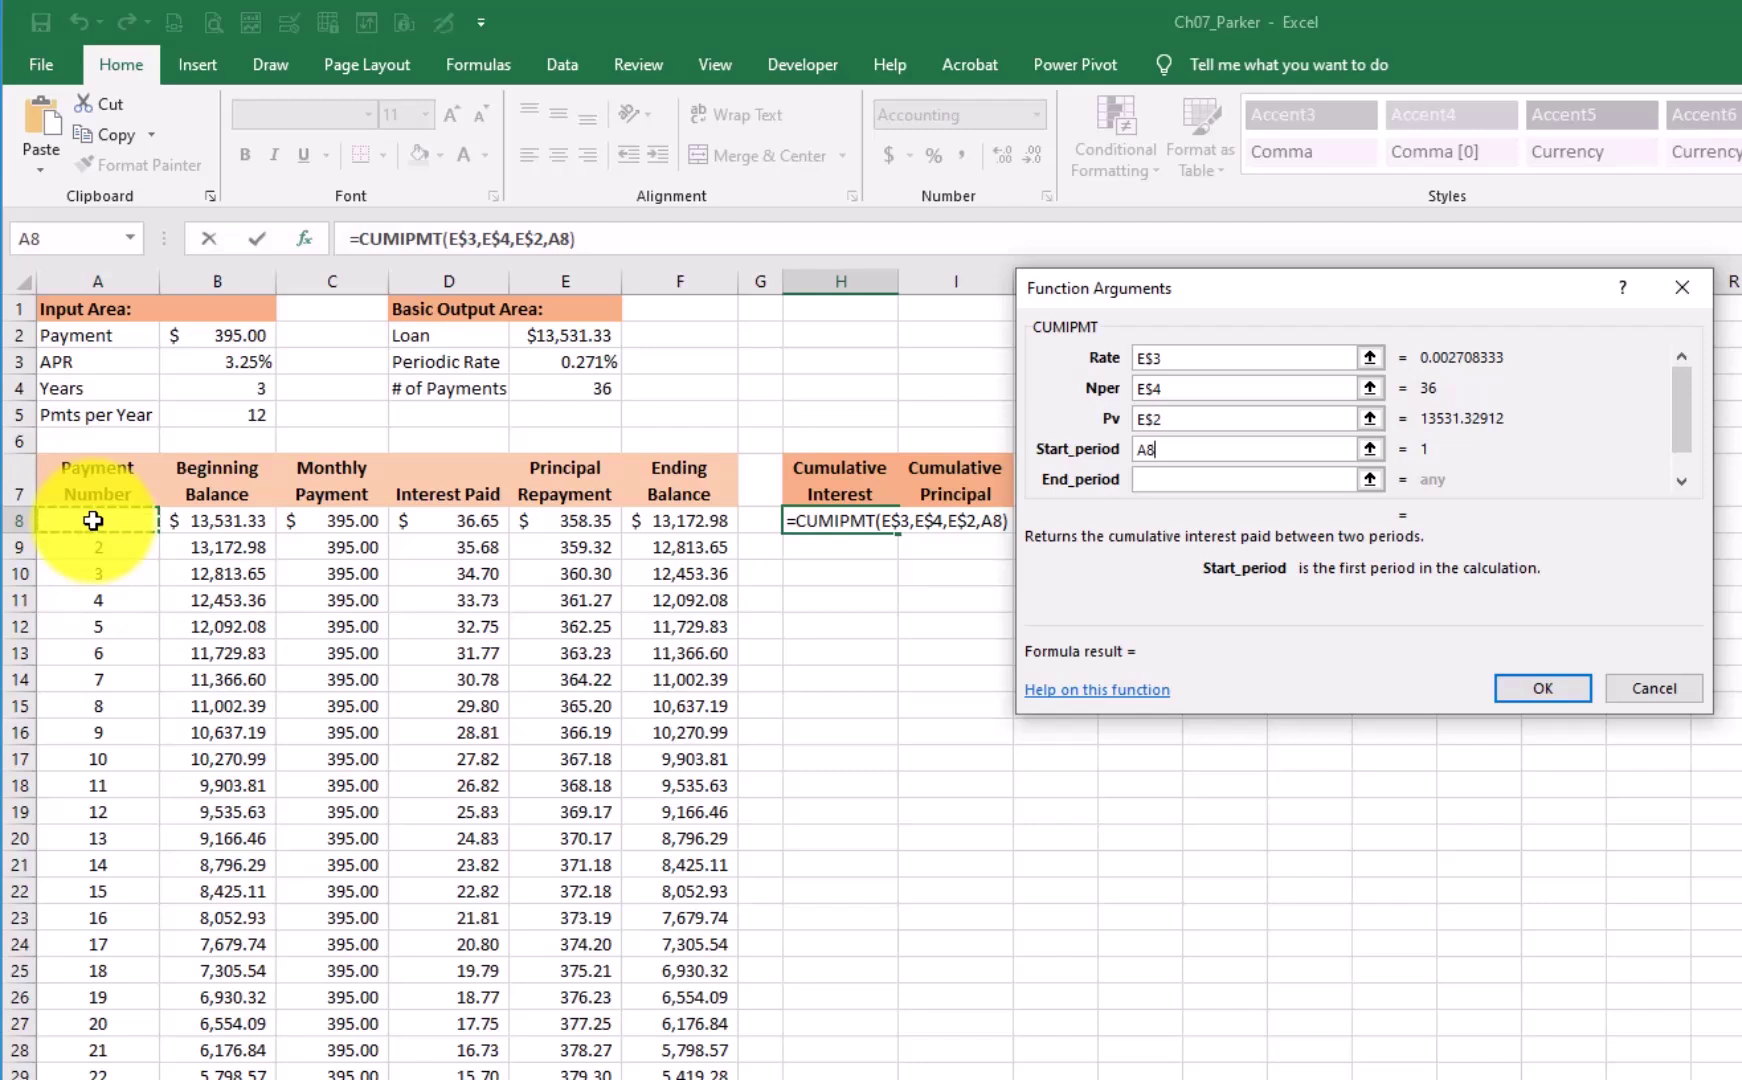
{"action": "key", "text": "F4"}
{"action": "key", "text": "F4"}
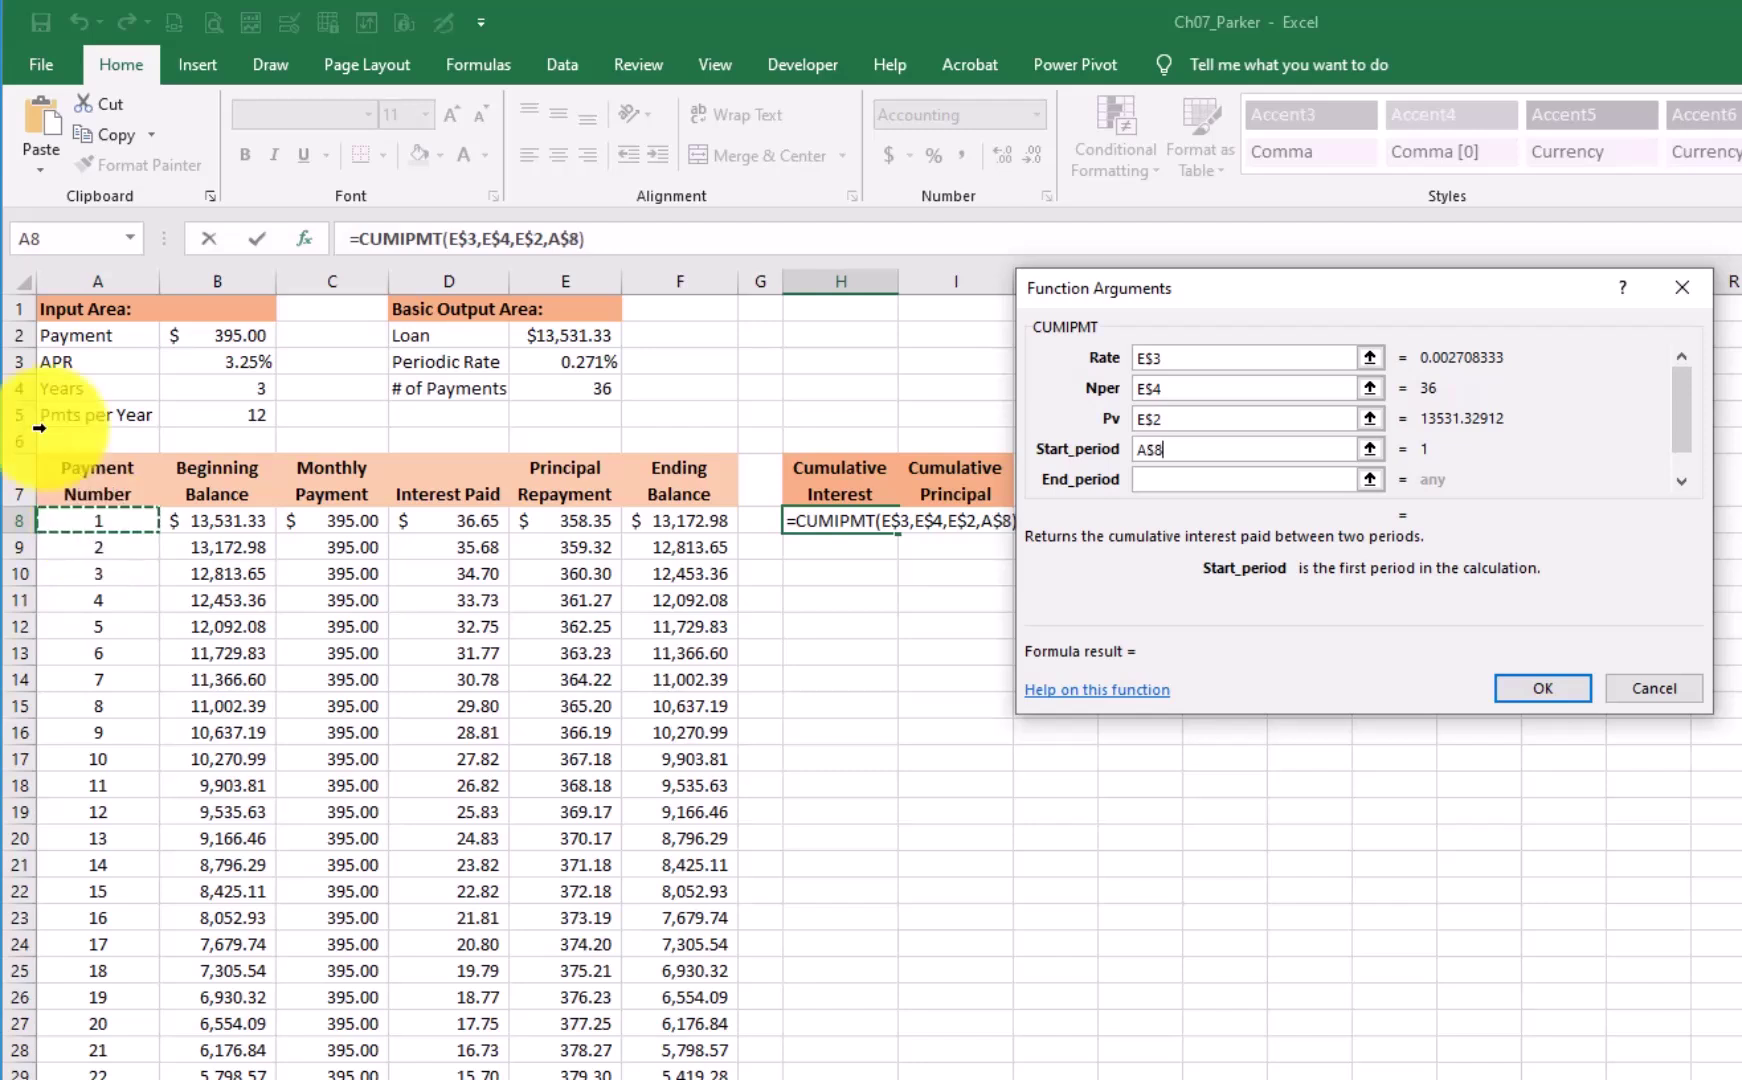
{"action": "left_click", "coordinate": [1143, 480]}
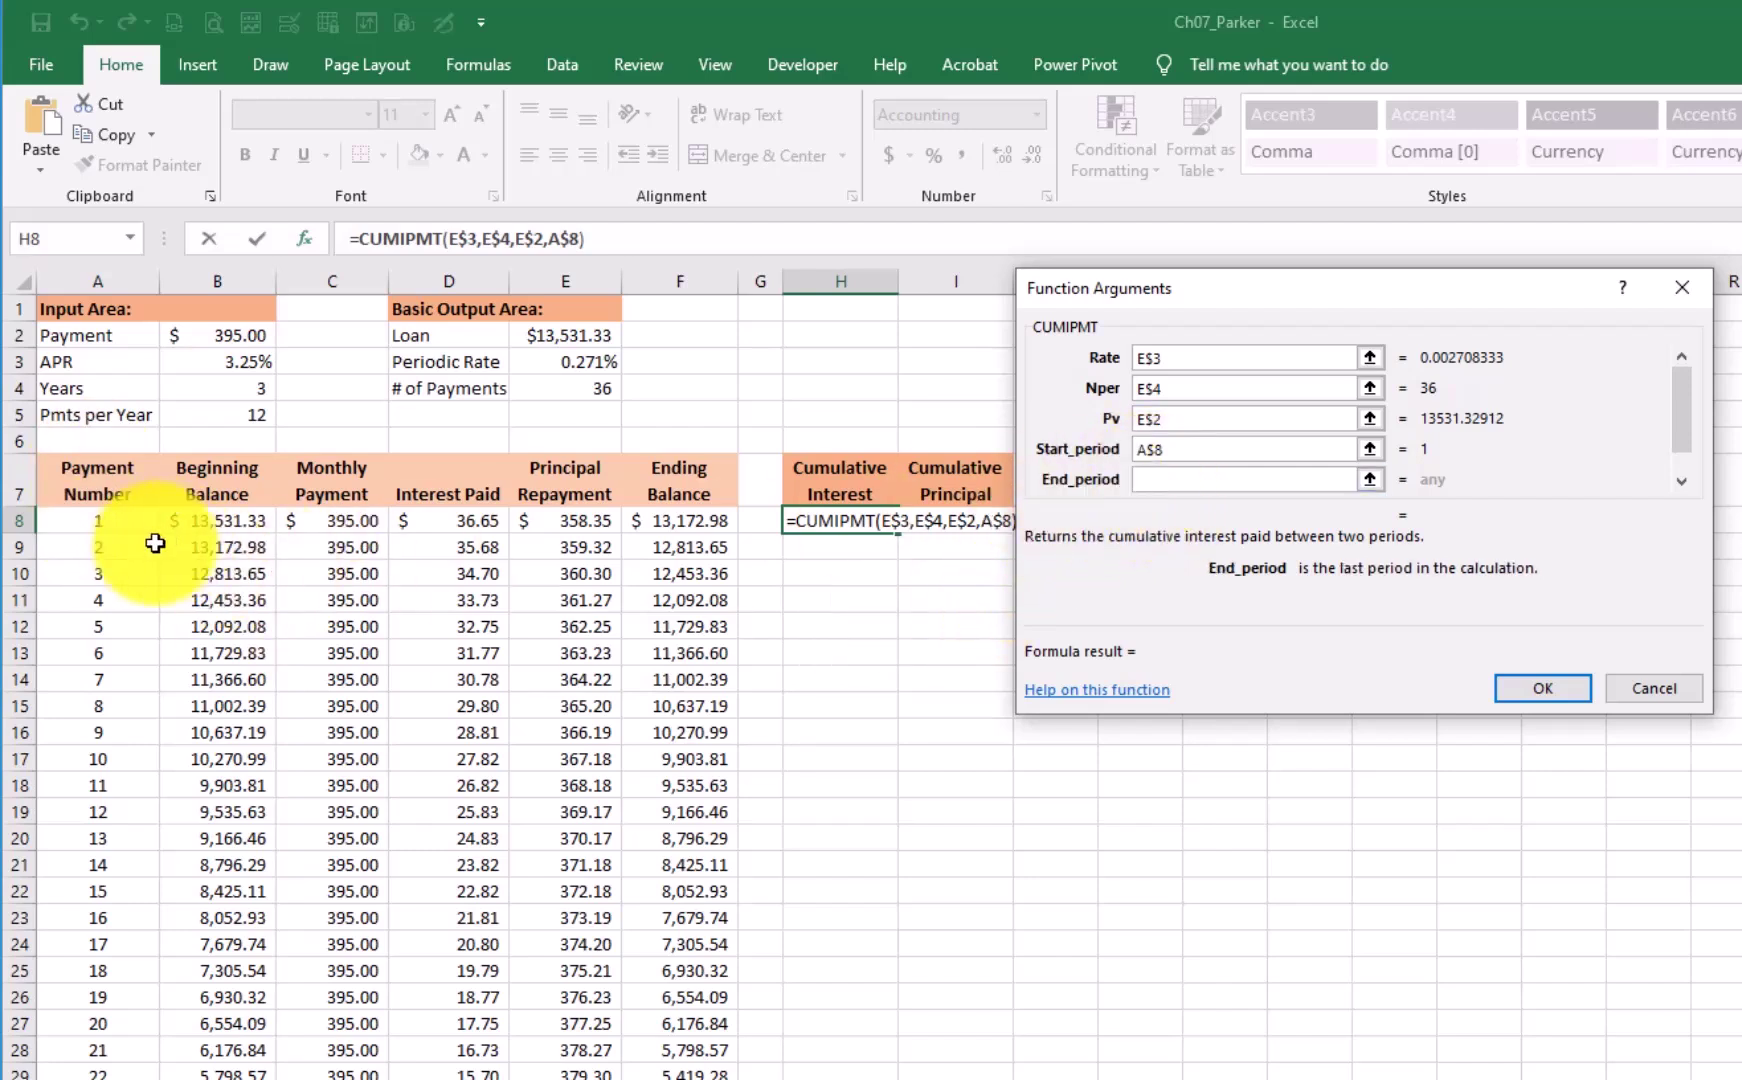
{"action": "left_click", "coordinate": [85, 520]}
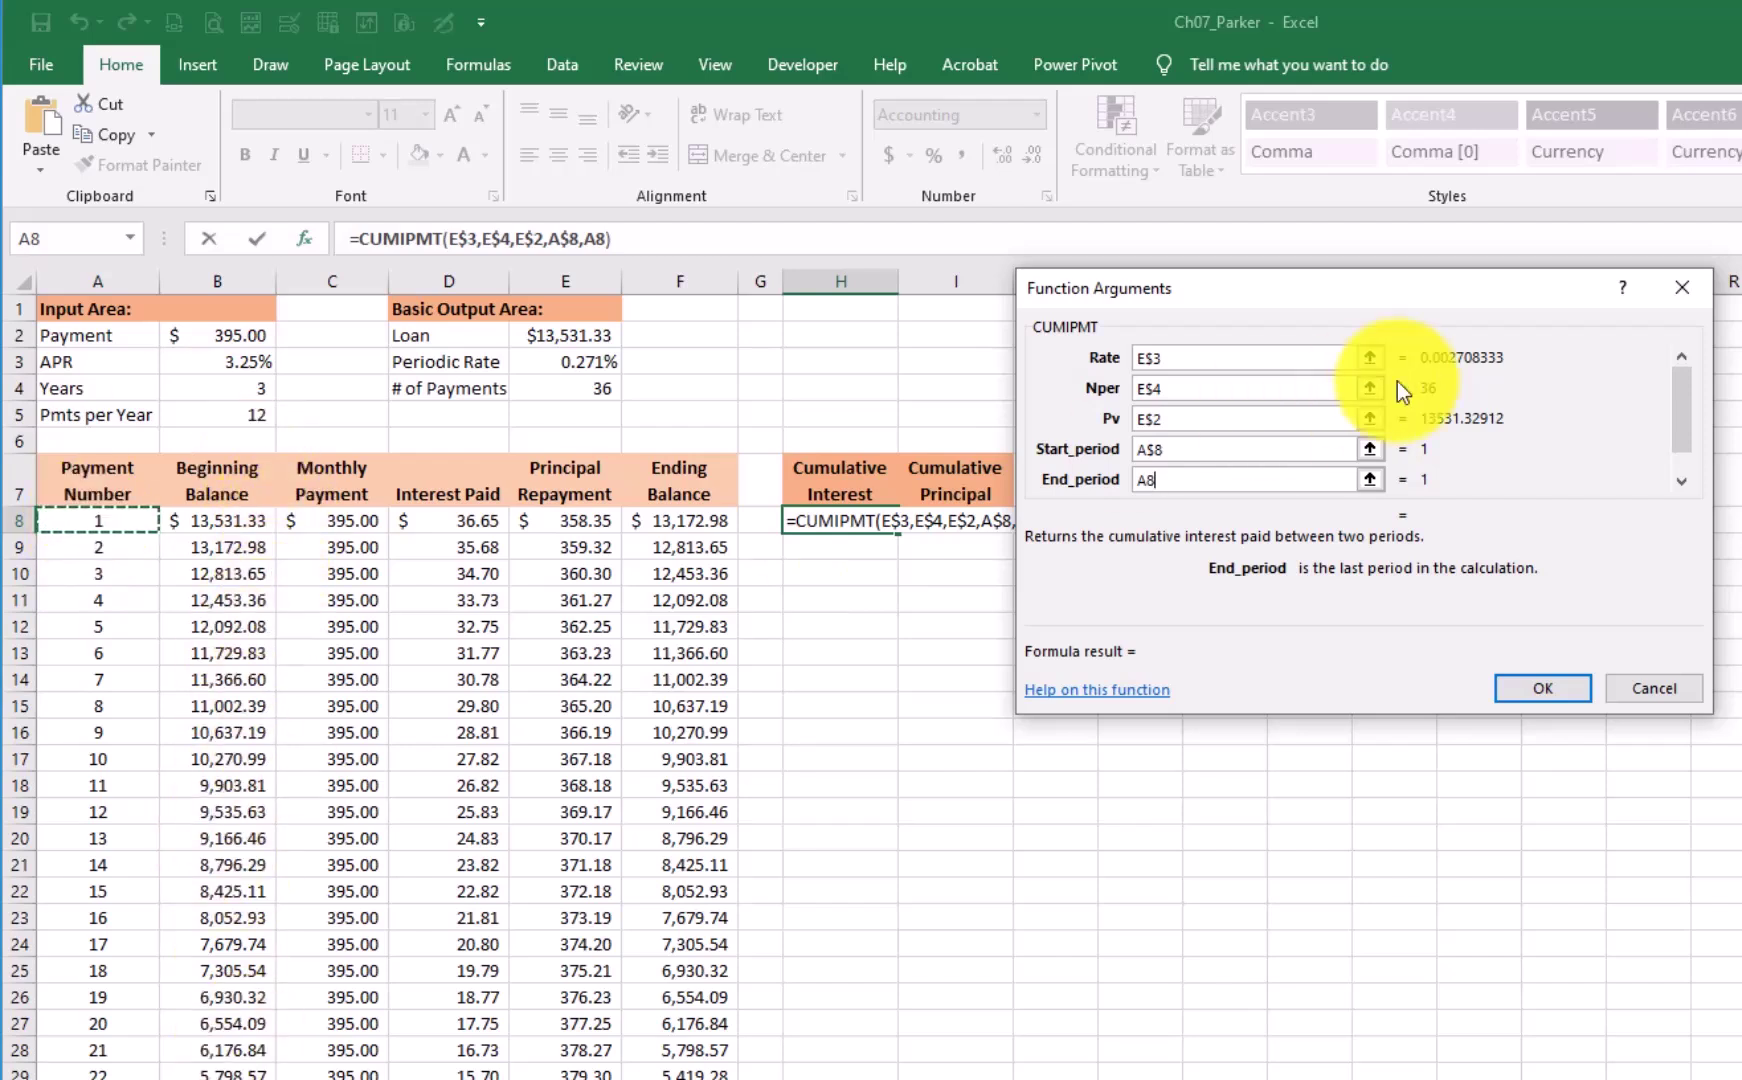
{"action": "left_click", "coordinate": [1683, 476]}
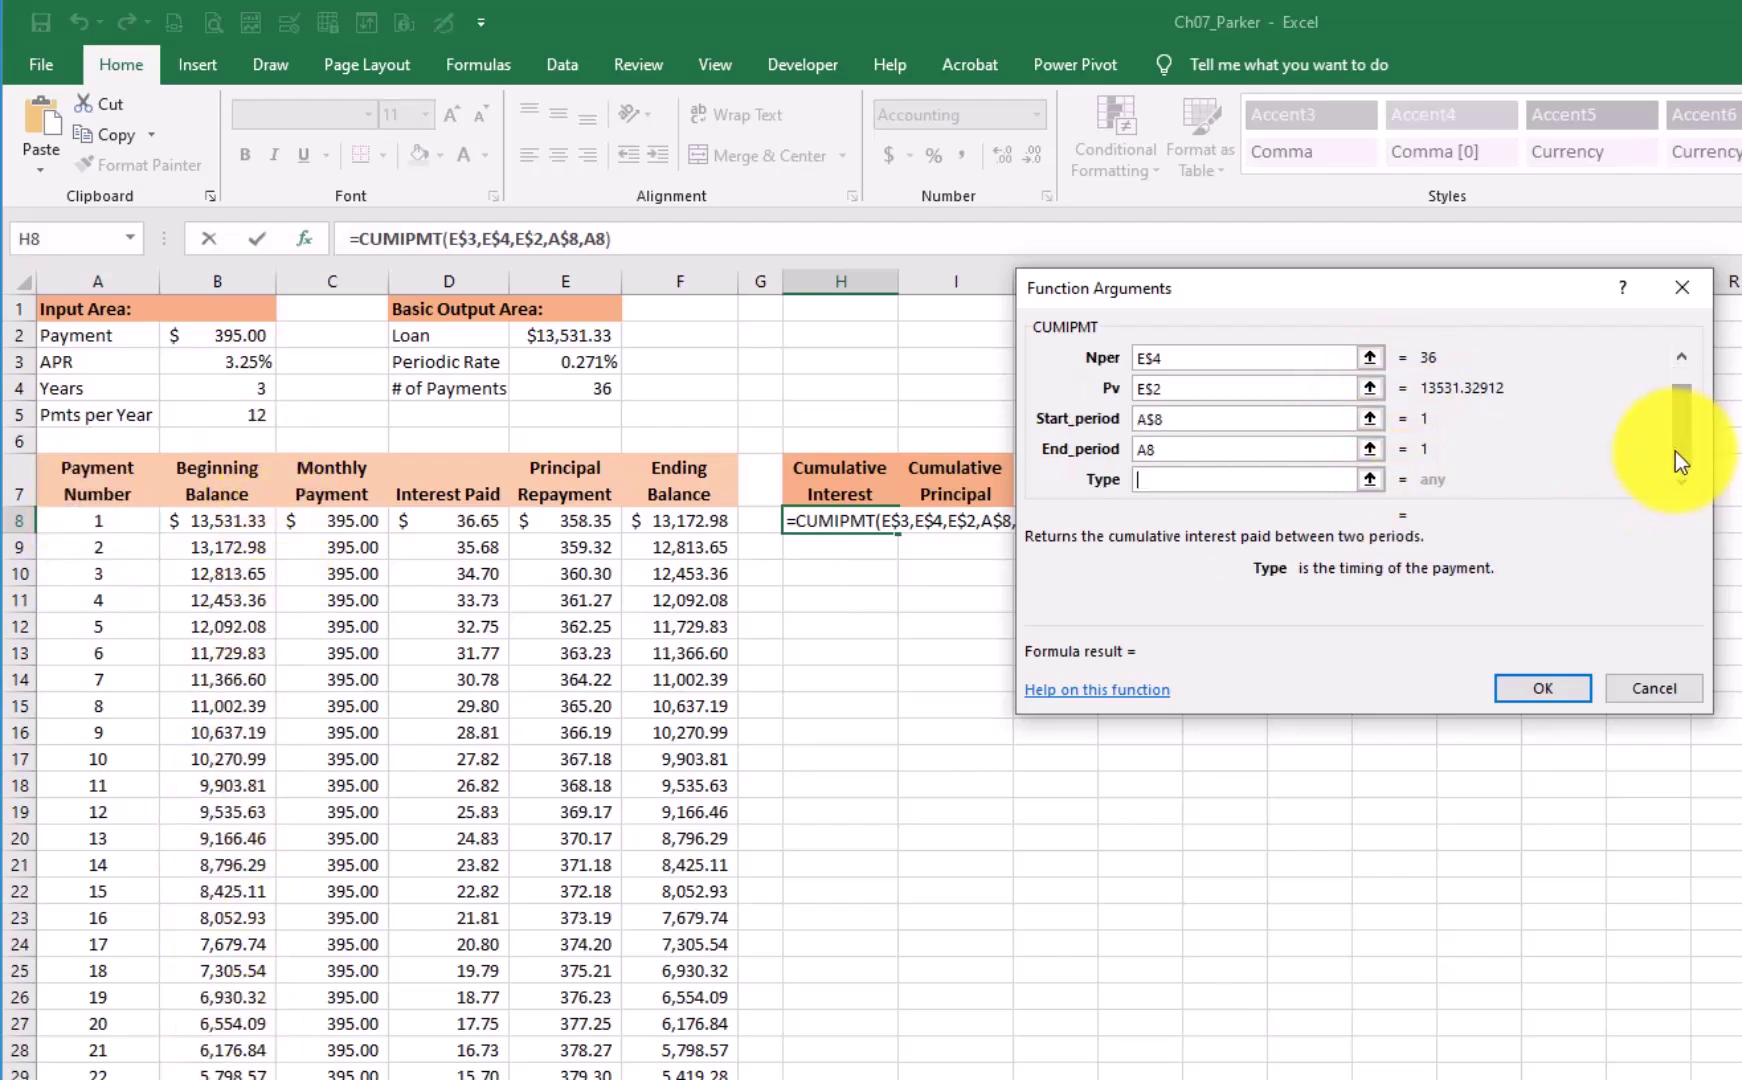
{"action": "left_click", "coordinate": [1150, 479]}
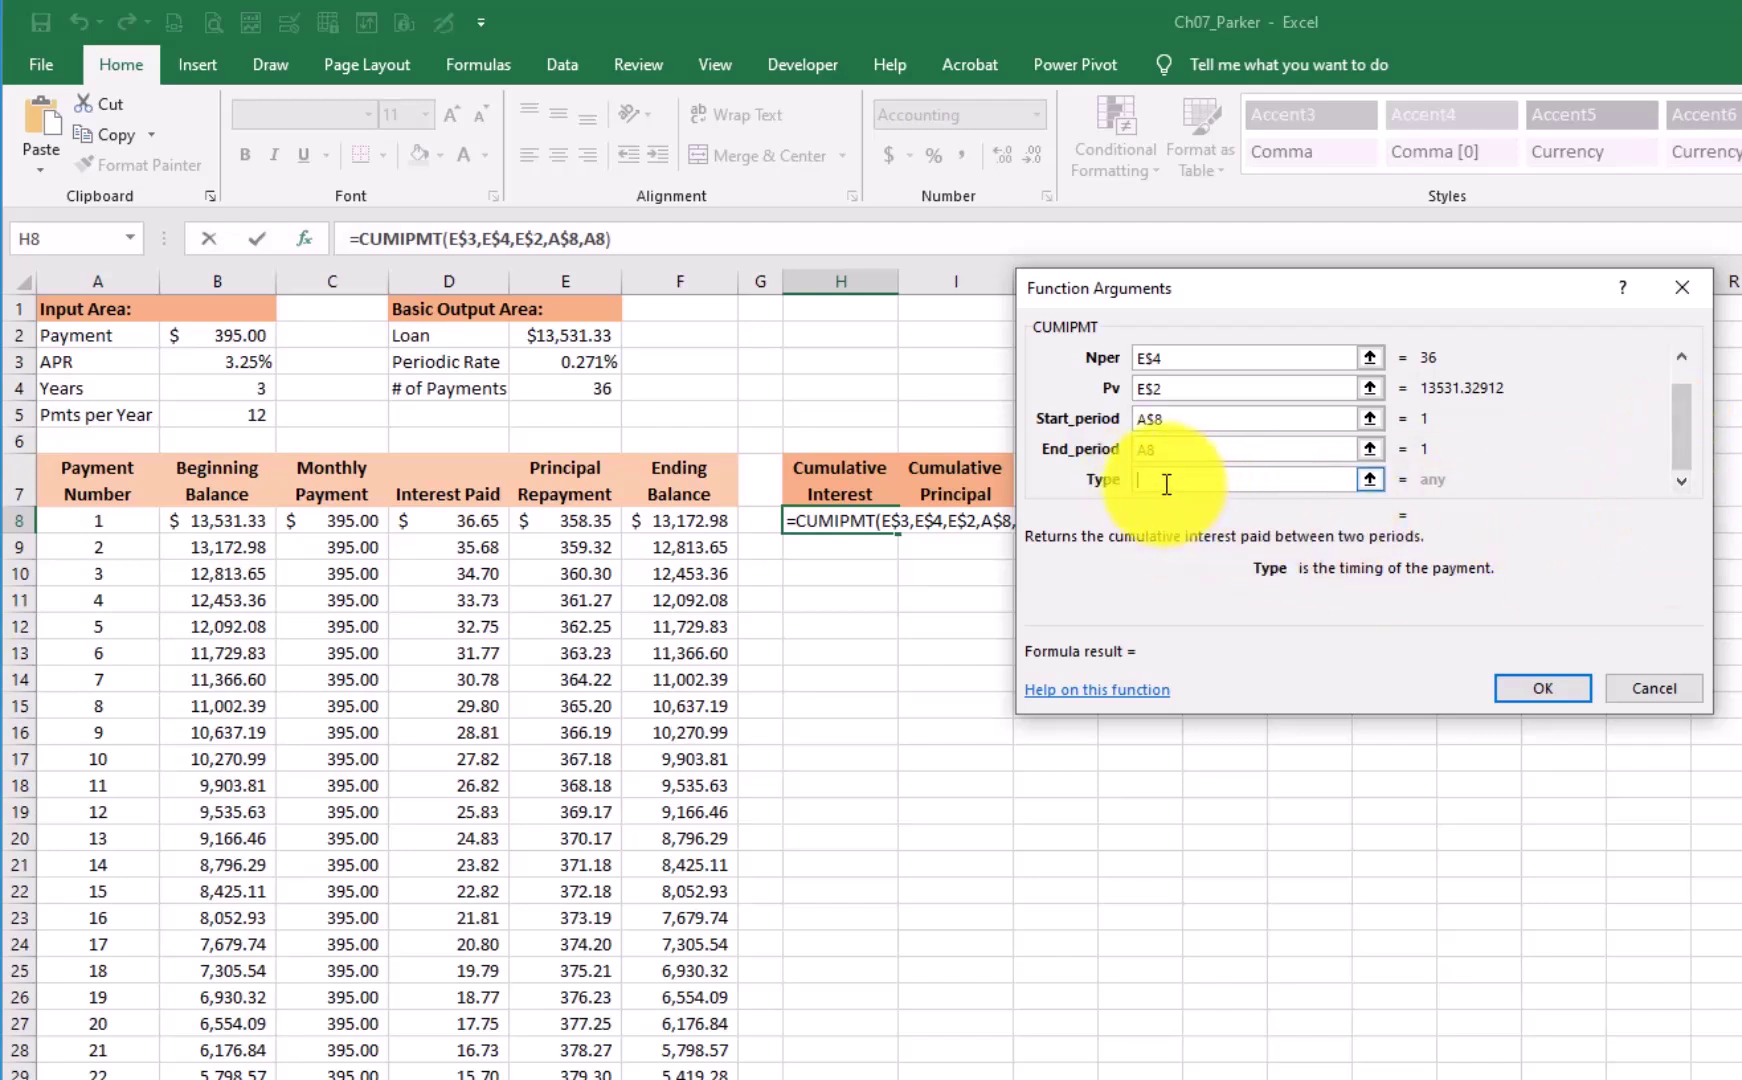
{"action": "type", "text": "0"}
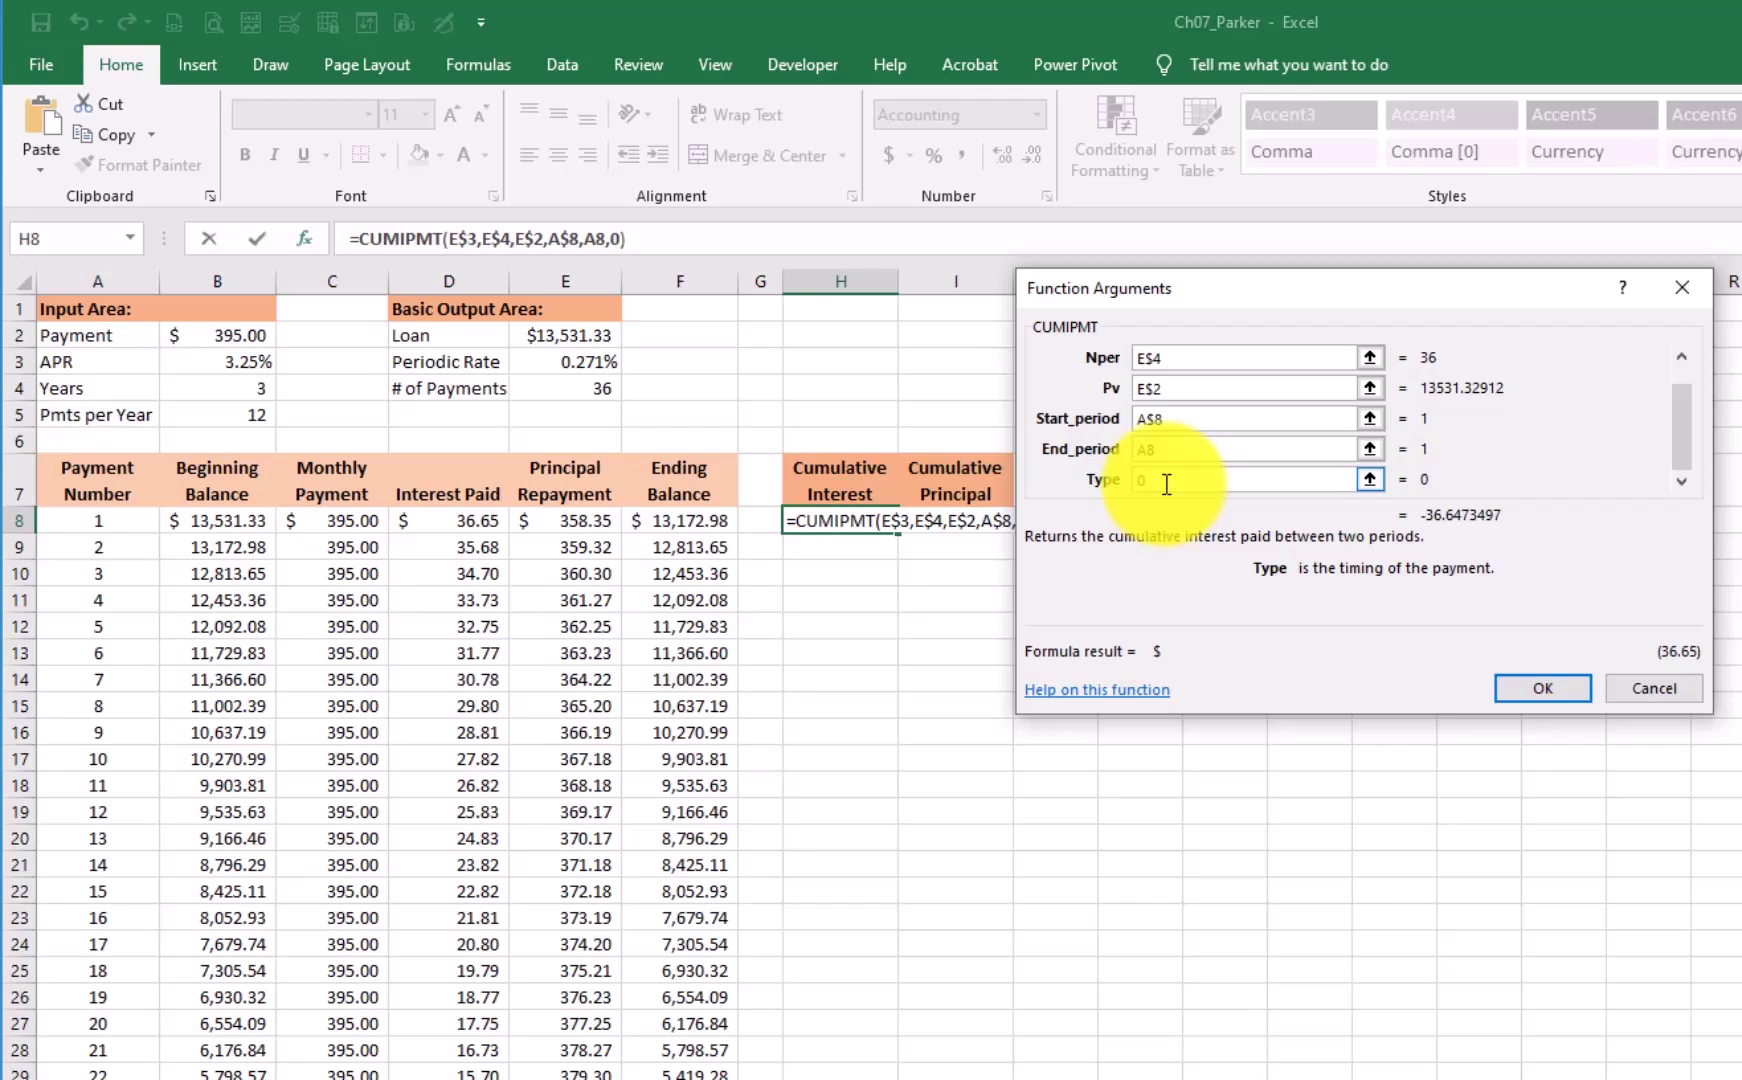
{"action": "left_click", "coordinate": [1562, 684]}
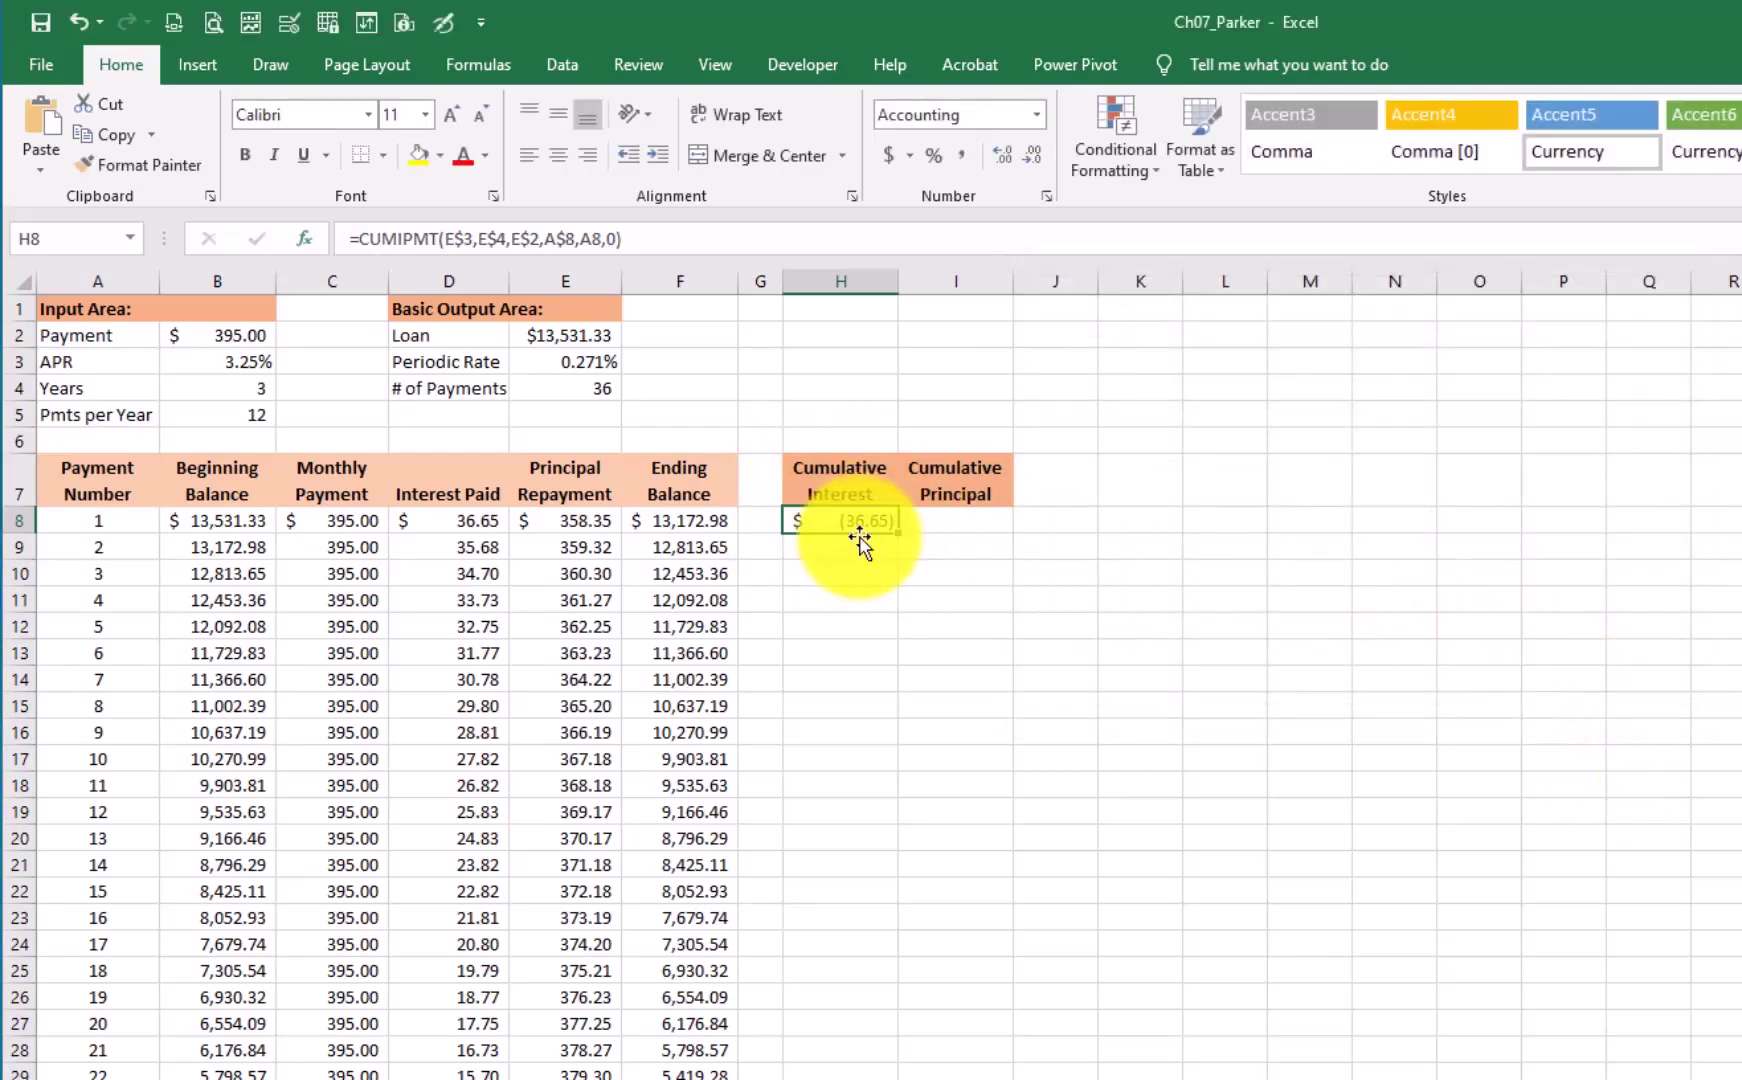
- Negate H8 to =-CUMIPMT(...) and fill it to H43, ending at $688.67 like D44
{"action": "left_click", "coordinate": [358, 237]}
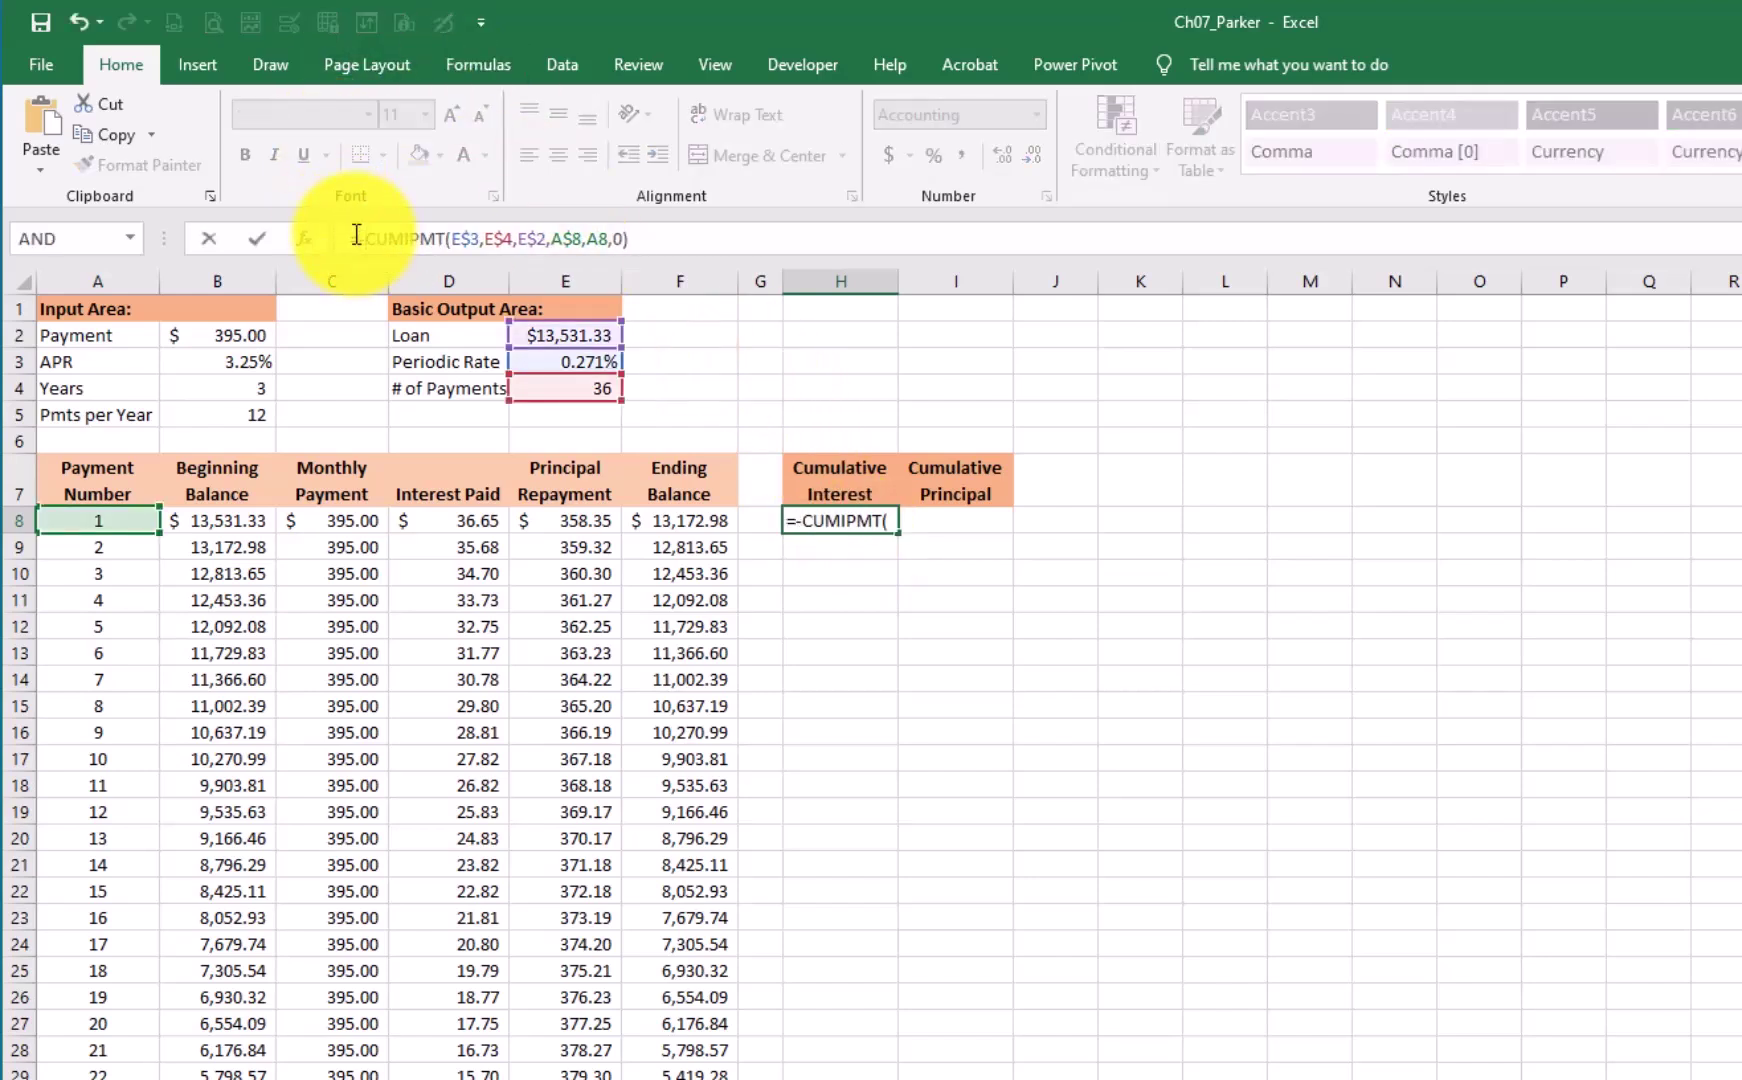
{"action": "key", "text": "Return"}
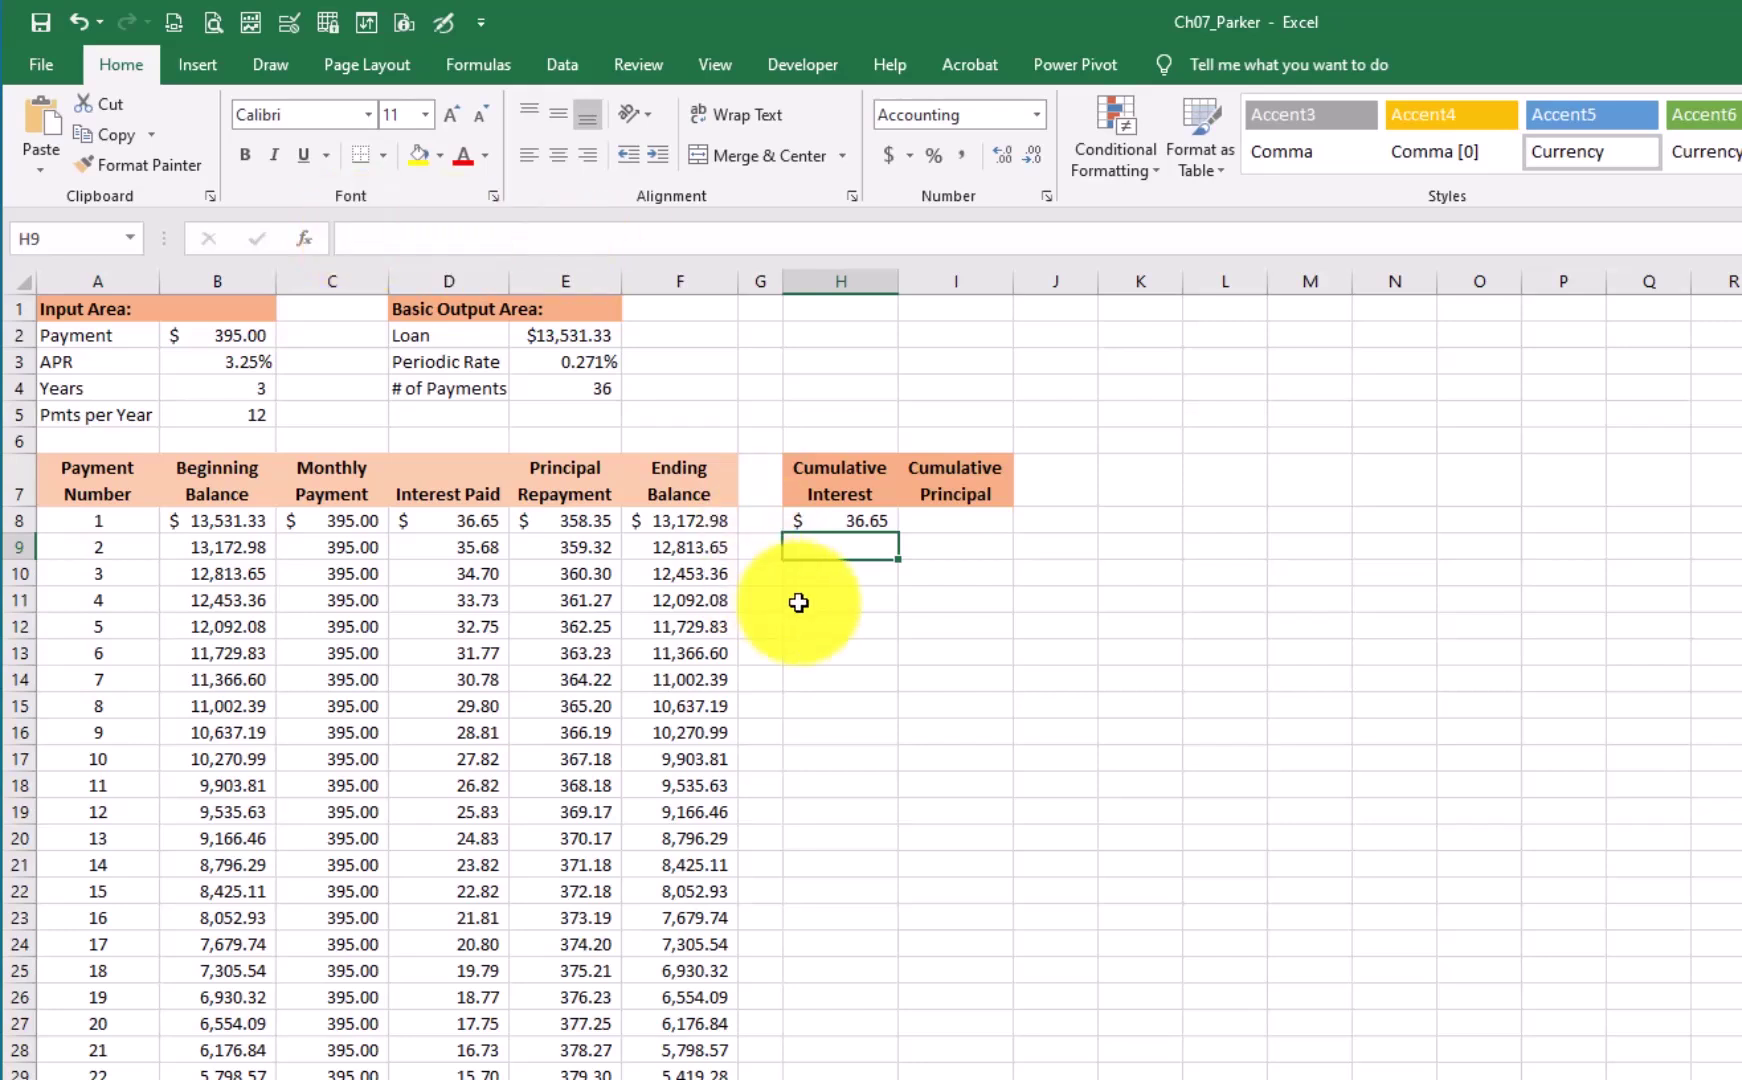
{"action": "left_click", "coordinate": [862, 519]}
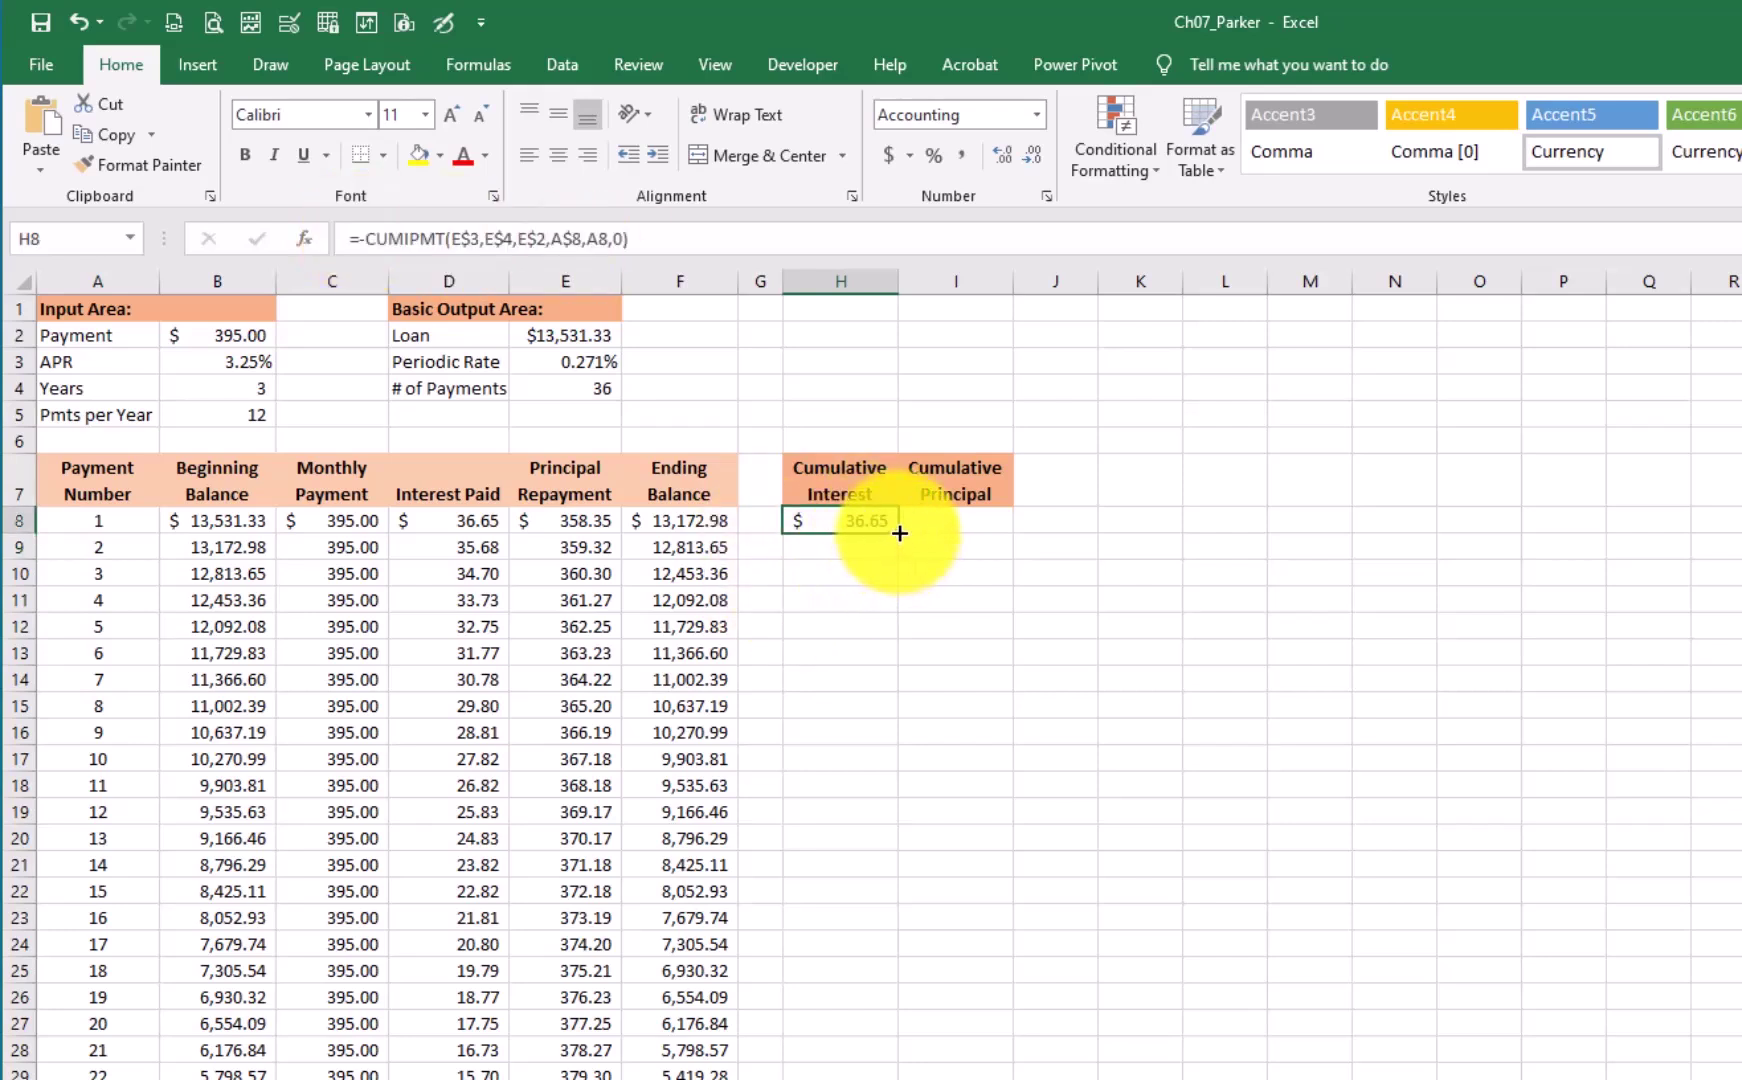
{"action": "left_click_drag", "start_coordinate": [899, 533], "coordinate": [900, 550]}
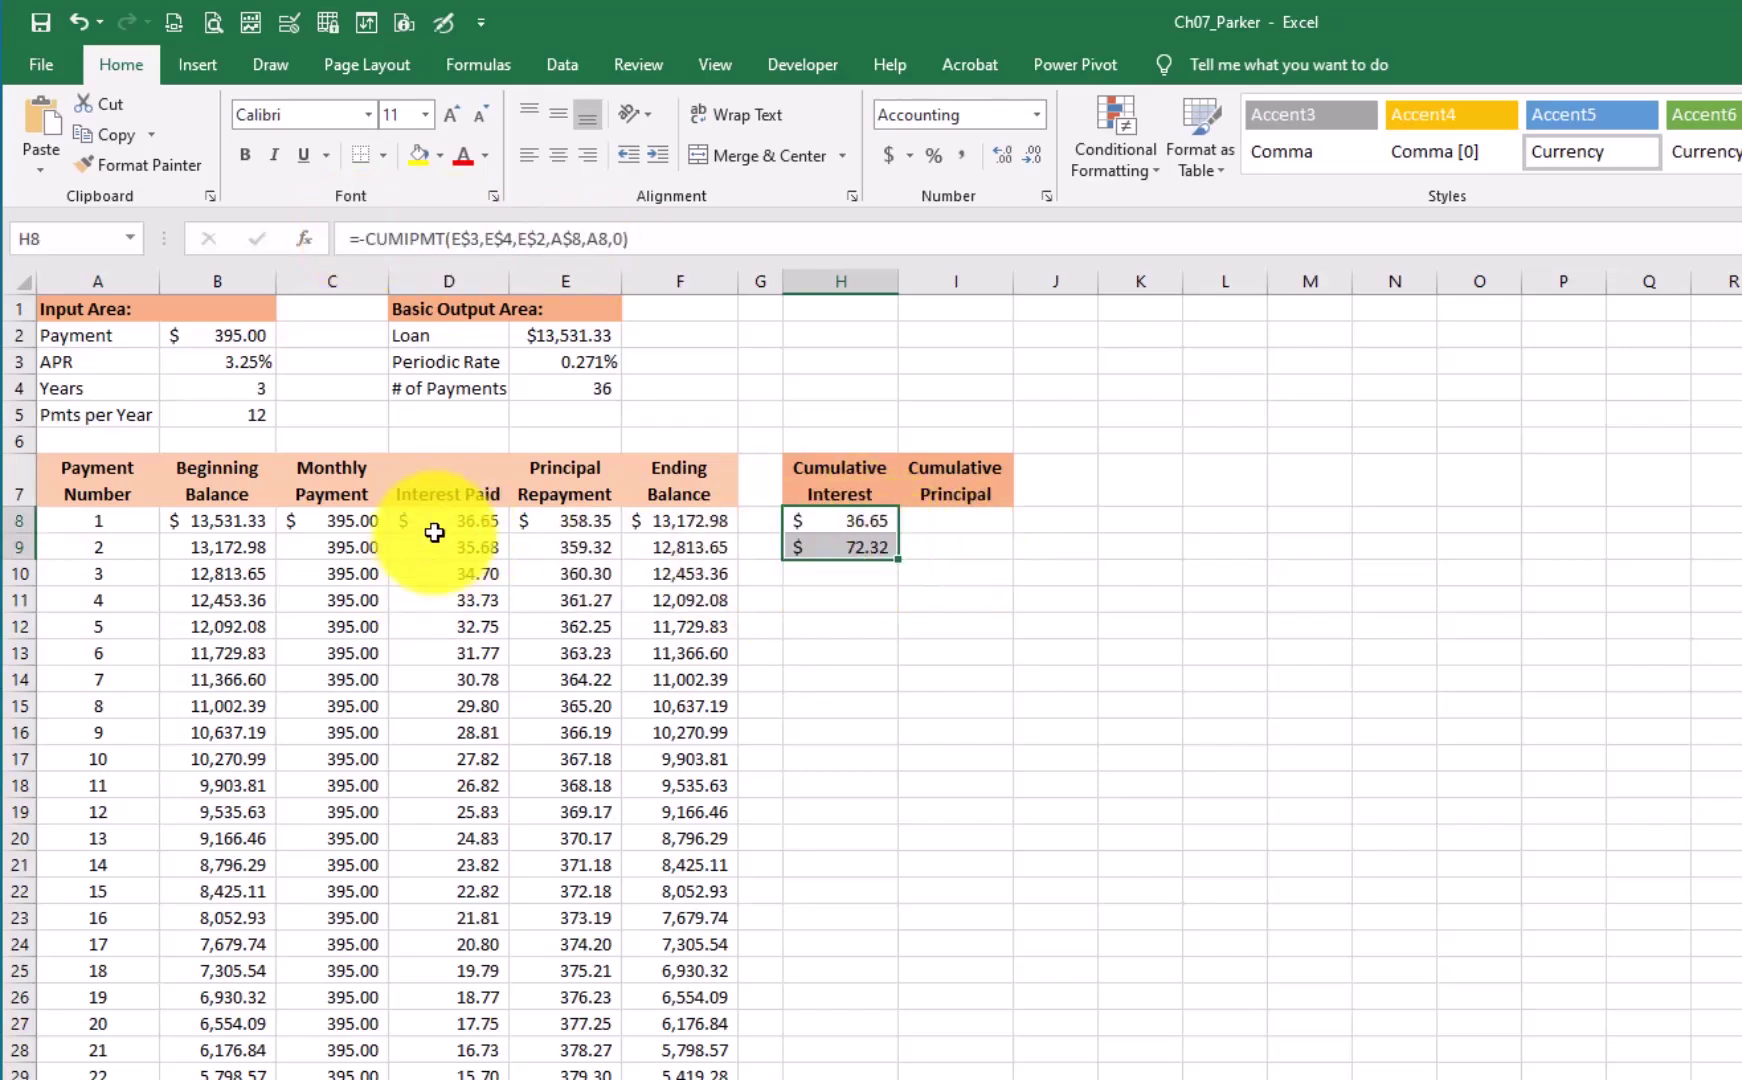
{"action": "left_click", "coordinate": [830, 518]}
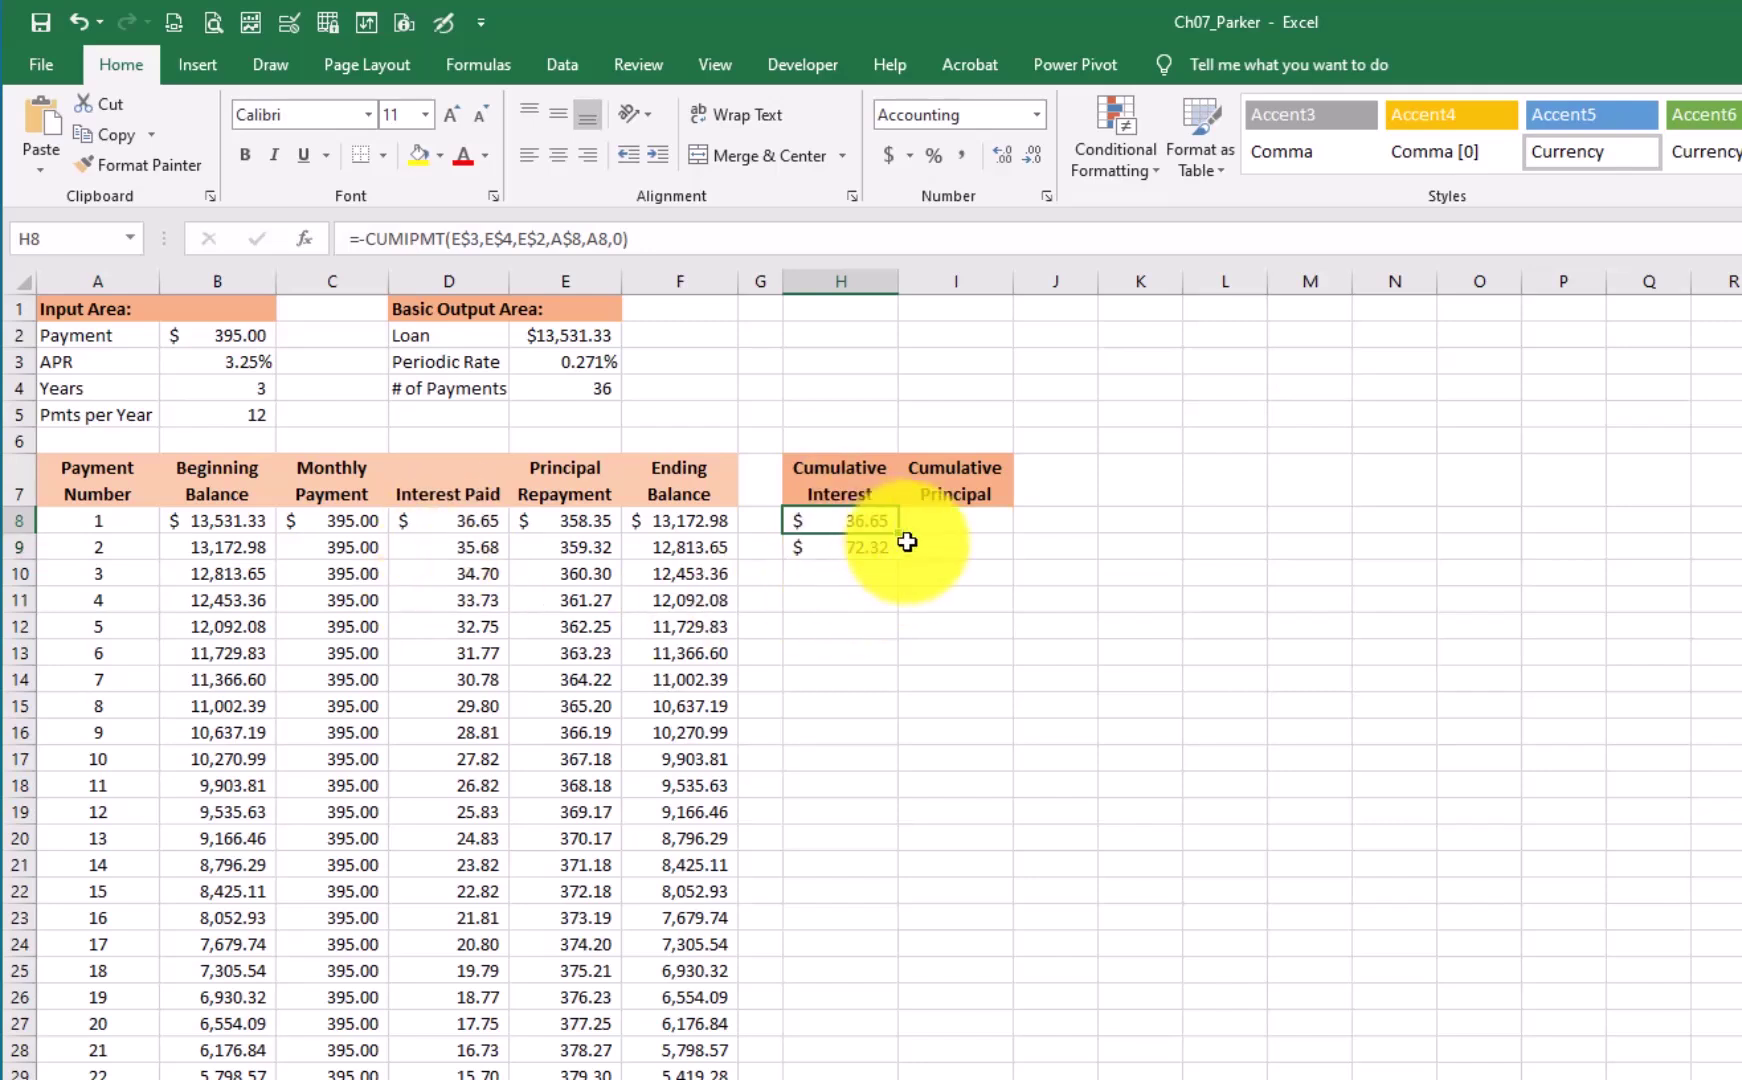
{"action": "left_click_drag", "start_coordinate": [899, 533], "coordinate": [900, 1079]}
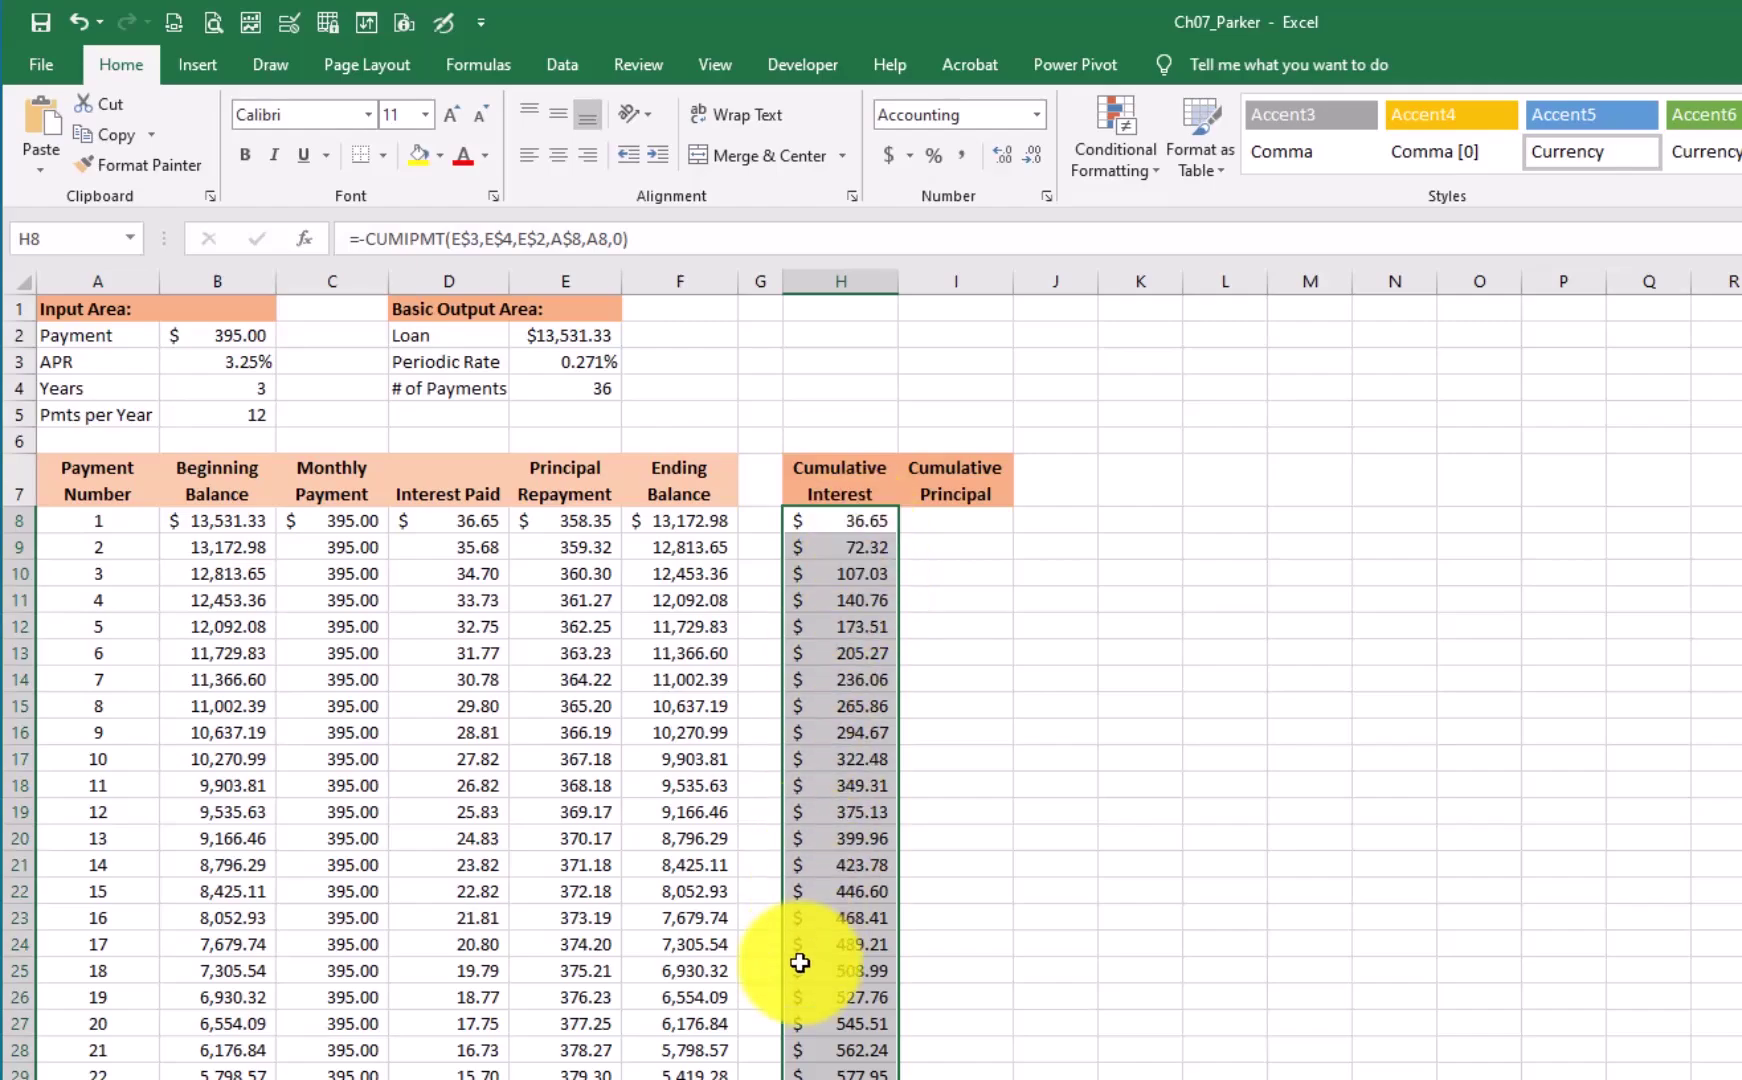
{"action": "scroll", "coordinate": [871, 686], "scroll_direction": "down", "scroll_amount": 3}
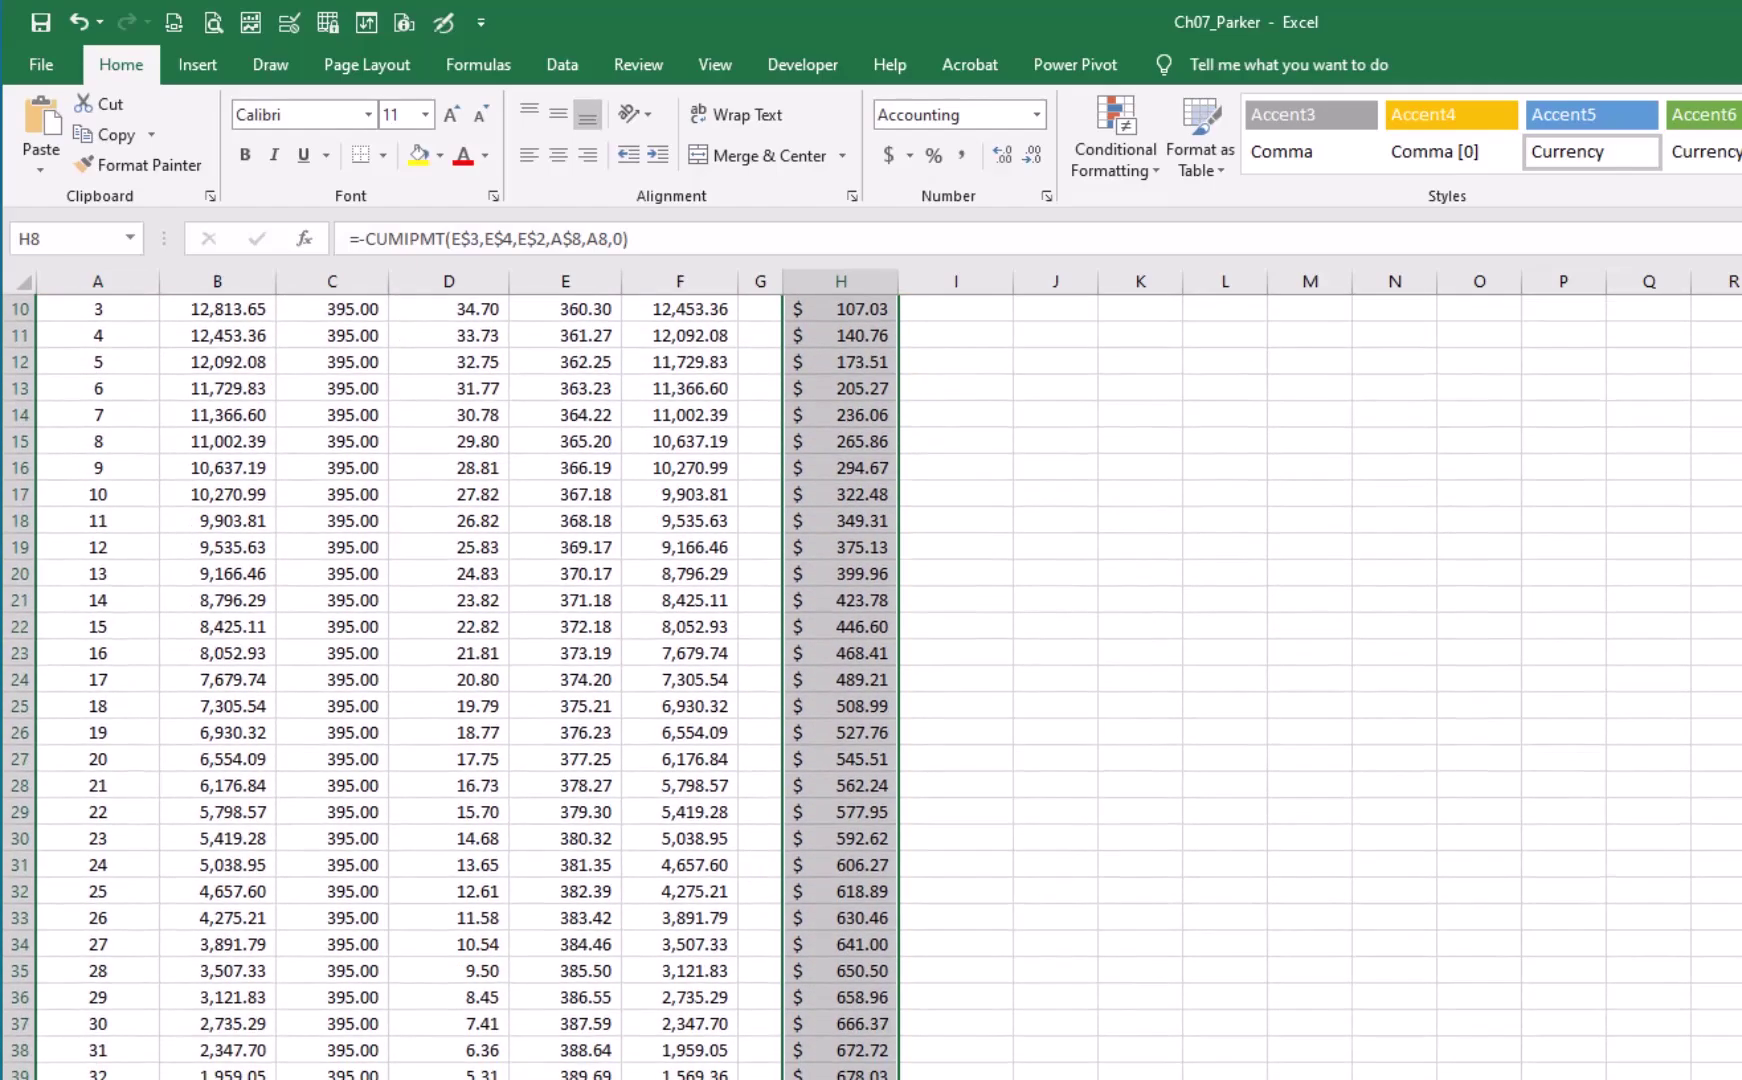
{"action": "left_click", "coordinate": [665, 930]}
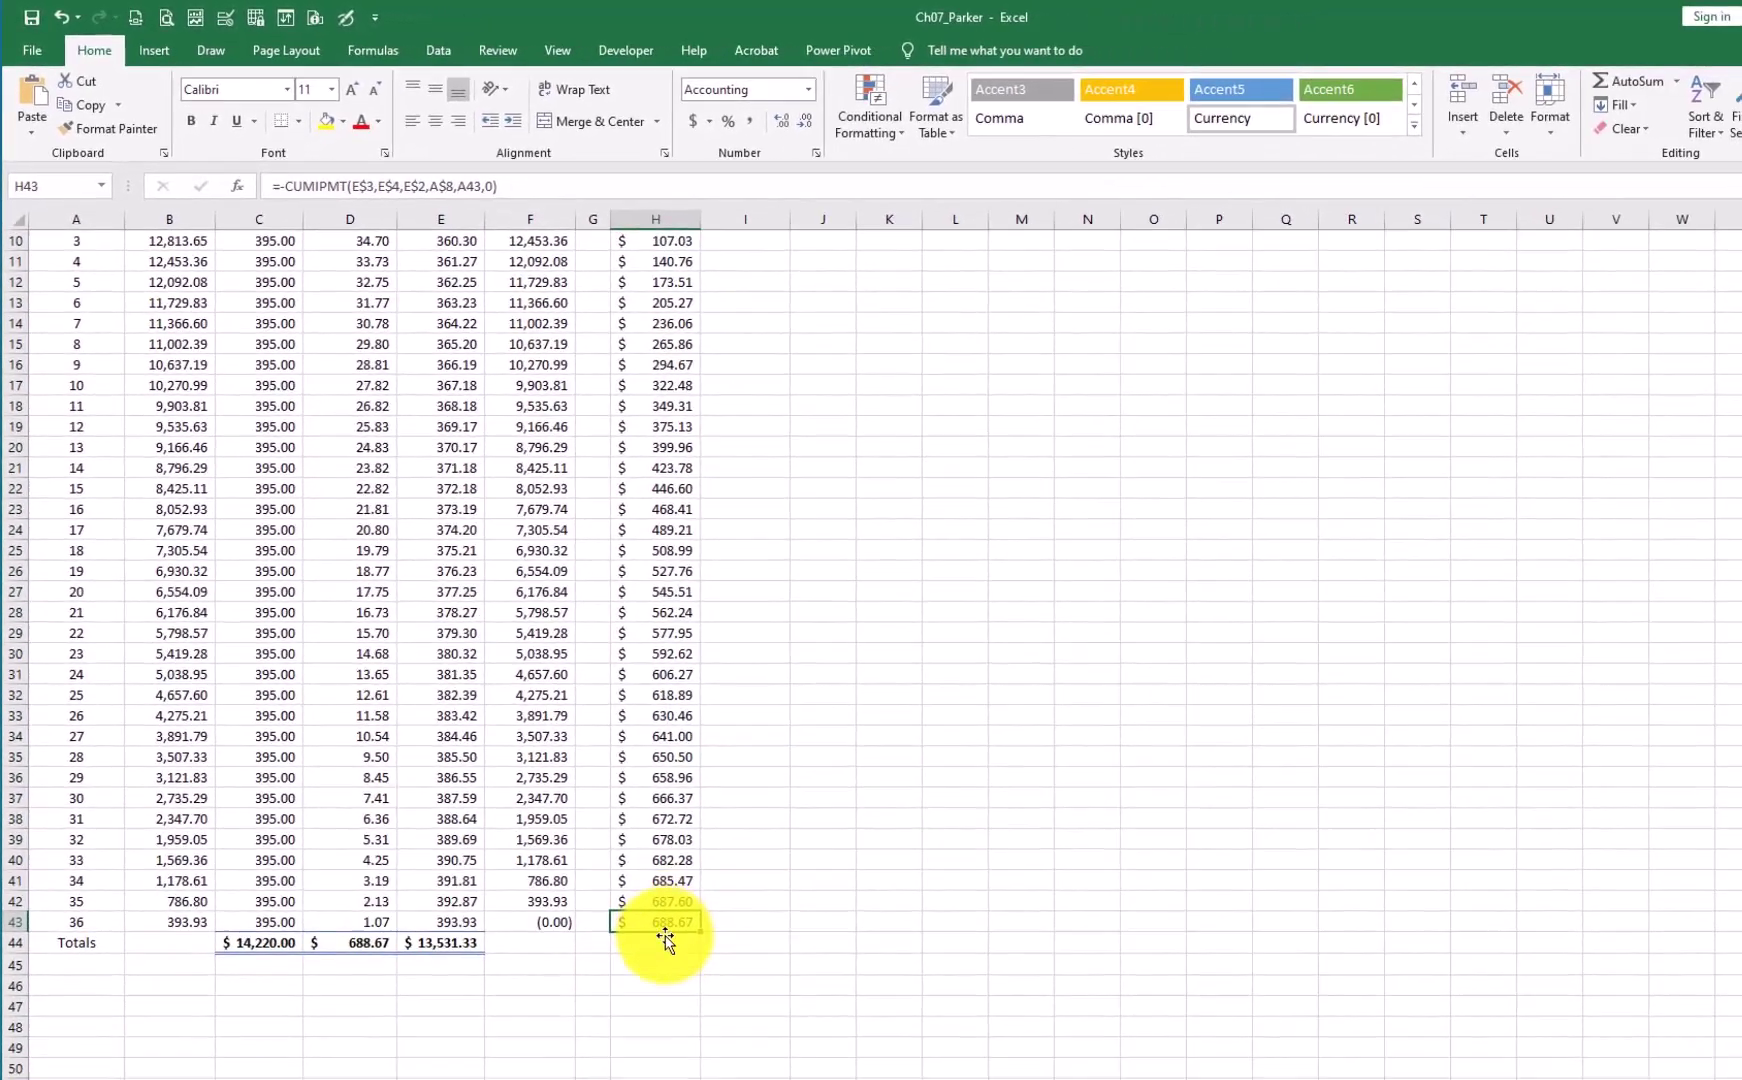
{"action": "left_click", "coordinate": [356, 945]}
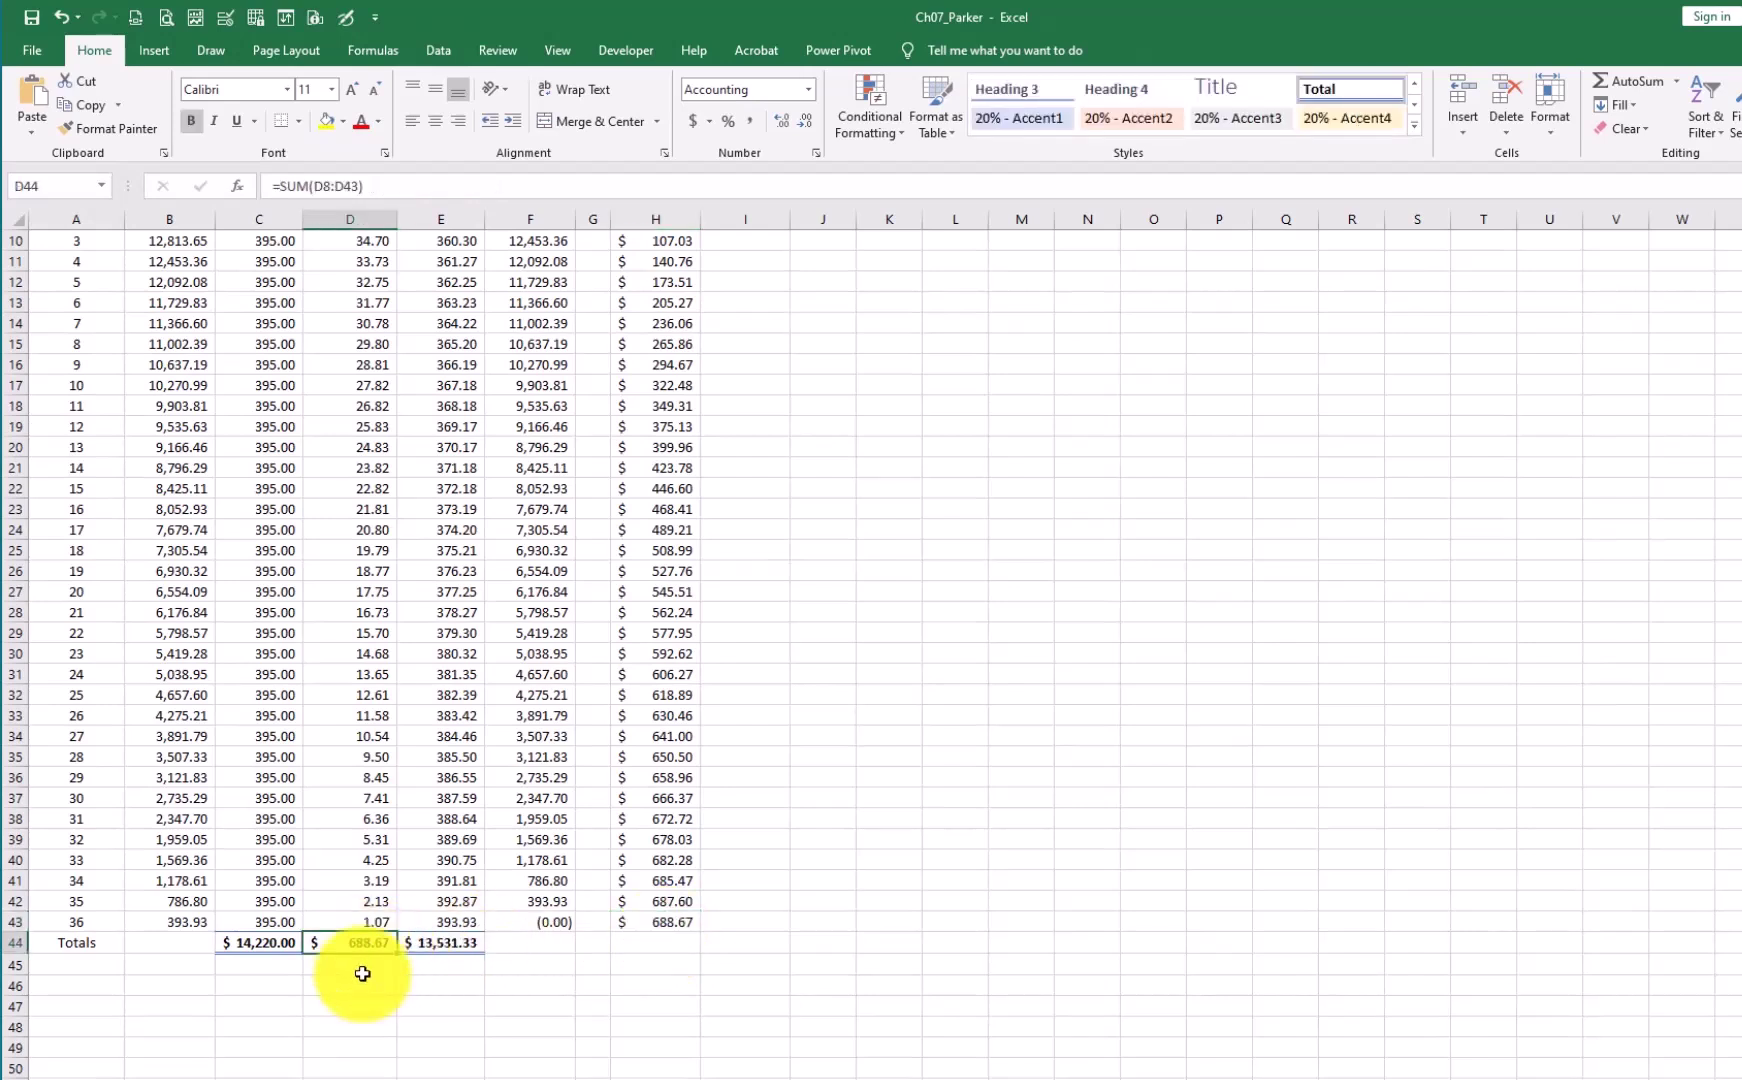
- Start a CUMPRINC formula in I8 and bring up its Function Arguments
{"action": "scroll", "coordinate": [535, 920], "scroll_direction": "up", "scroll_amount": 3}
{"action": "left_click", "coordinate": [765, 408]}
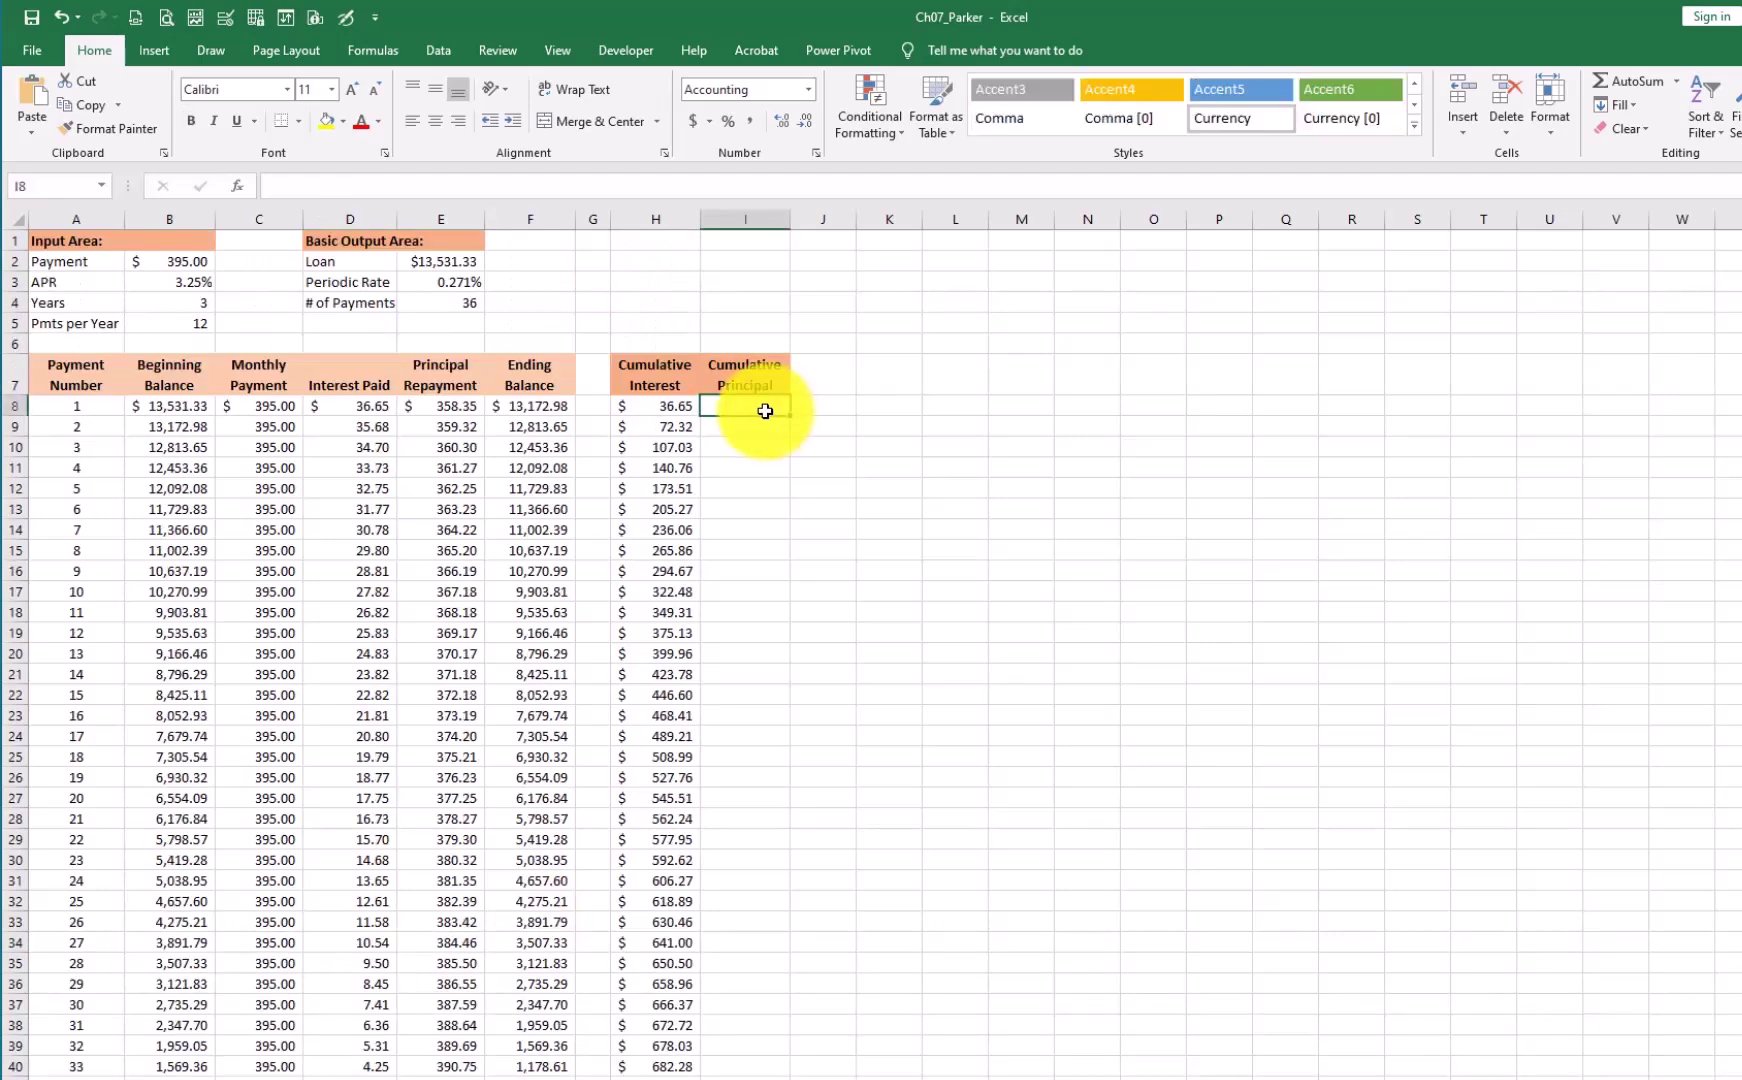
{"action": "type", "text": "=cum"}
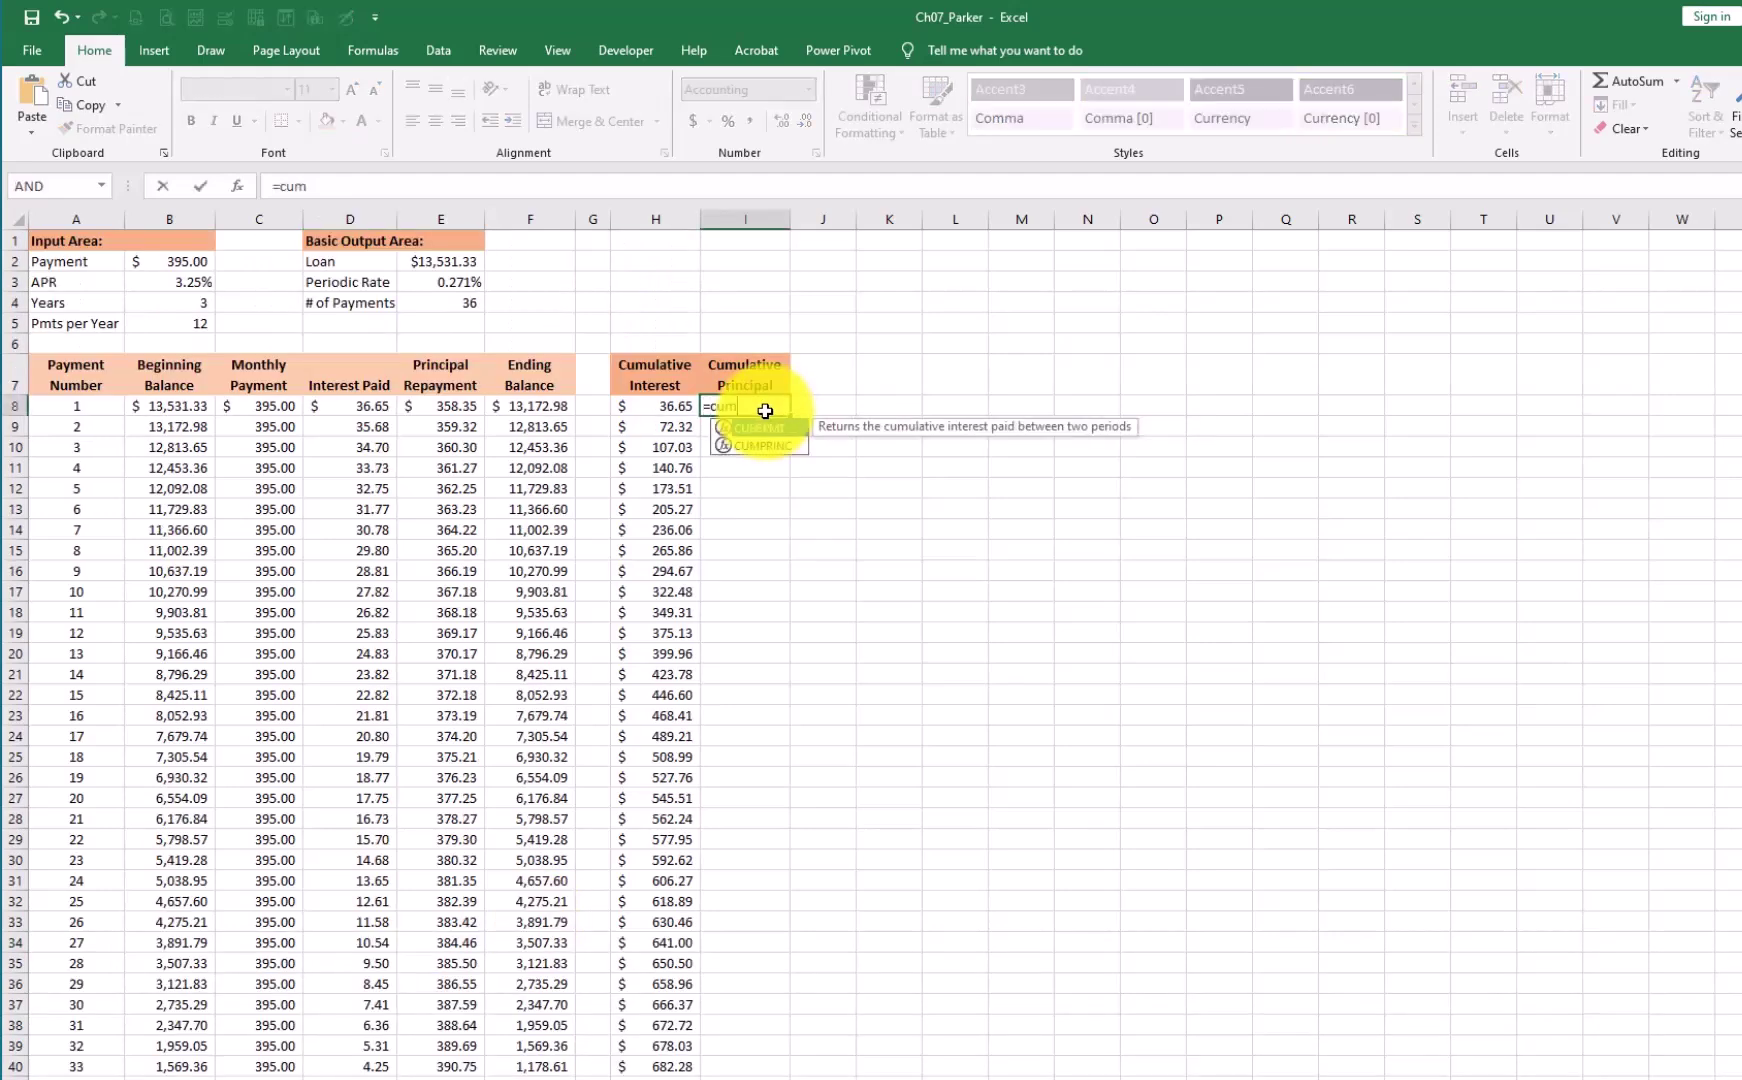
{"action": "key", "text": "Down"}
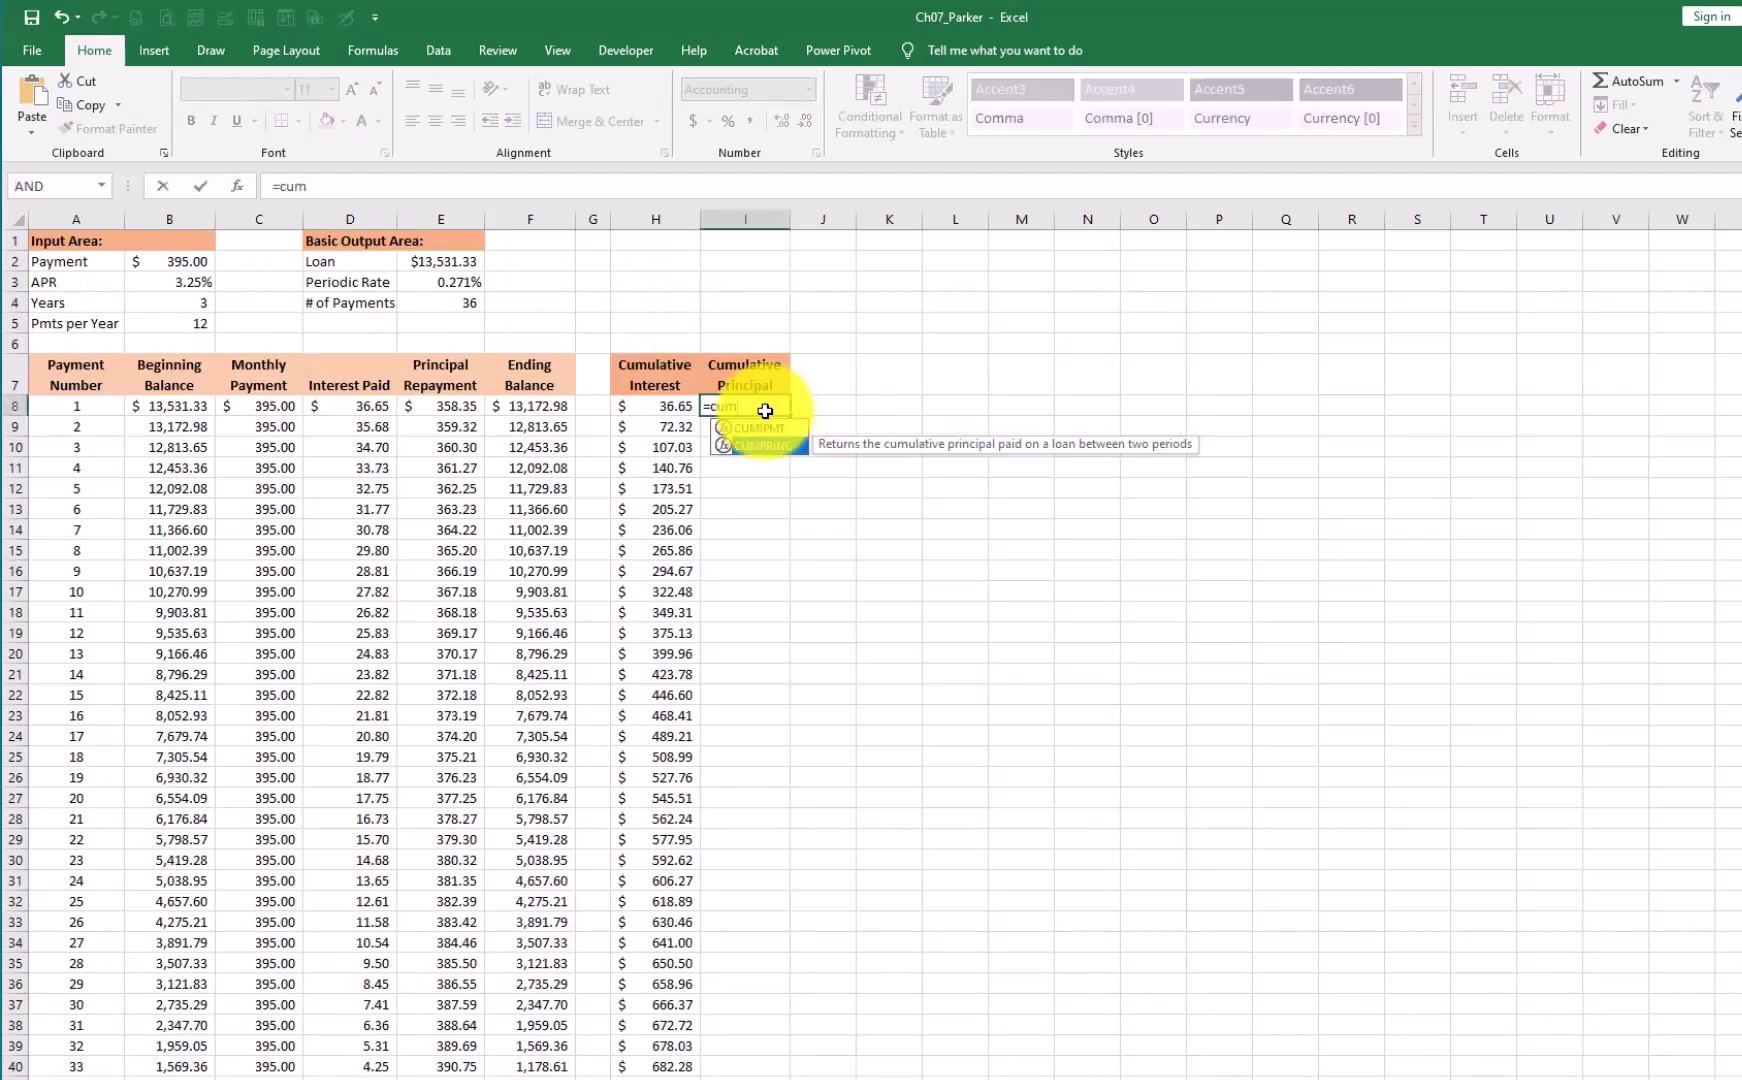
{"action": "key", "text": "Tab"}
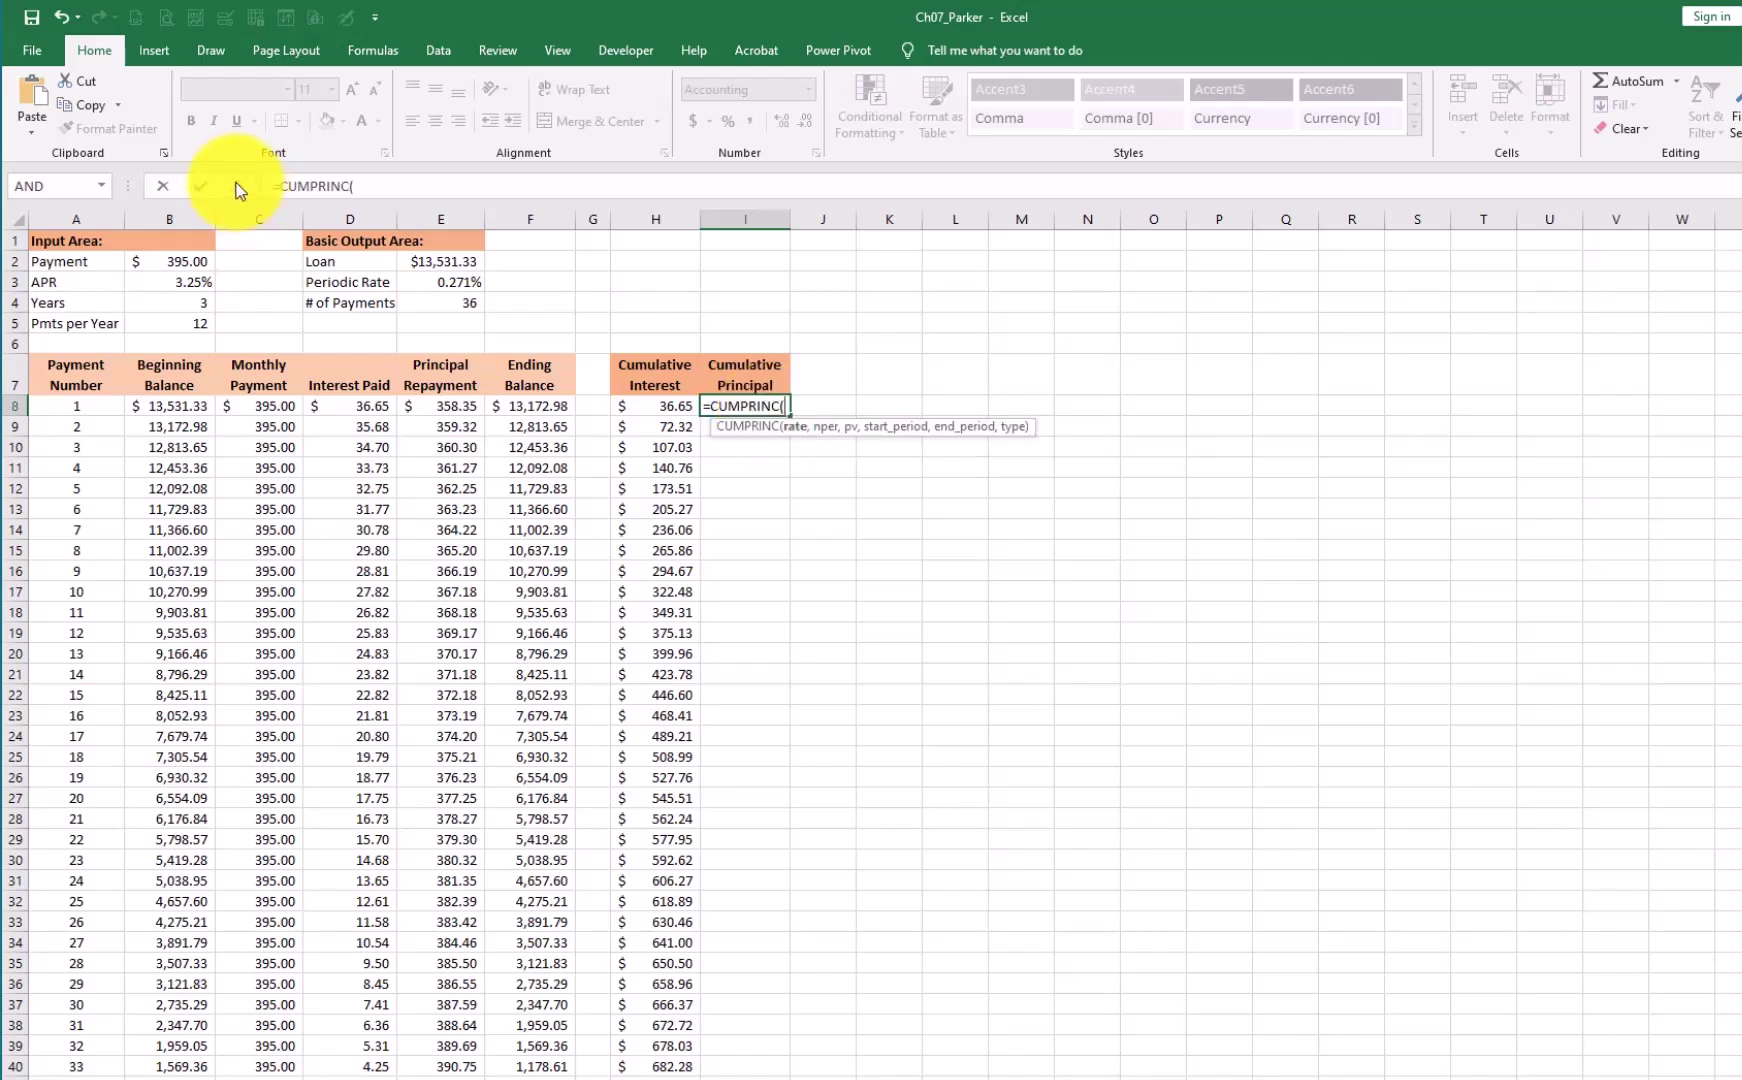
{"action": "left_click", "coordinate": [236, 186]}
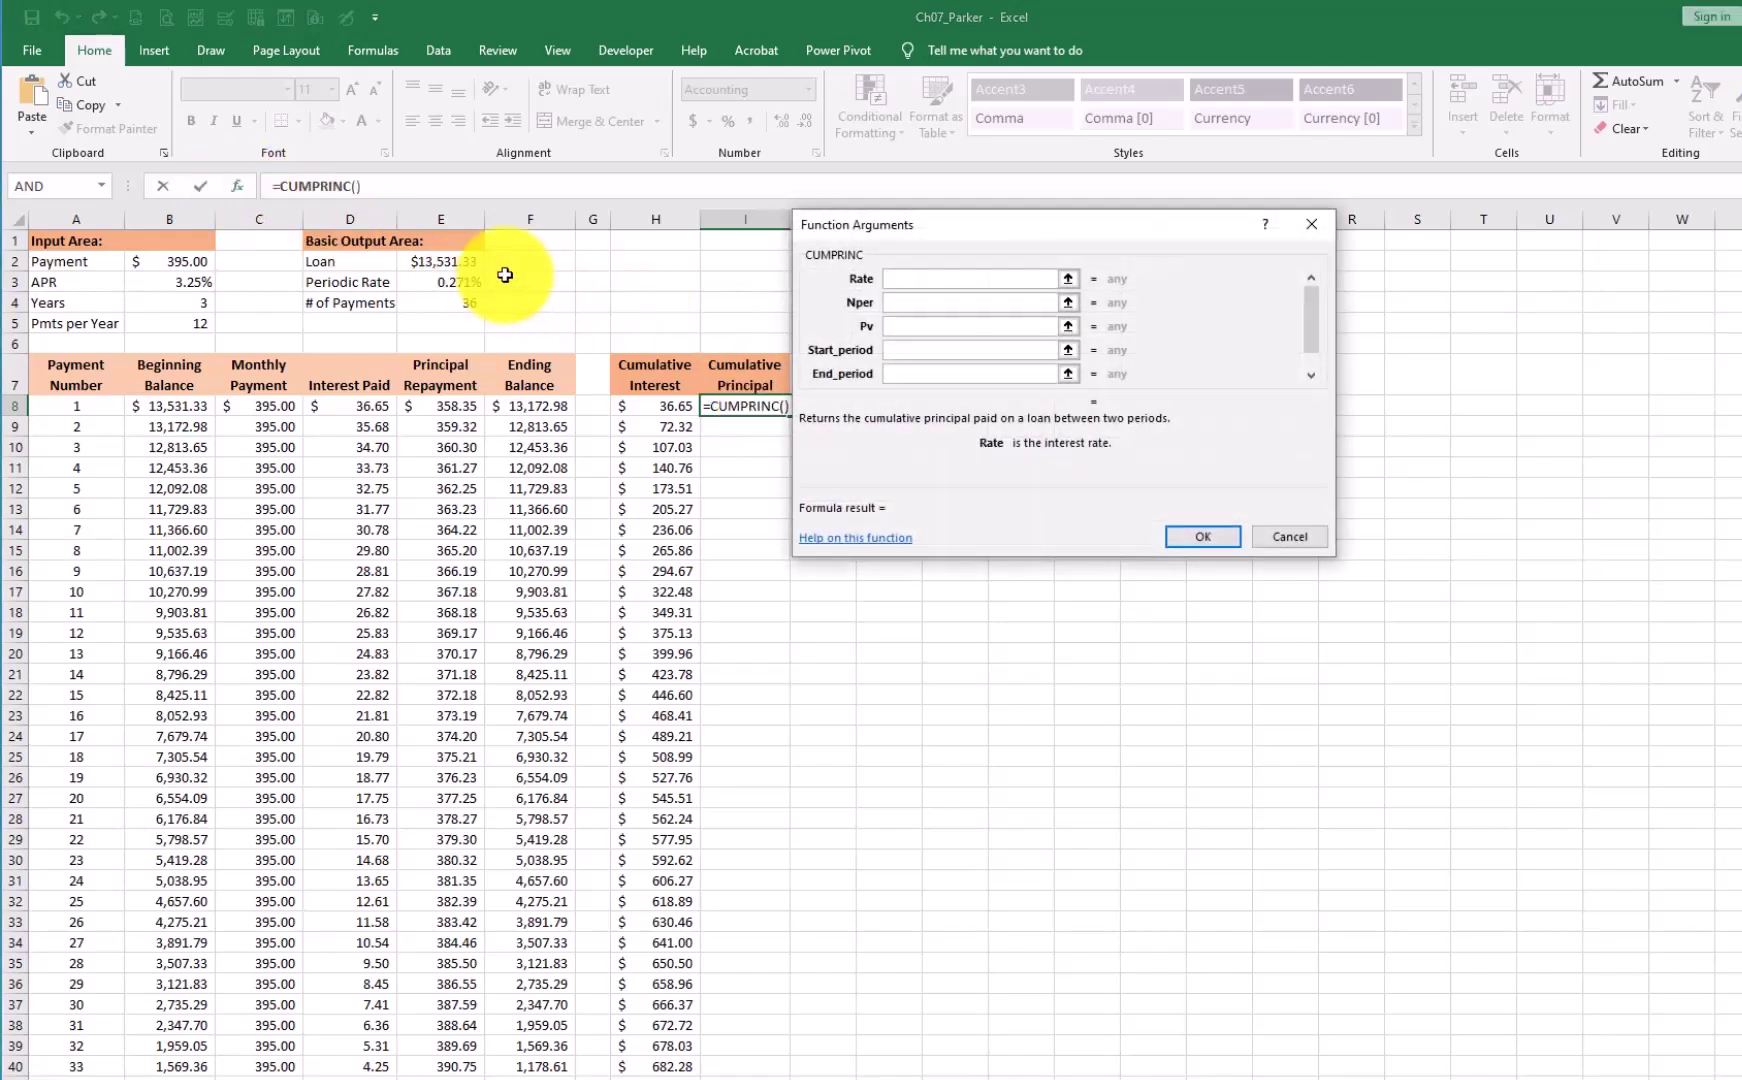
- Set the CUMPRINC arguments Rate E$3, Nper E$4 and Pv E$2
{"action": "left_click", "coordinate": [449, 278]}
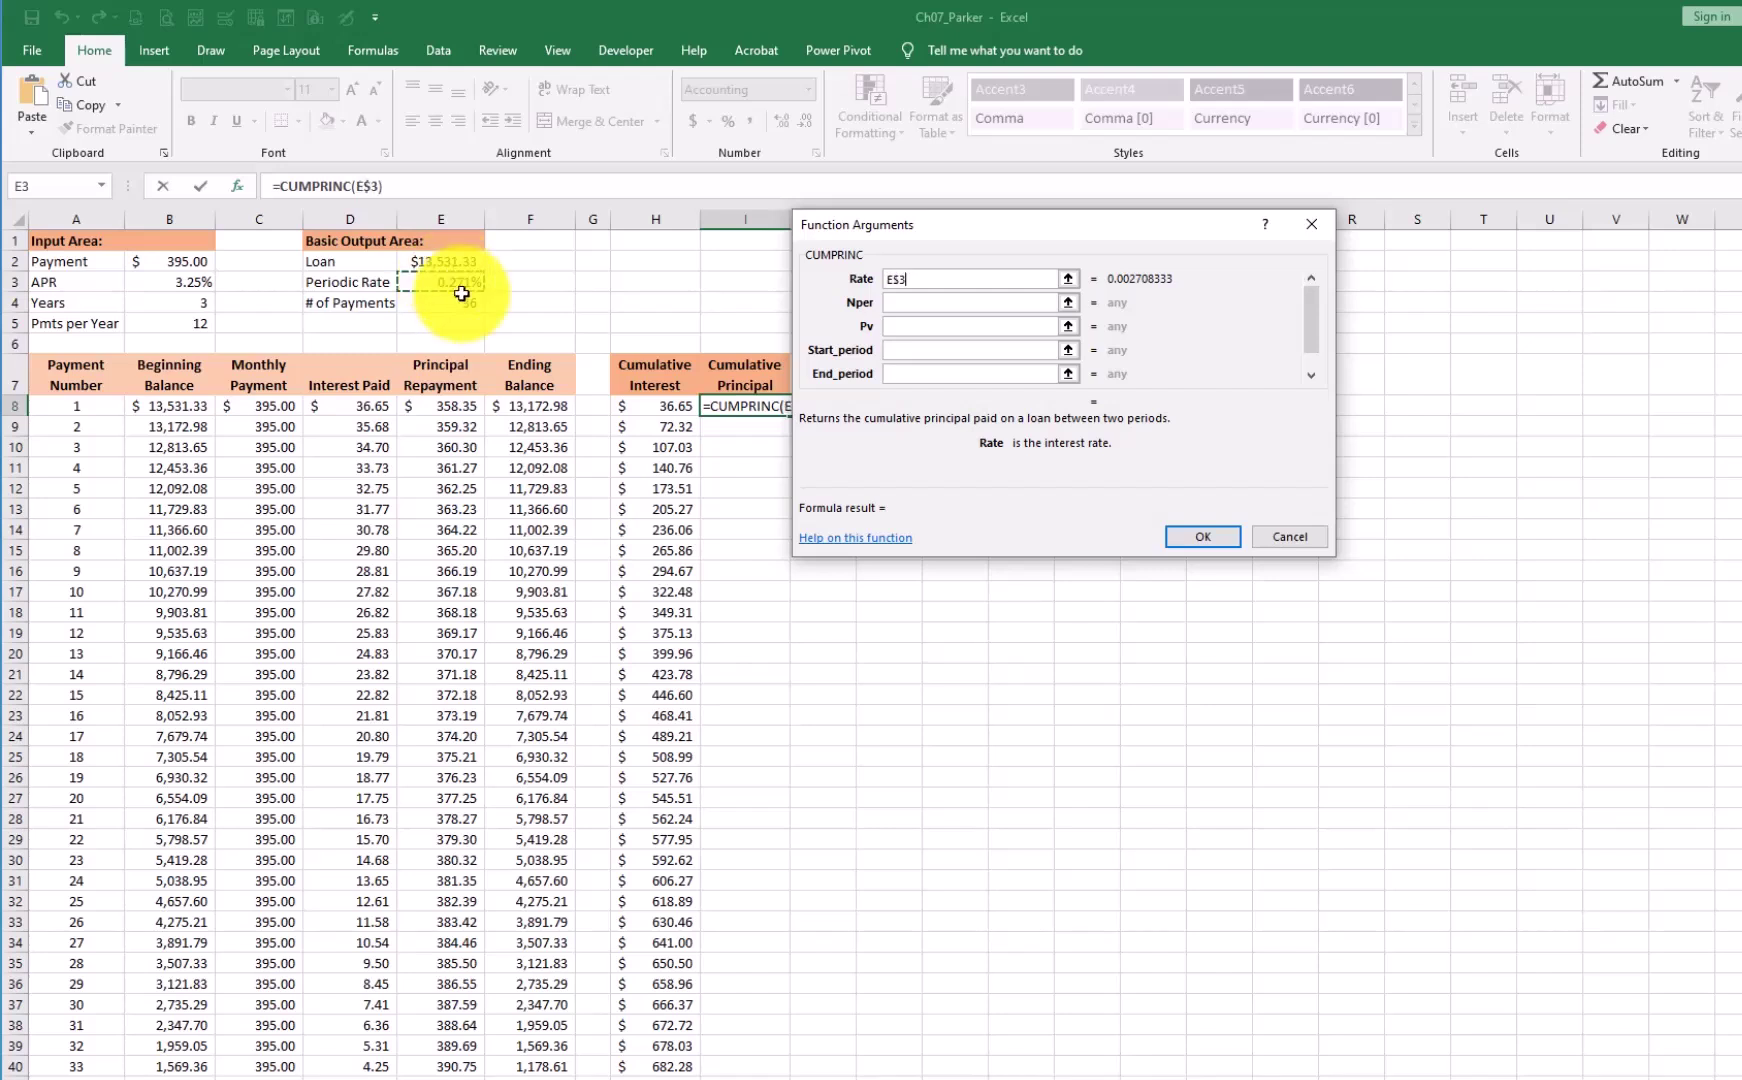
{"action": "key", "text": "F4"}
{"action": "key", "text": "F4"}
{"action": "left_click", "coordinate": [902, 303]}
{"action": "left_click", "coordinate": [459, 296]}
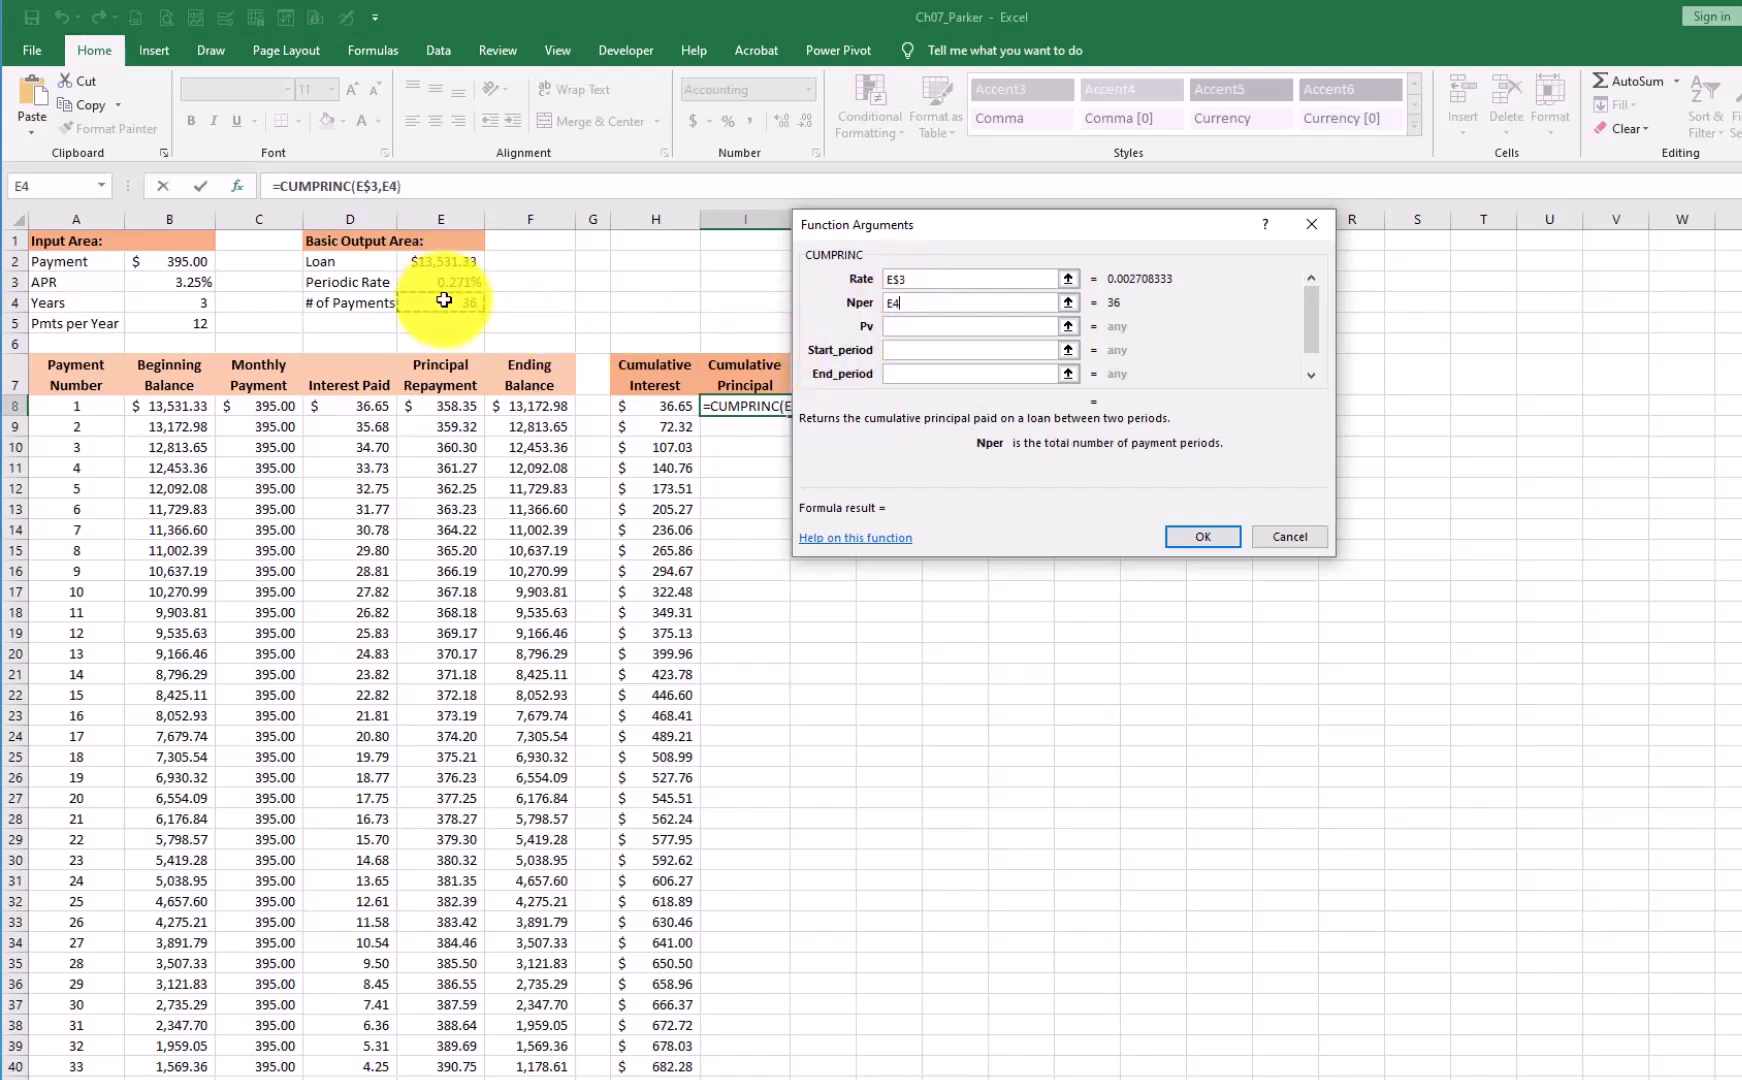
{"action": "key", "text": "F4"}
{"action": "key", "text": "F4"}
{"action": "left_click", "coordinate": [930, 332]}
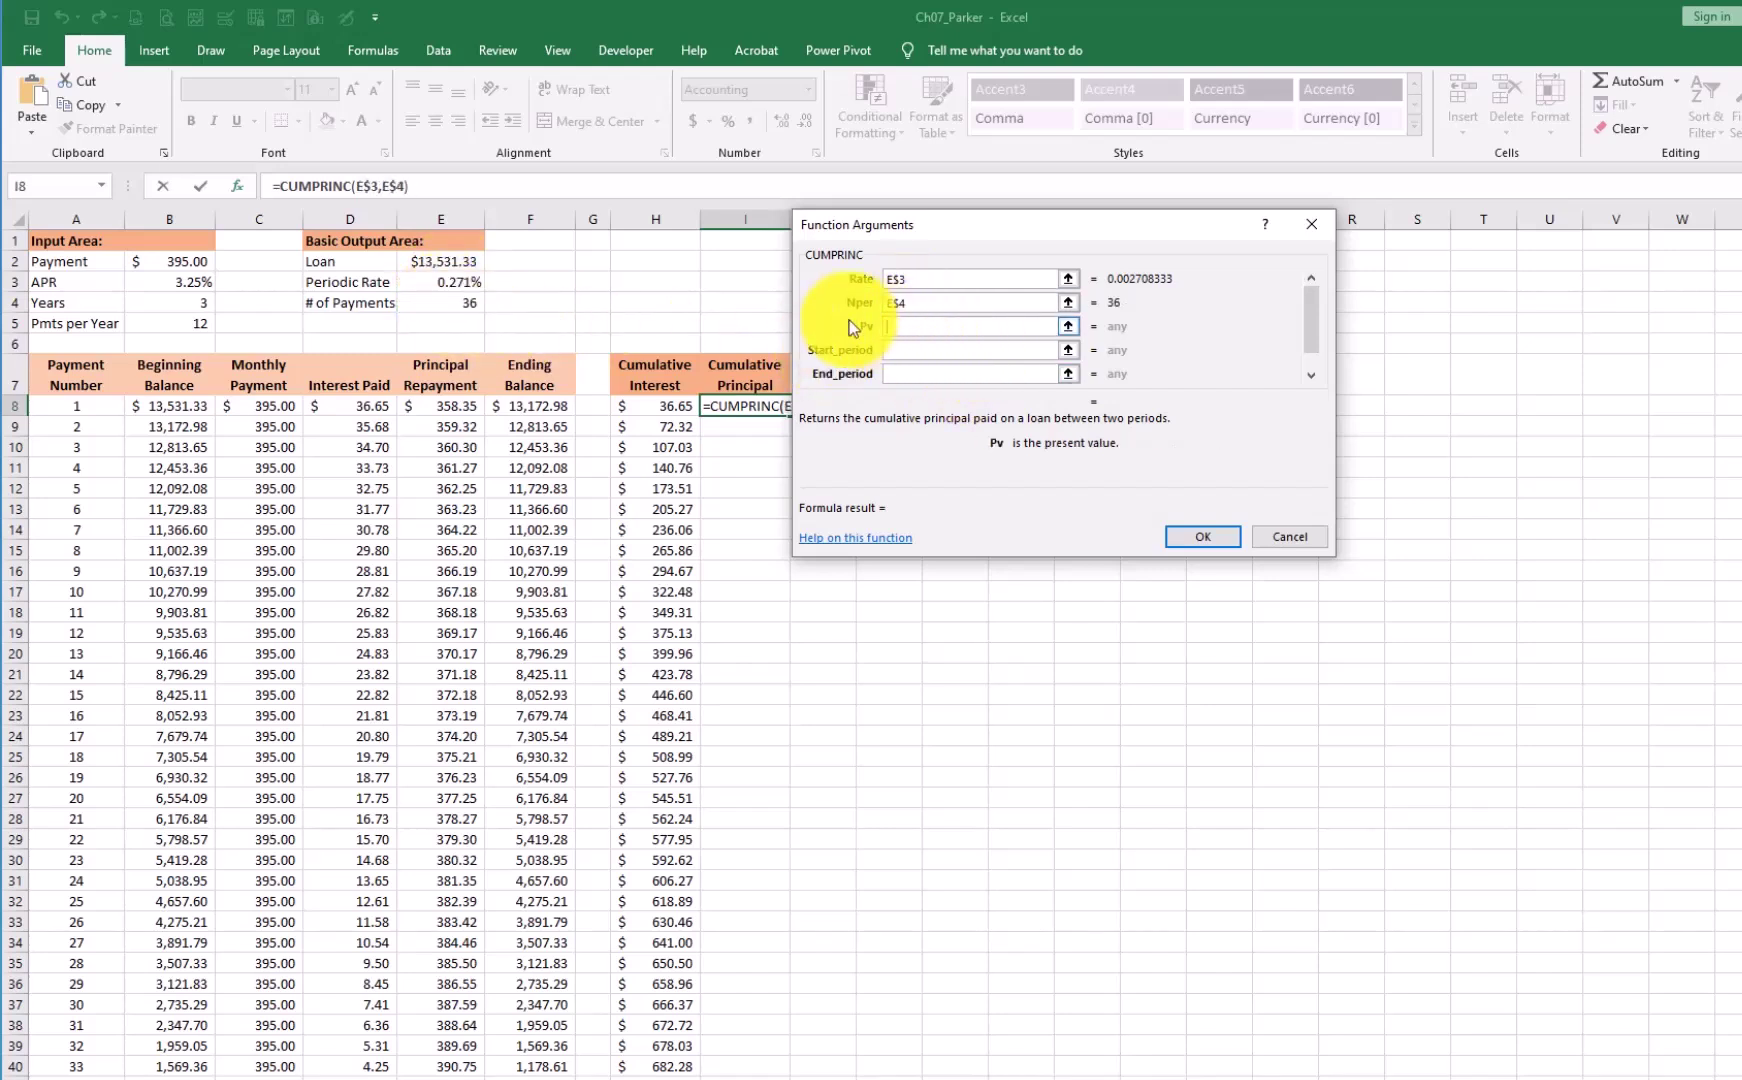
{"action": "left_click", "coordinate": [462, 264]}
{"action": "key", "text": "F4"}
{"action": "key", "text": "F4"}
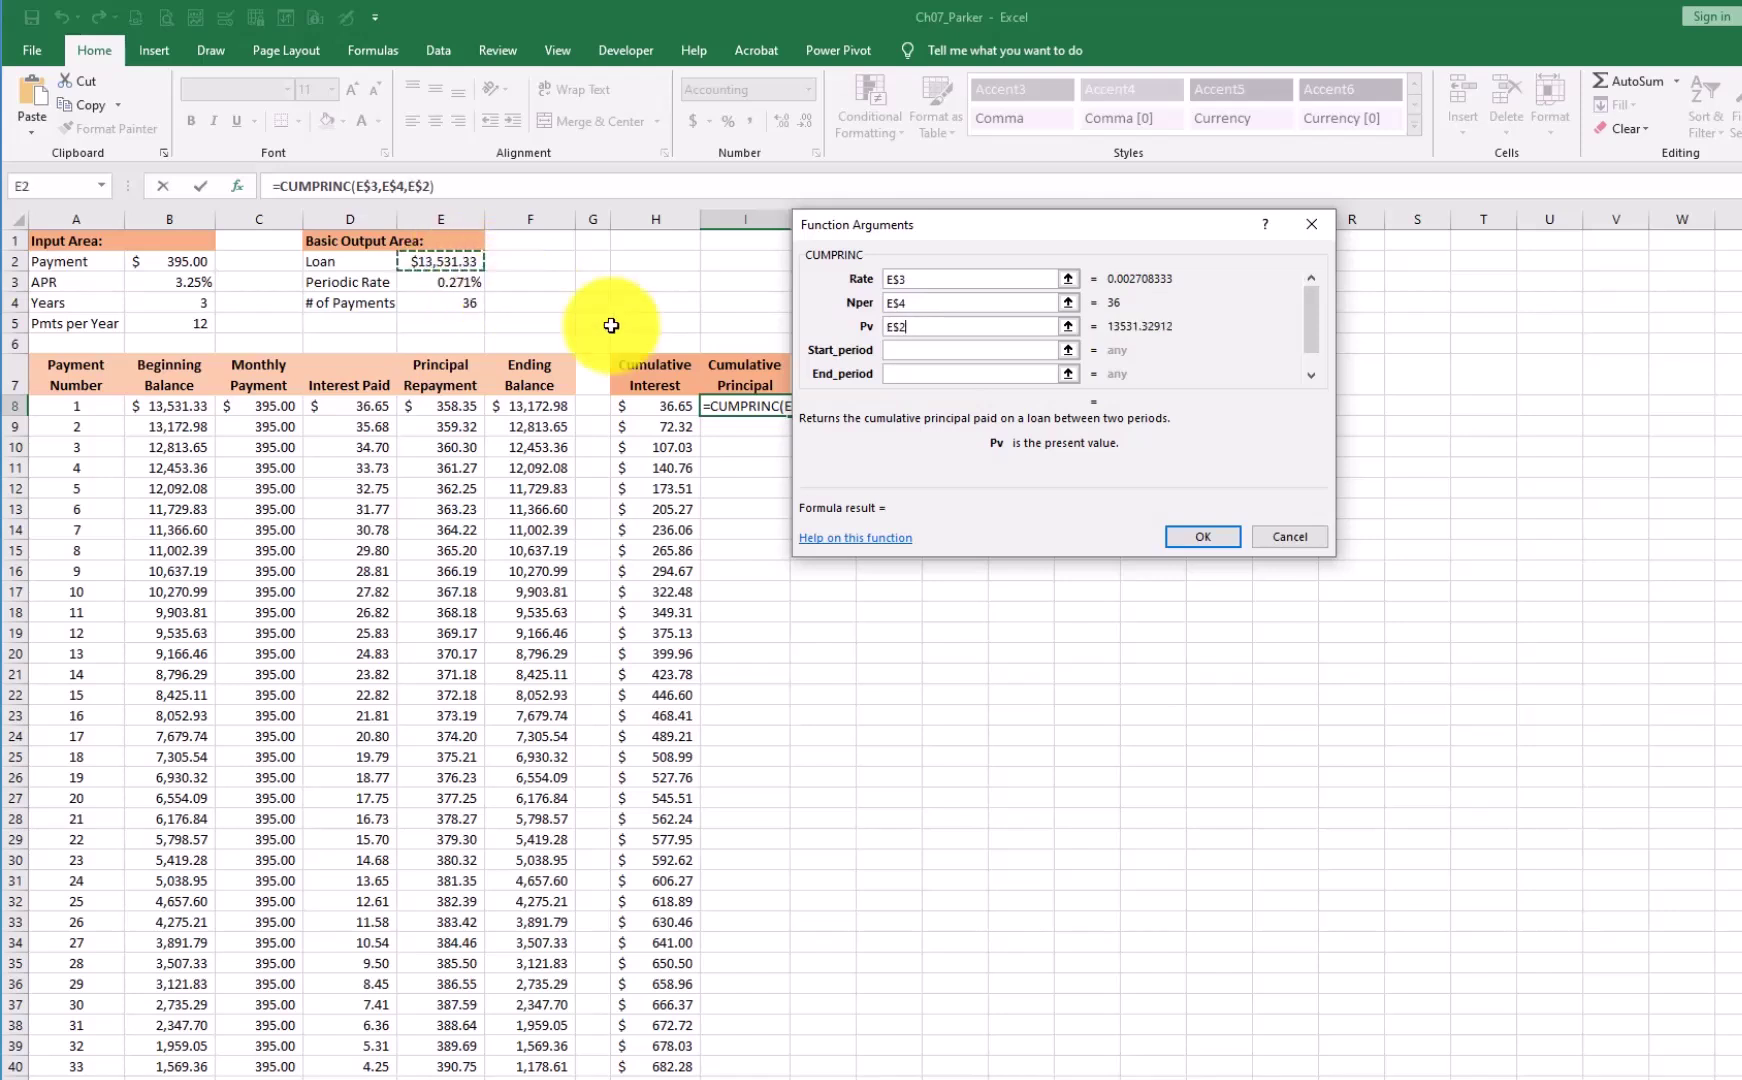
- Set Start_period A$8, End_period A8 and Type 0, and confirm, giving $(358.35)
{"action": "left_click", "coordinate": [940, 350]}
{"action": "left_click", "coordinate": [88, 408]}
{"action": "key", "text": "F4"}
{"action": "key", "text": "F4"}
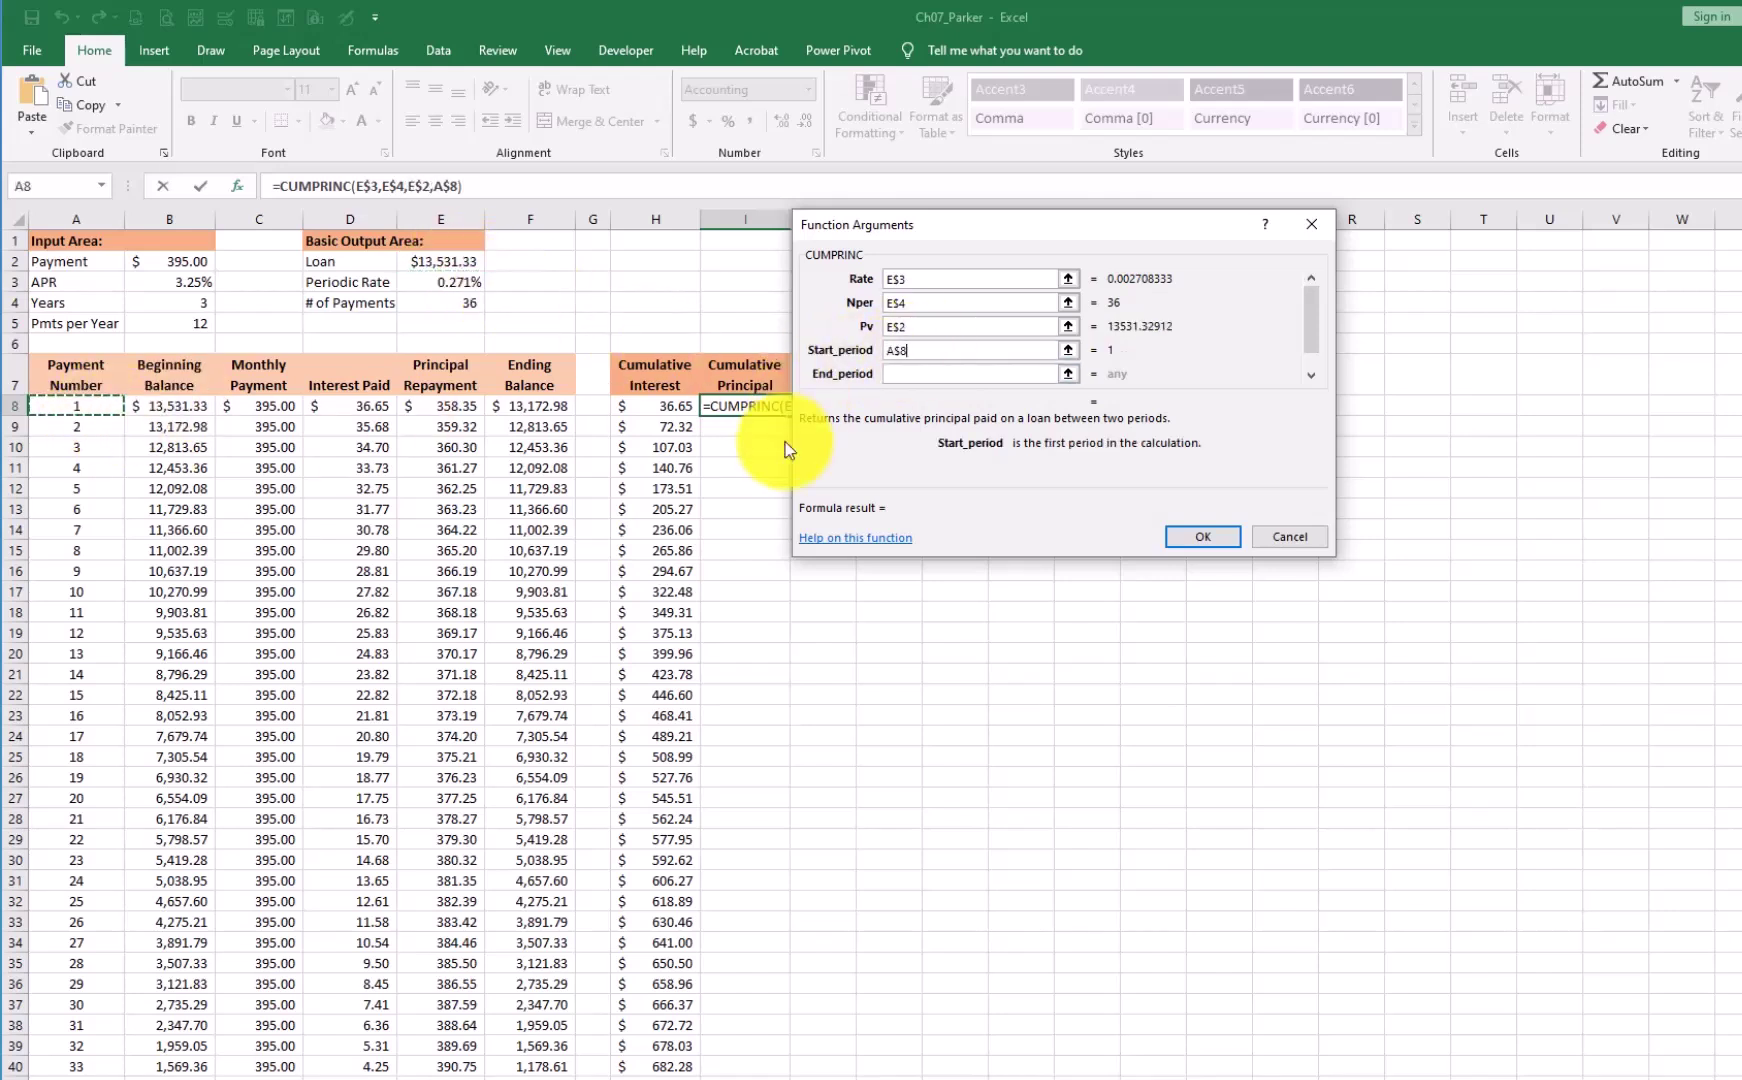
{"action": "left_click", "coordinate": [950, 374]}
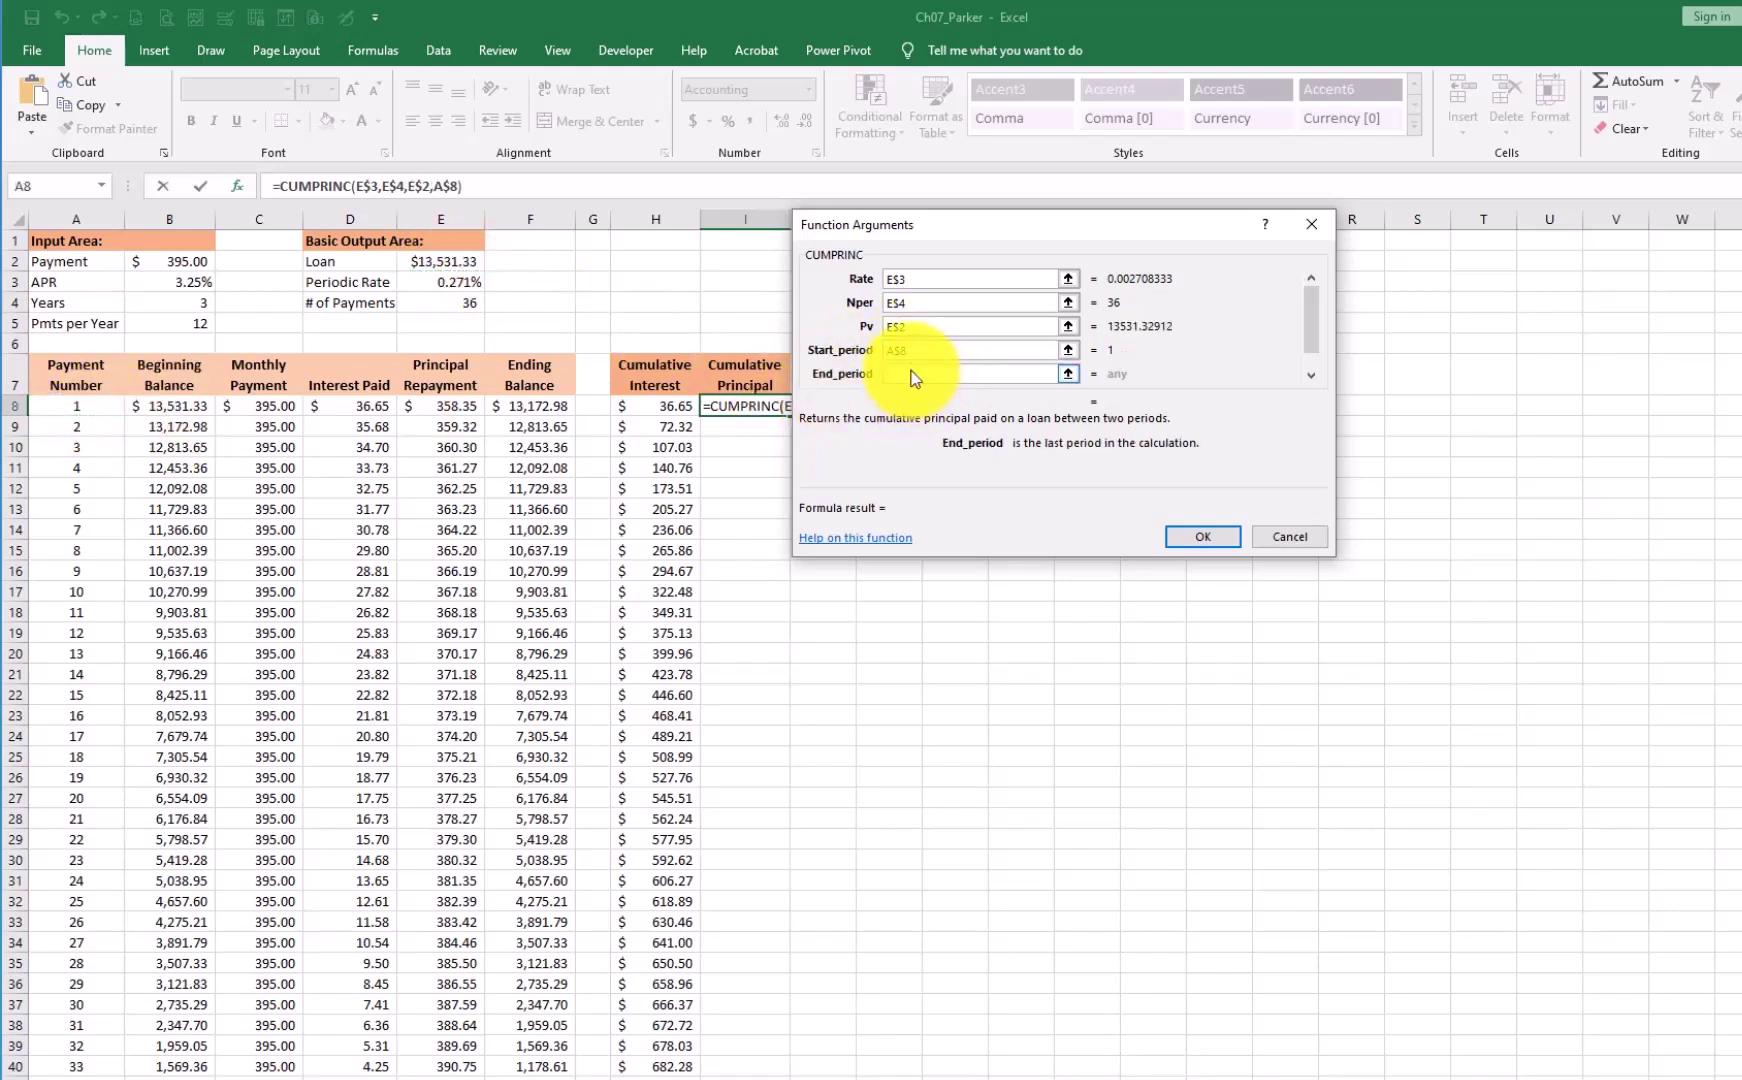
{"action": "left_click", "coordinate": [78, 408]}
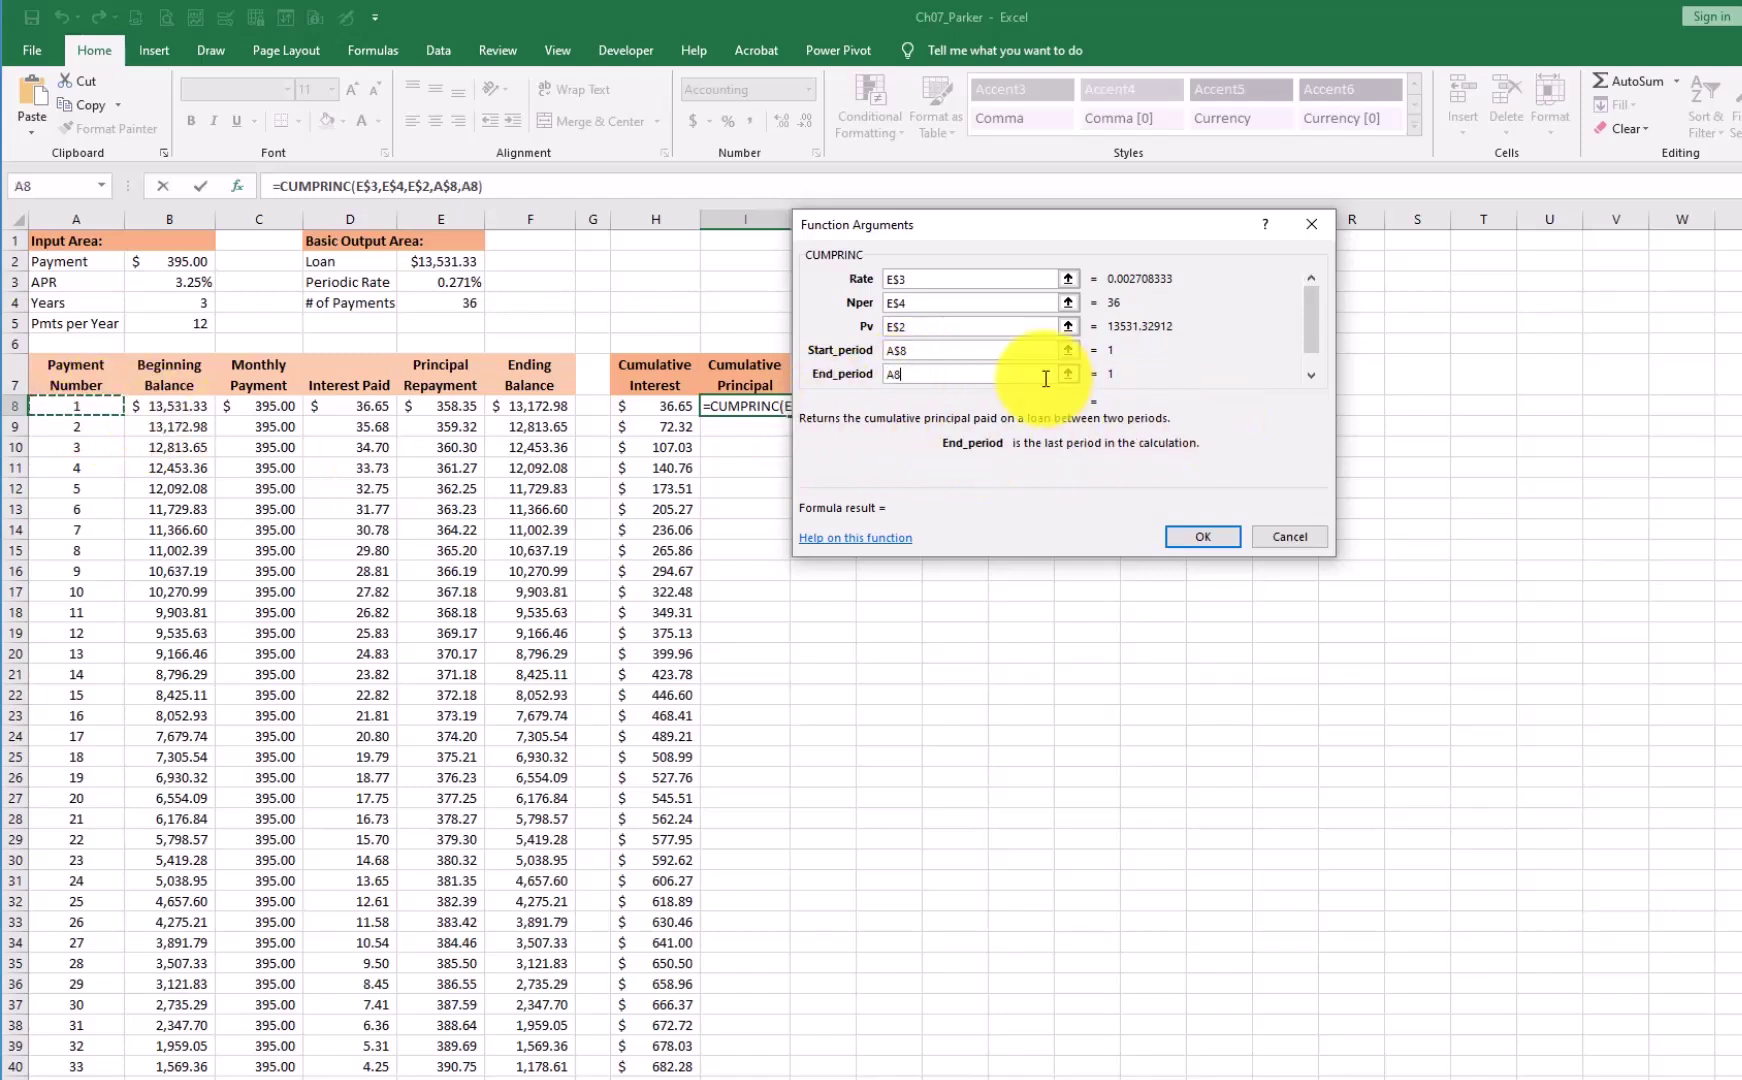
{"action": "key", "text": "Tab"}
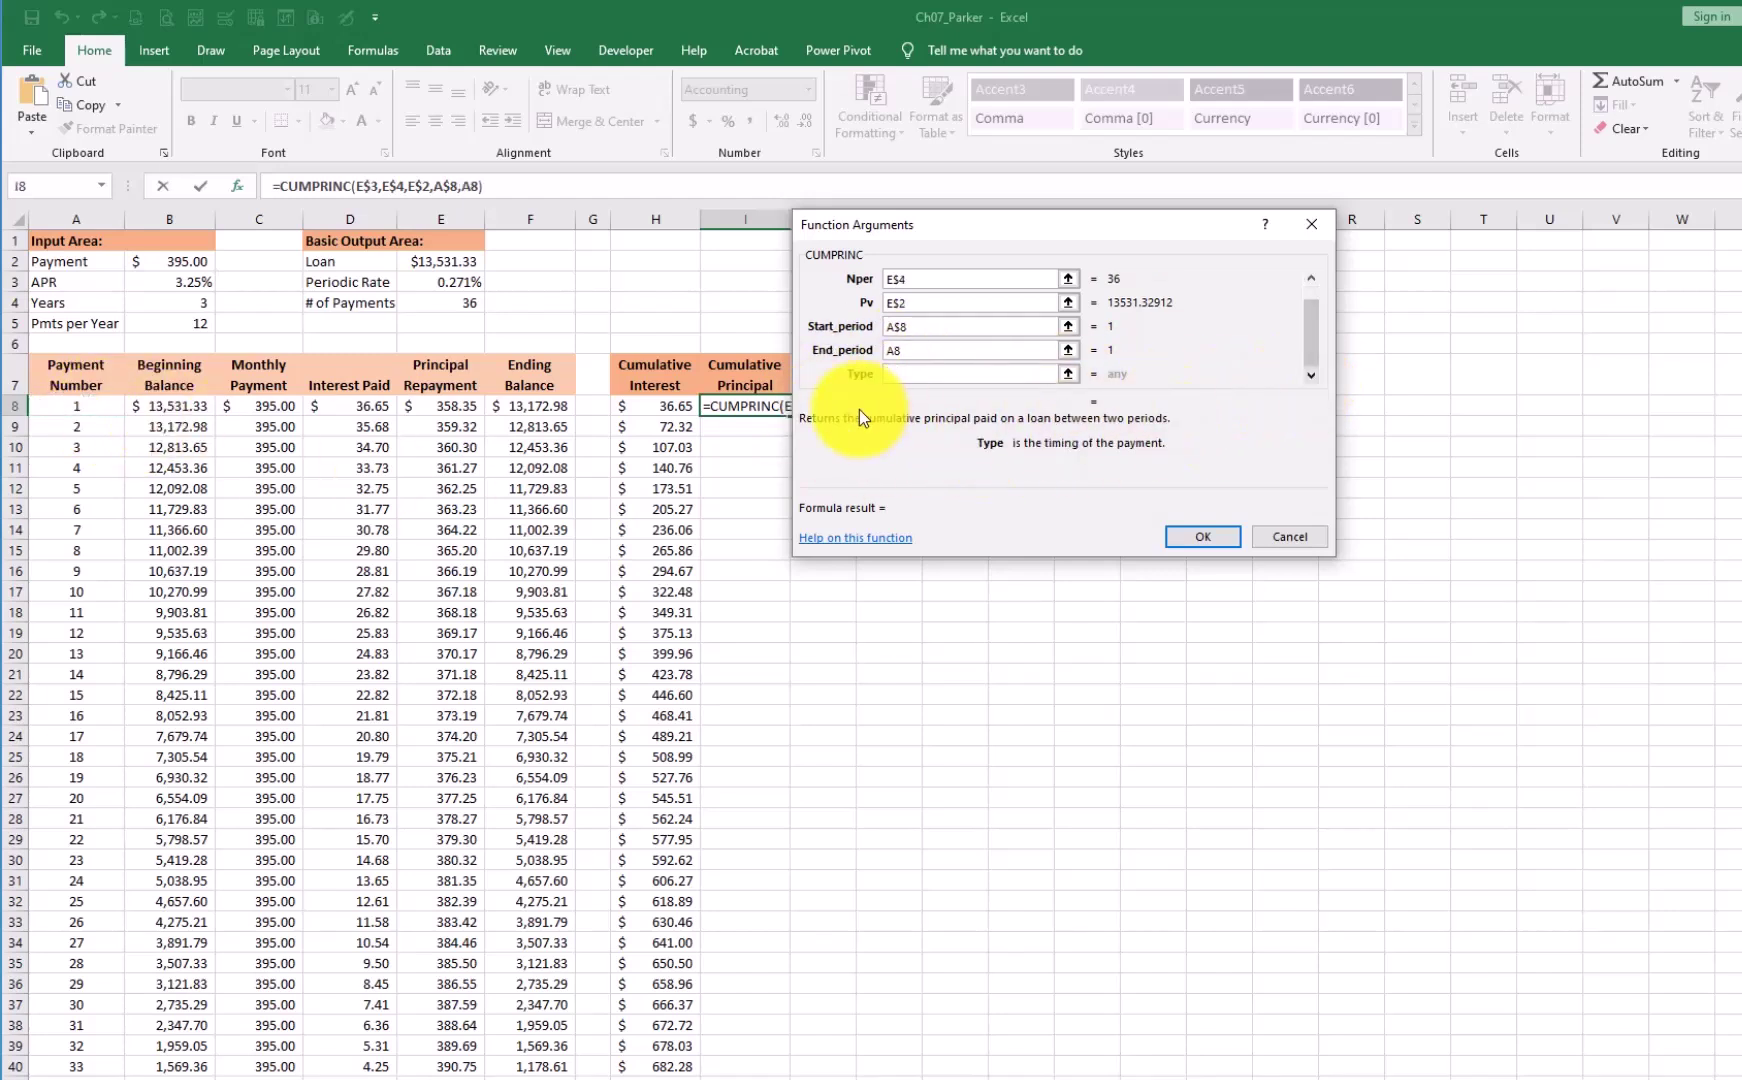
{"action": "type", "text": "0"}
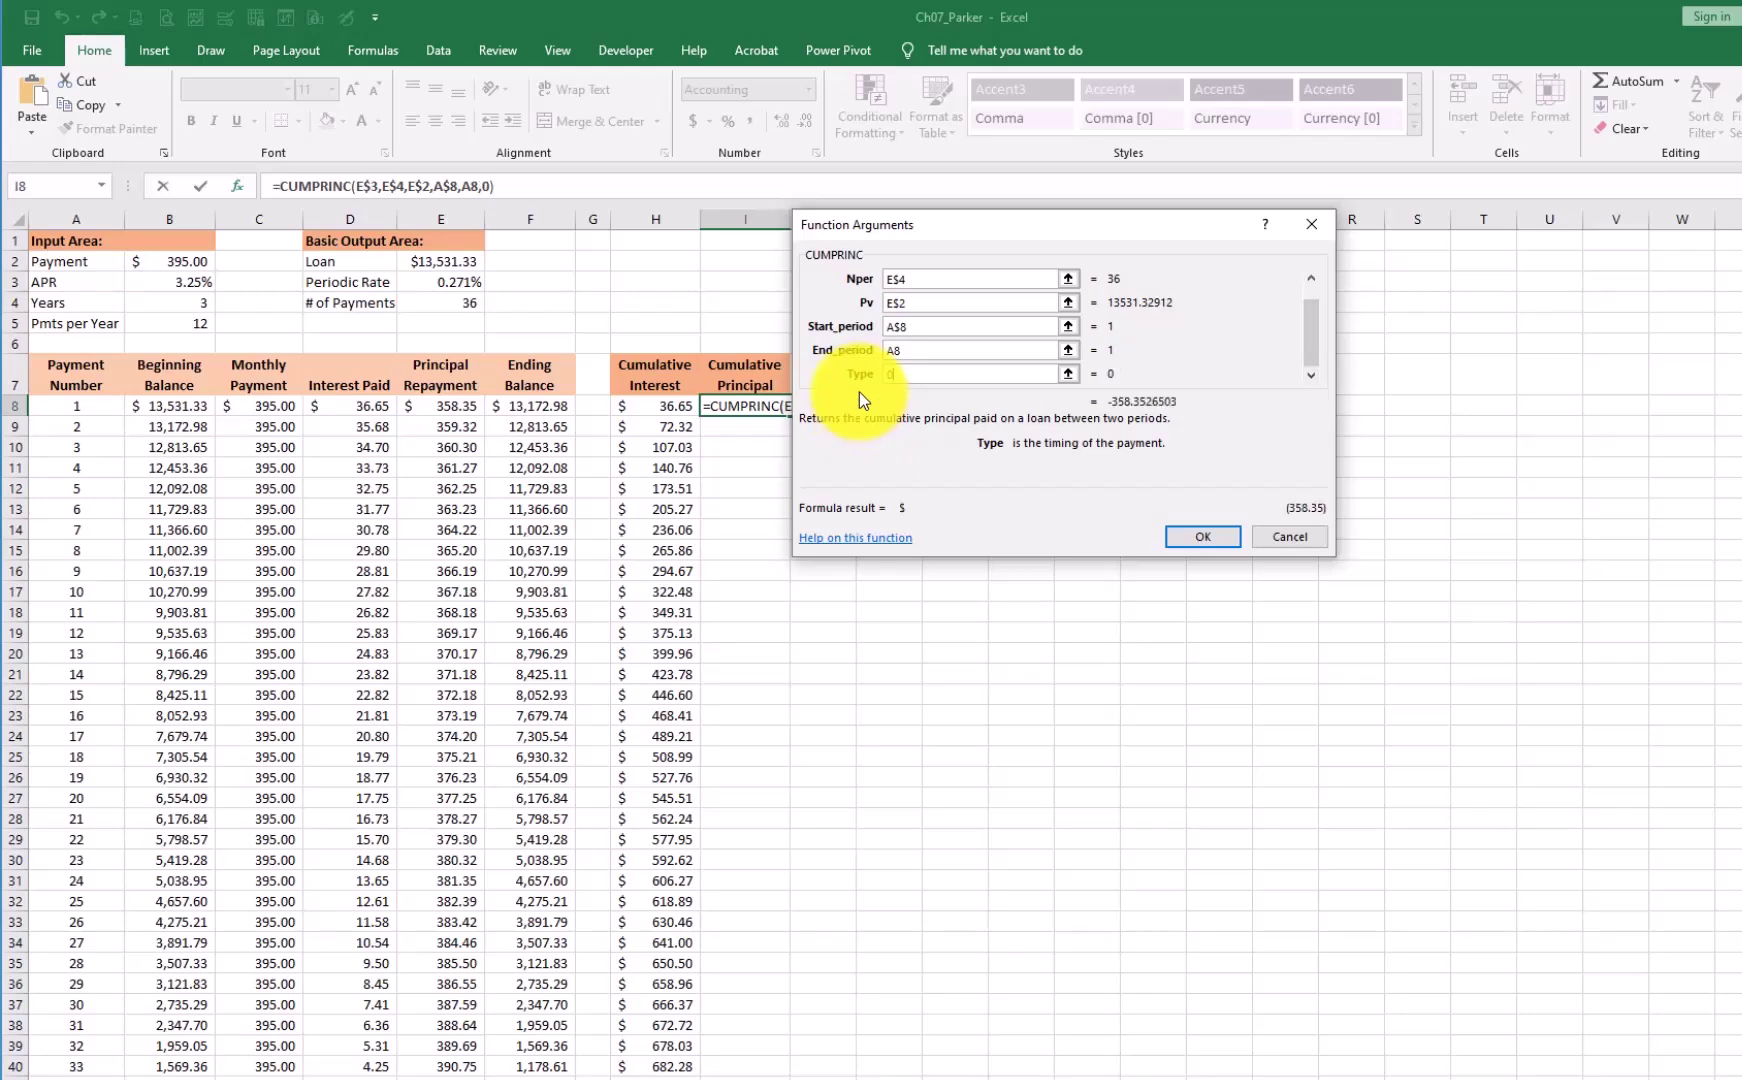
{"action": "left_click", "coordinate": [1203, 537]}
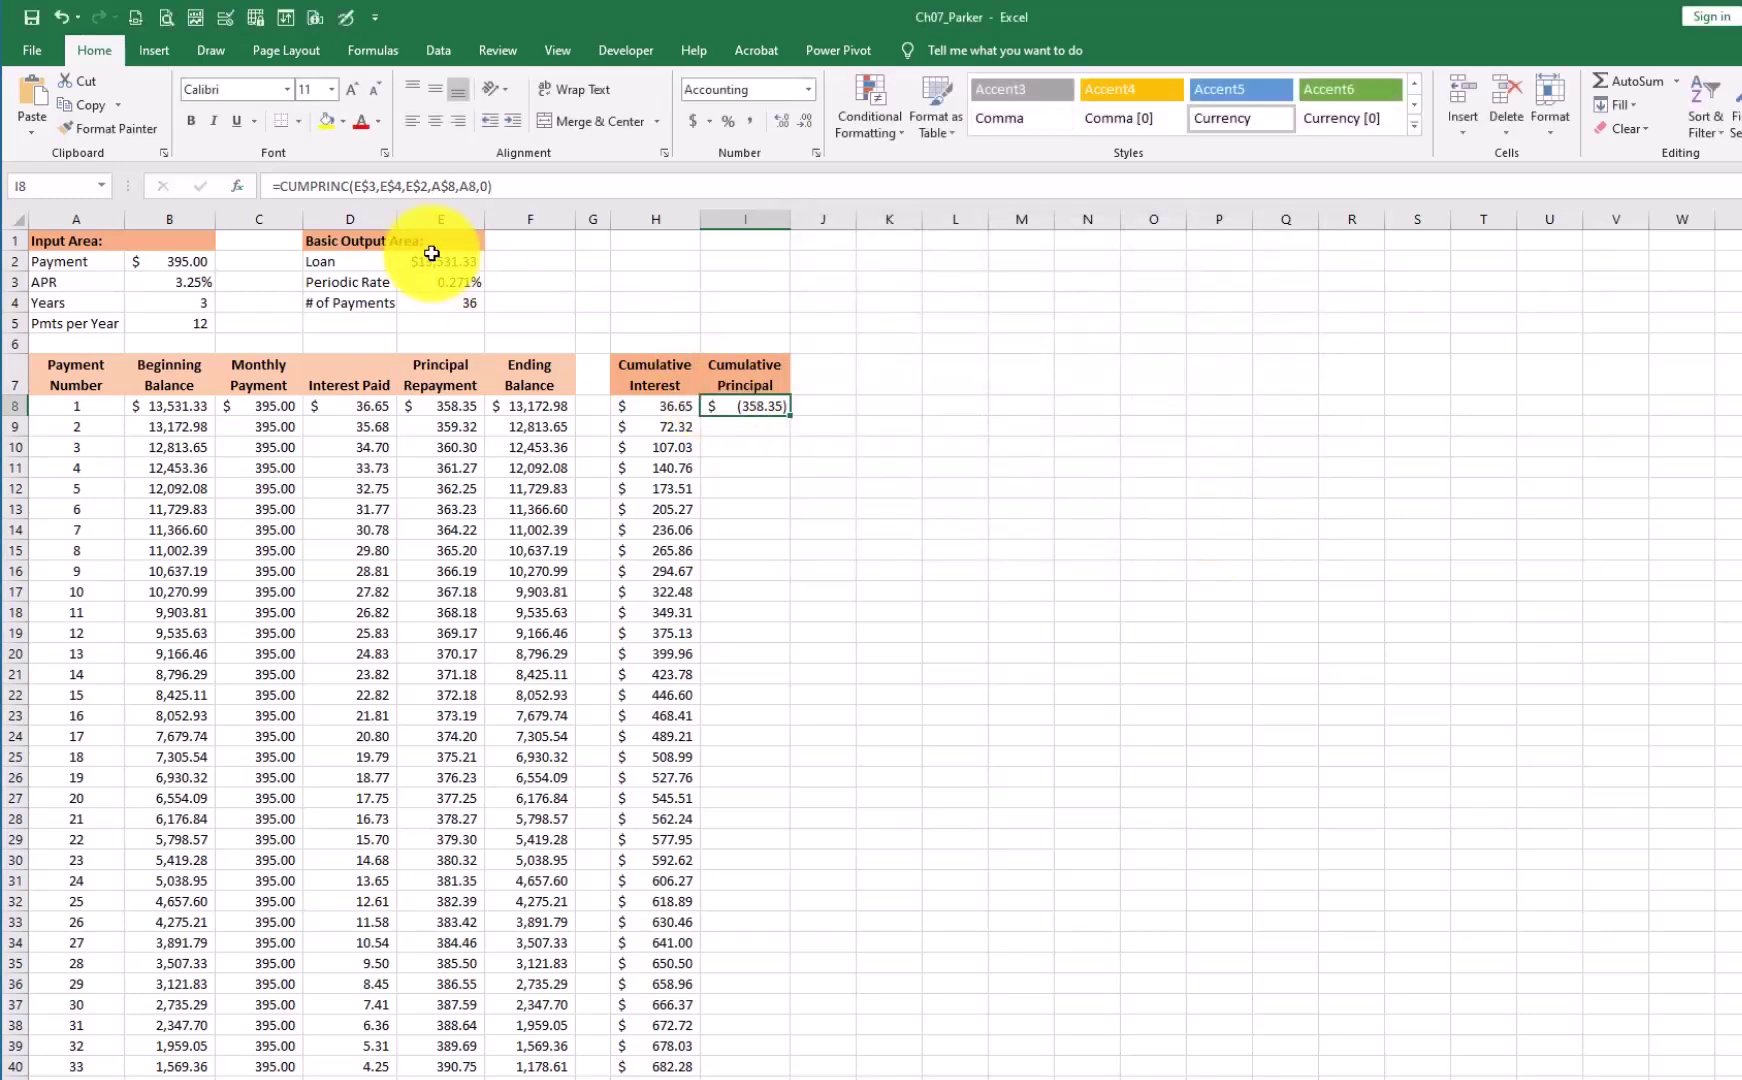
- Negate the I8 formula to =-CUMPRINC(...) so principal shows positive
{"action": "left_click", "coordinate": [300, 185]}
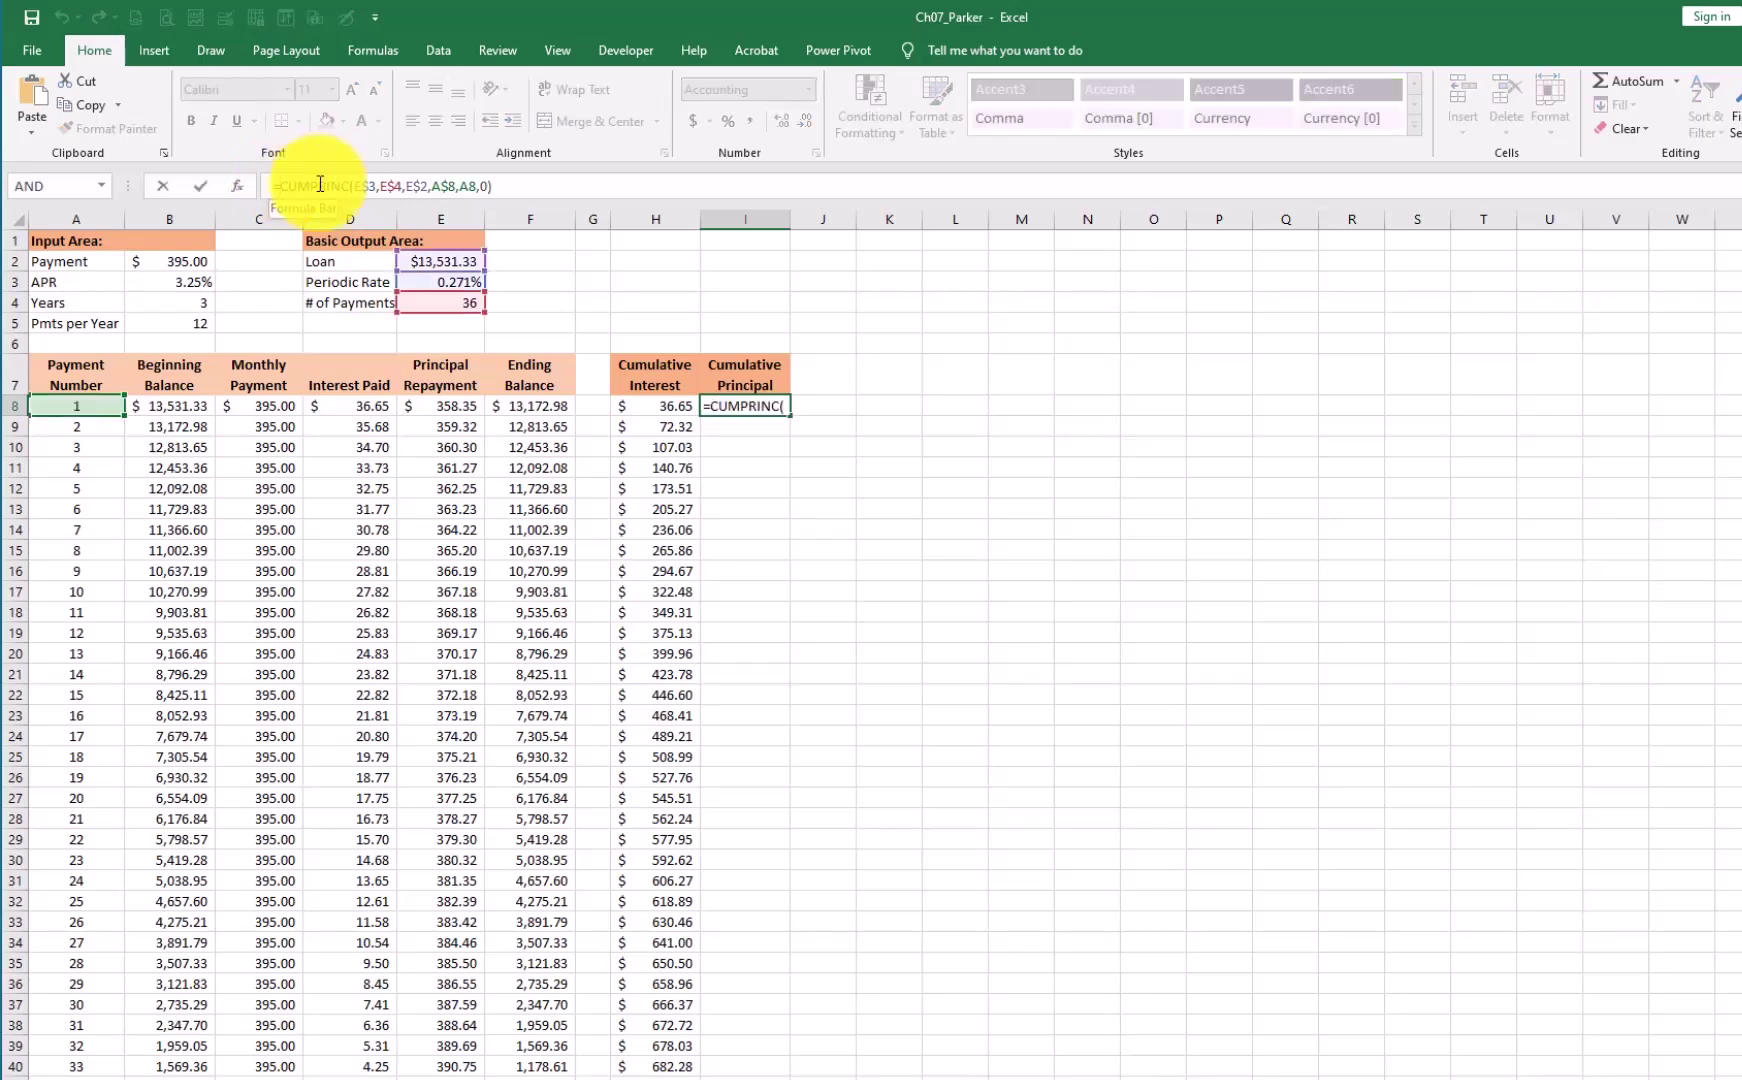
{"action": "type", "text": "-"}
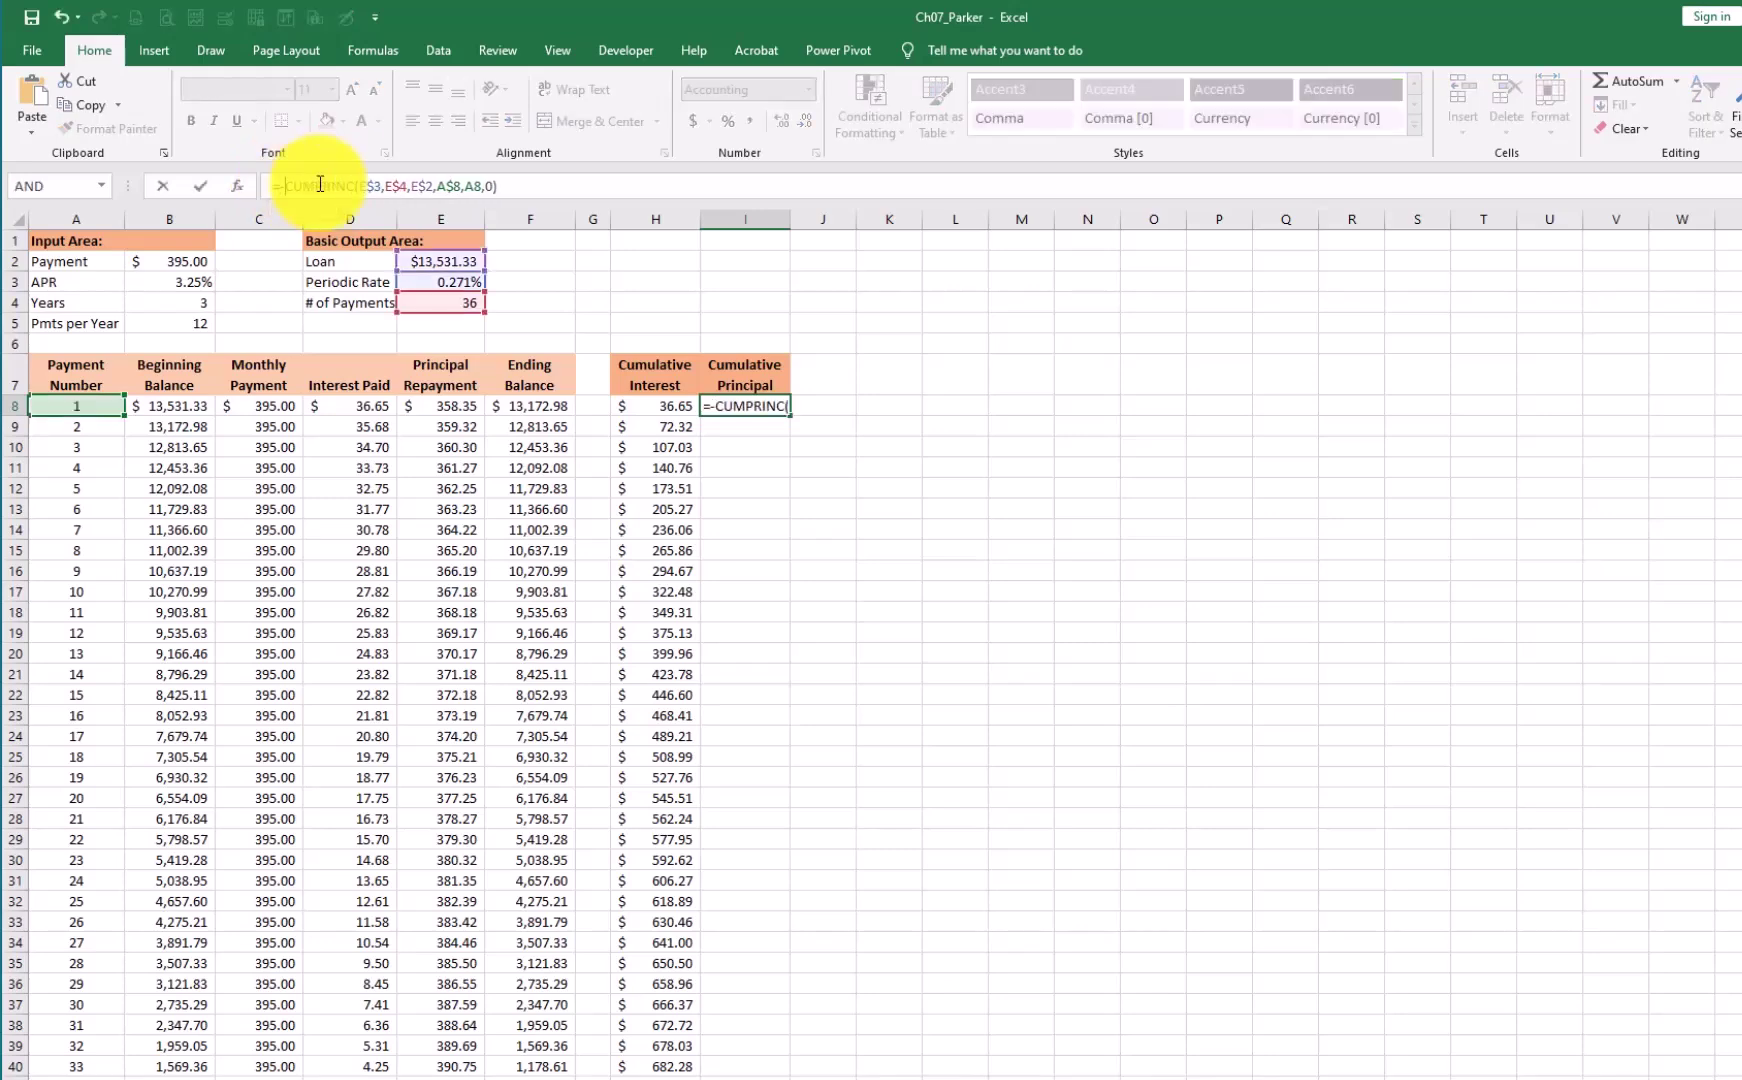
{"action": "key", "text": "Return"}
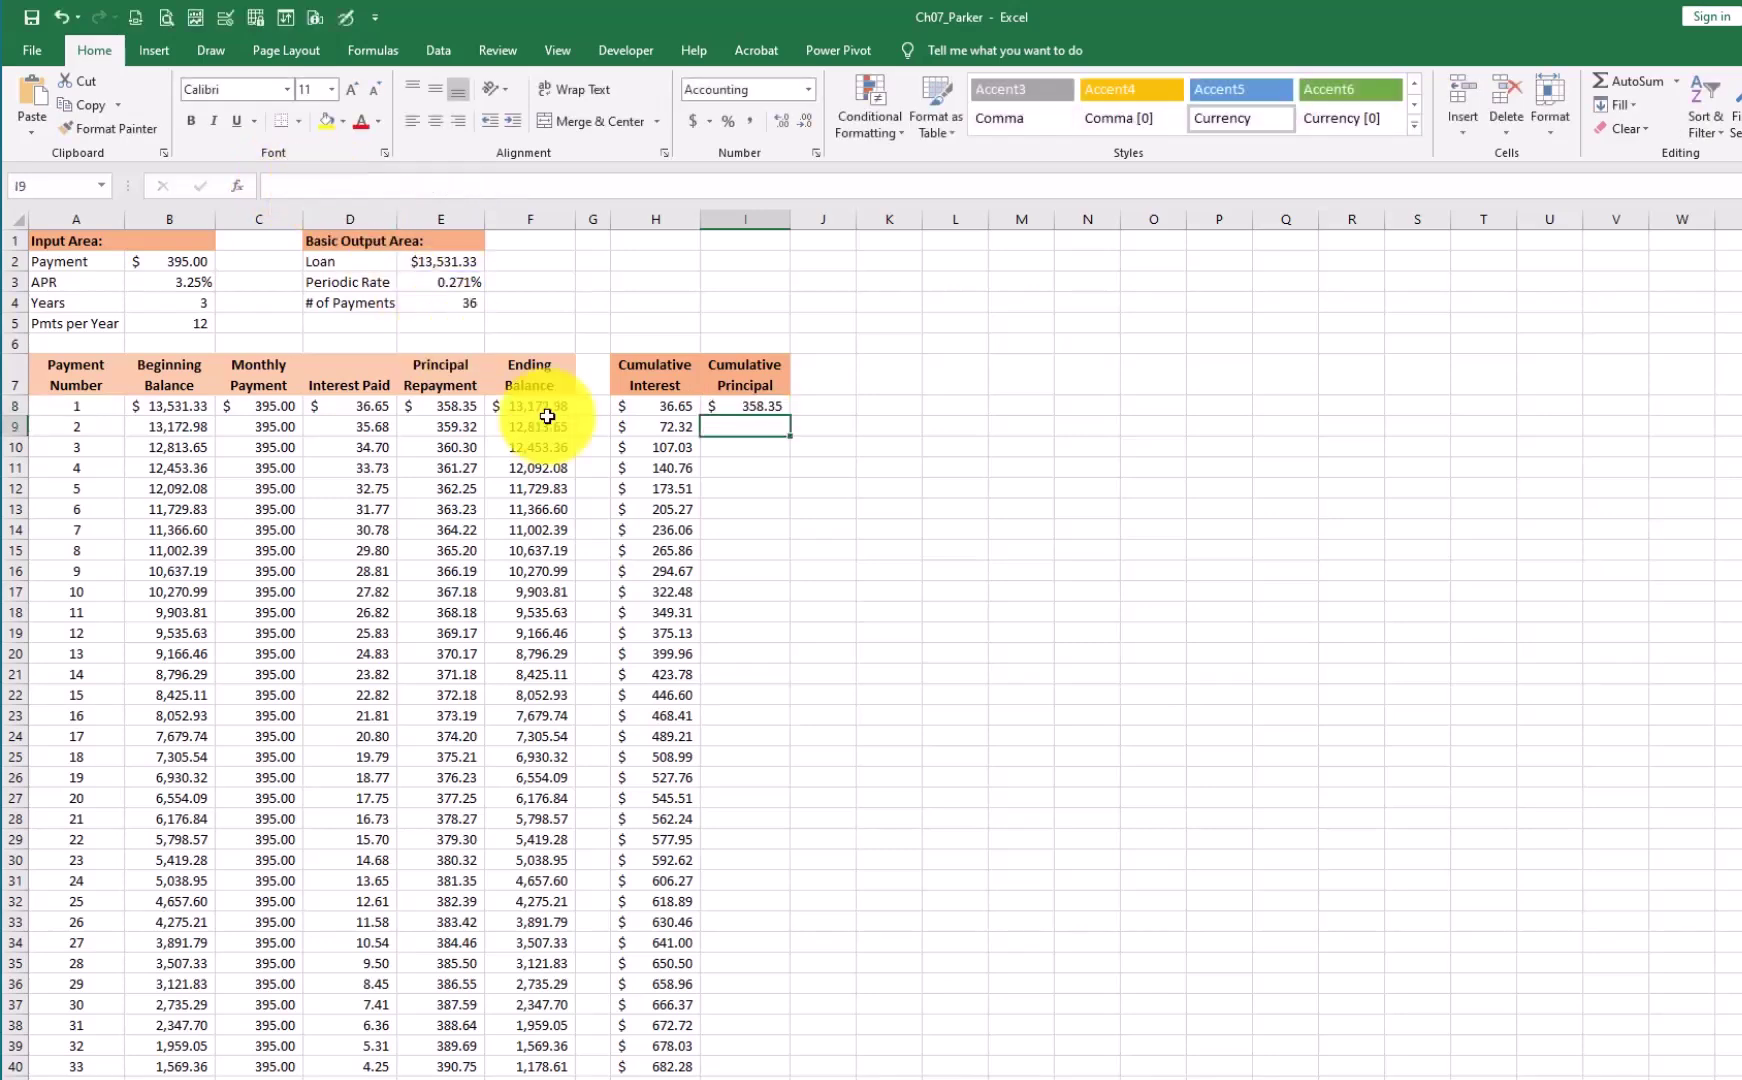
- Fill I8 down to I43, ending at $13,531.33 to match the principal total
{"action": "left_click", "coordinate": [780, 408]}
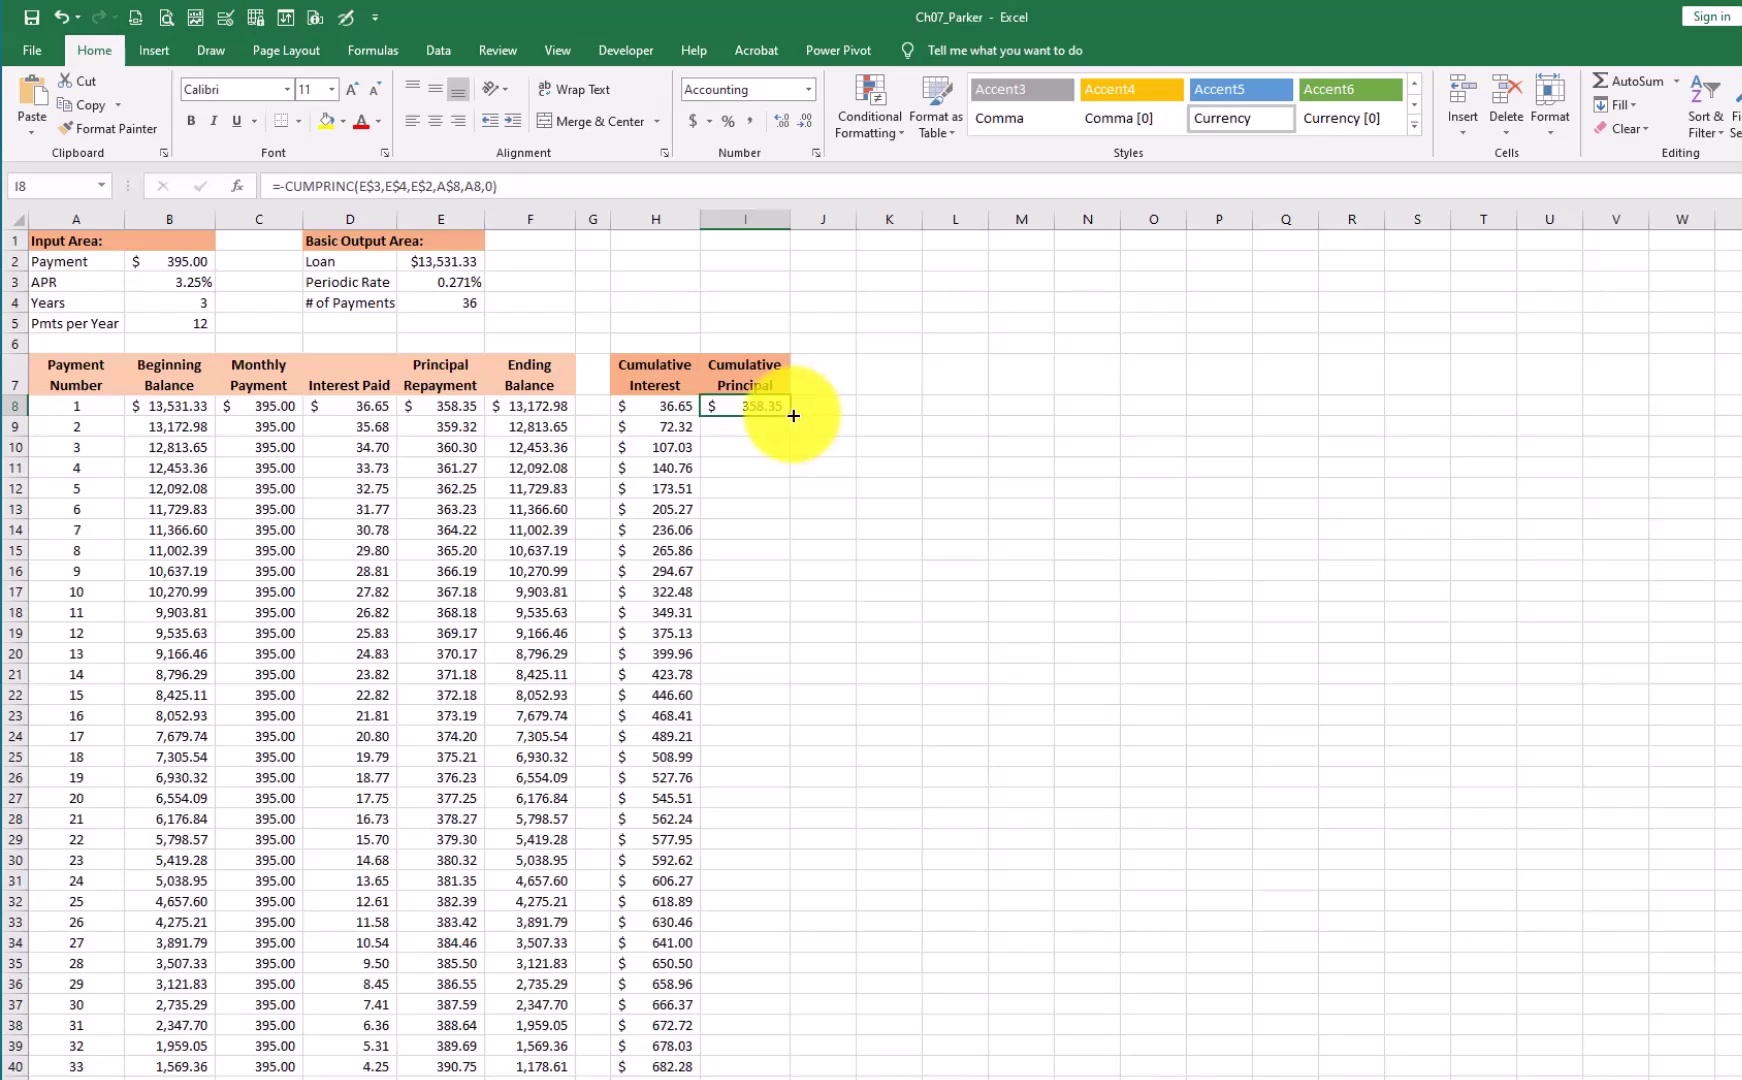
{"action": "left_click_drag", "start_coordinate": [793, 415], "coordinate": [758, 800]}
{"action": "left_click", "coordinate": [740, 800]}
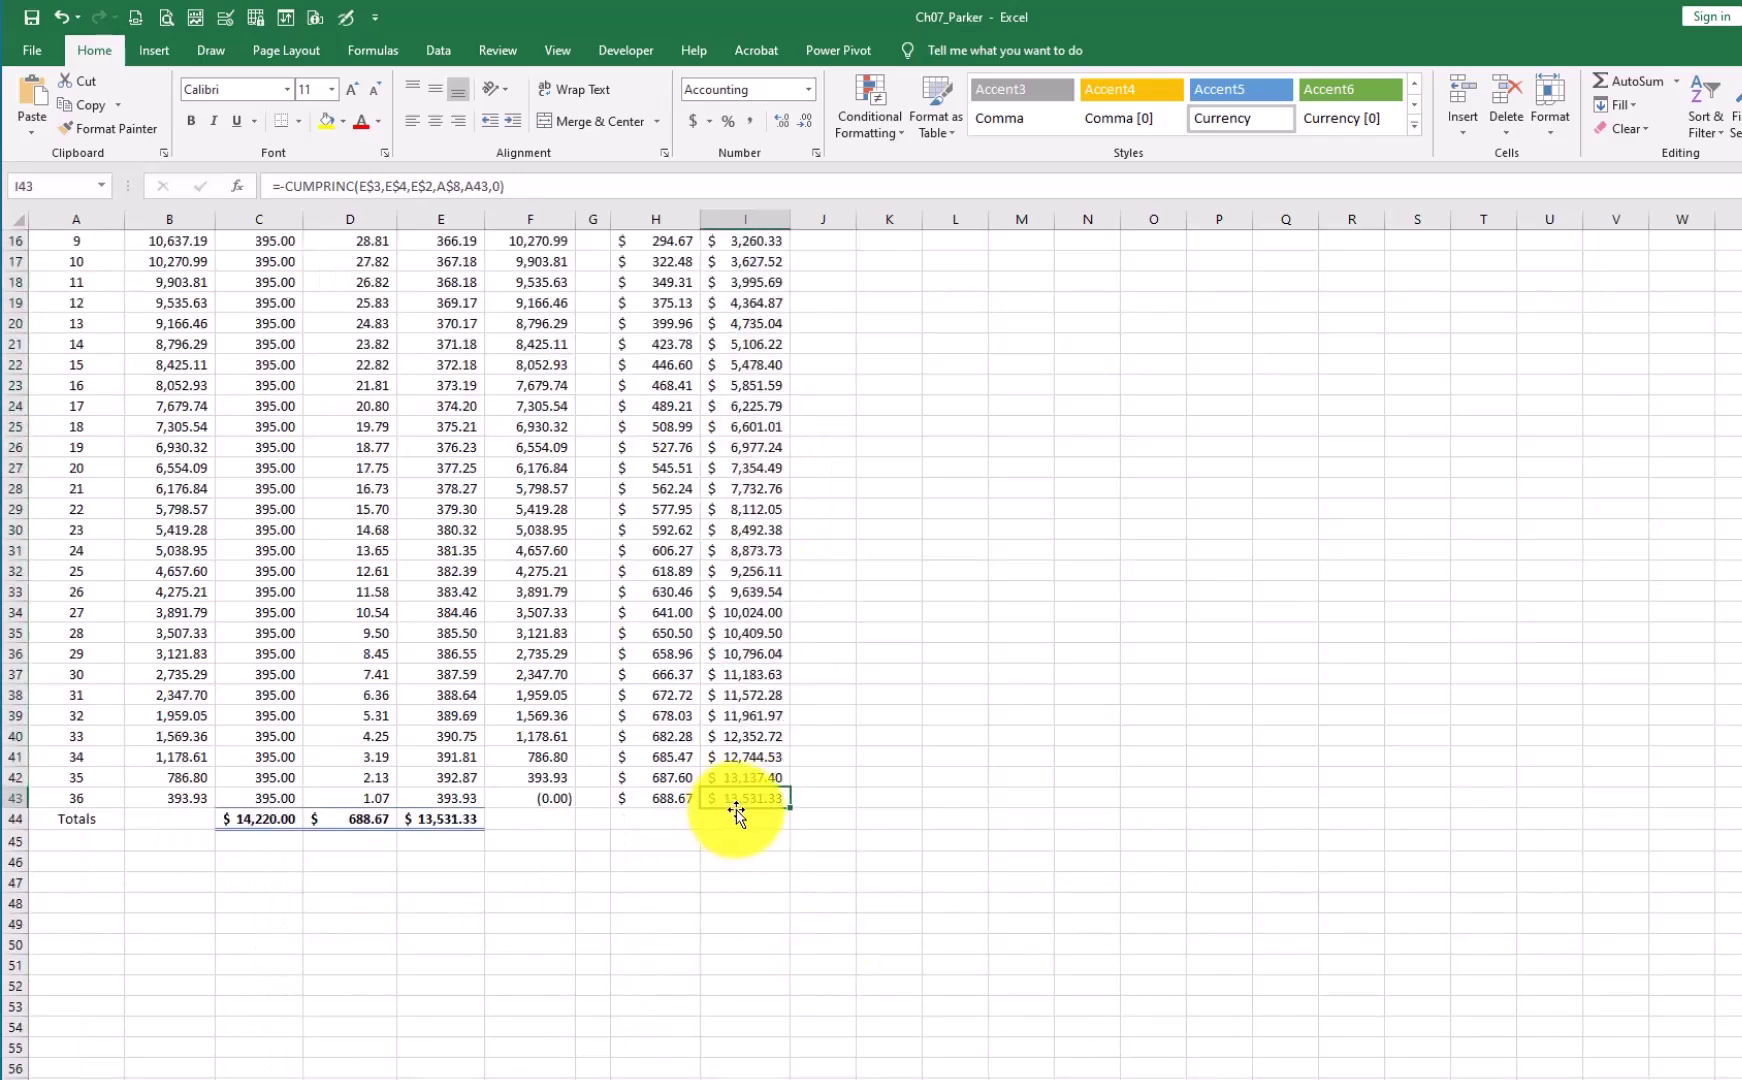
{"action": "left_click", "coordinate": [430, 818]}
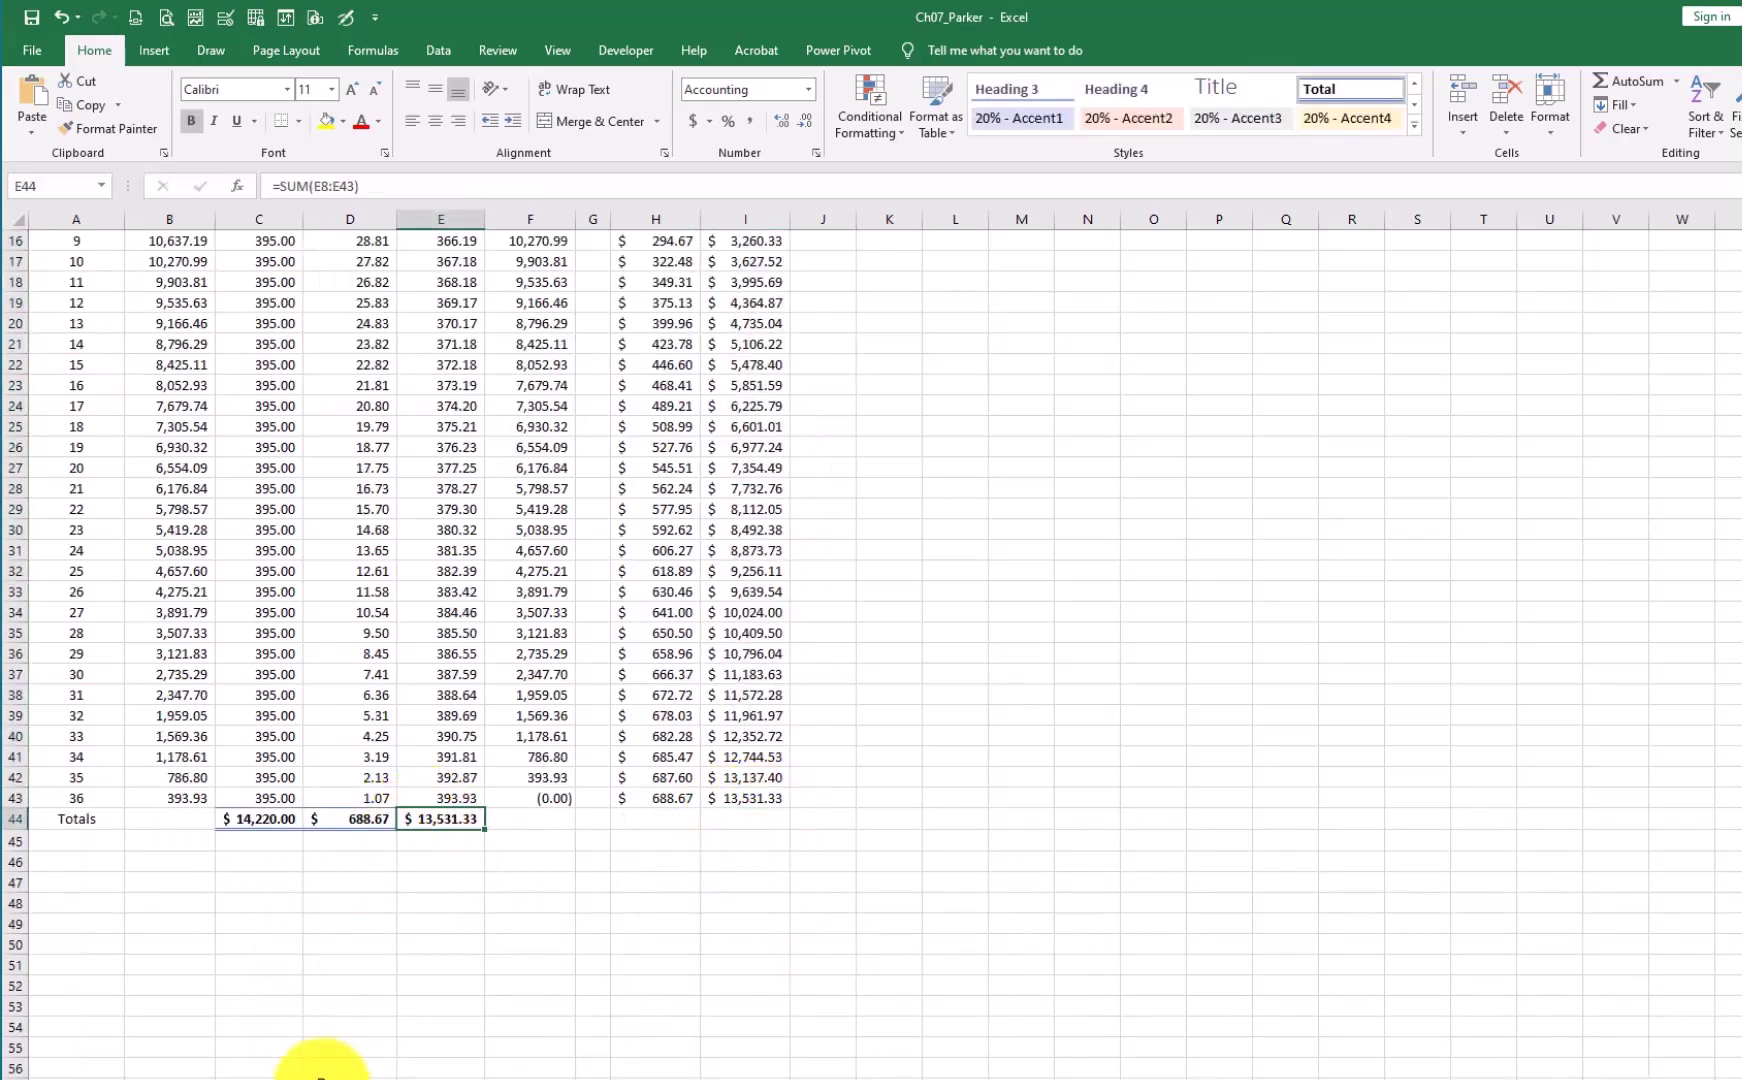
{"action": "scroll", "coordinate": [580, 900], "scroll_direction": "up", "scroll_amount": 5}
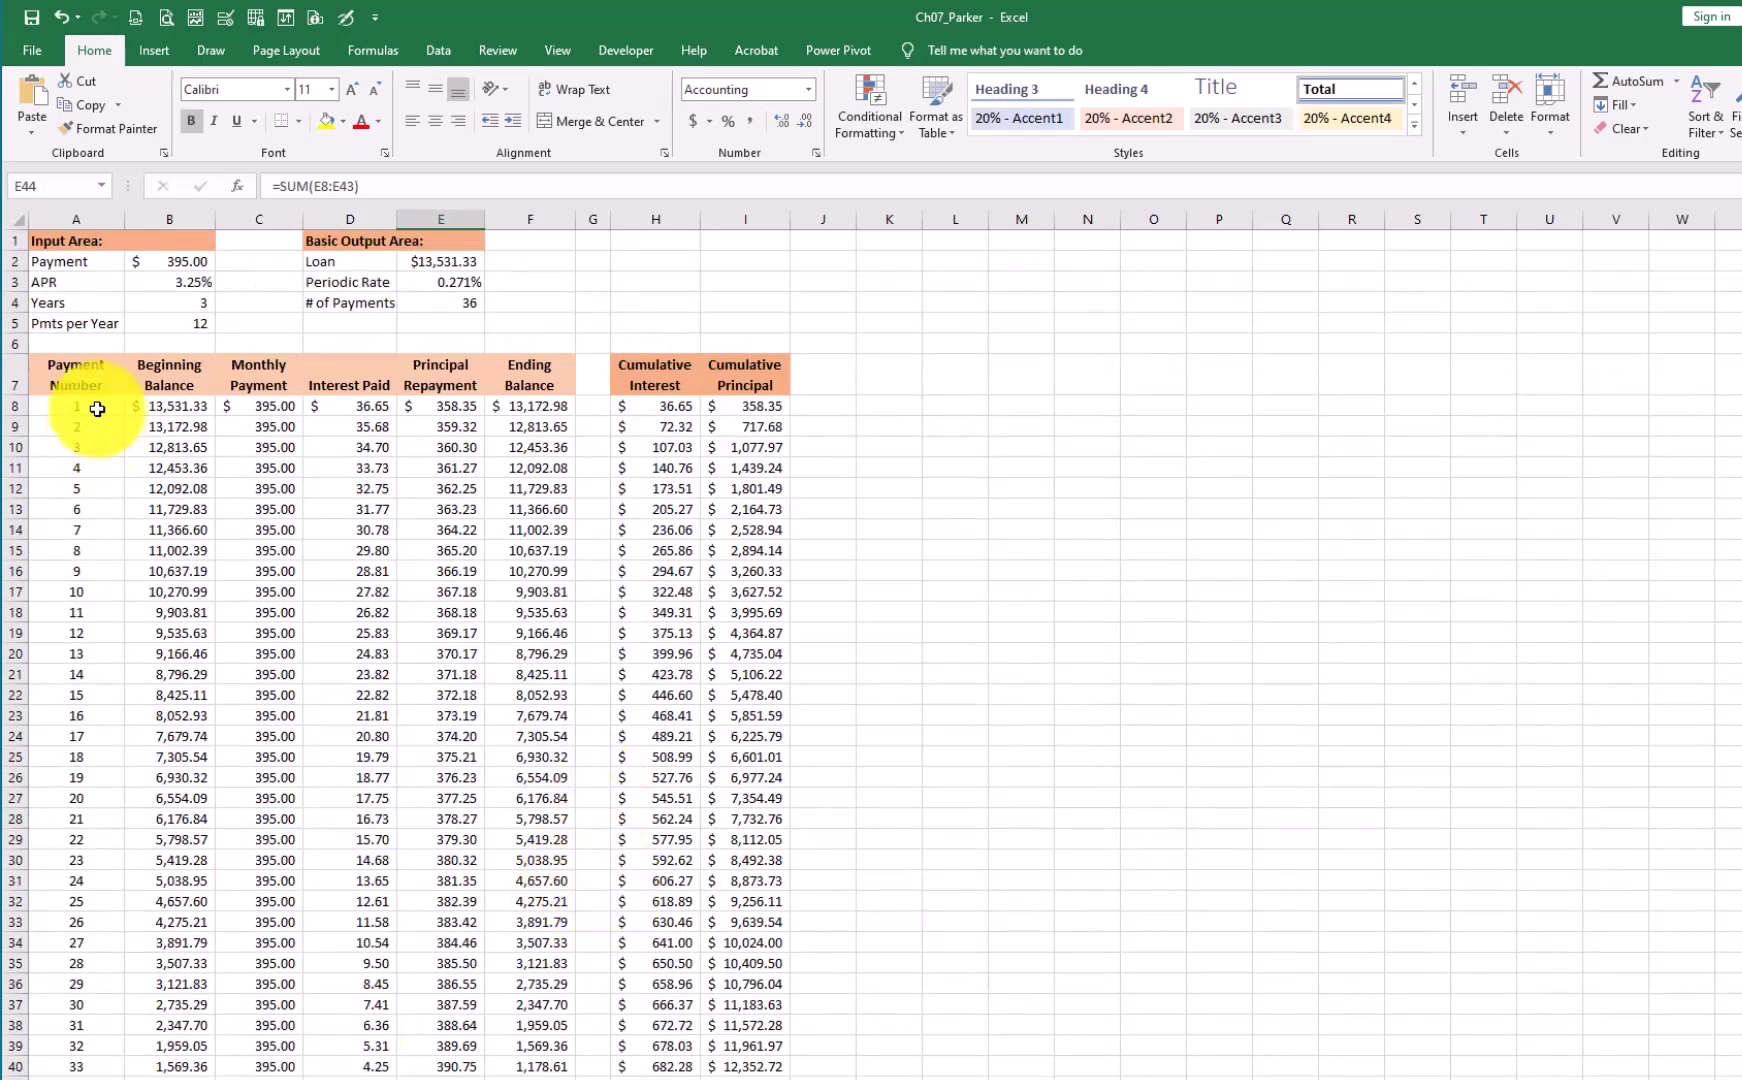
{"action": "left_click", "coordinate": [73, 245]}
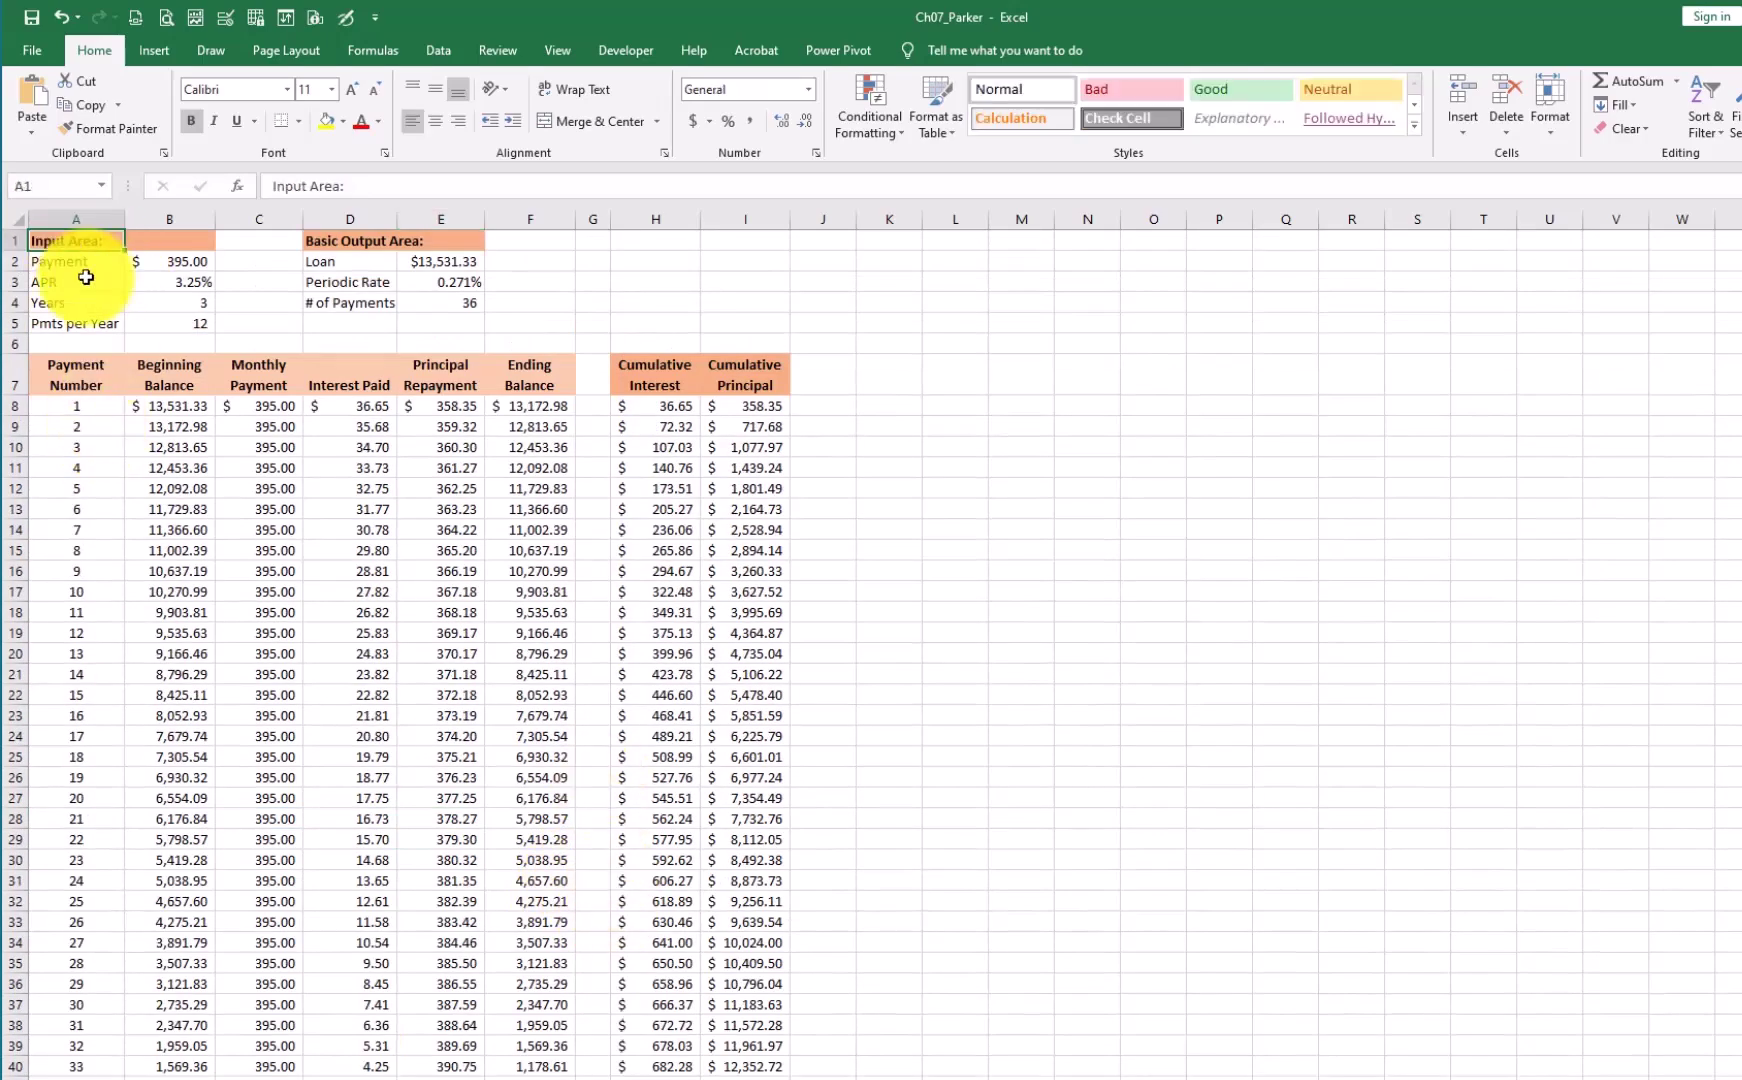
- Group all three sheets from the 1-Date Logic tab
{"action": "left_click", "coordinate": [170, 1043]}
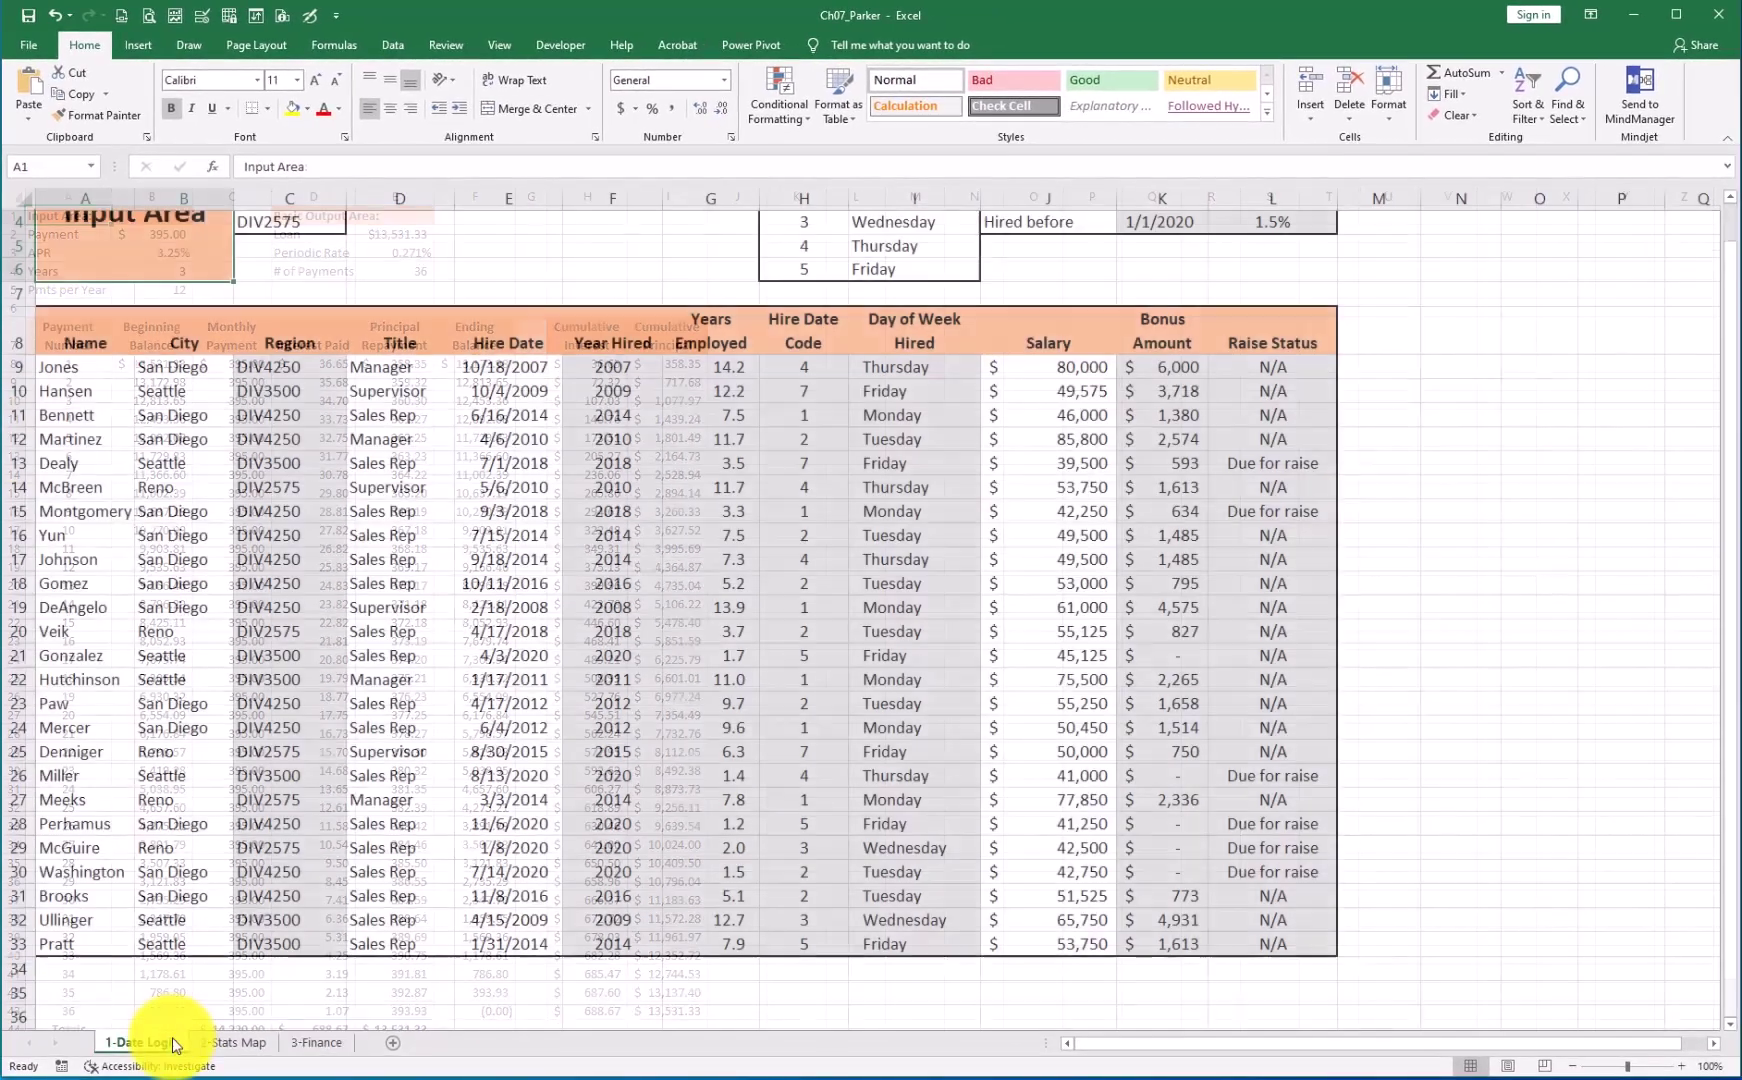
{"action": "right_click", "coordinate": [172, 1045]}
{"action": "left_click", "coordinate": [225, 966]}
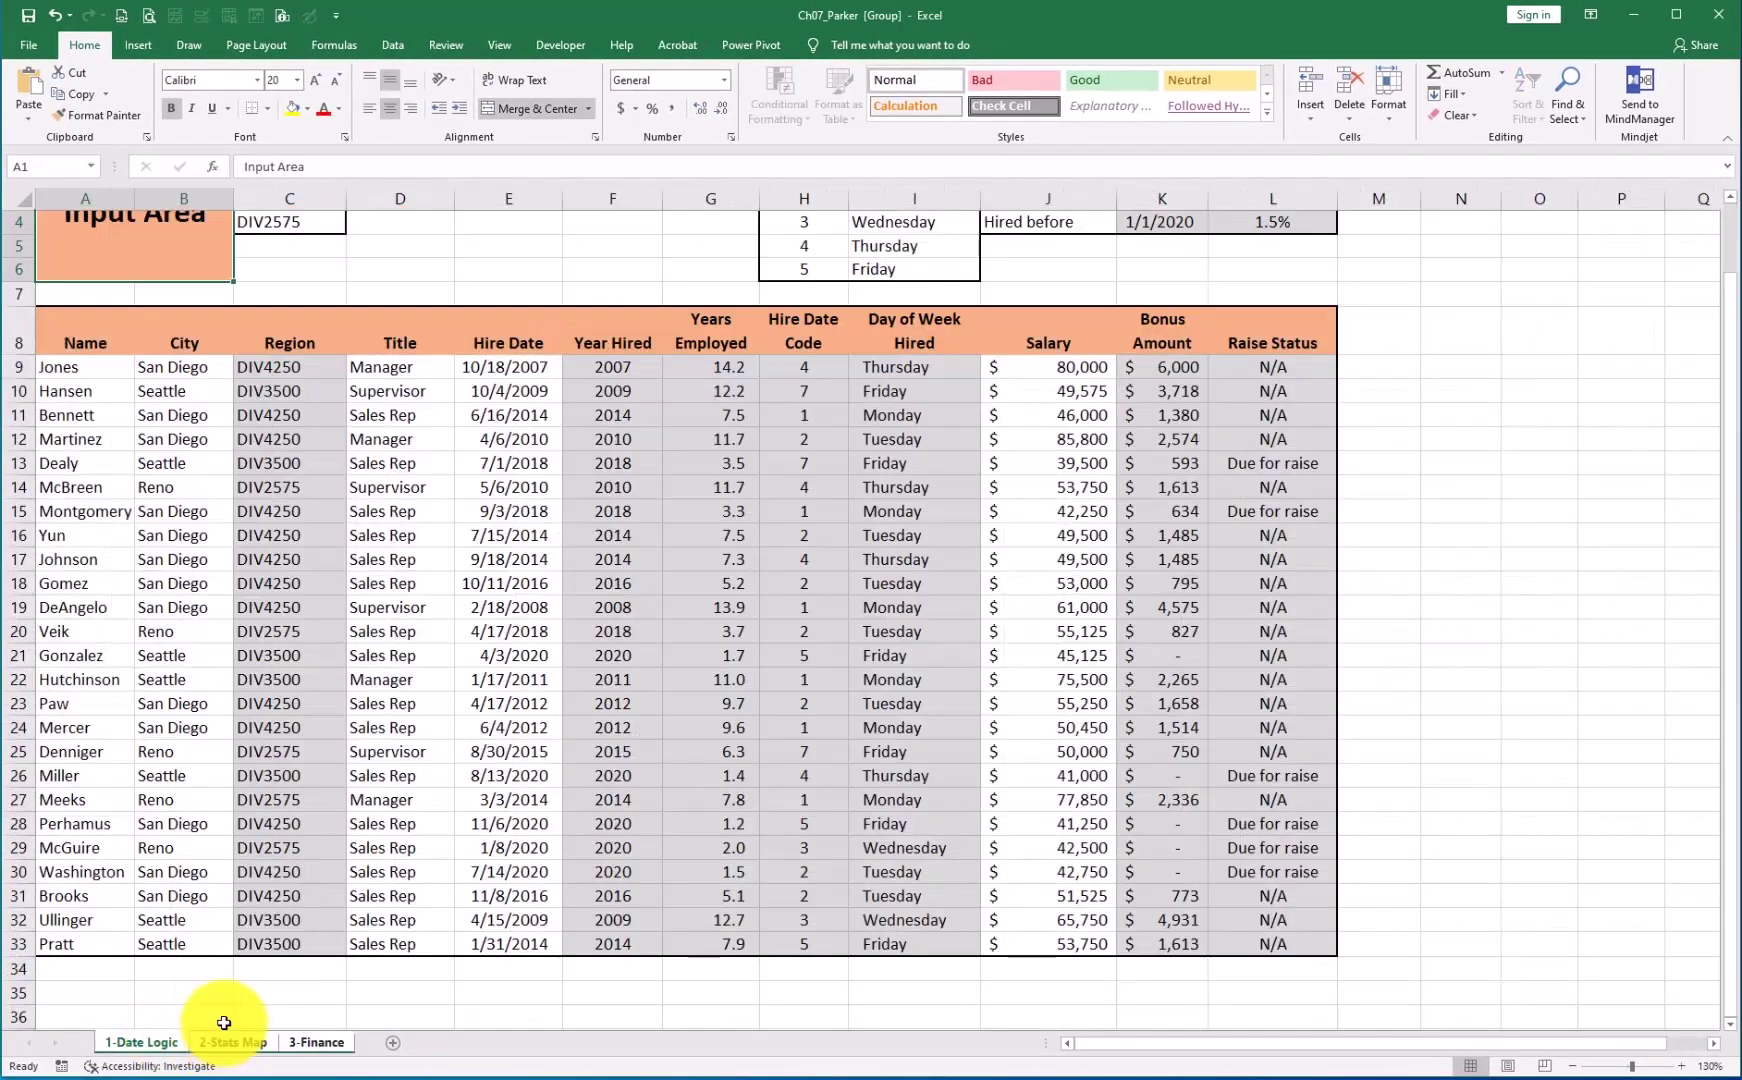
- Scale the grouped sheets to fit 1 page wide by 1 page tall
{"action": "left_click", "coordinate": [222, 44]}
{"action": "left_click", "coordinate": [600, 75]}
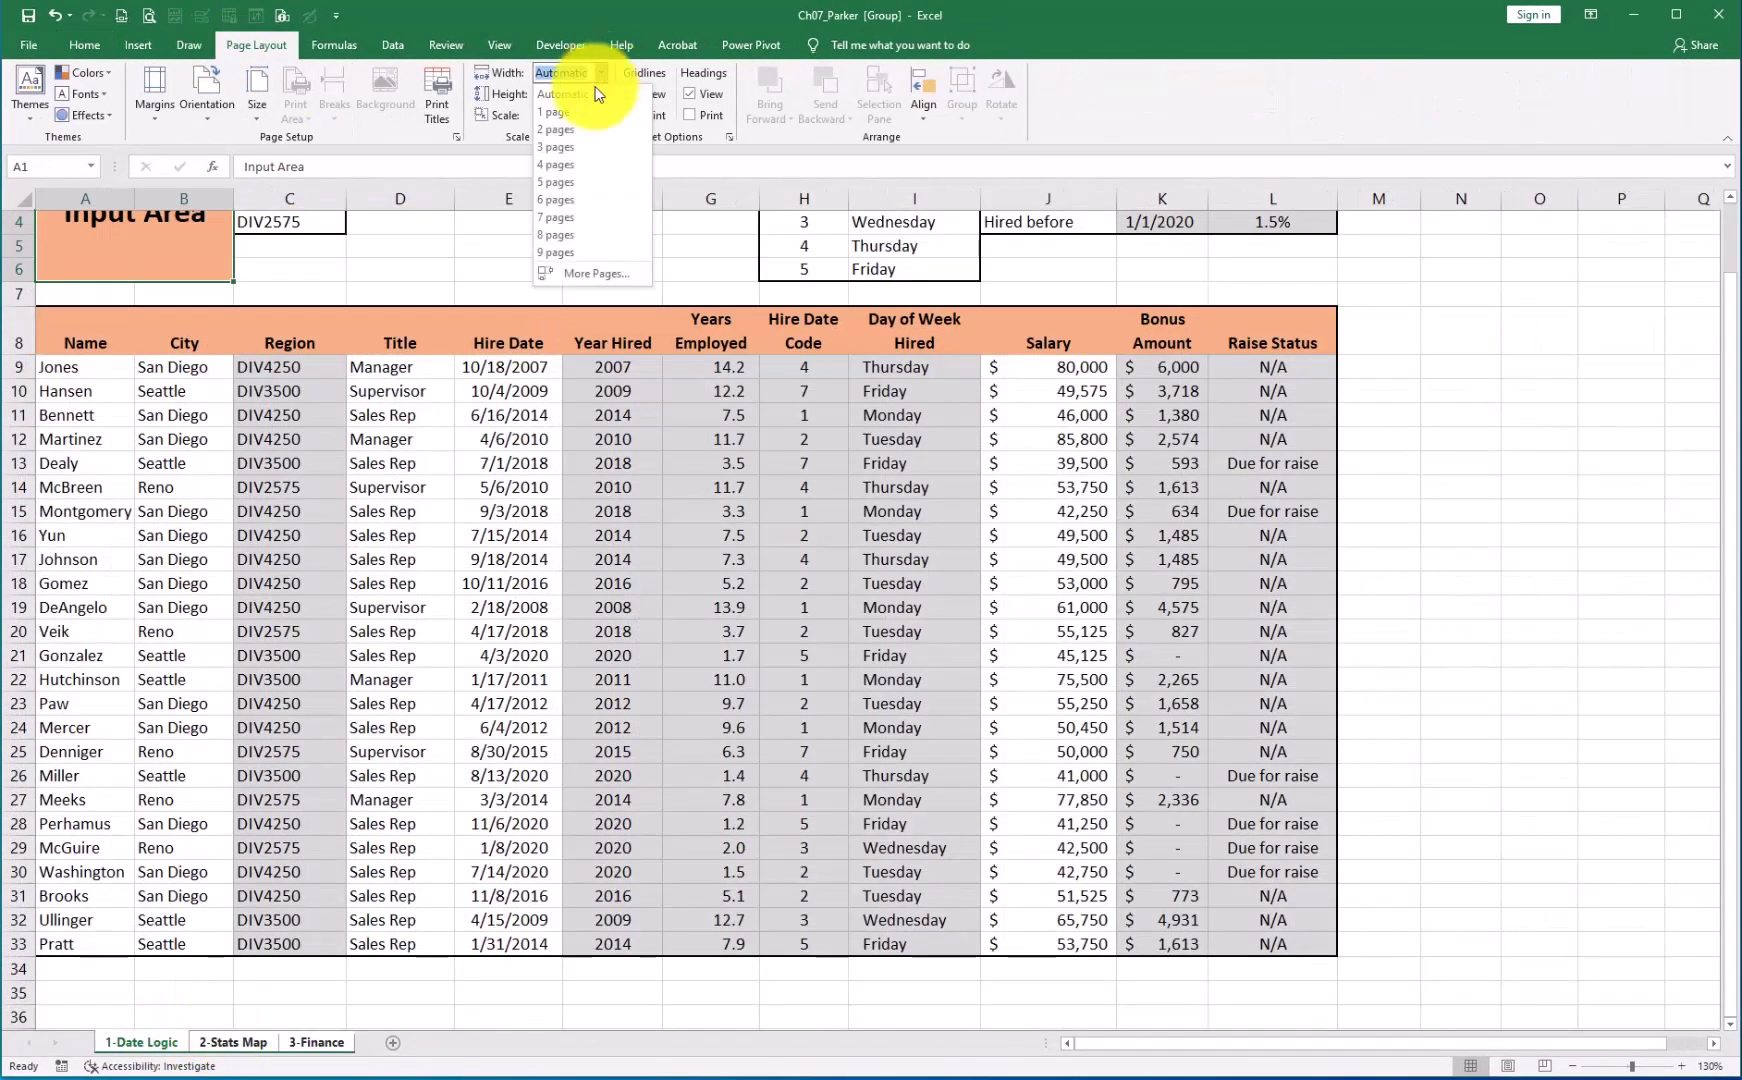
{"action": "left_click", "coordinate": [582, 96]}
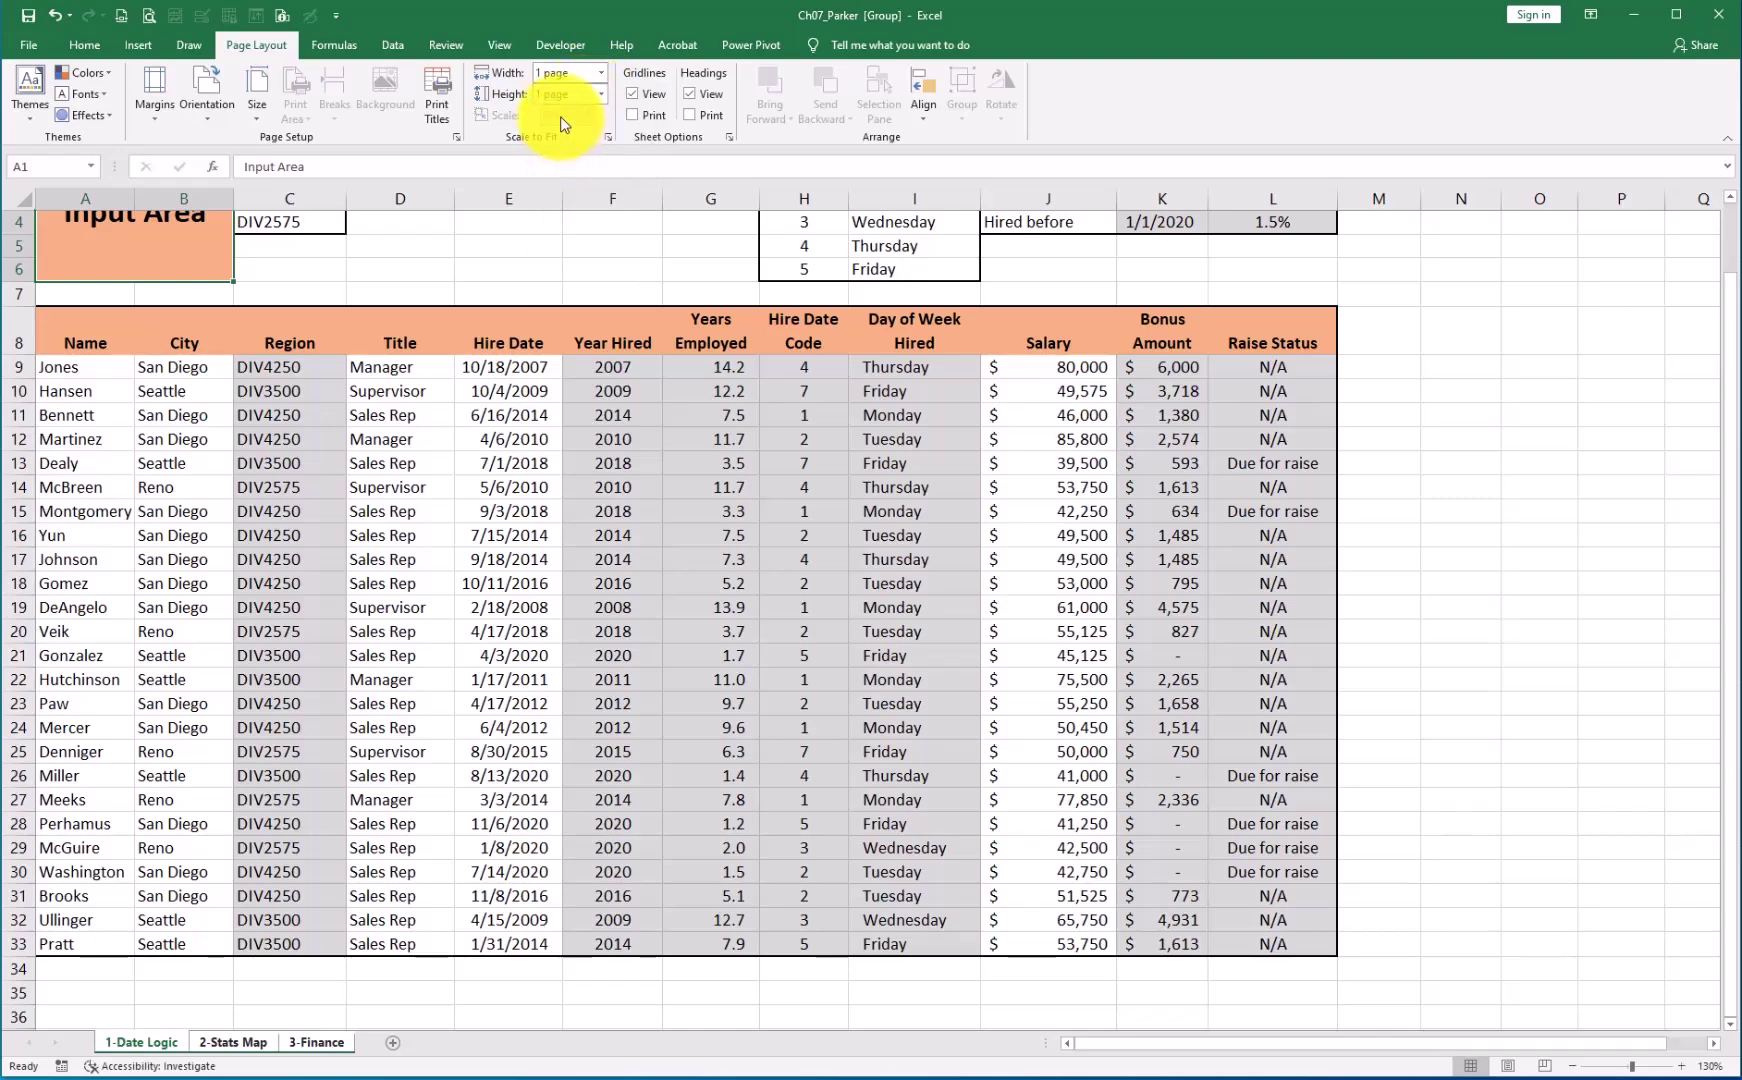
- Add a custom footer: the author's name left, sheet name centre, file name right
{"action": "left_click", "coordinate": [456, 138]}
{"action": "left_click", "coordinate": [910, 183]}
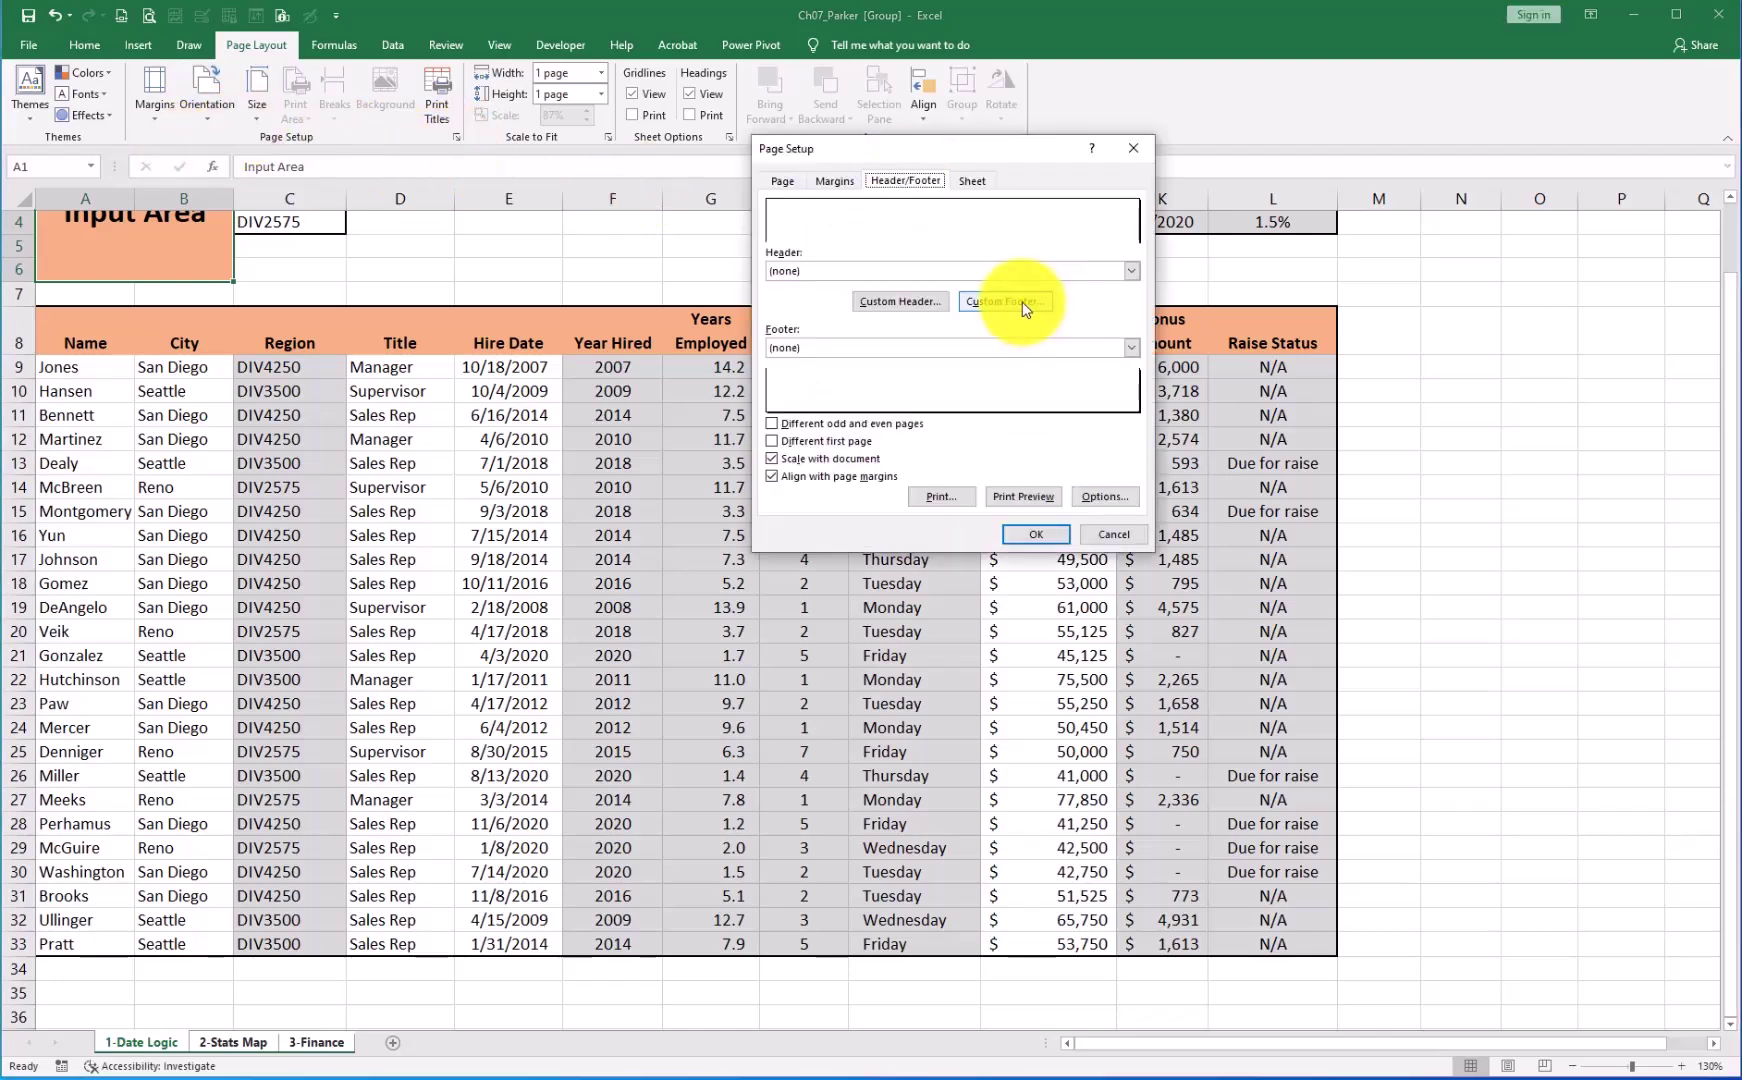
{"action": "left_click", "coordinate": [1022, 311]}
{"action": "type", "text": "David Parker"}
{"action": "key", "text": "Tab"}
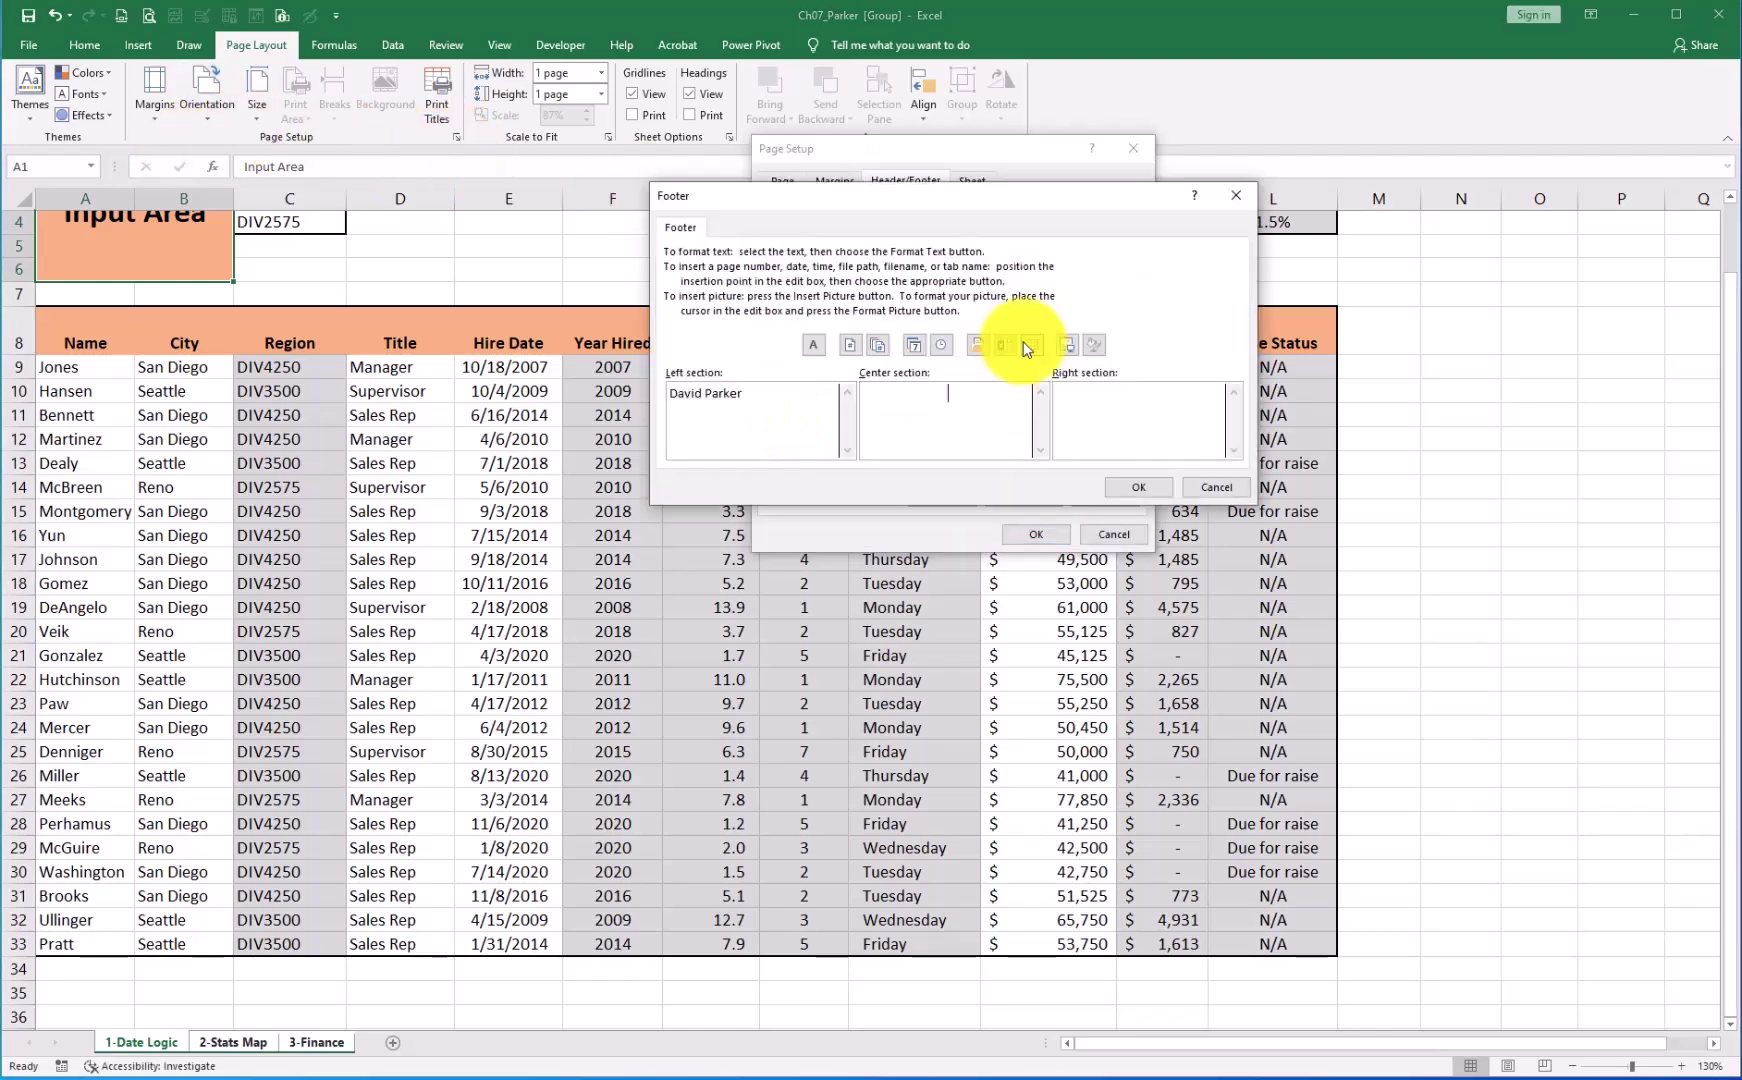
{"action": "left_click", "coordinate": [1031, 344]}
{"action": "key", "text": "Tab"}
{"action": "left_click", "coordinate": [1003, 345]}
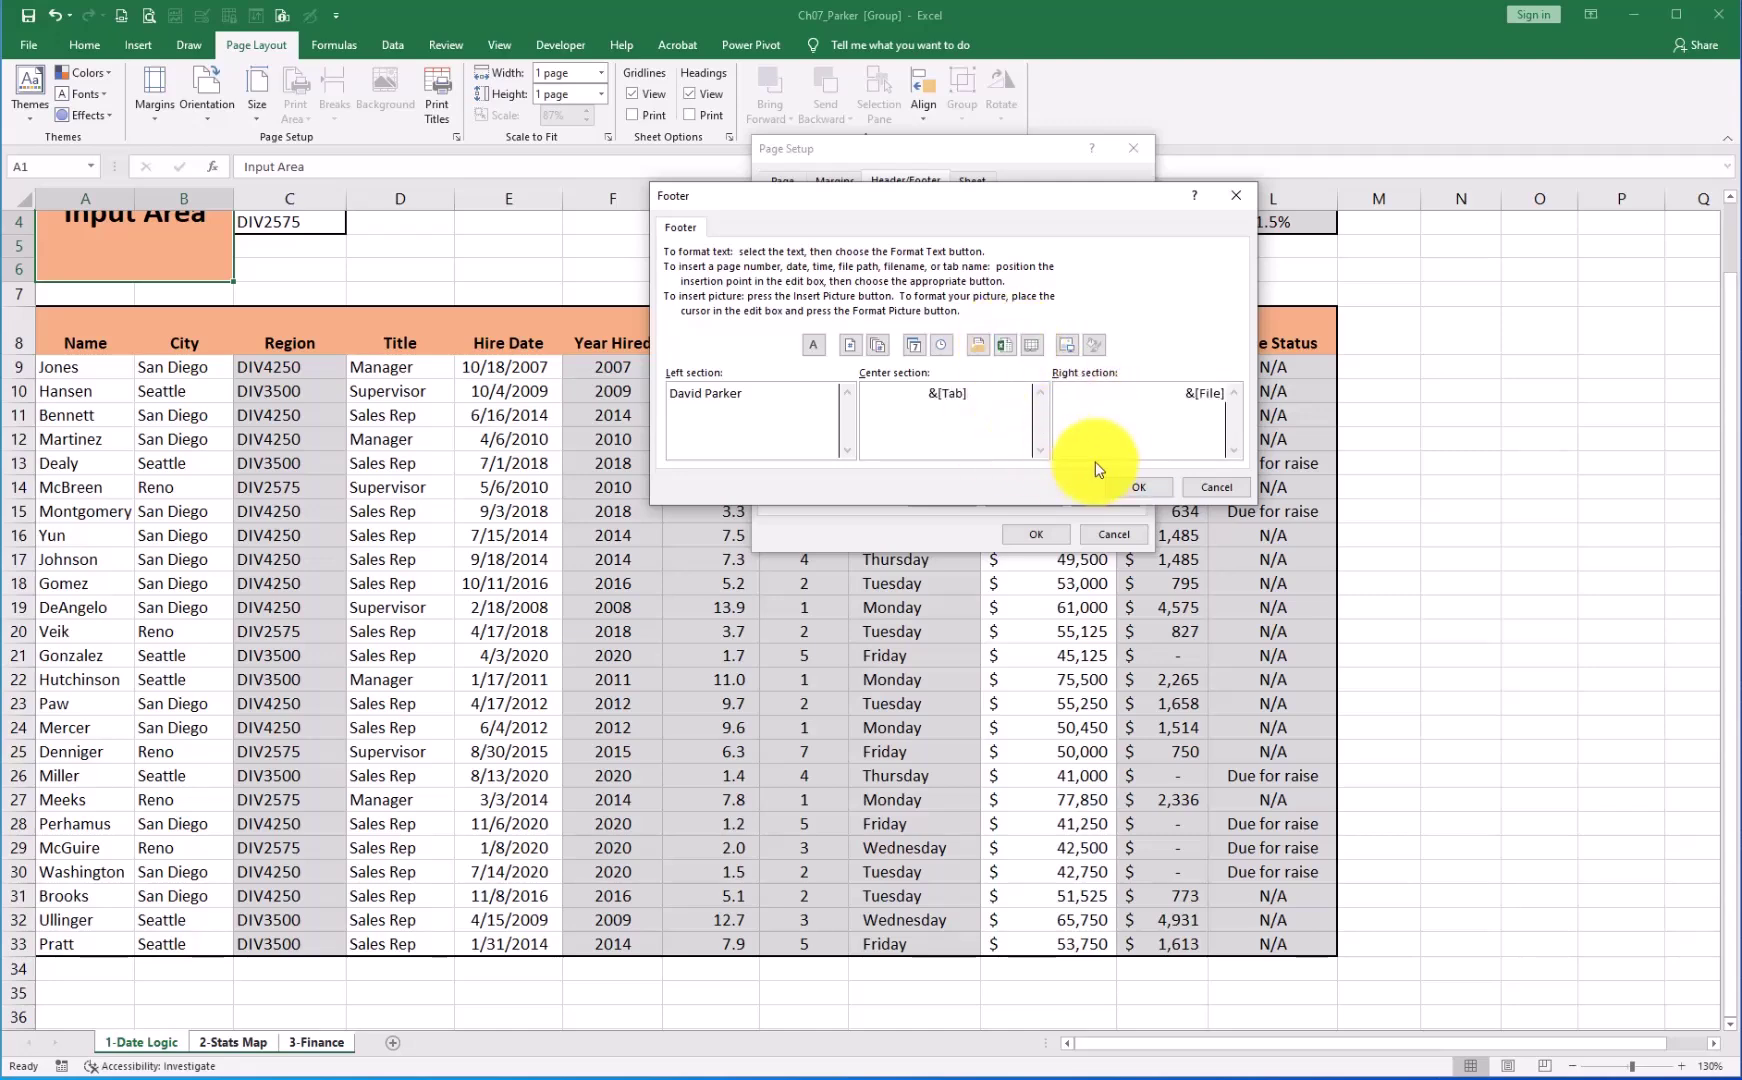
{"action": "key", "text": "Return"}
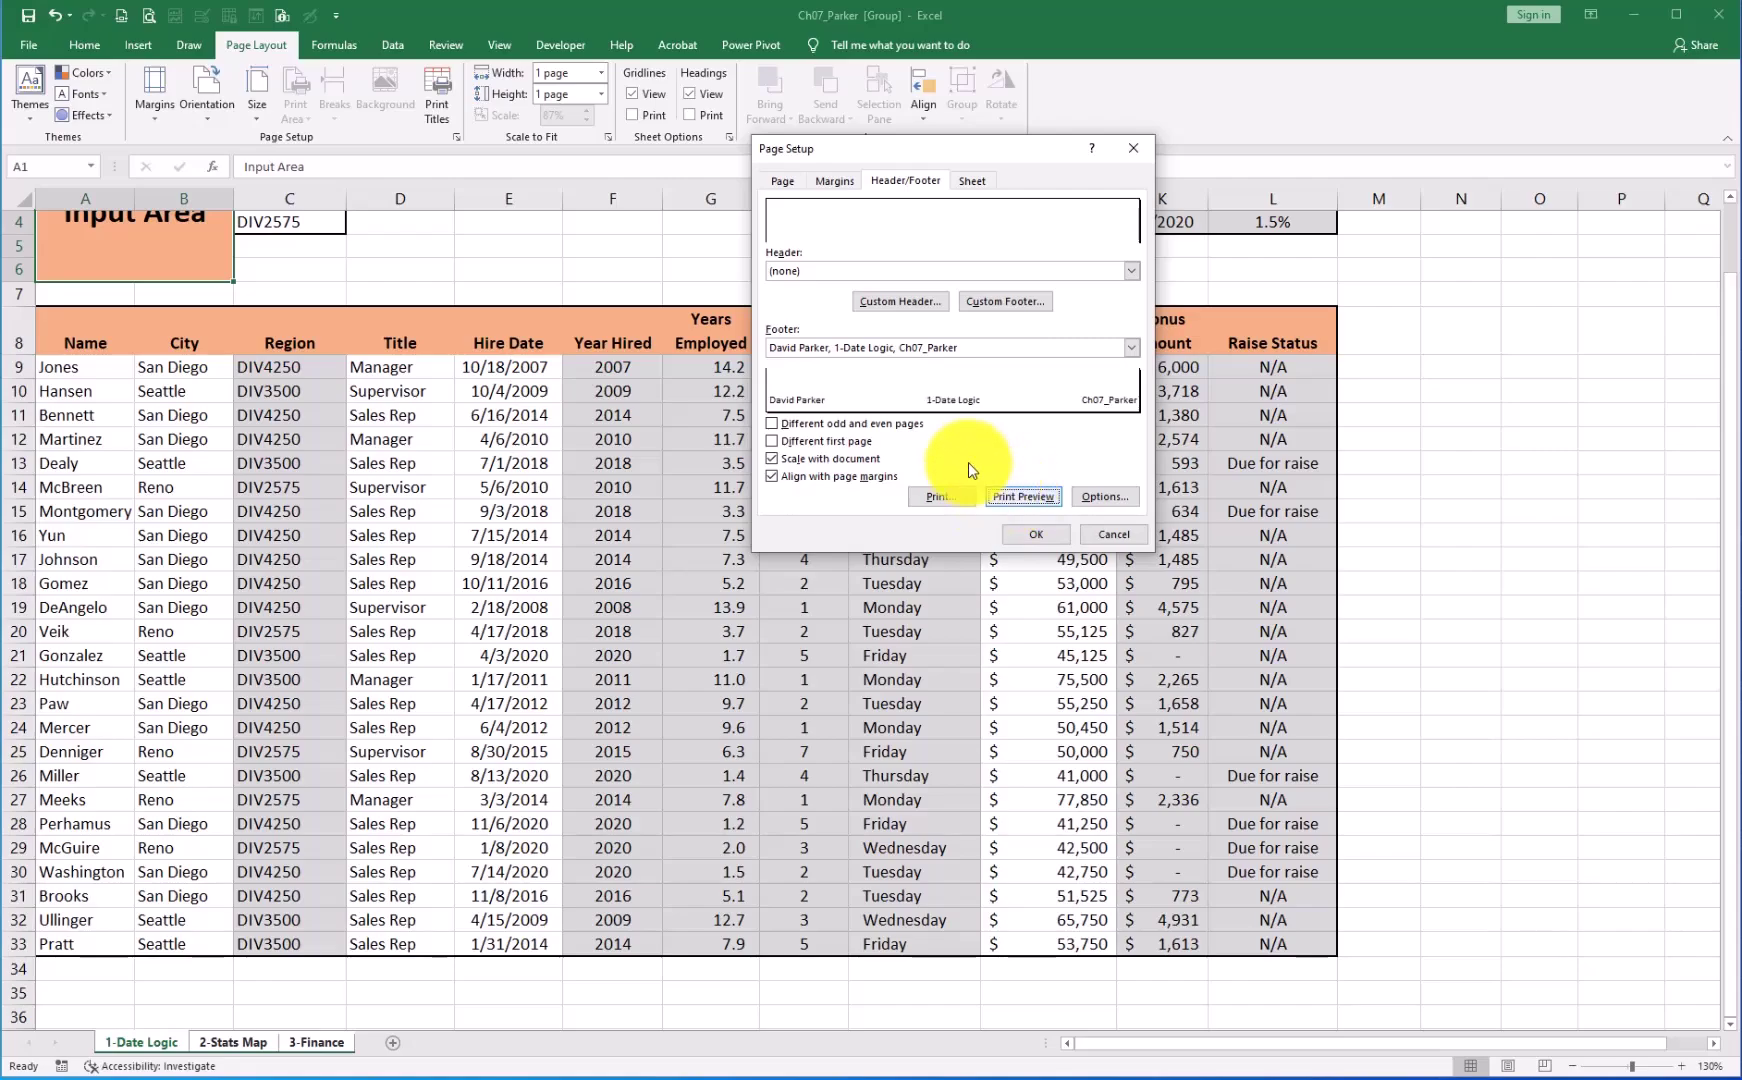
{"action": "left_click", "coordinate": [1030, 530]}
{"action": "key", "text": "ctrl+p"}
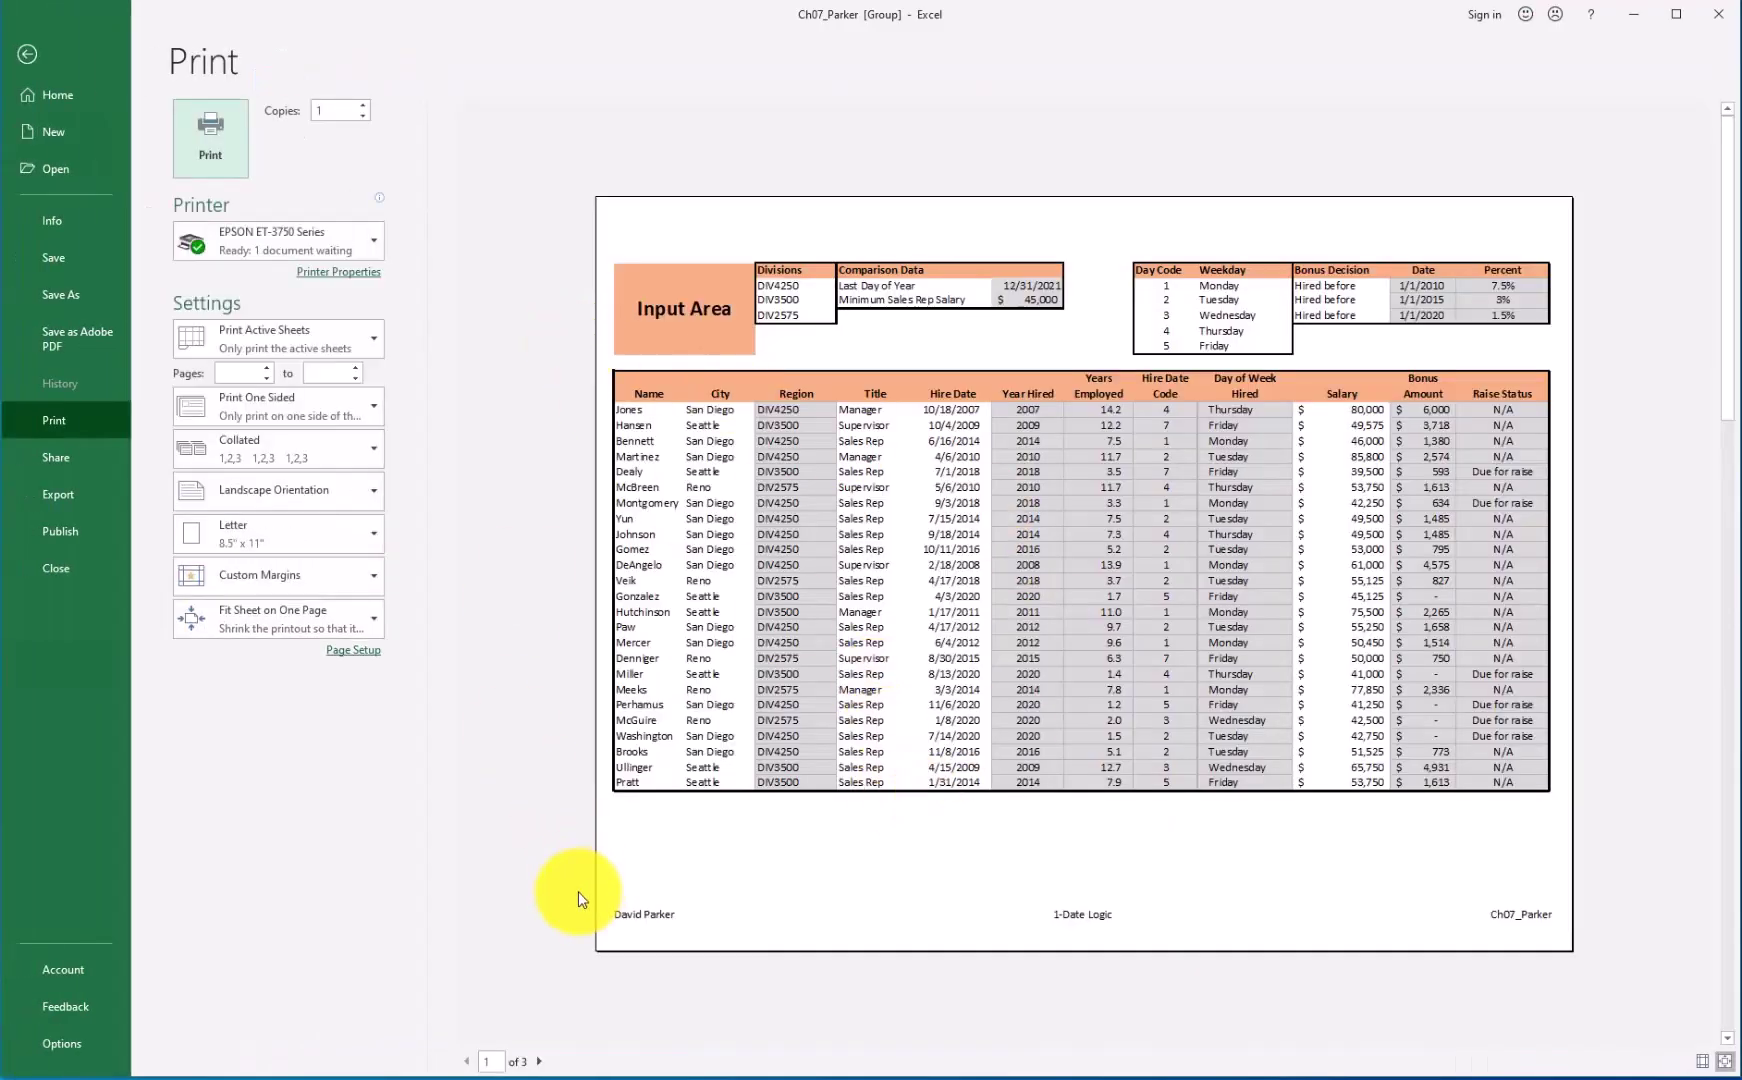
{"action": "left_click", "coordinate": [539, 1061]}
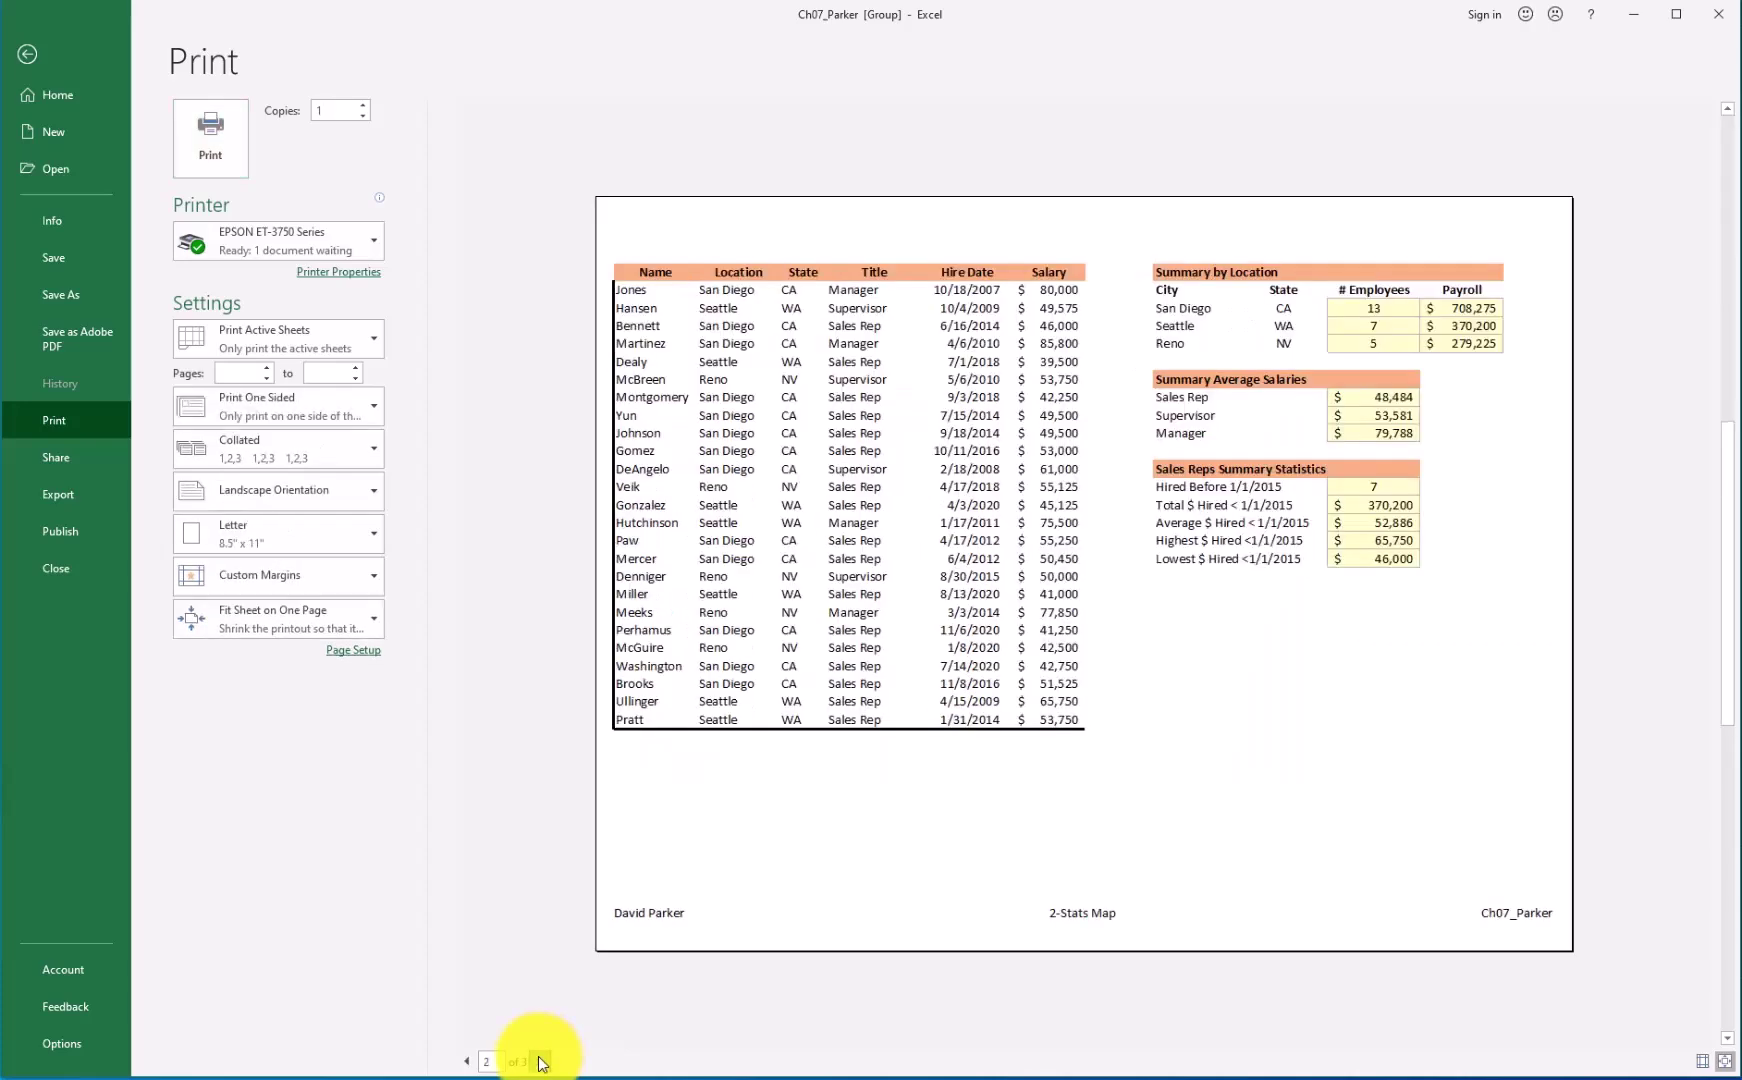
{"action": "left_click", "coordinate": [539, 1061]}
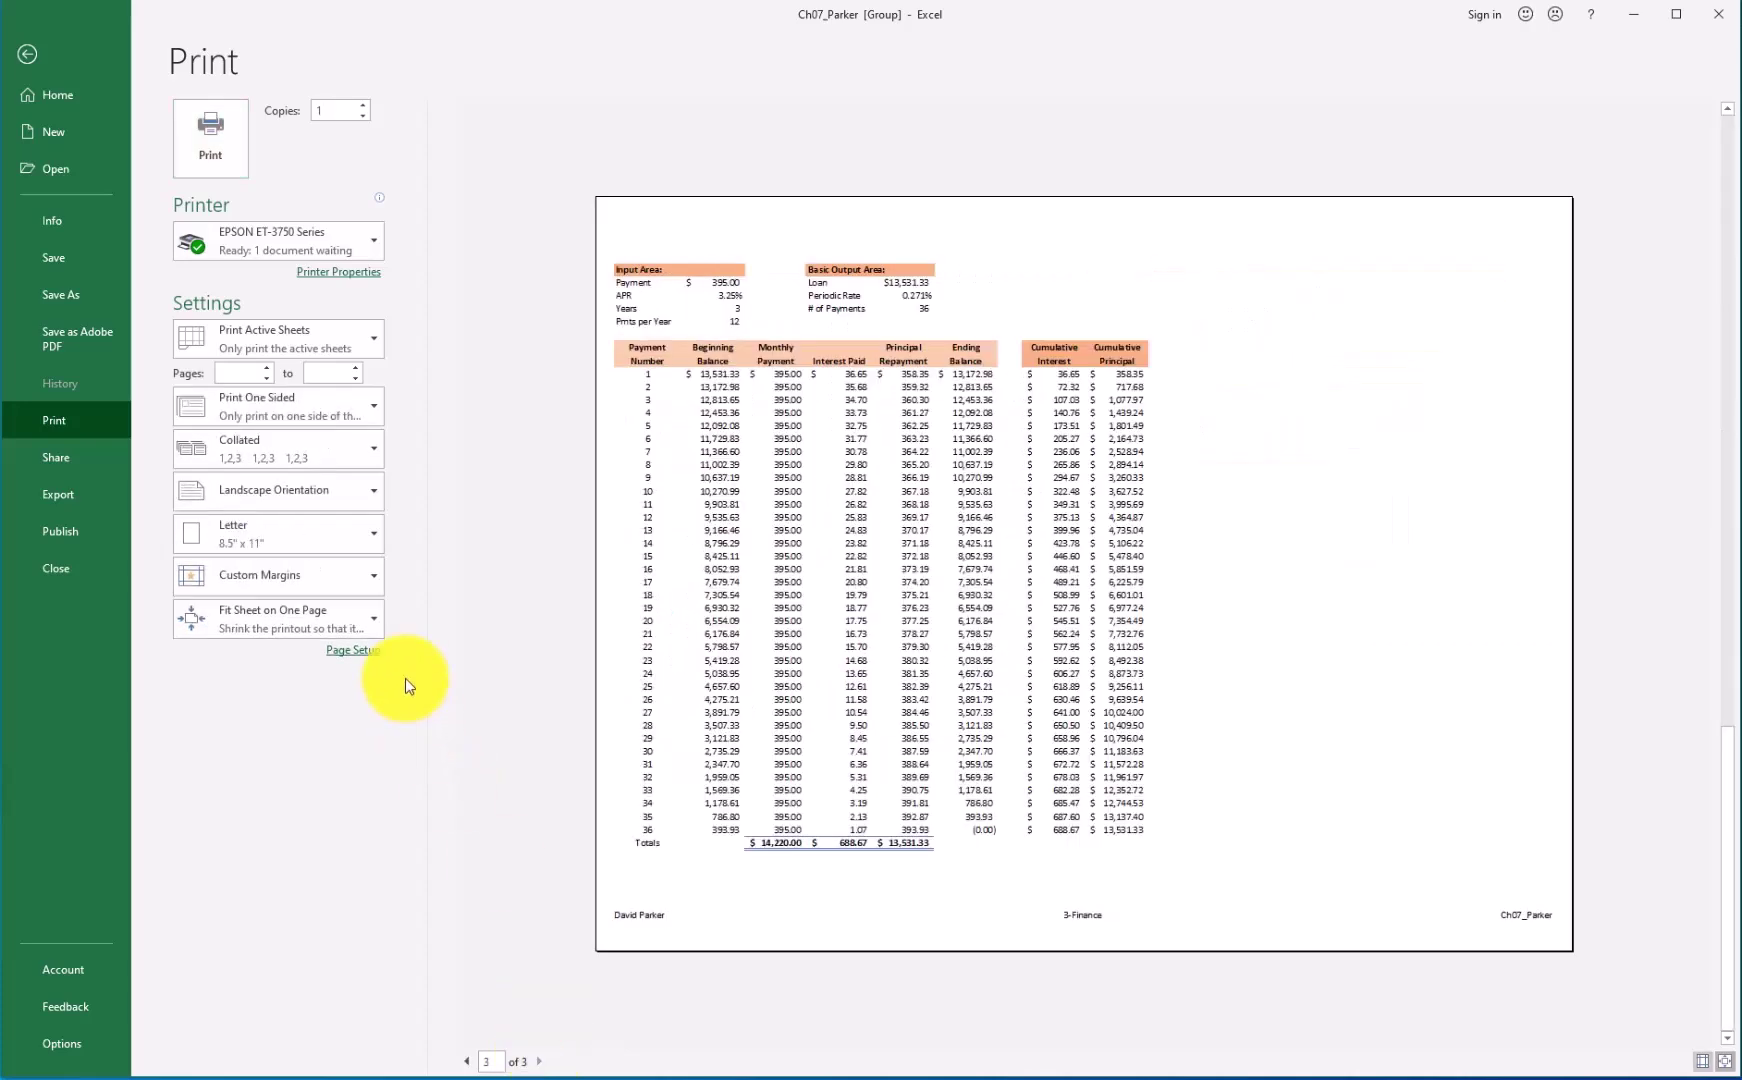
{"action": "left_click", "coordinate": [27, 54]}
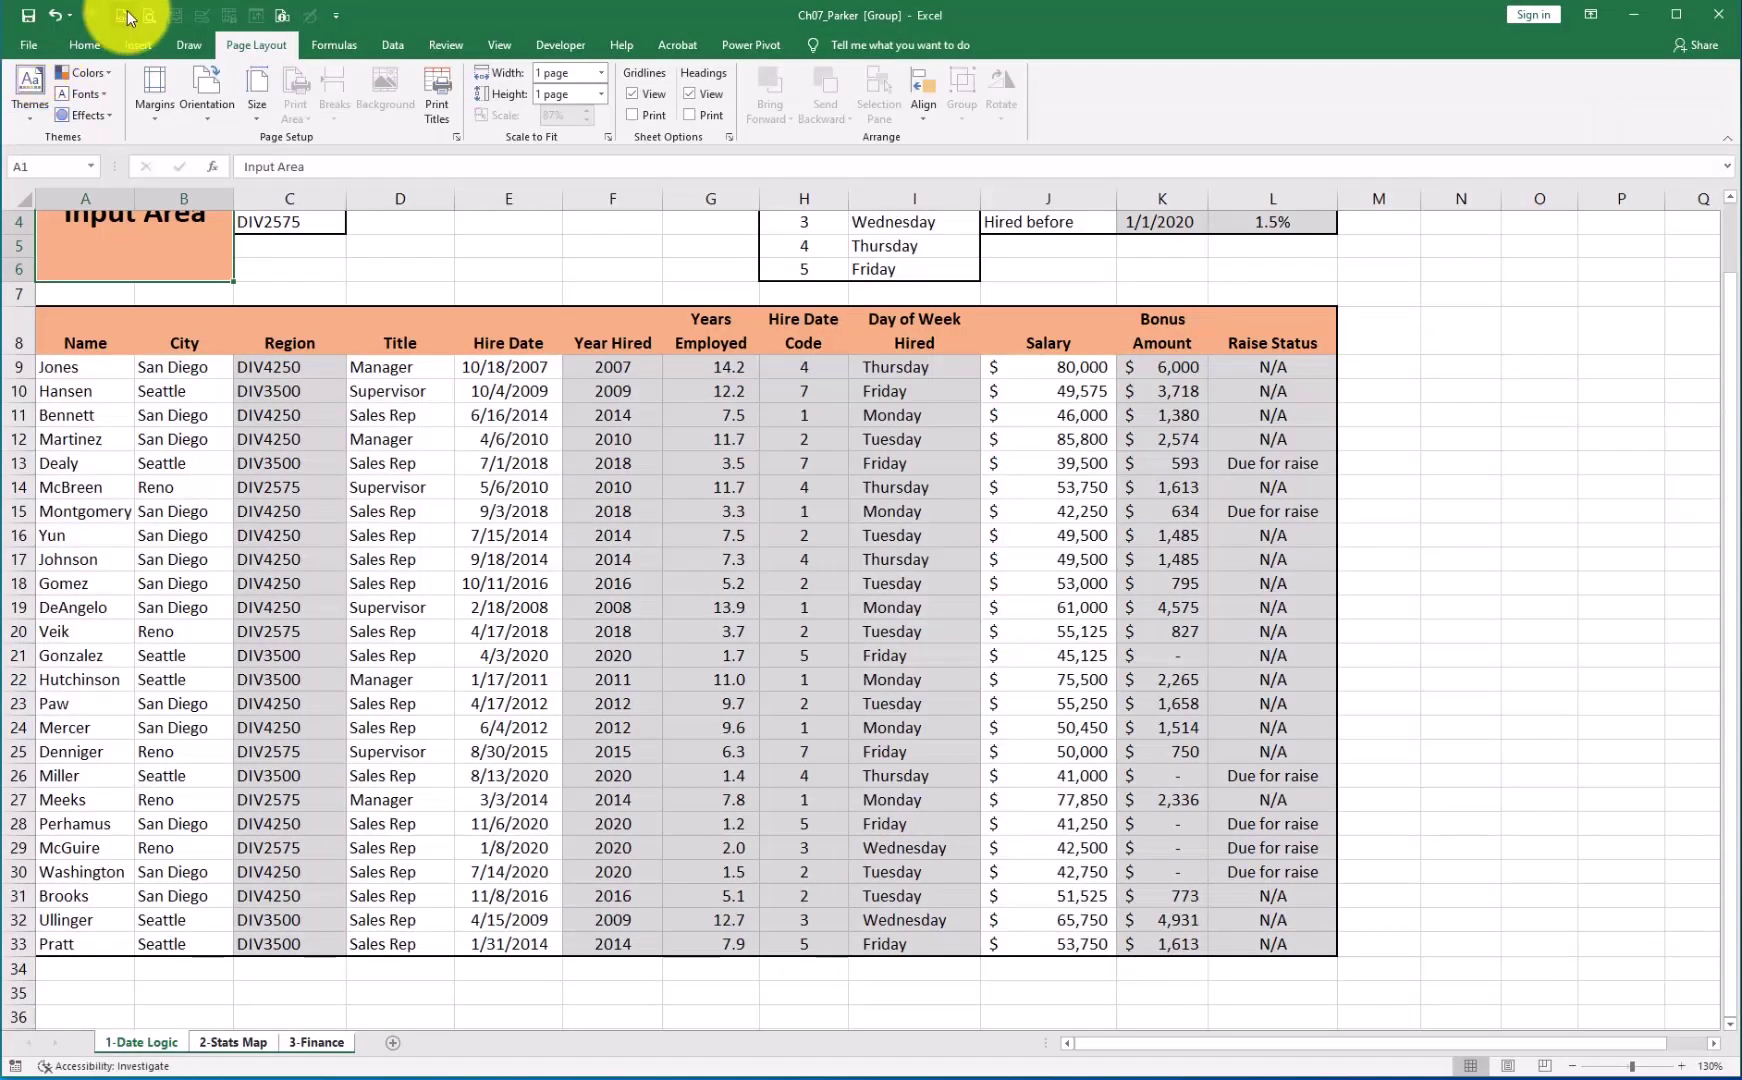
- Publish the workbook to PDF with the Entire workbook option selected
{"action": "left_click", "coordinate": [29, 16]}
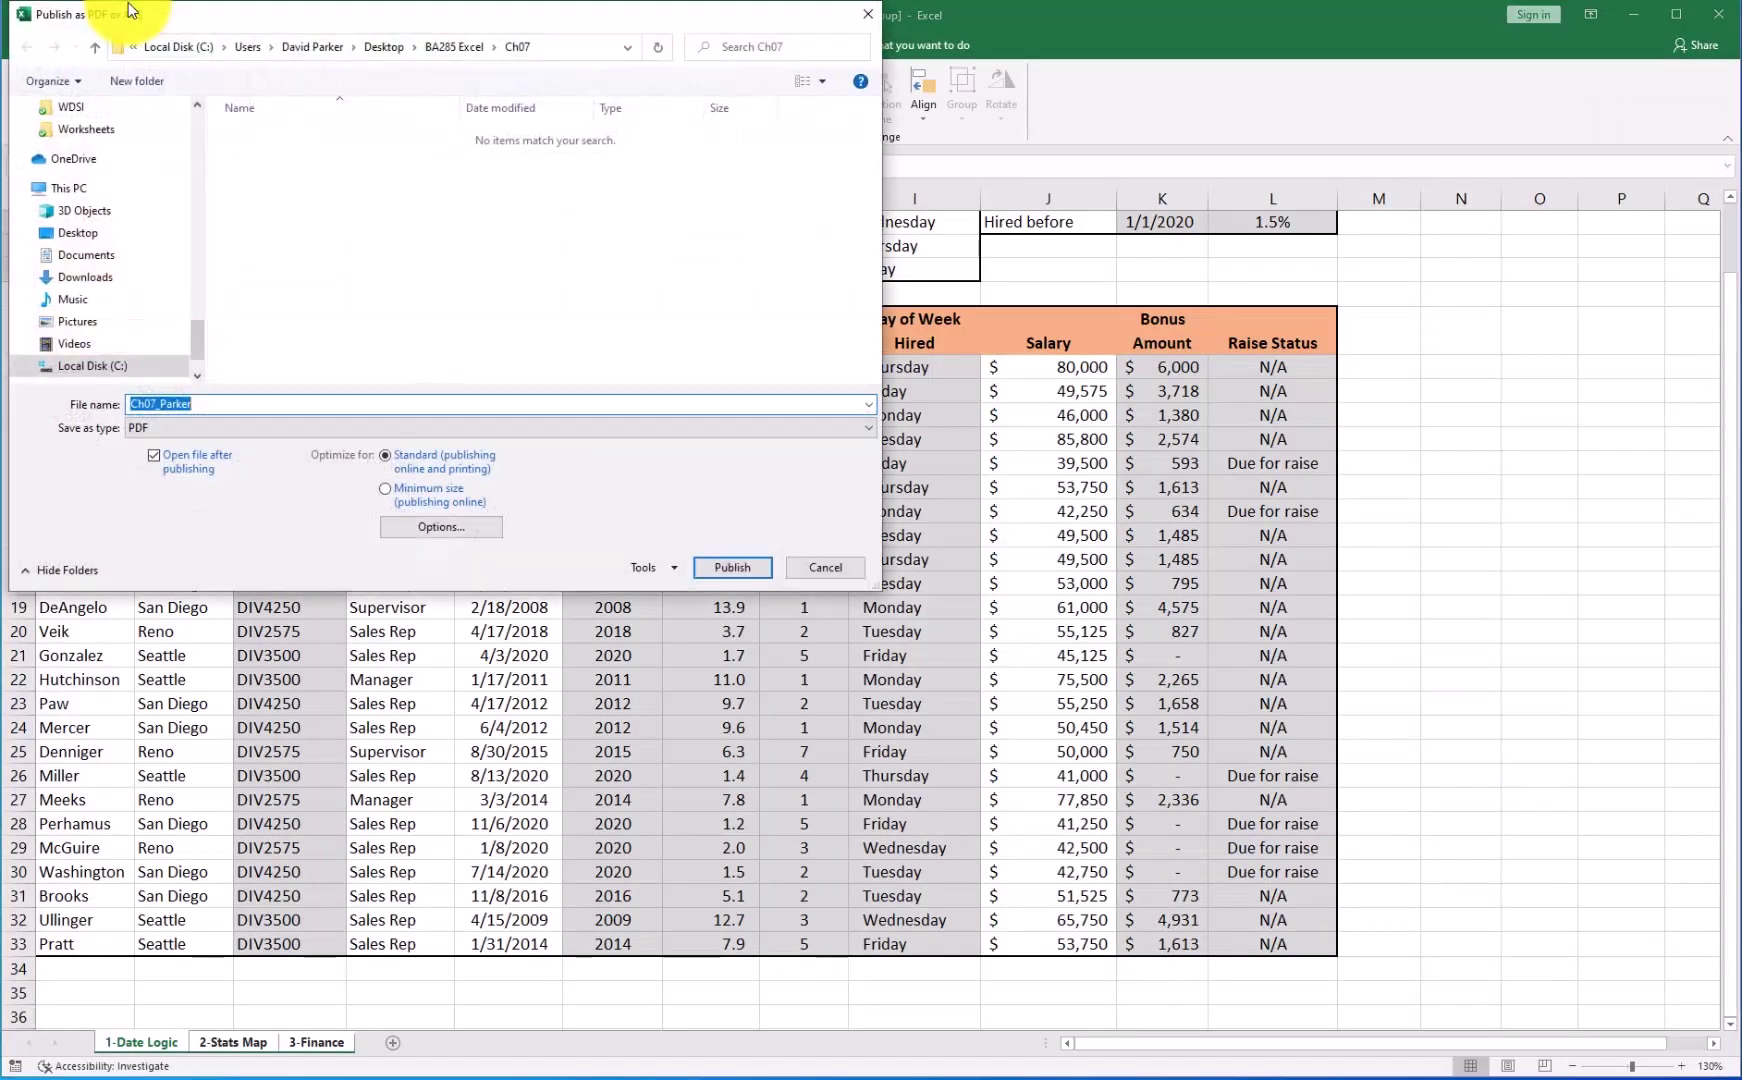
{"action": "left_click", "coordinate": [456, 527]}
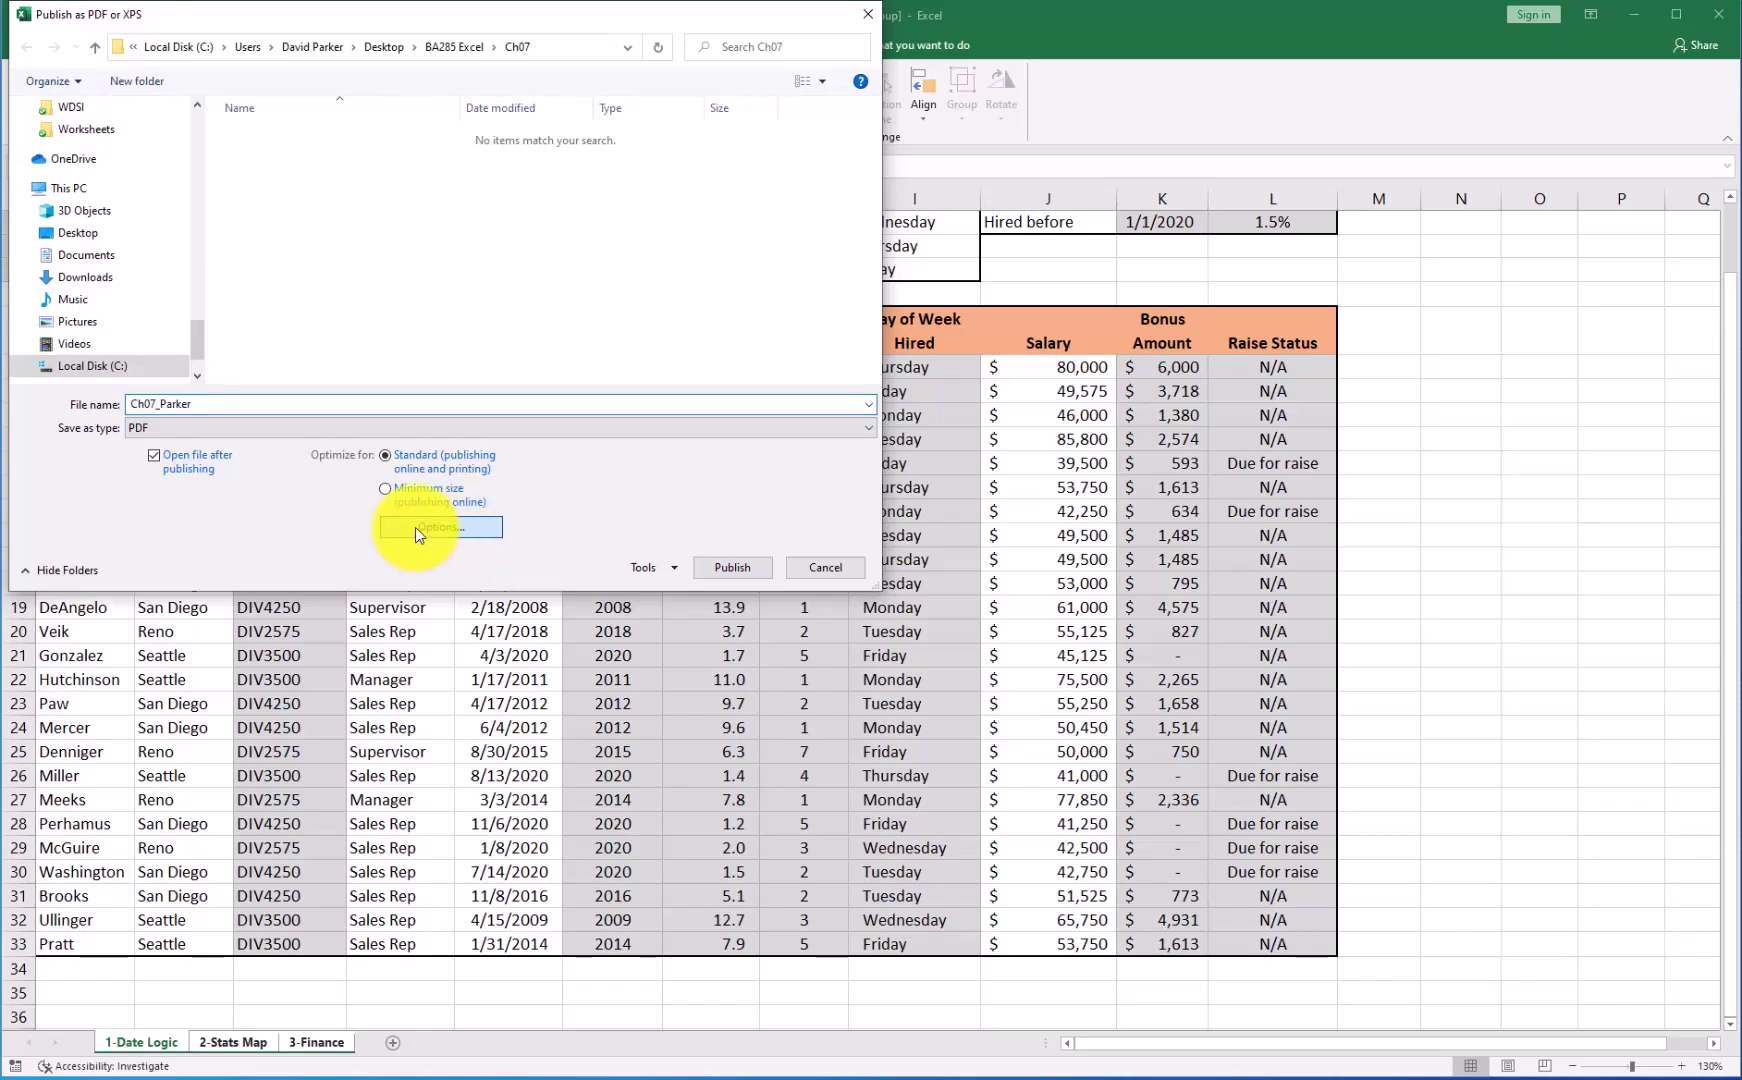
{"action": "left_click", "coordinate": [453, 268]}
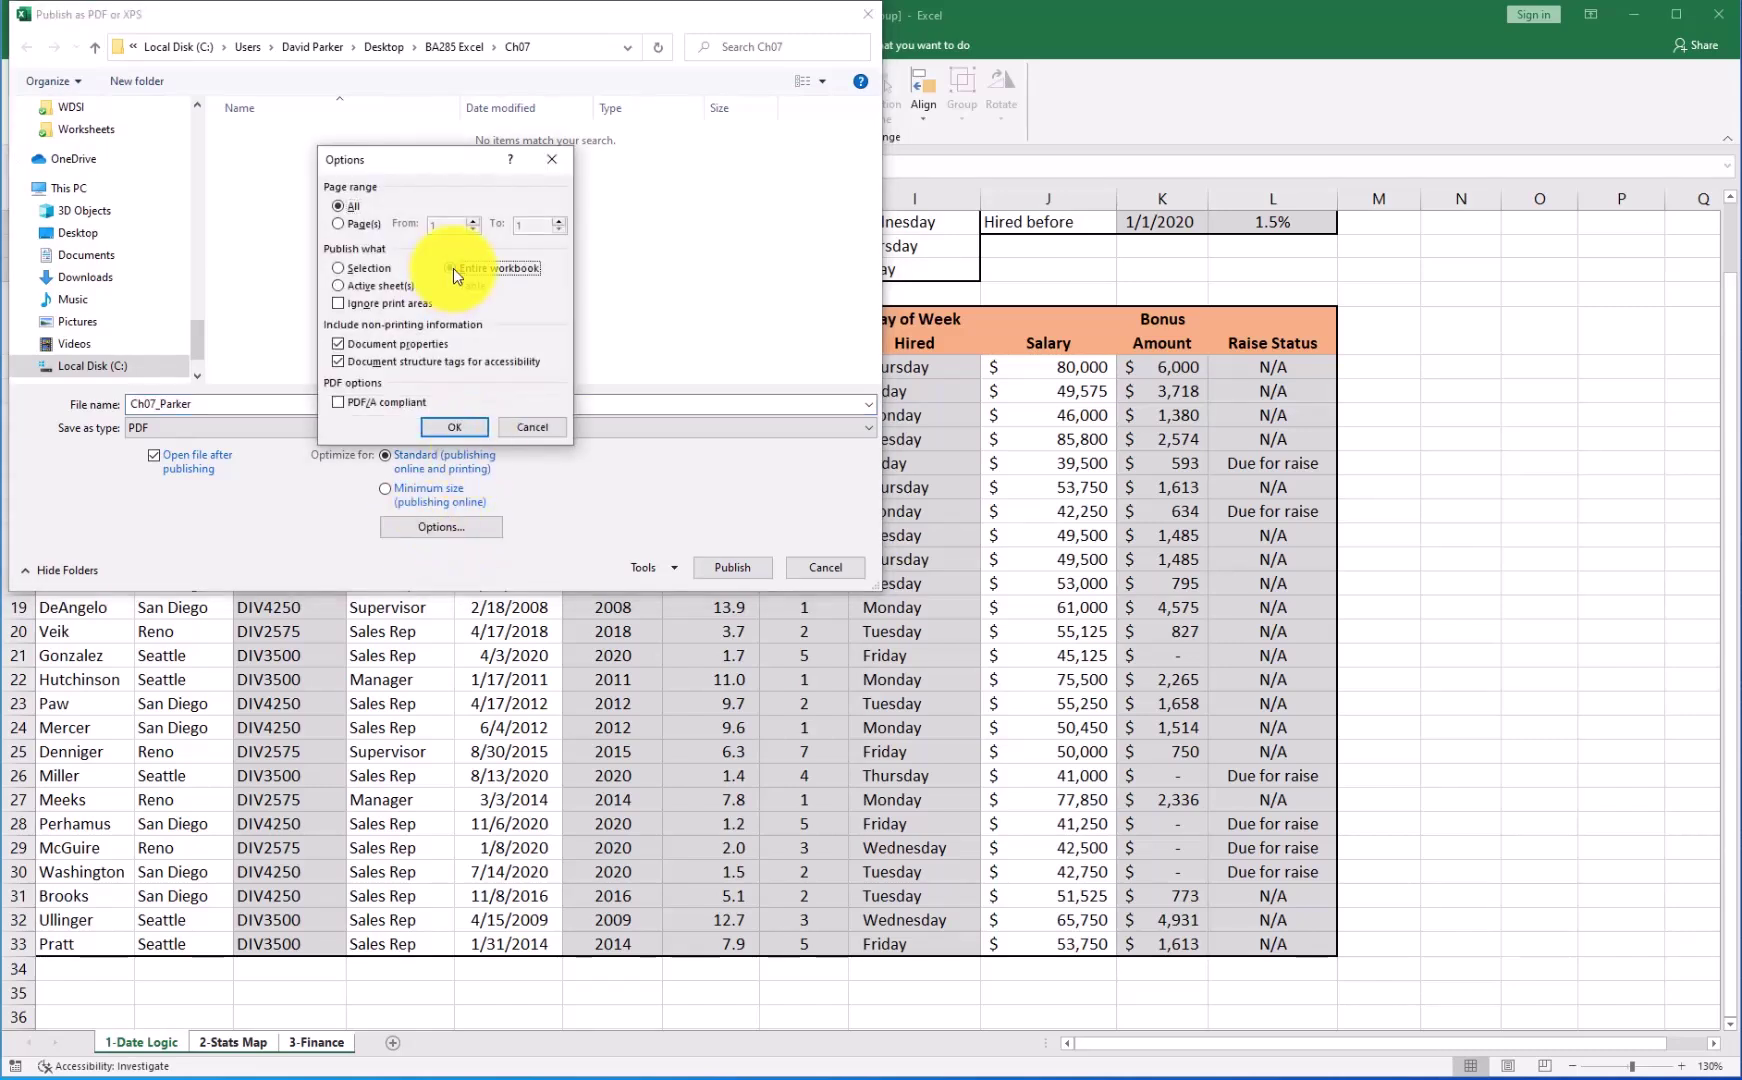
{"action": "left_click", "coordinate": [475, 430]}
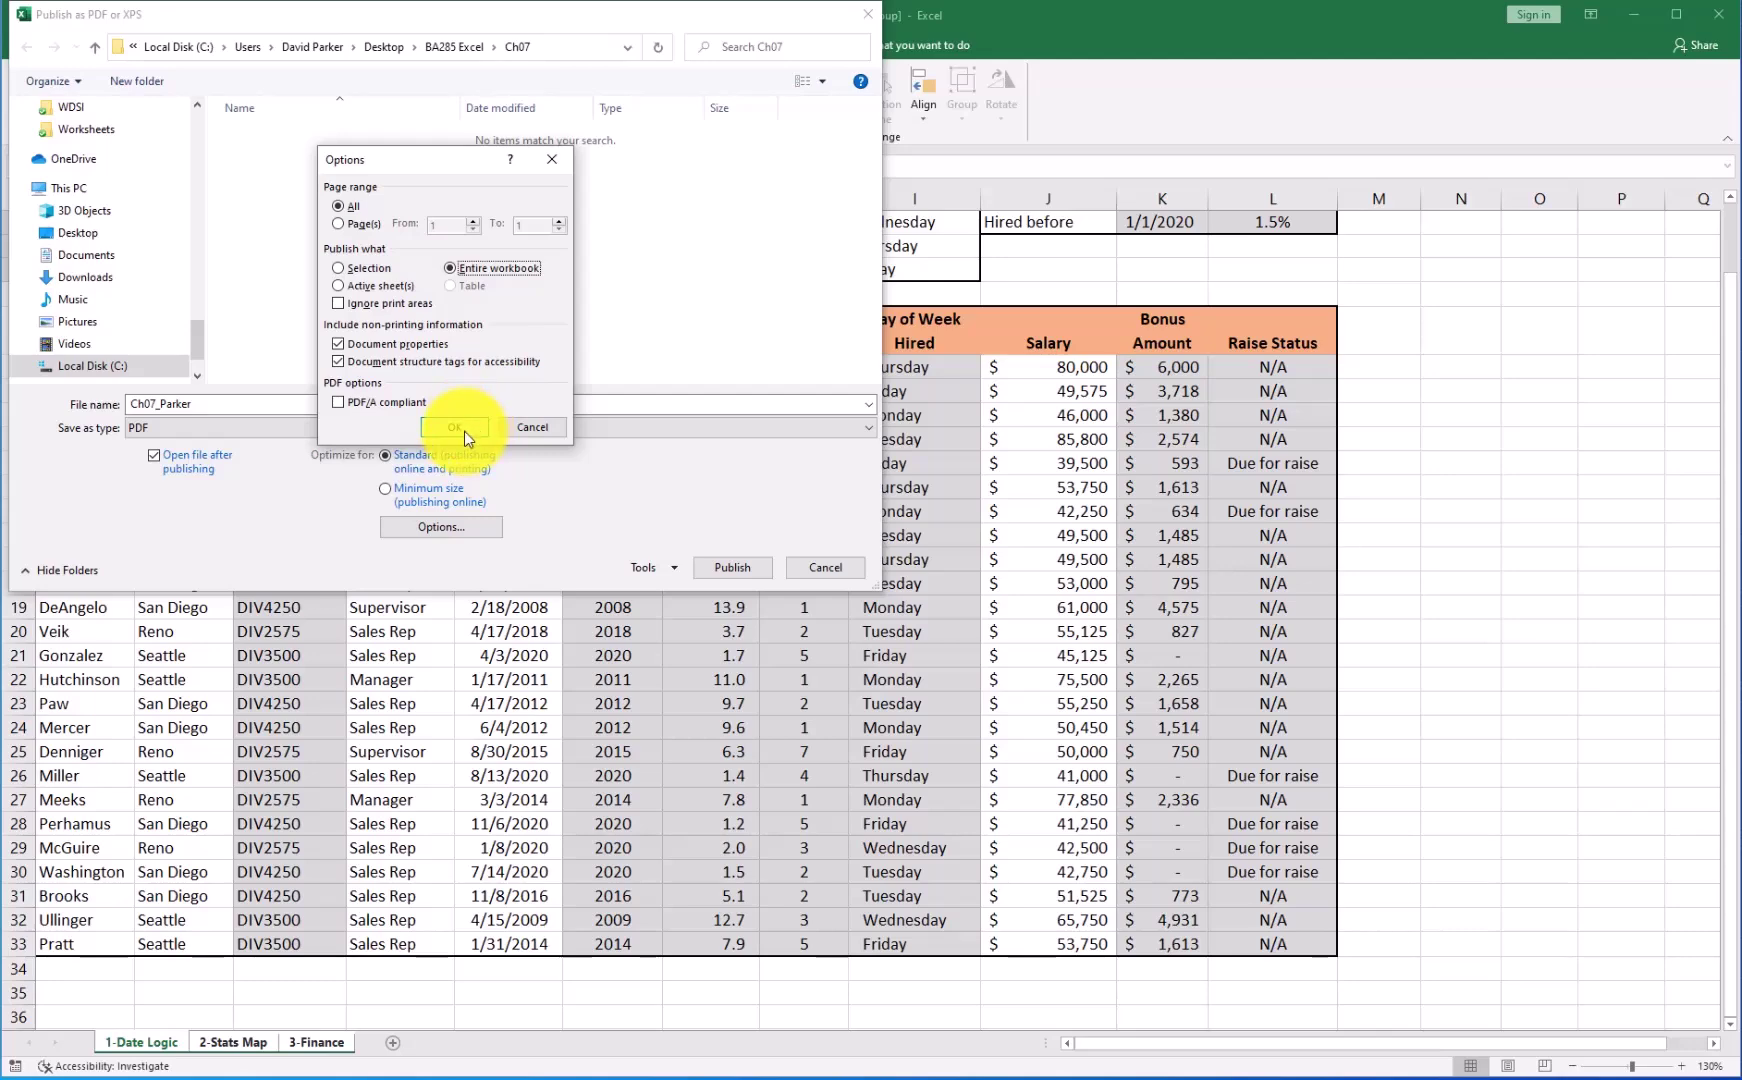
{"action": "left_click", "coordinate": [733, 568]}
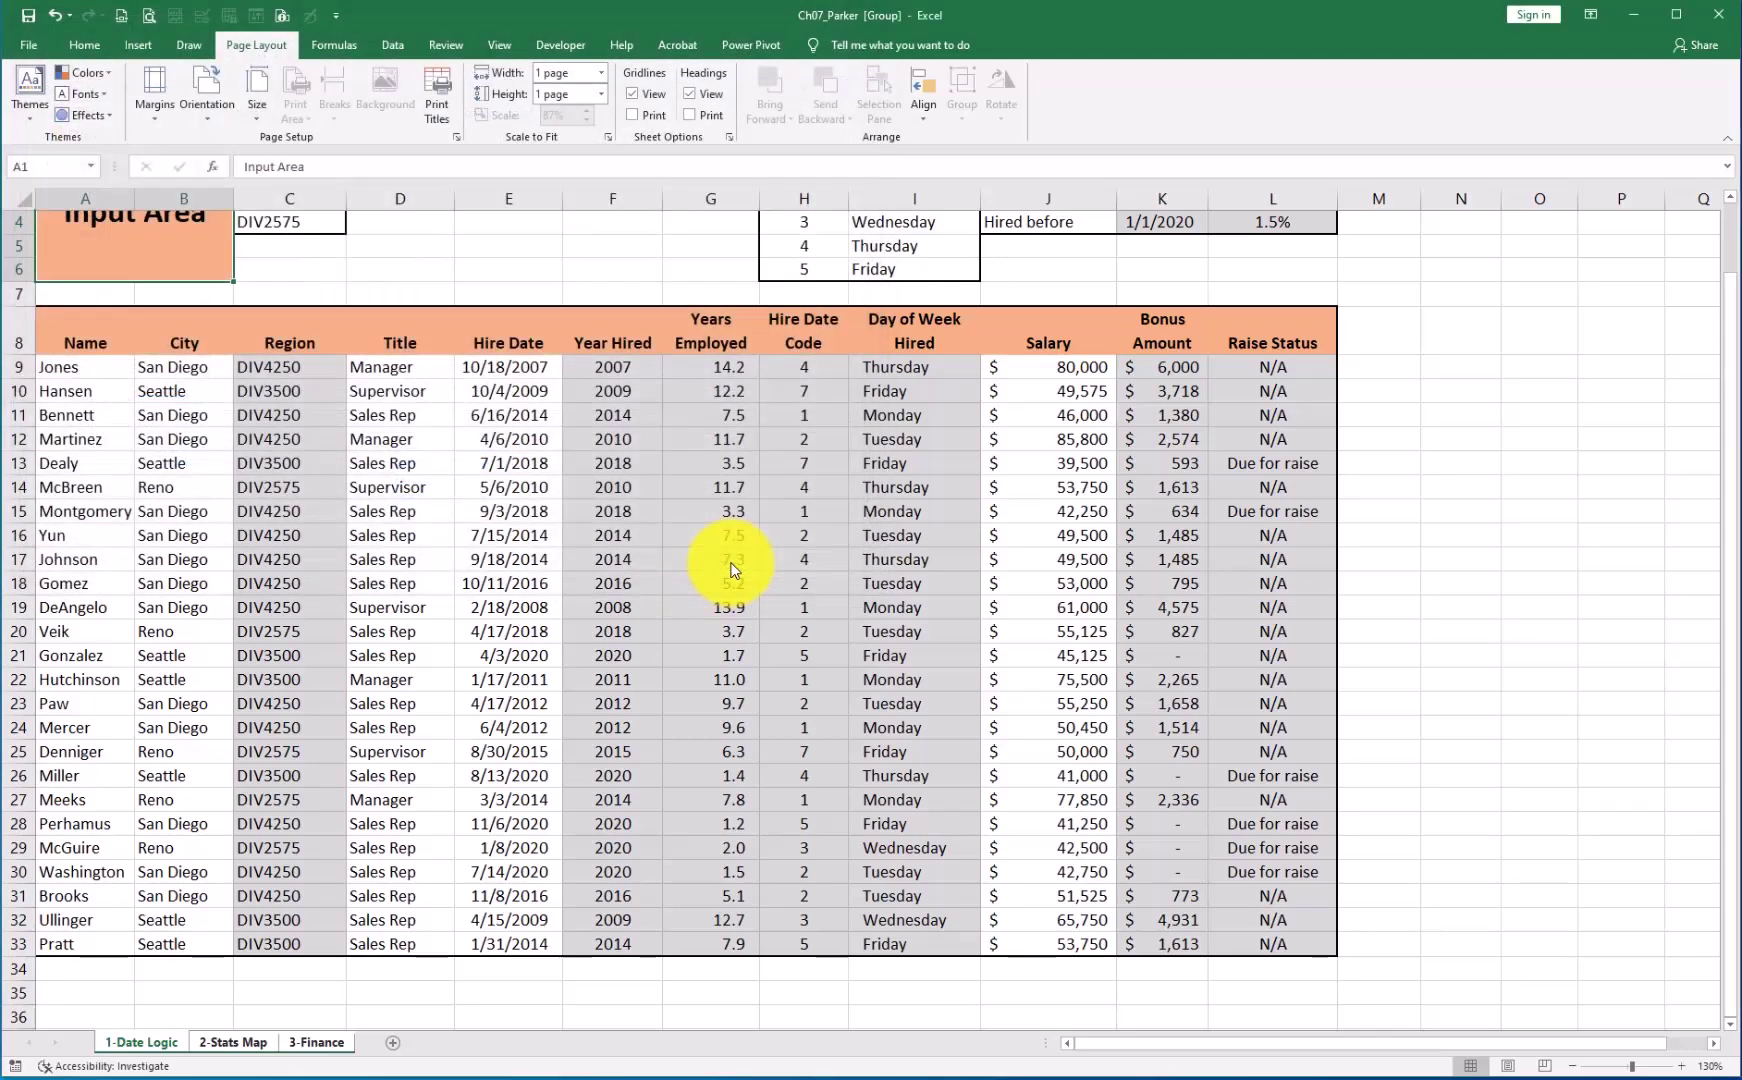